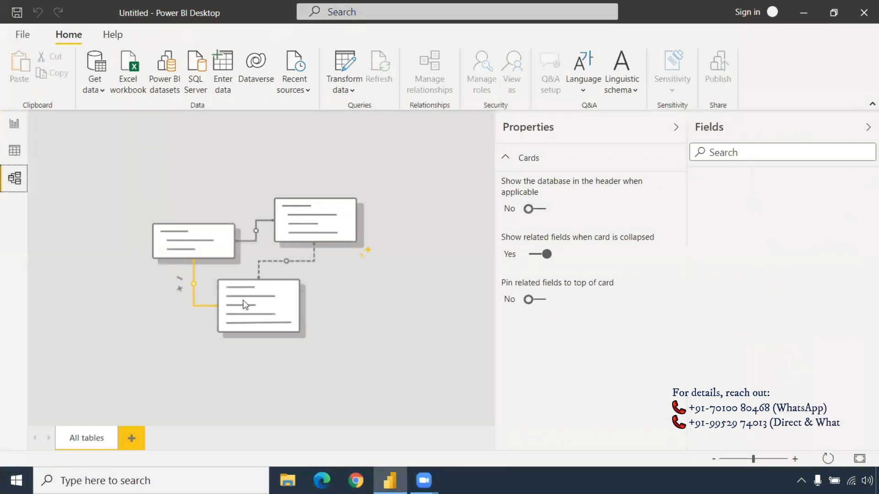
Collapse the Properties pane, and copy the path of the D:\Power BI\Data sources folder in File Explorer
left_click(677, 132)
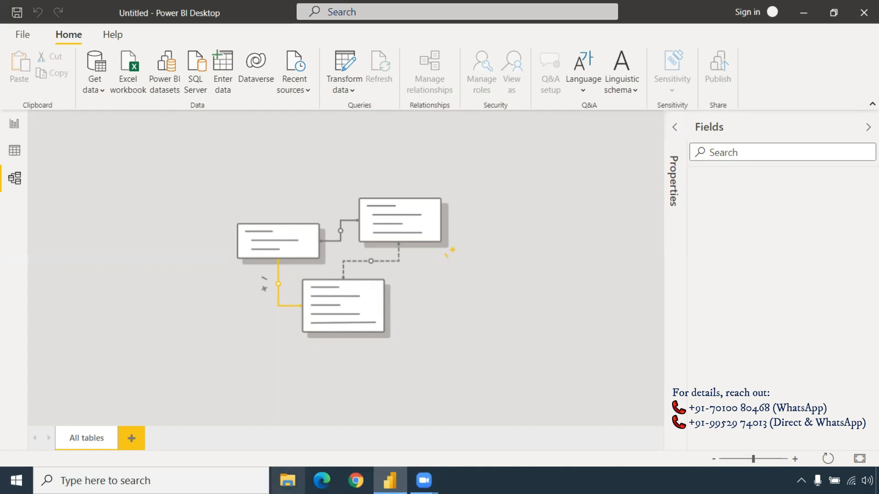
key("super+e")
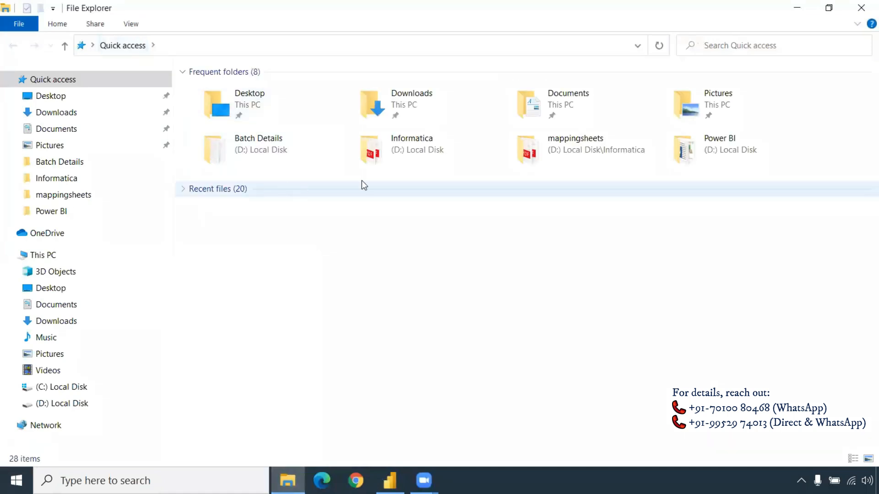
double_click(719, 149)
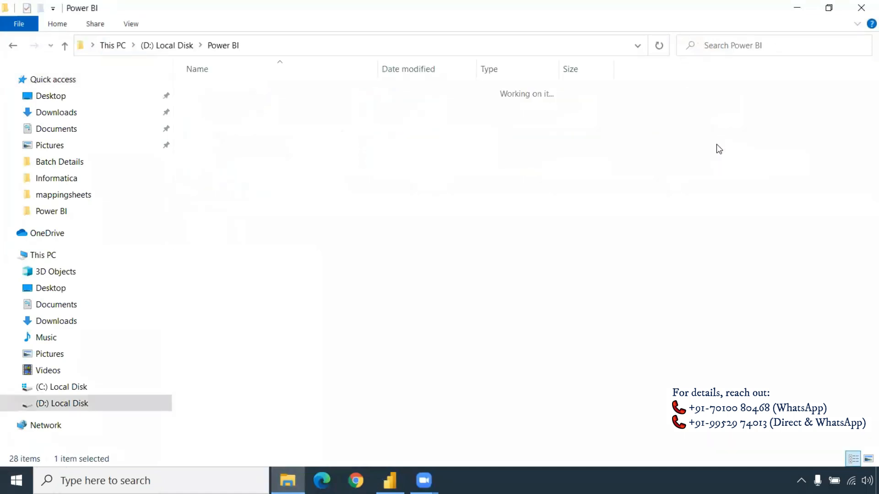
double_click(275, 89)
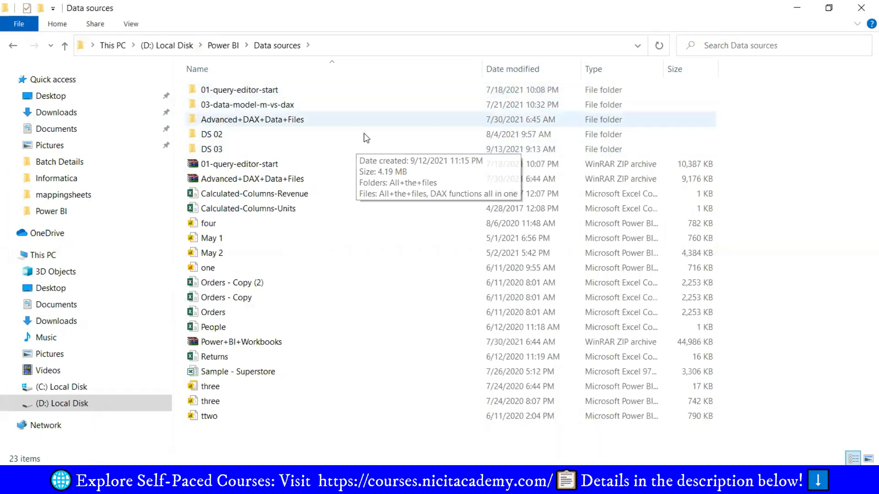
left_click(332, 44)
key("ctrl+c")
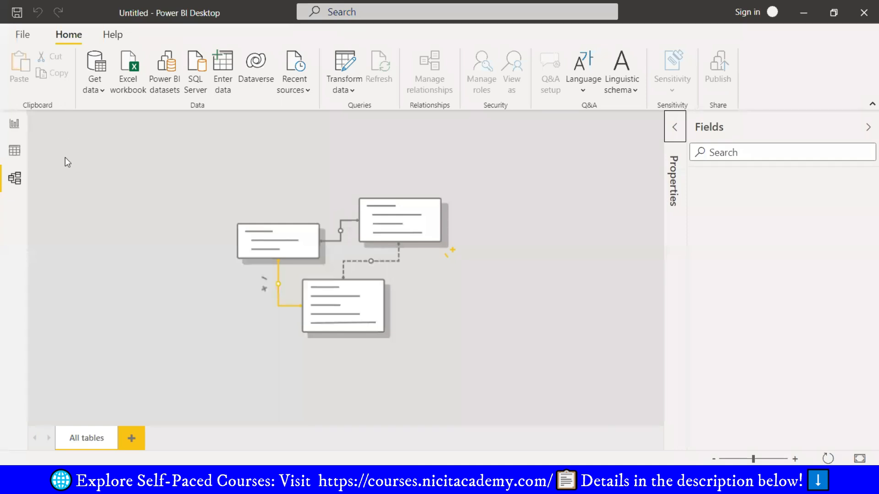
Back in Power BI Desktop, start a Text/CSV import and browse to the copied path D:\Power BI\Data sources
left_click(97, 83)
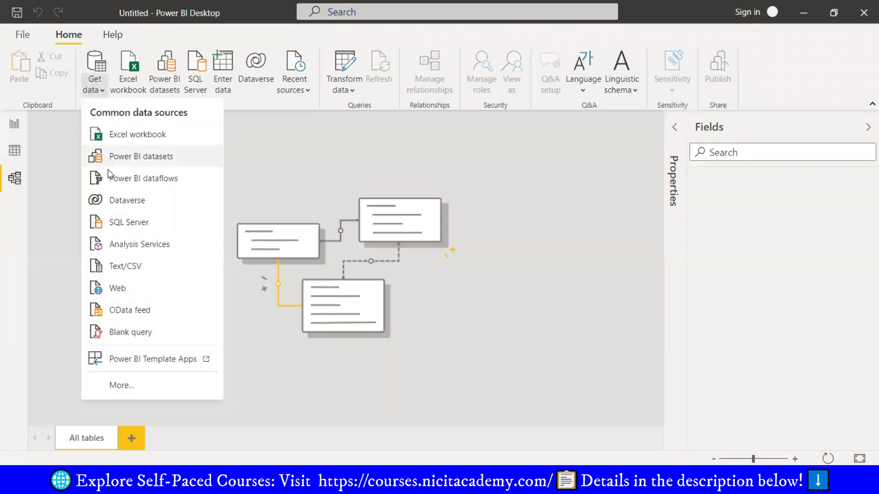
left_click(122, 265)
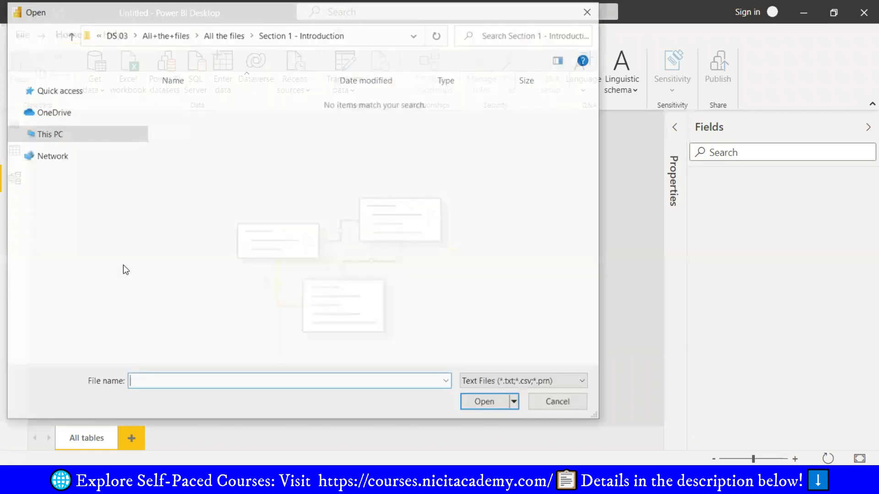
key("ctrl+v")
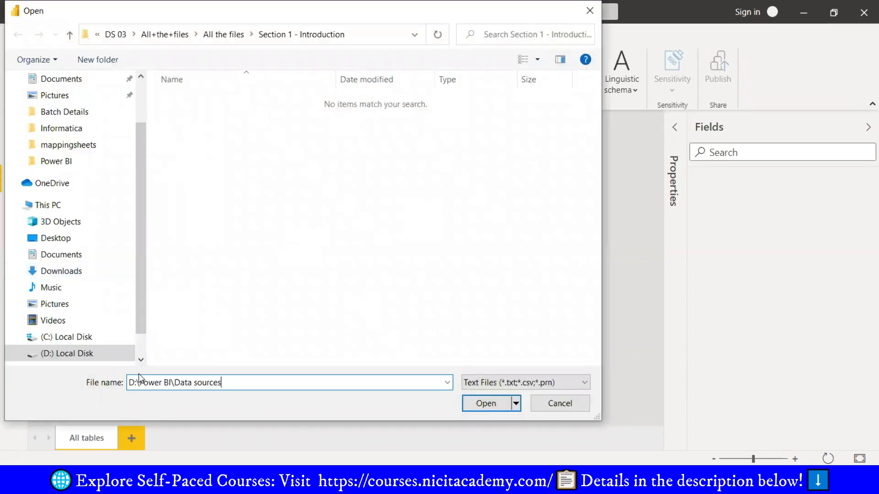
left_click(490, 406)
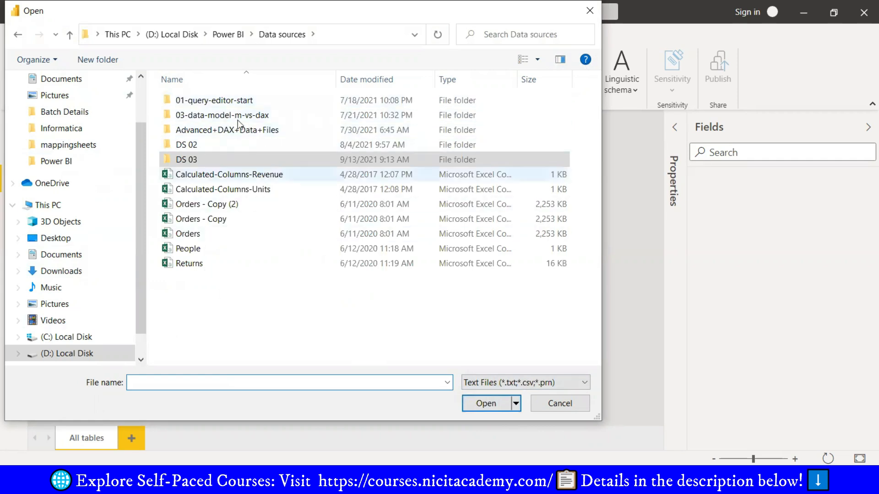
Load Orders.csv into the model without transforming it, and look through the fields of the Orders table
left_click(199, 235)
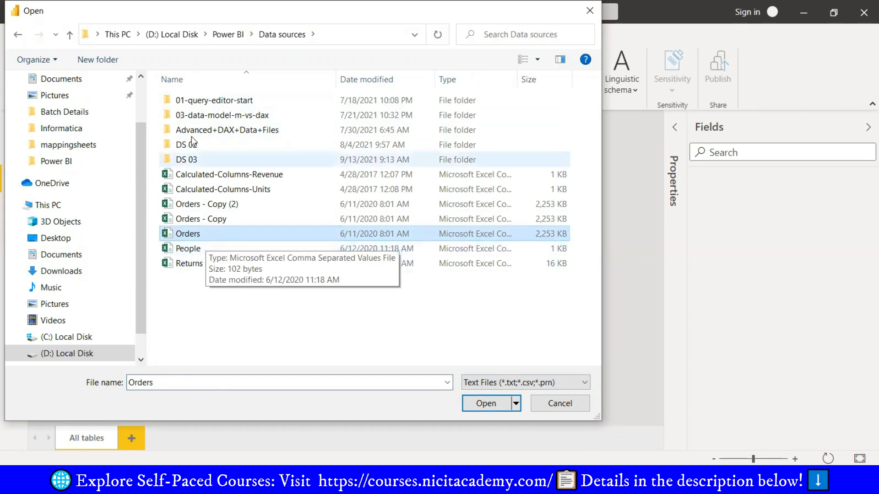
left_click(199, 252)
left_click(200, 263)
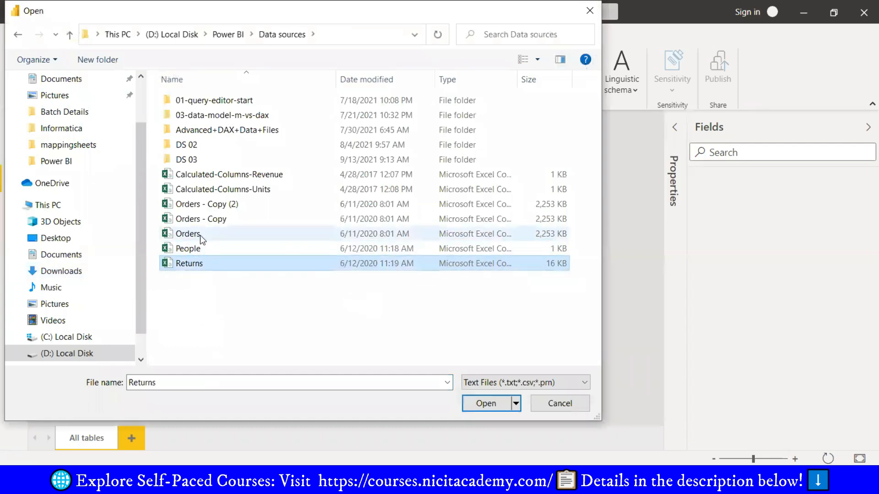
left_click(199, 235)
left_click(485, 405)
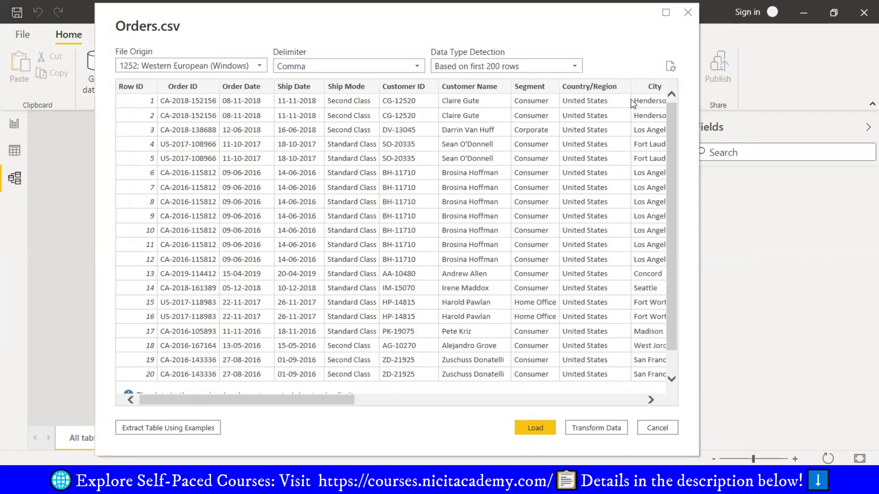
left_click_drag(669, 134, 688, 93)
scroll(525, 323, "down", 1)
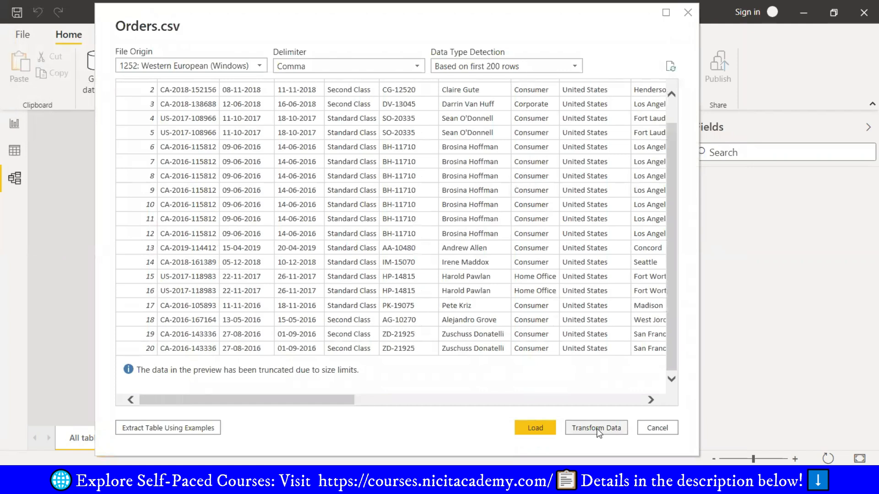
left_click(536, 427)
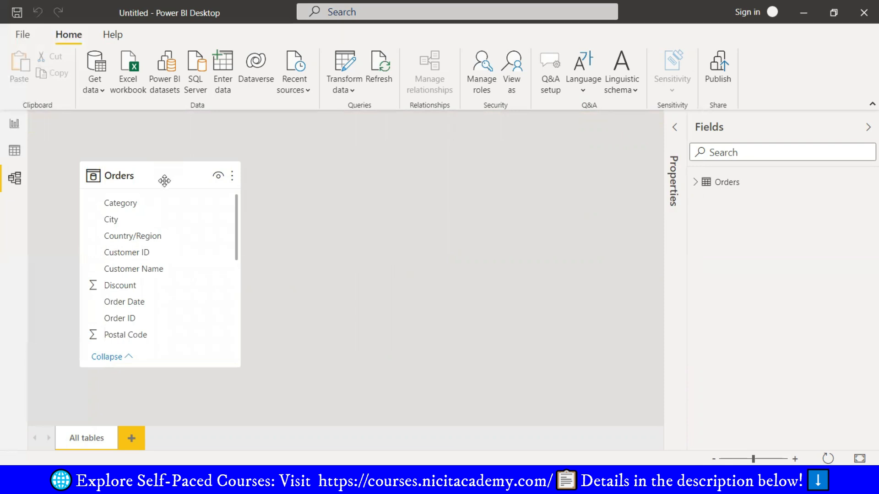
scroll(148, 238, "down", 5)
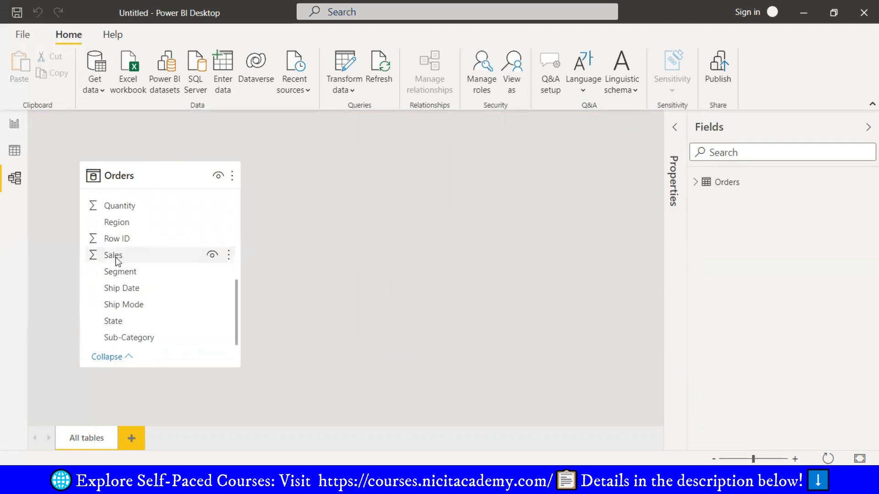
scroll(128, 260, "up", 5)
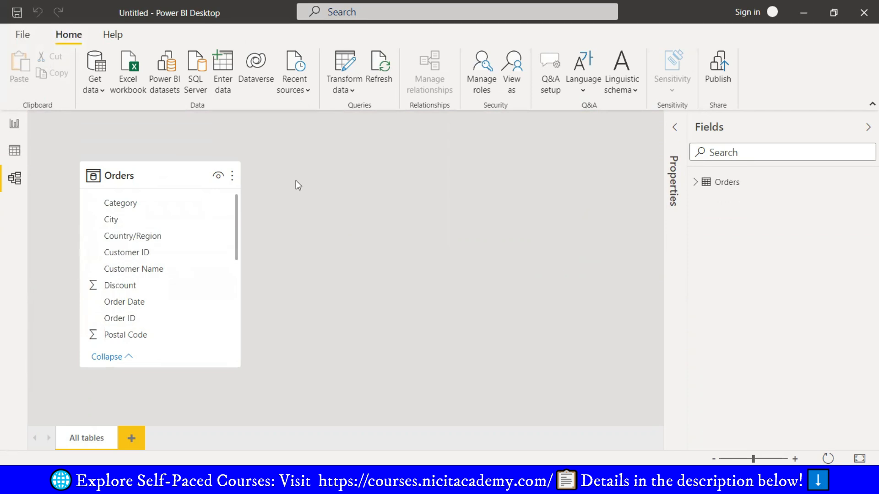
Import People.csv from the Data sources folder as a Text/CSV source and load it directly
left_click(96, 84)
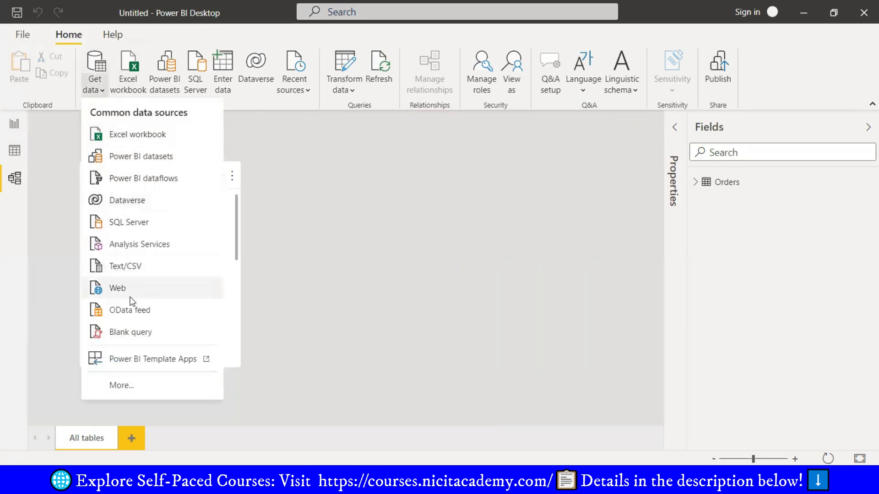
left_click(132, 265)
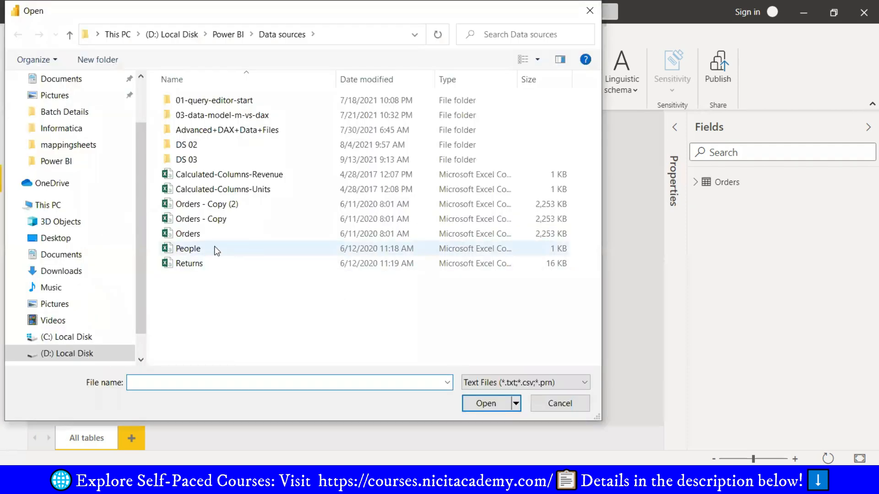
left_click(215, 250)
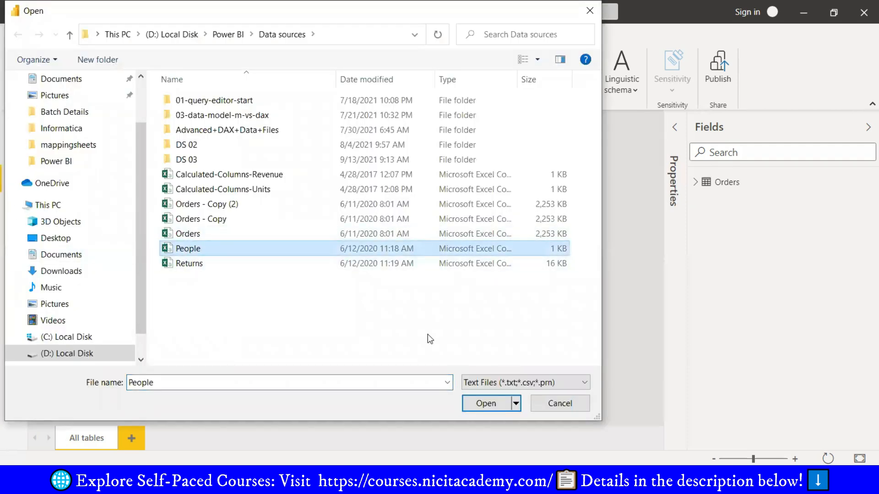
left_click(491, 407)
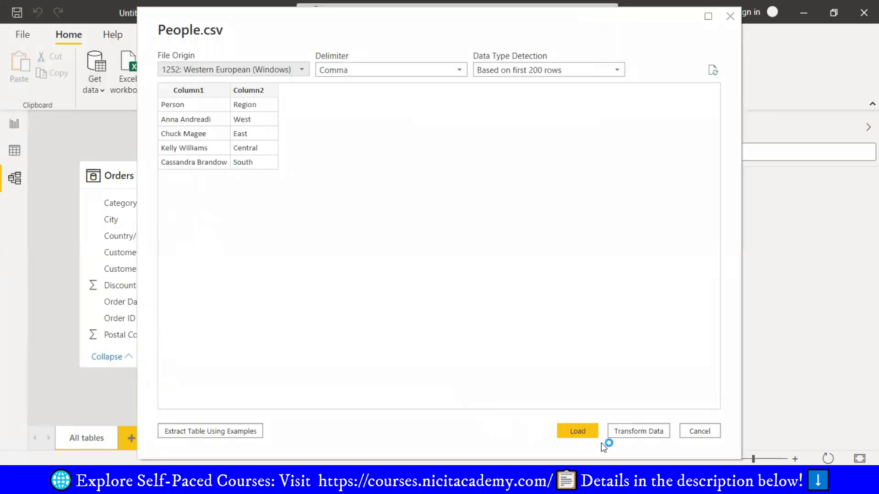
left_click(579, 435)
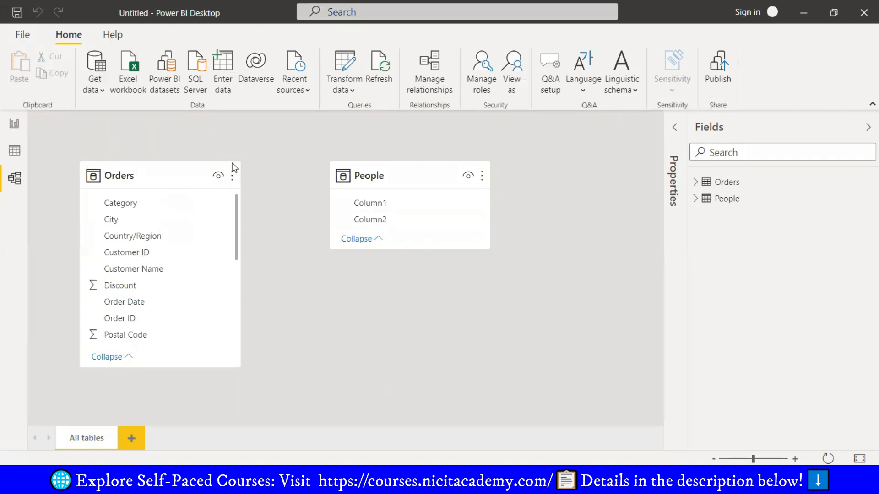
Import Returns.csv as a Text/CSV source and open it in Power Query Editor for transformation
left_click(99, 83)
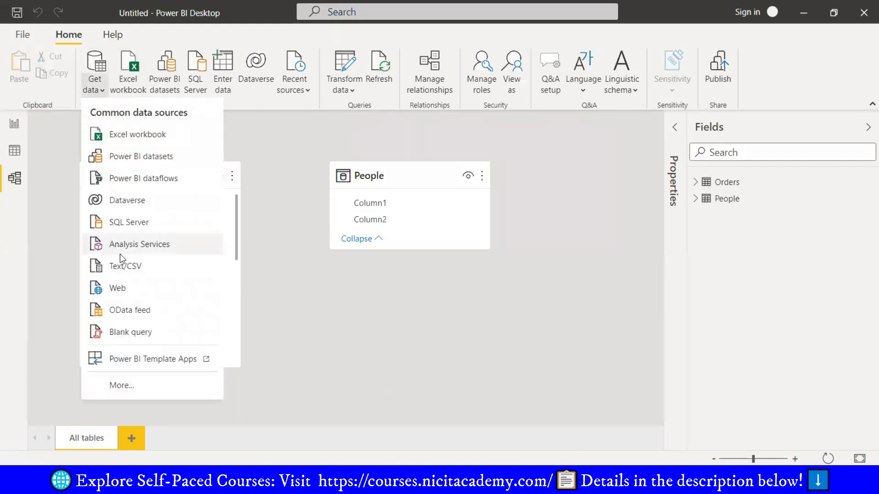
left_click(125, 266)
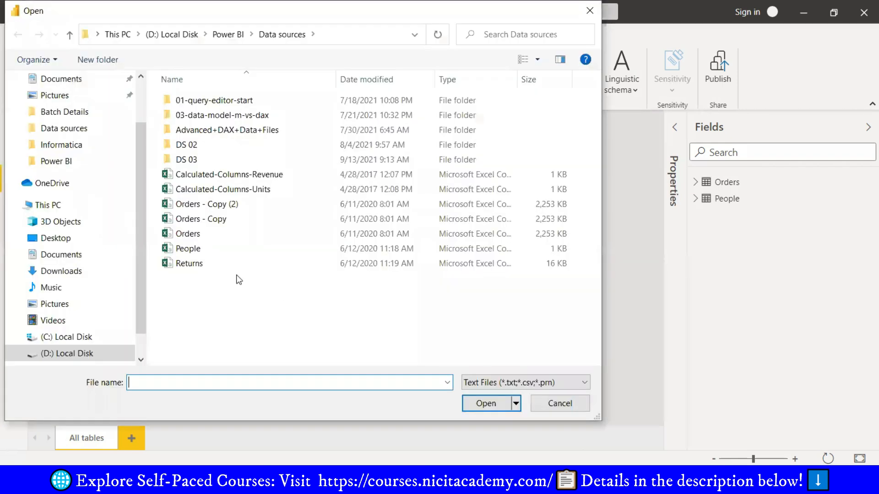
left_click(205, 264)
left_click(475, 401)
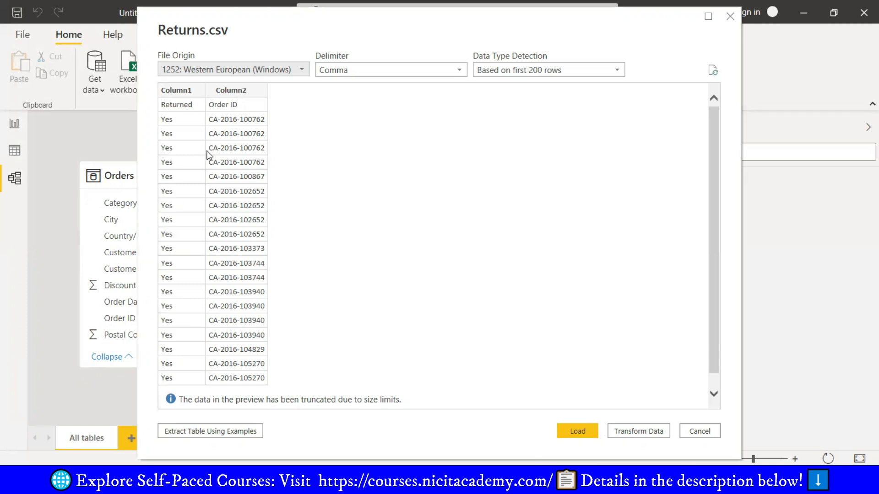
left_click(642, 432)
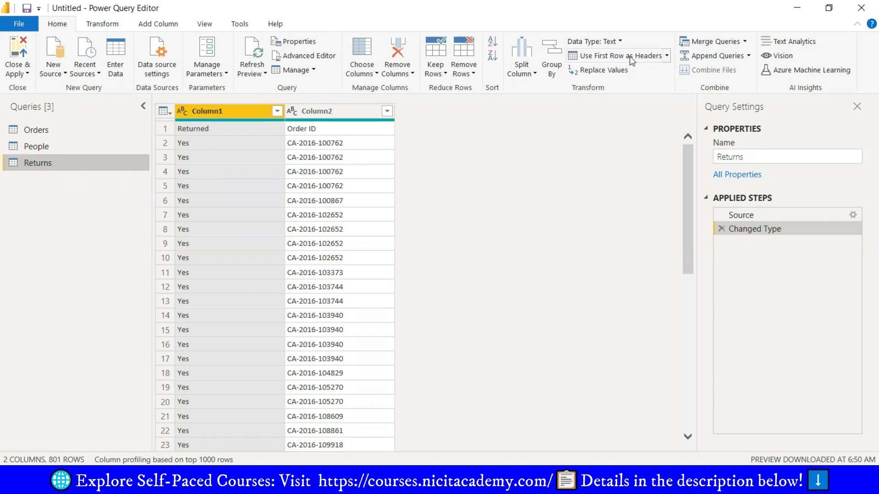
Promote the first row to column headers in both the Returns and People queries
left_click(644, 57)
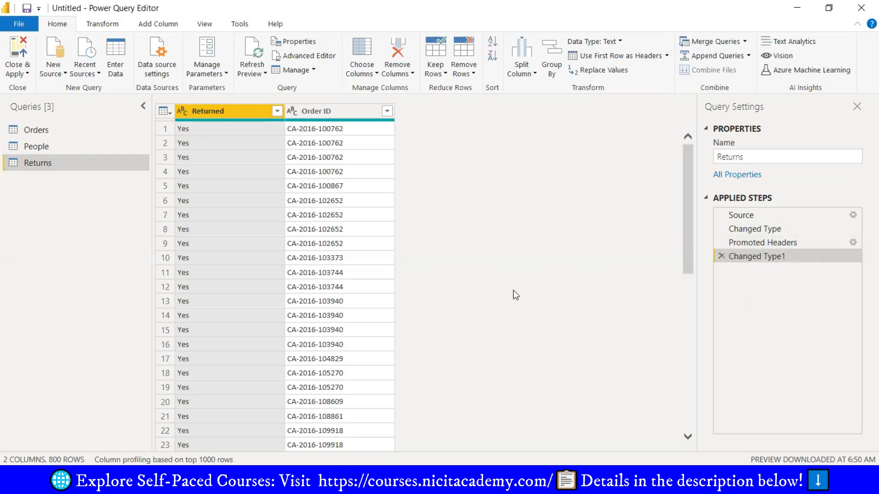
left_click(48, 146)
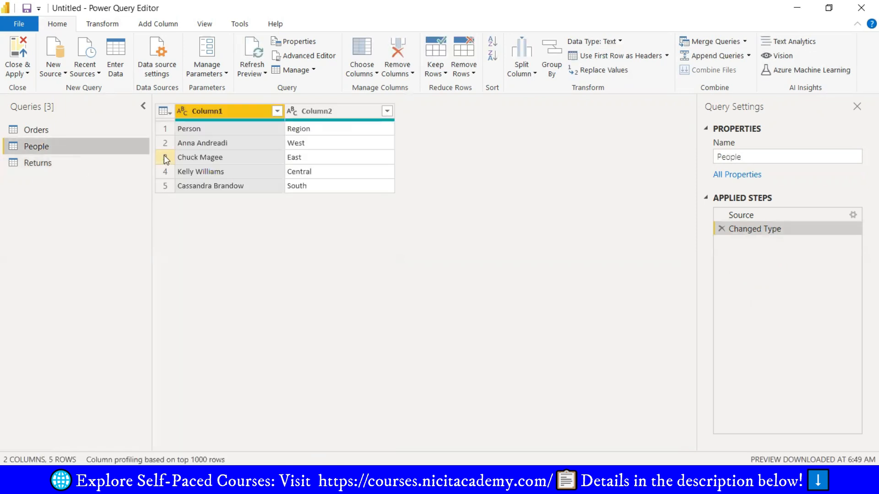
left_click(633, 57)
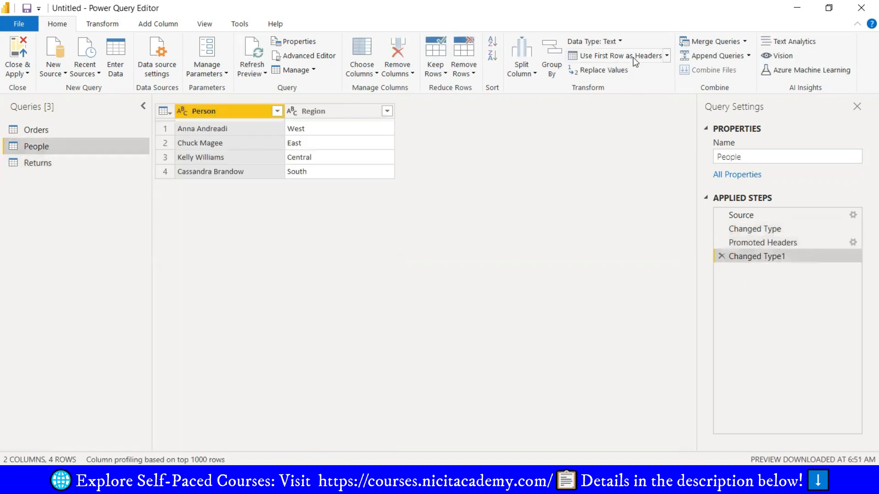
left_click(39, 131)
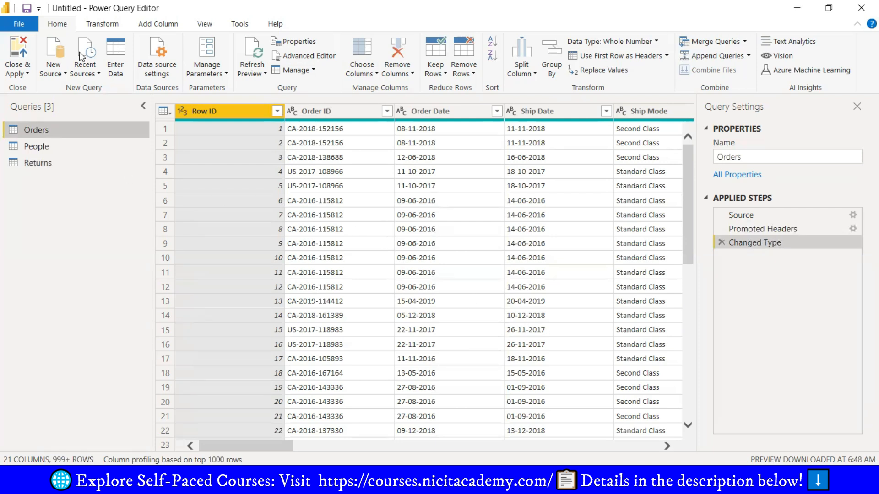
left_click(102, 24)
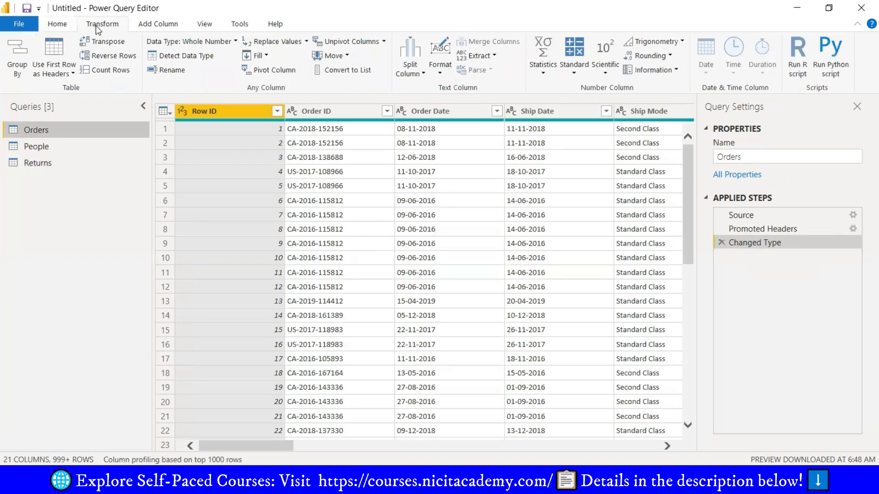
left_click(146, 25)
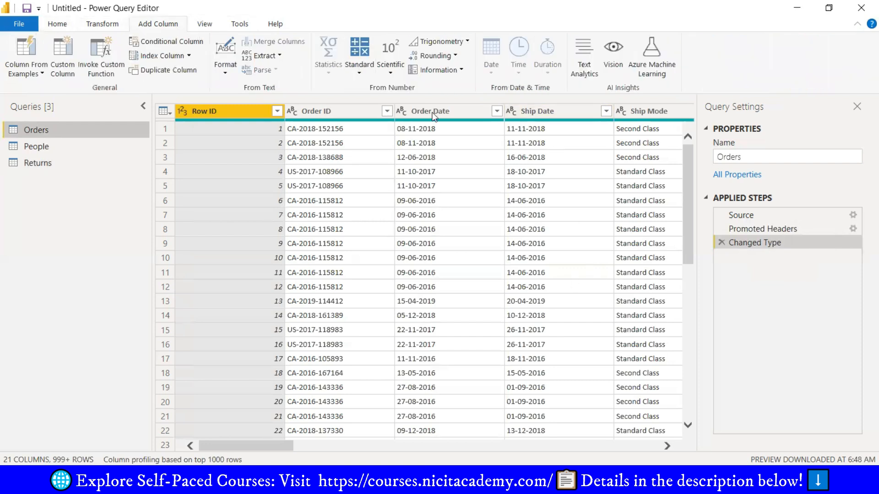
left_click(56, 26)
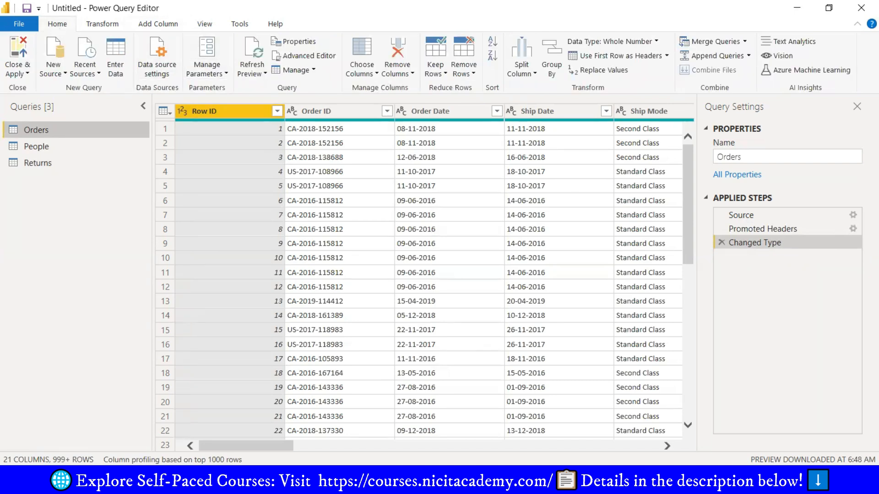
Apply the query changes and close Power Query Editor, and place the Returns table below the People table in the model diagram
left_click(23, 73)
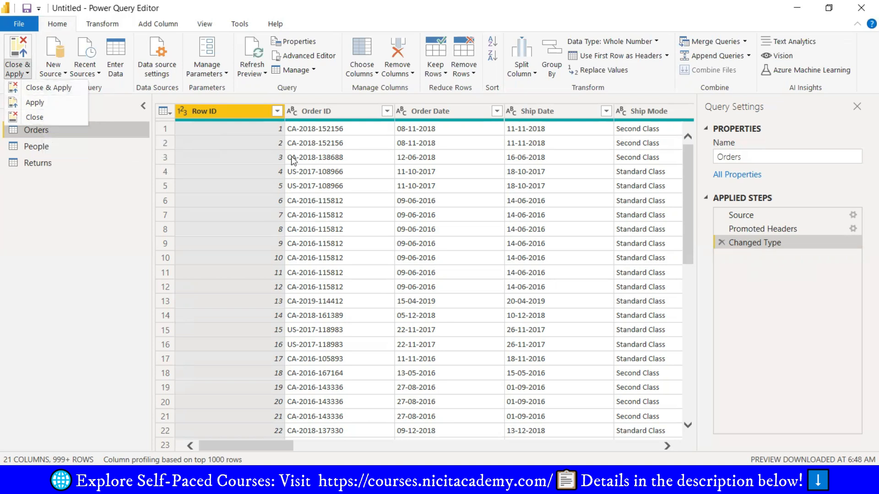
left_click(50, 89)
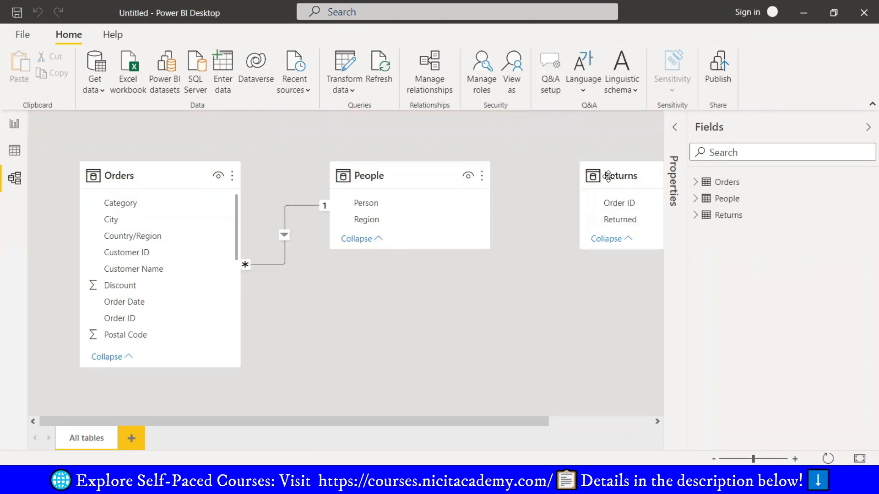
left_click_drag(620, 177, 369, 290)
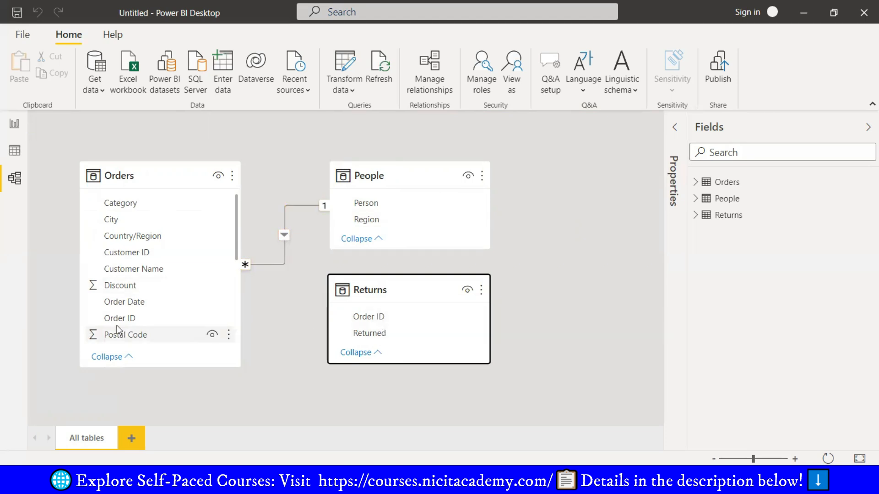
Create an active many-to-many relationship between Order ID in Returns and Order ID in Orders, with cross filter direction Both
left_click(378, 320)
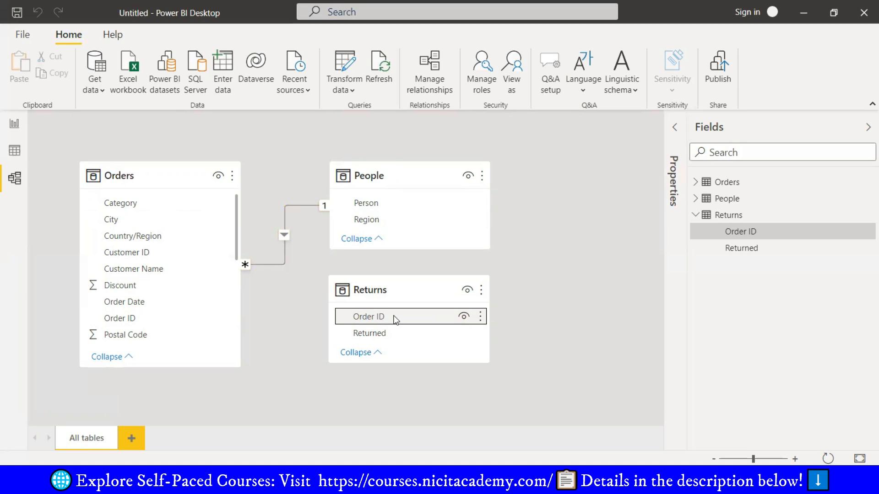
left_click_drag(382, 319, 182, 320)
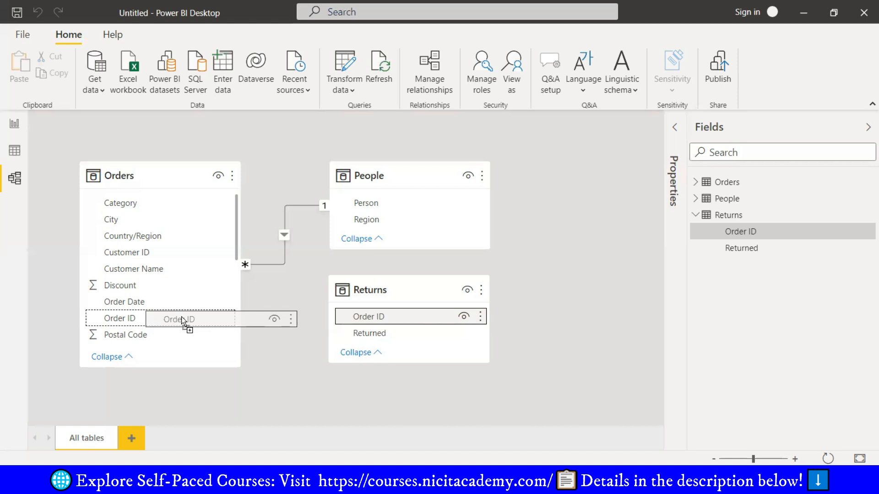
left_click_drag(181, 316, 181, 318)
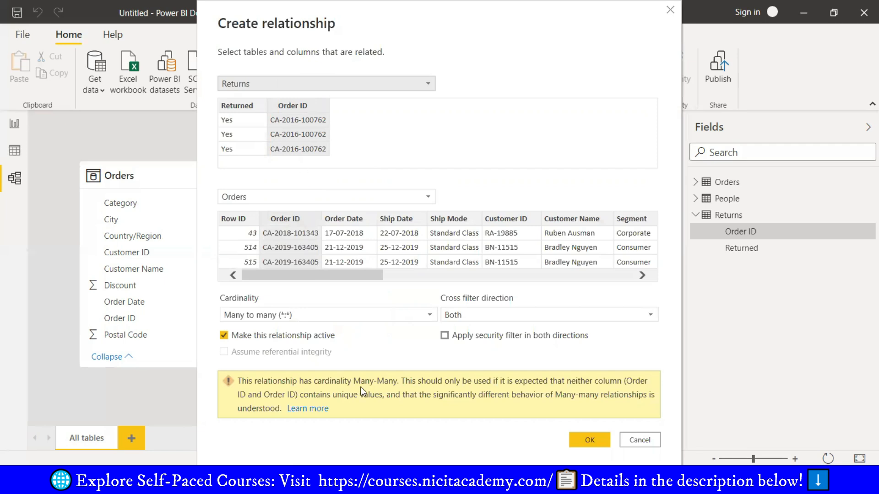
left_click(598, 444)
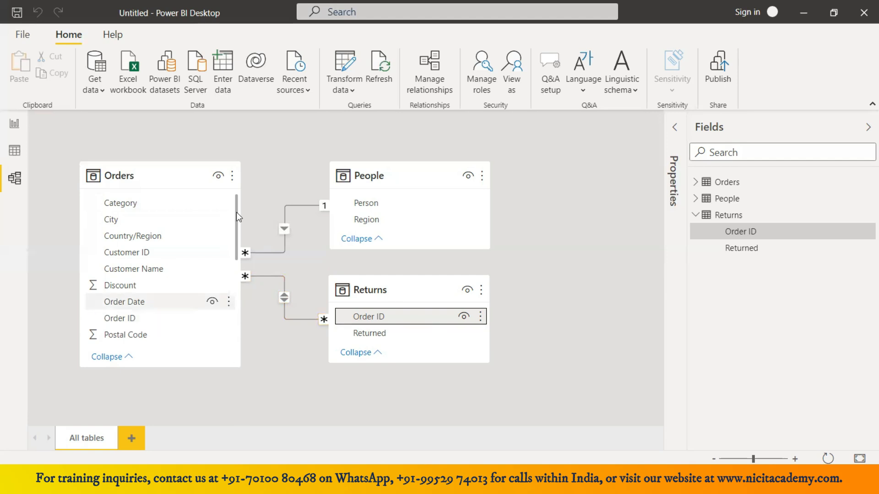
Examine the fields of the People and Orders tables in the field list, then collapse both tables
left_click(695, 204)
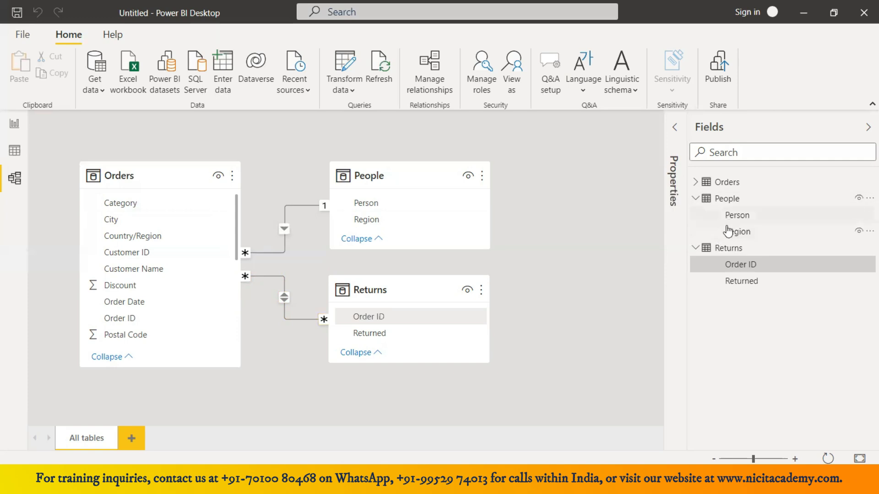
left_click(696, 182)
scroll(773, 272, "down", 5)
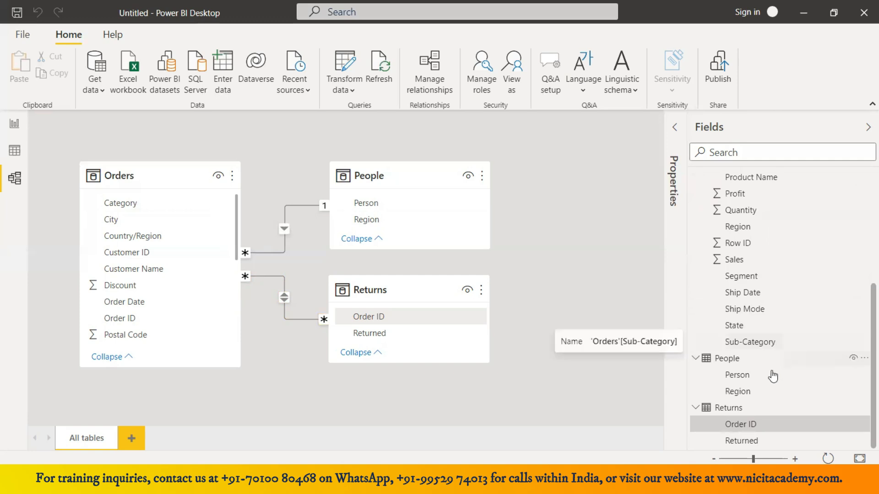
scroll(740, 274, "up", 5)
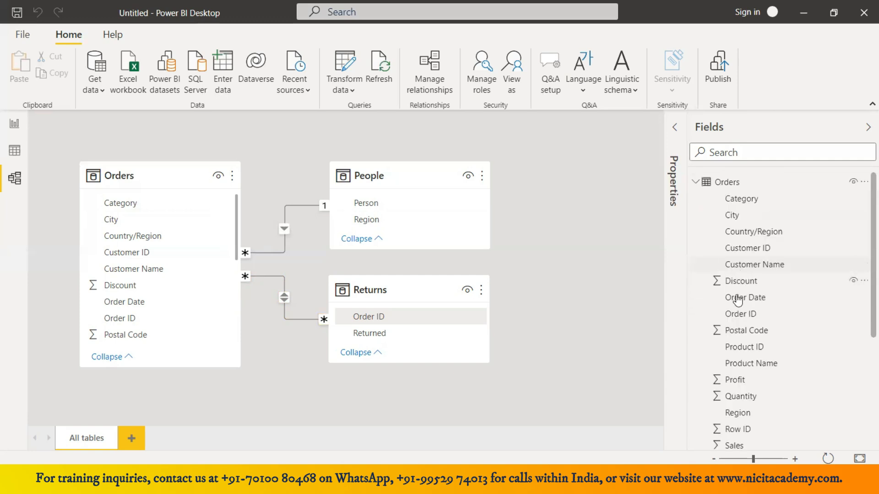
scroll(740, 311, "down", 3)
scroll(740, 316, "down", 1)
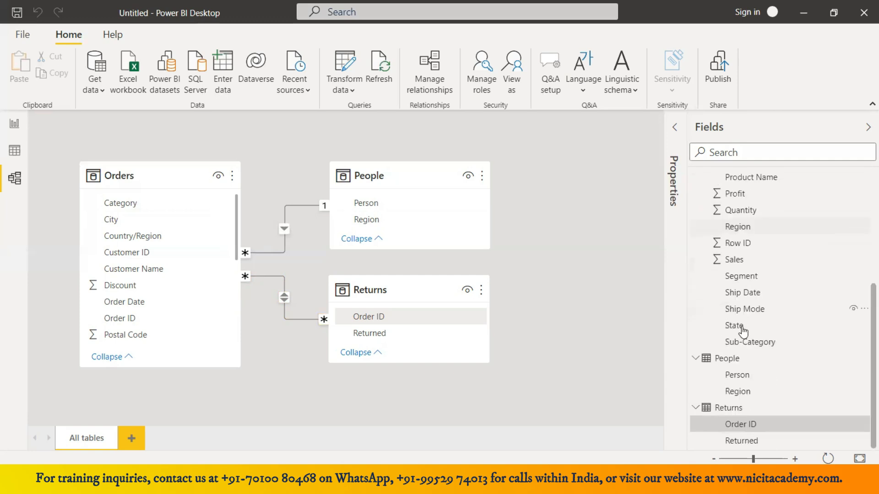
scroll(725, 415, "up", 4)
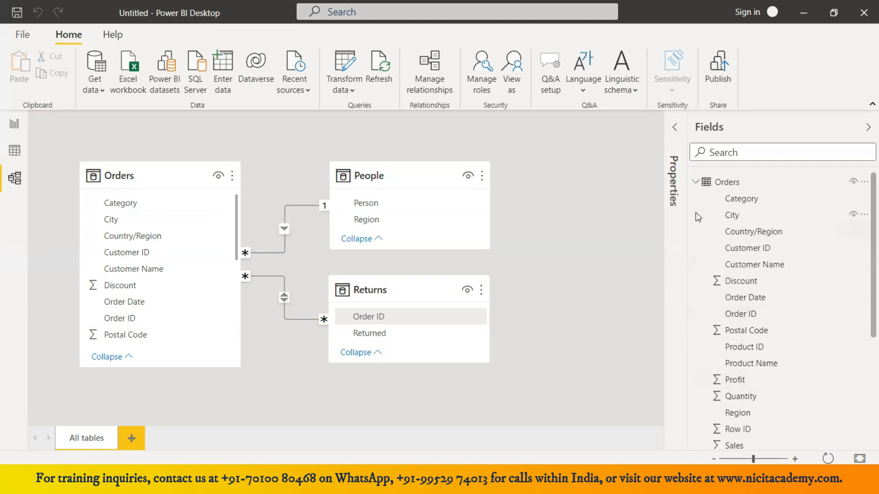
left_click(695, 182)
left_click(698, 200)
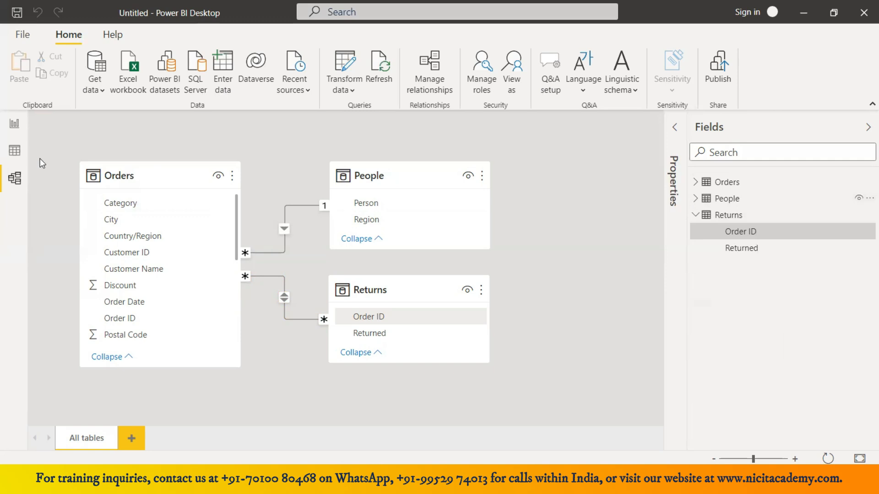
Show the Orders table's data rows in Data view and look through them
left_click(16, 154)
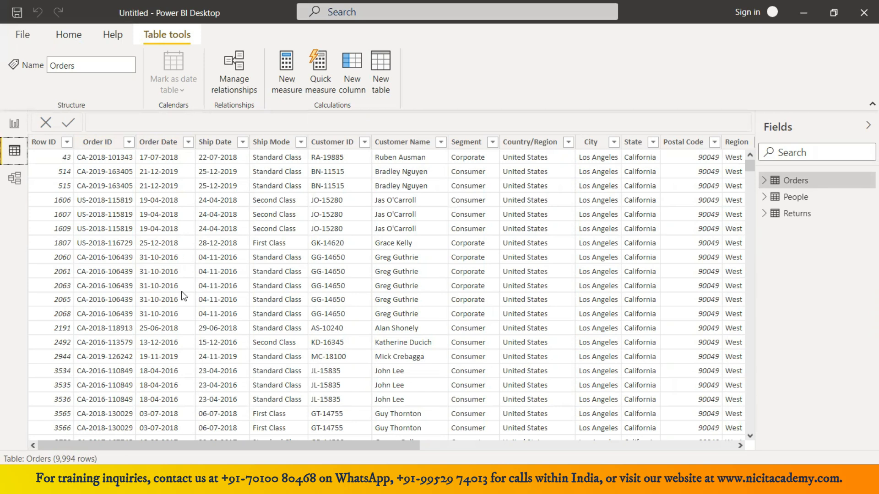
scroll(178, 299, "down", 8)
scroll(178, 298, "up", 8)
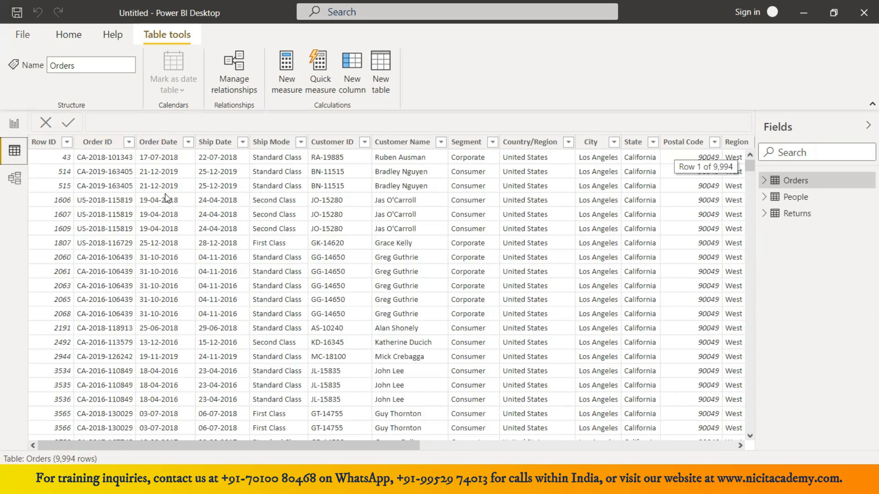
Examine the Order Date column's text filter options and check the data types of the Row ID and Order ID columns
left_click(183, 143)
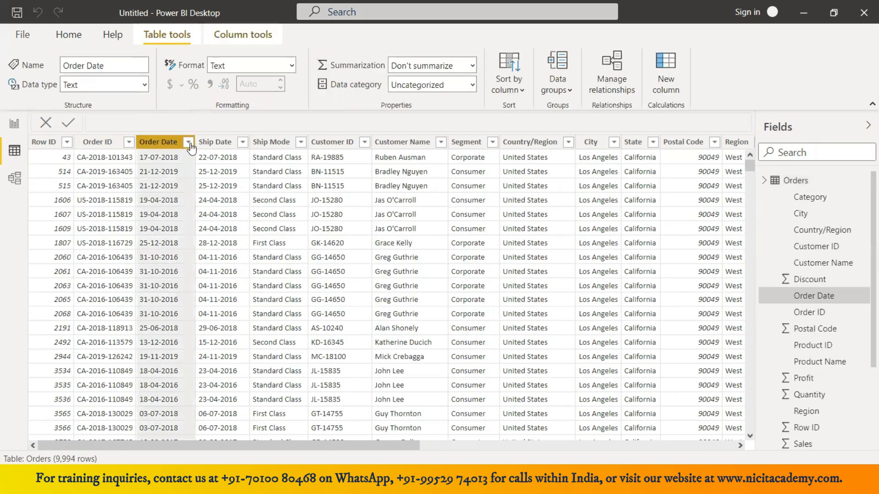
left_click(188, 143)
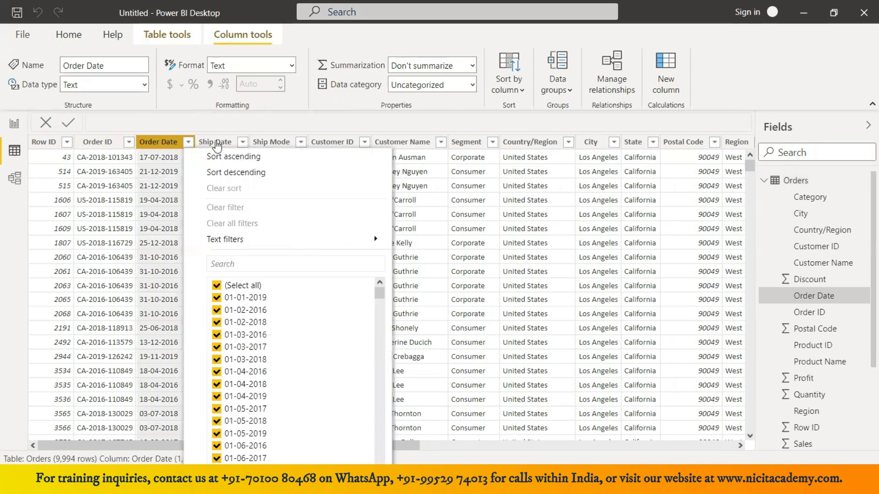
mouse_move(216, 141)
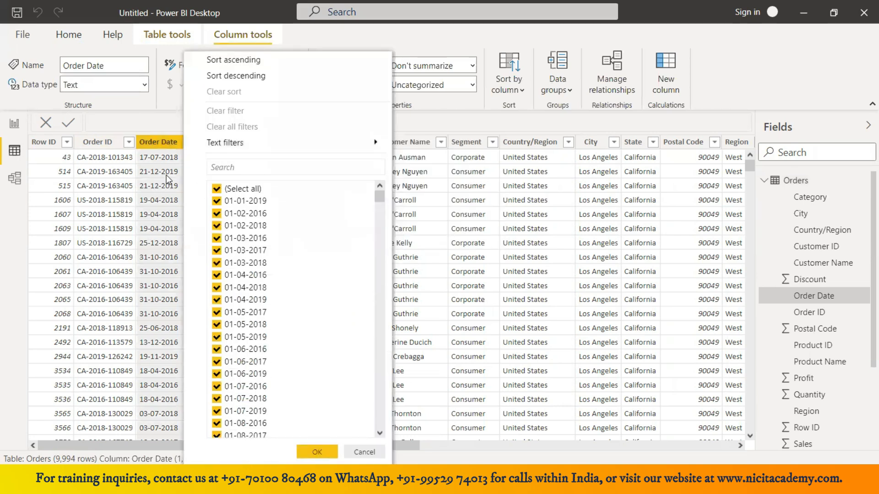
mouse_move(249, 142)
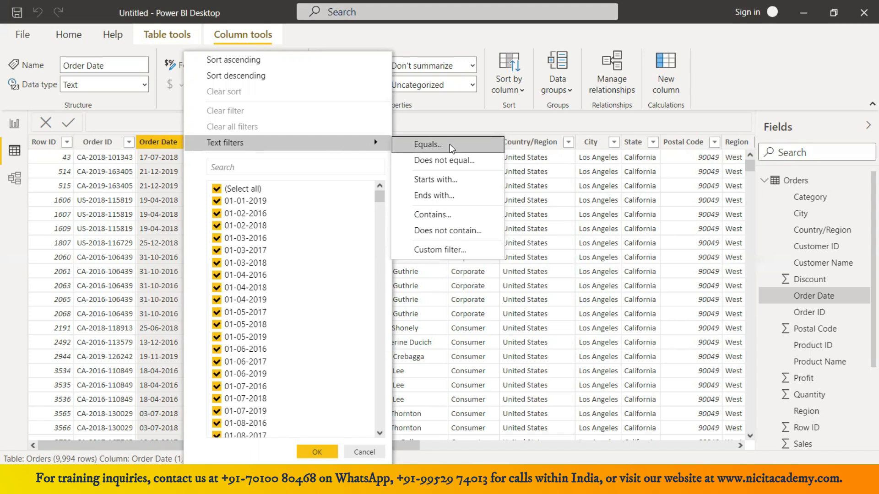
left_click(526, 231)
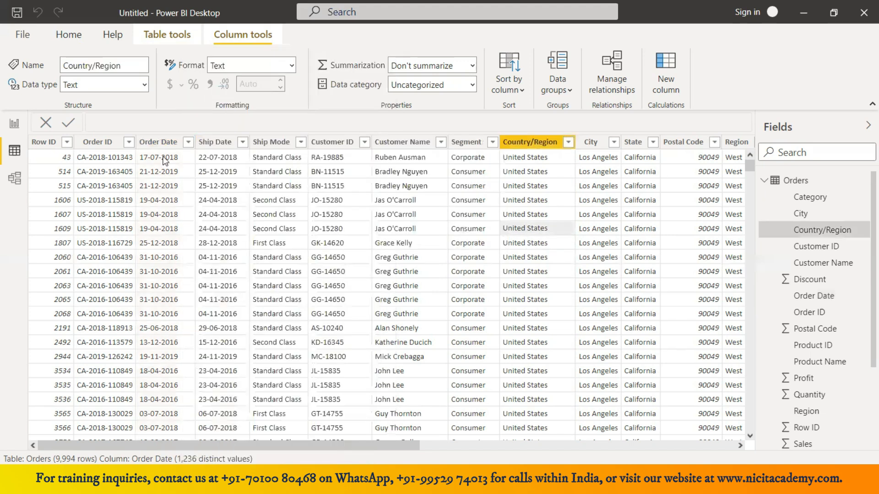
left_click(161, 143)
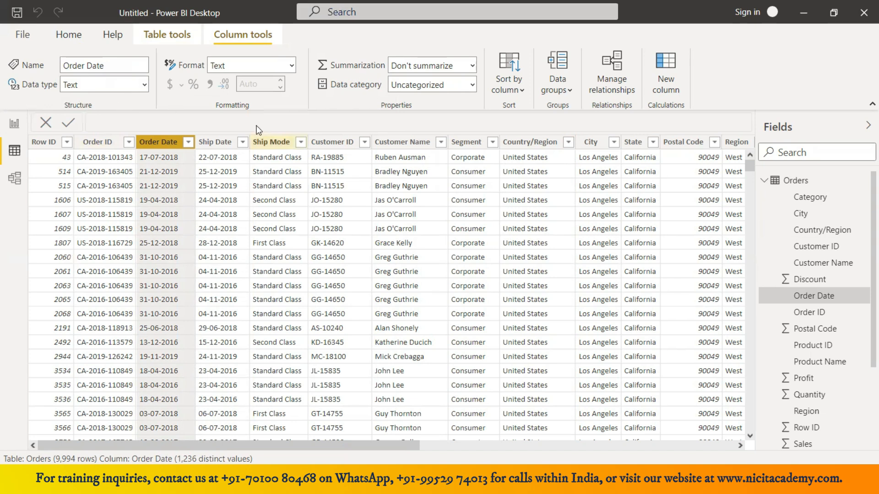
left_click(188, 142)
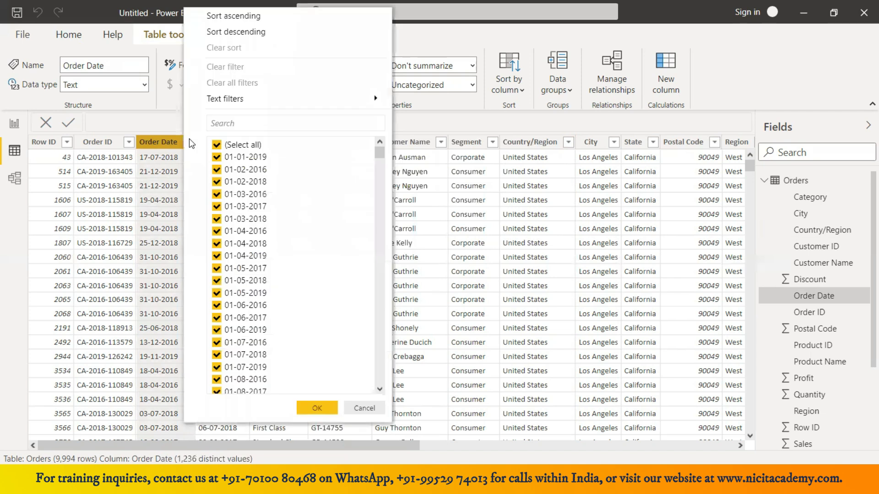
mouse_move(245, 106)
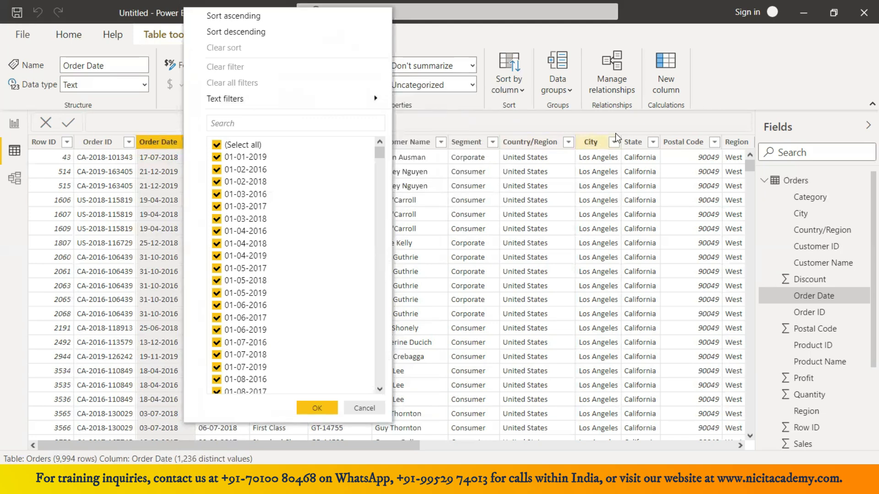
left_click(760, 89)
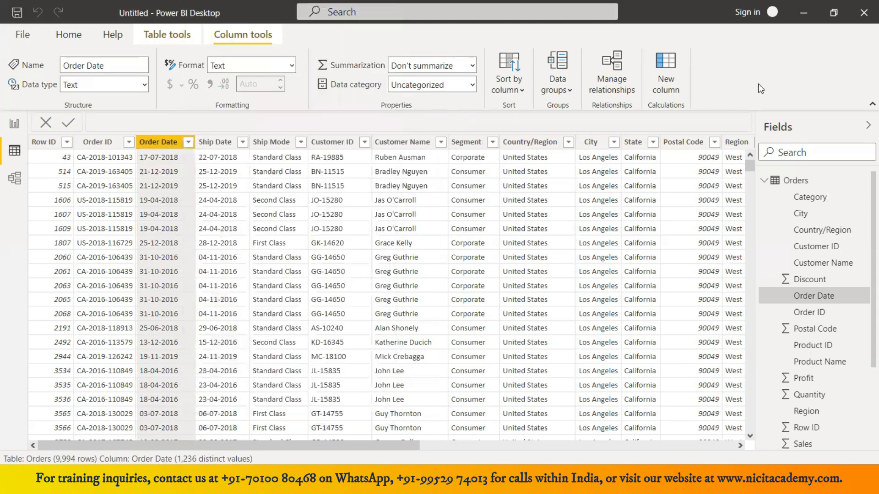
left_click(40, 142)
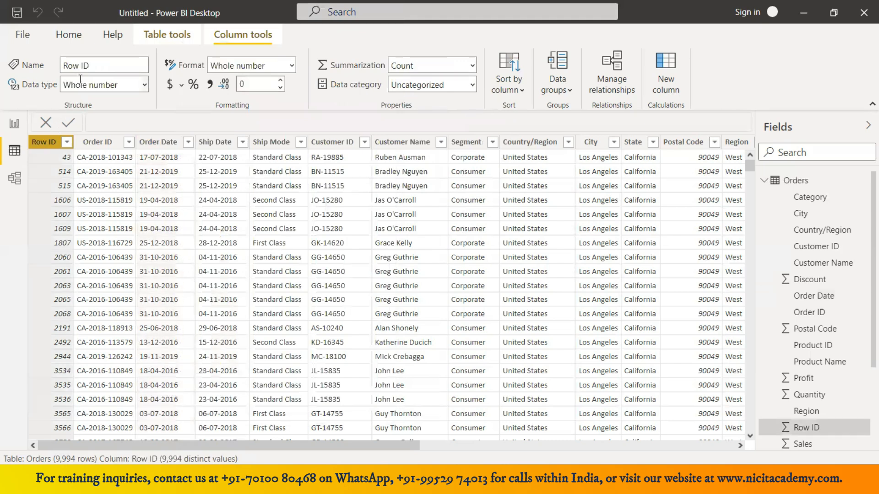
left_click(93, 142)
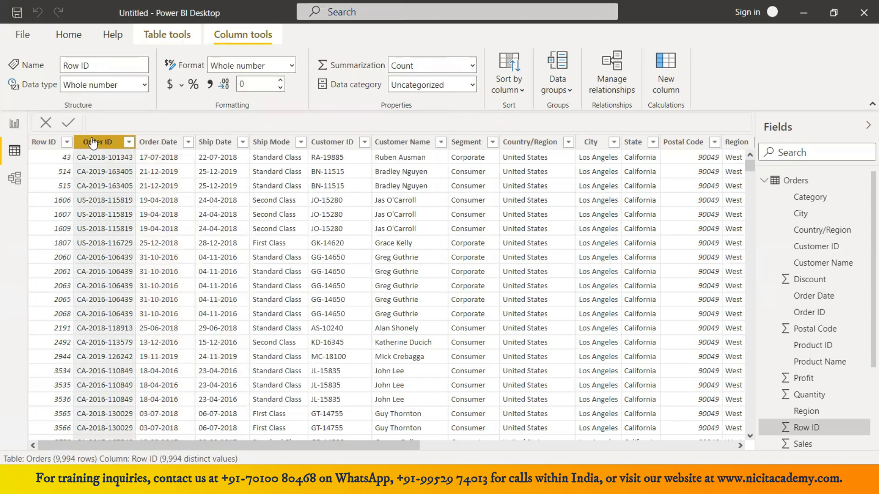
Change the Order Date column's data type to Date and set its format to 03/14/2001 (mm/dd/yyyy)
left_click(159, 144)
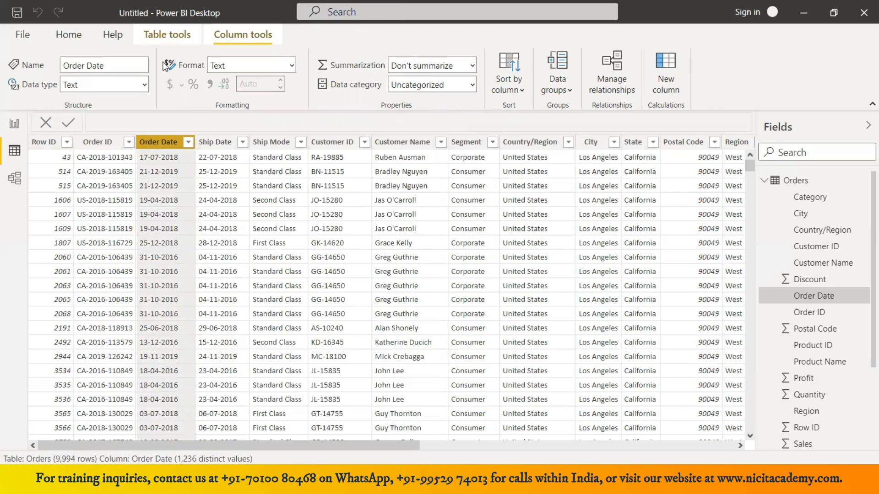
left_click(146, 85)
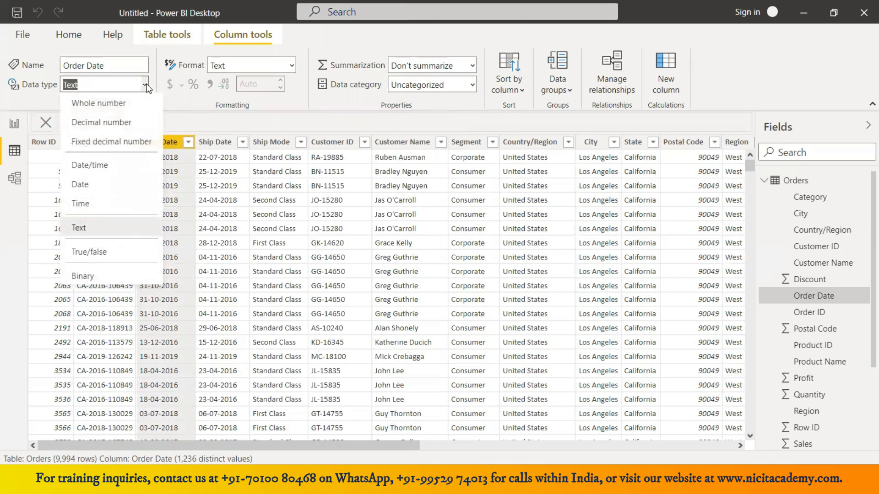
left_click(95, 185)
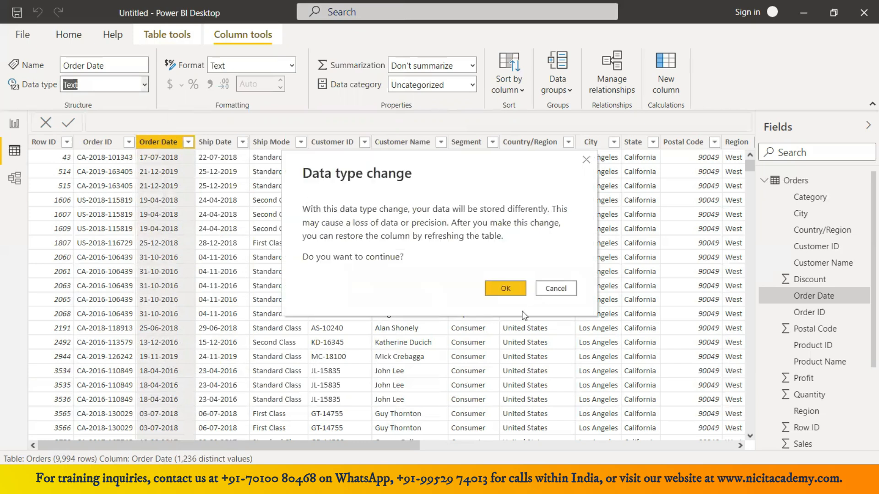
left_click(509, 289)
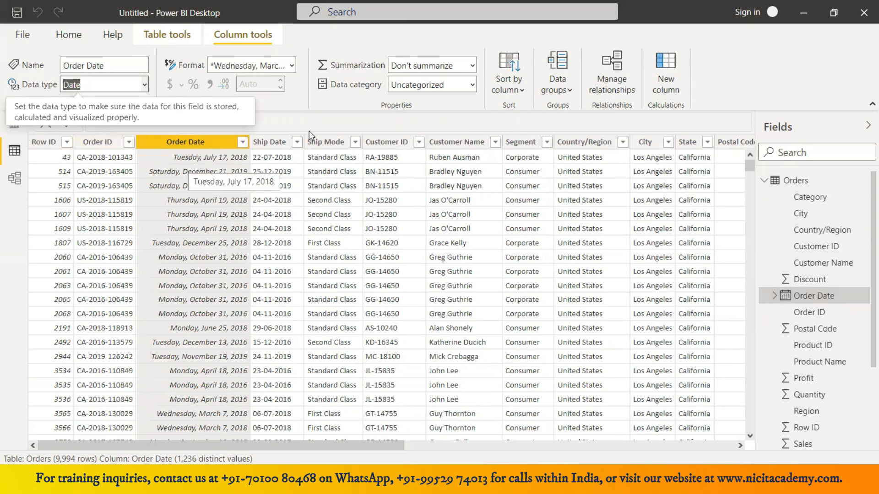
left_click(293, 66)
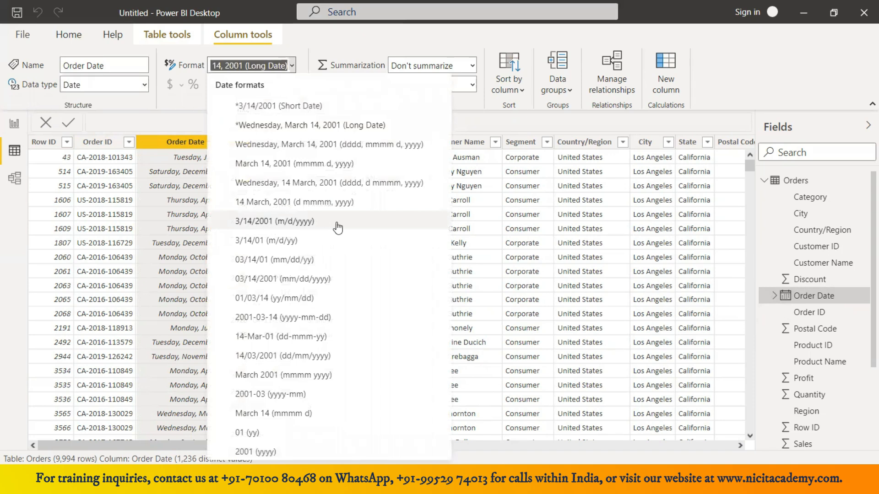
left_click(337, 278)
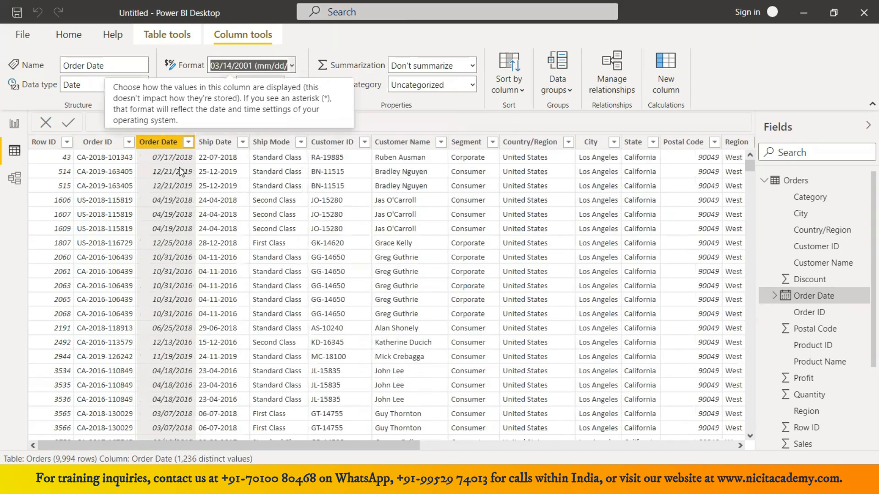
Examine the date filter options and the available date formats for the Order Date column
left_click(188, 143)
left_click(188, 142)
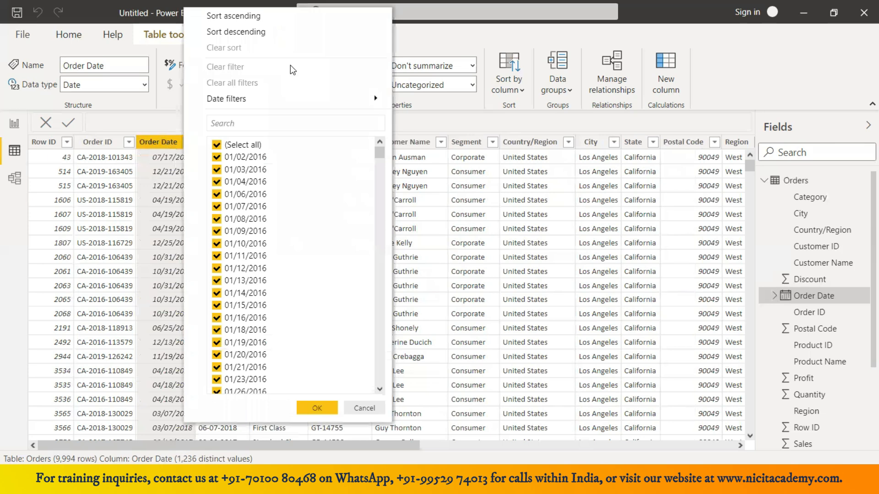
mouse_move(287, 98)
left_click(159, 132)
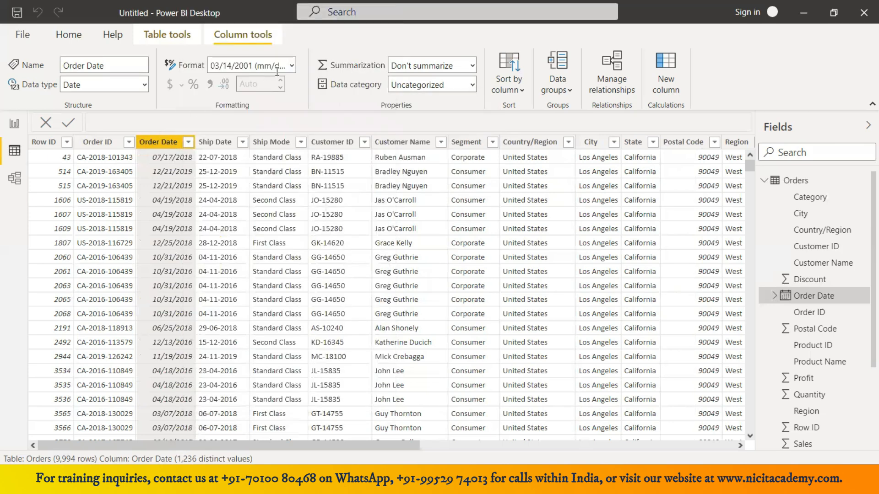
left_click(290, 65)
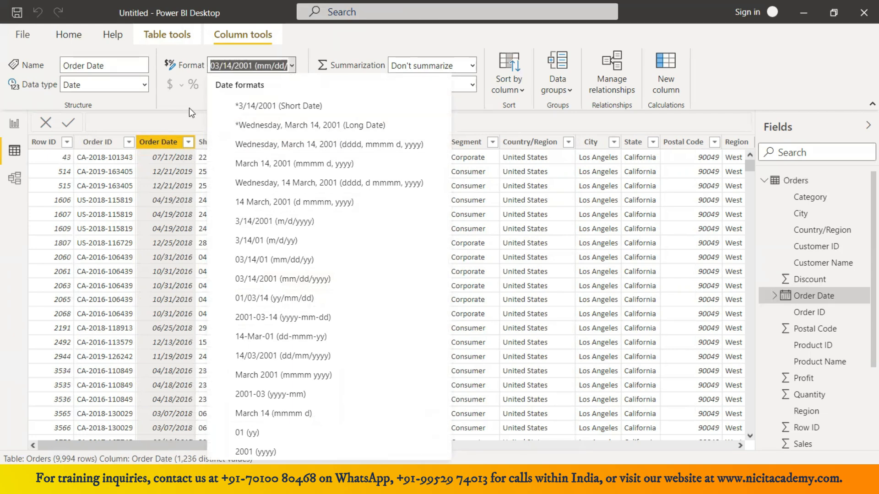
left_click(177, 104)
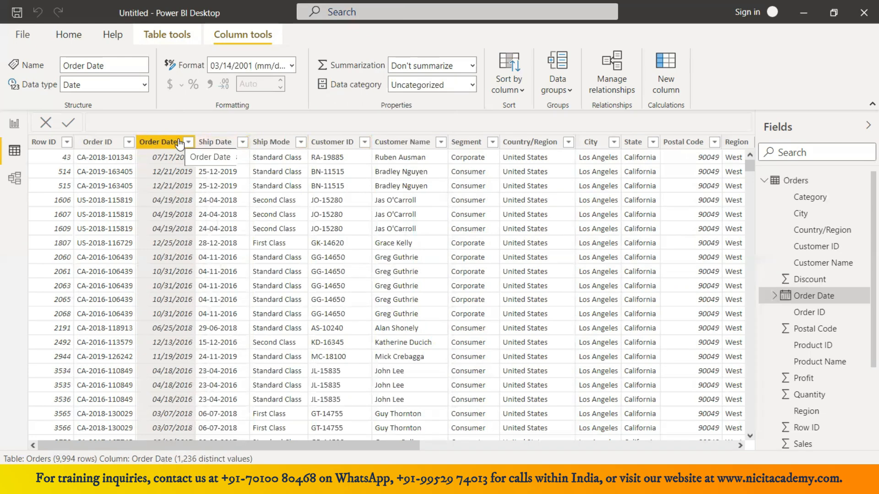
Change the Ship Date column's data type to Date and set its format to 03/14/2001 (mm/dd/yyyy)
left_click(243, 145)
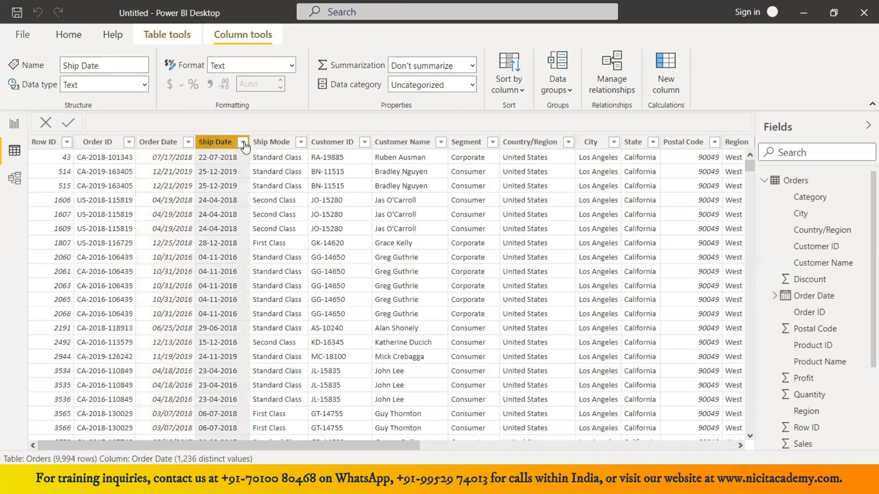
left_click(244, 143)
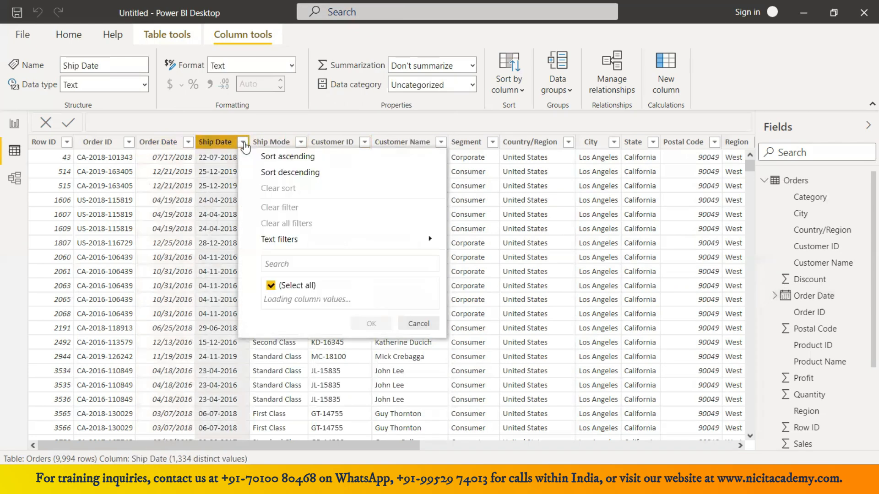
left_click(142, 86)
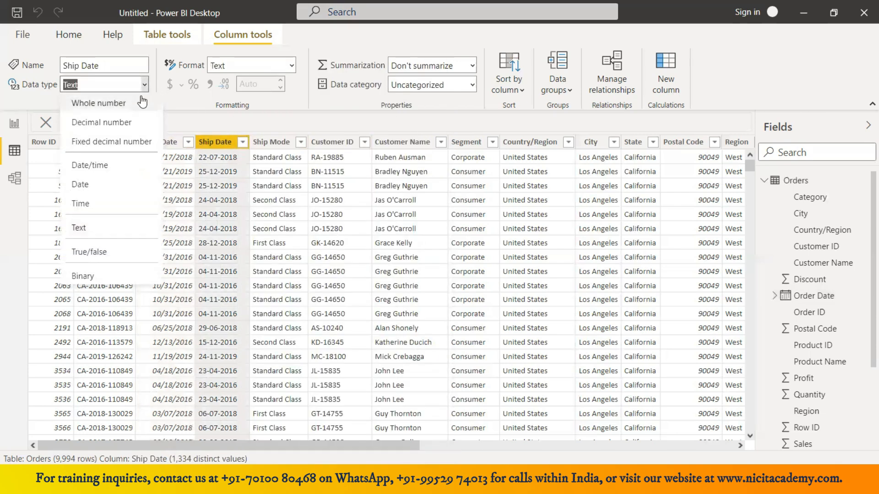
left_click(98, 179)
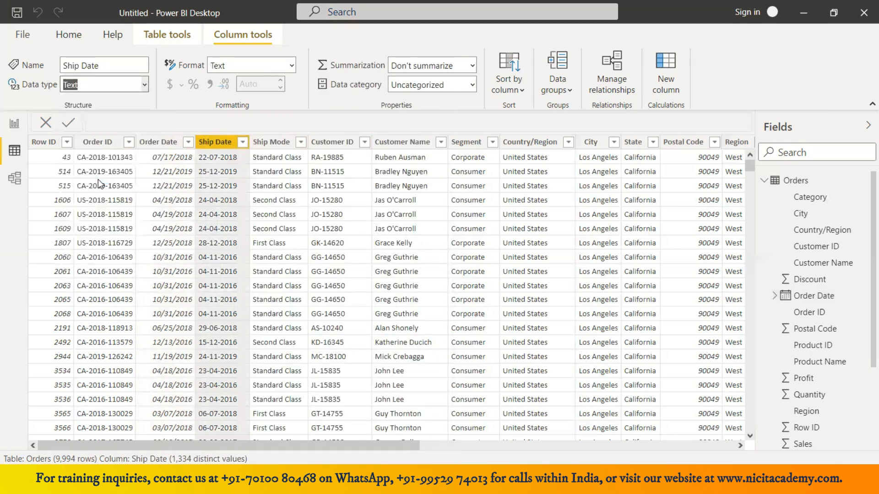
left_click(500, 289)
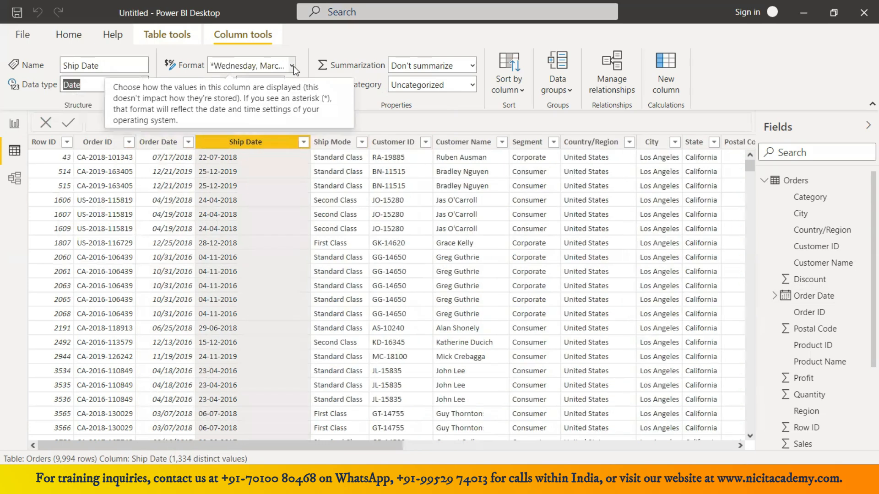
left_click(292, 66)
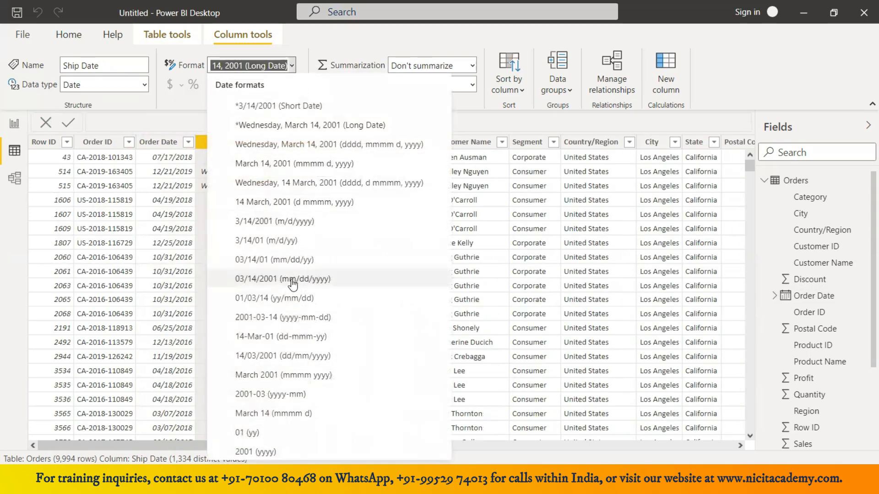
left_click(314, 280)
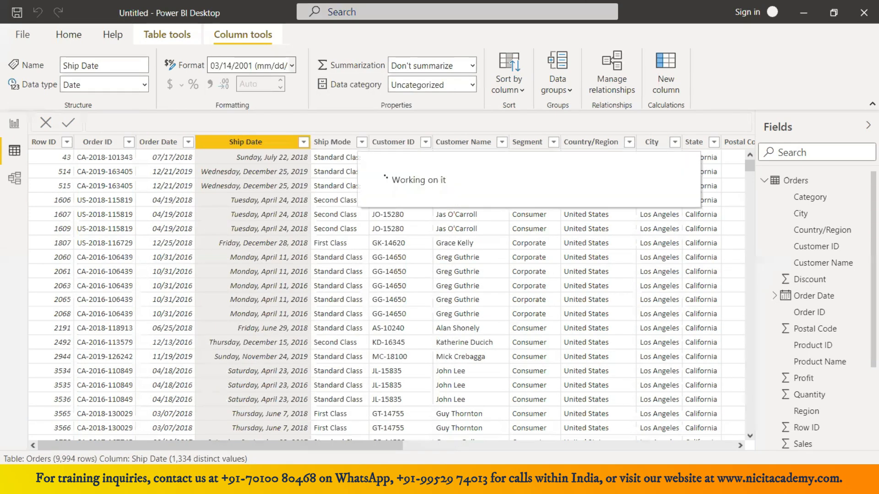
left_click(408, 432)
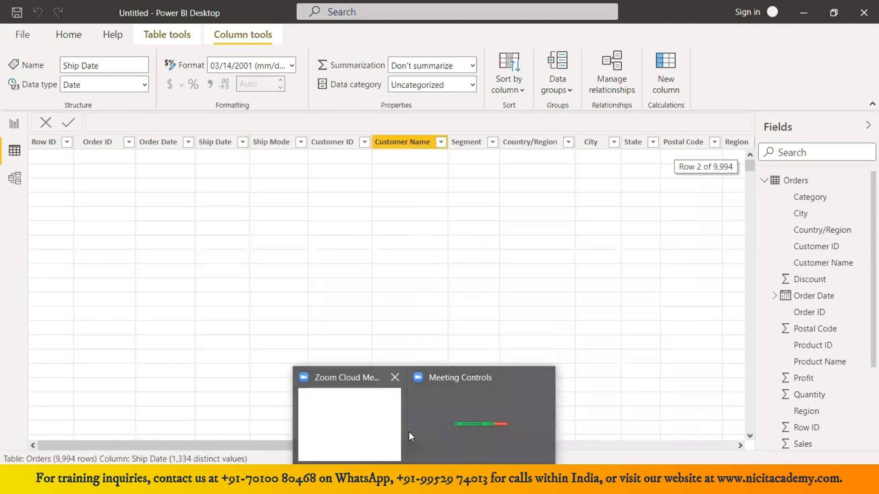
left_click(375, 425)
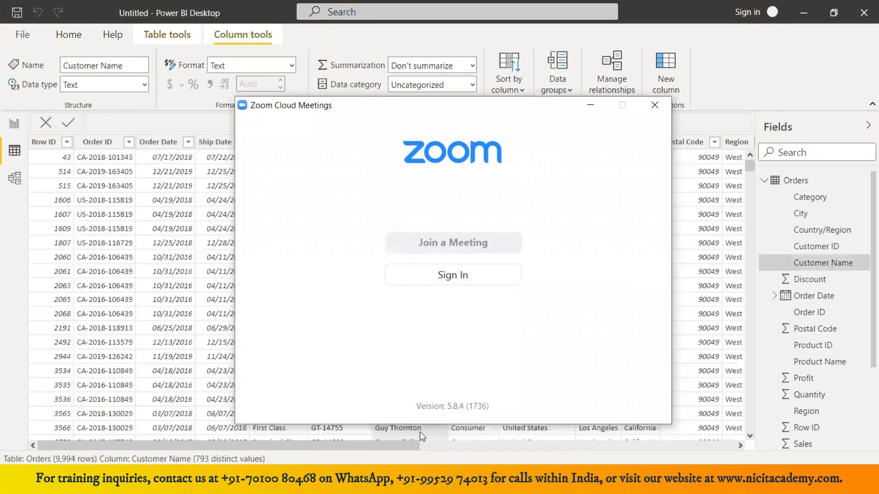
left_click(656, 110)
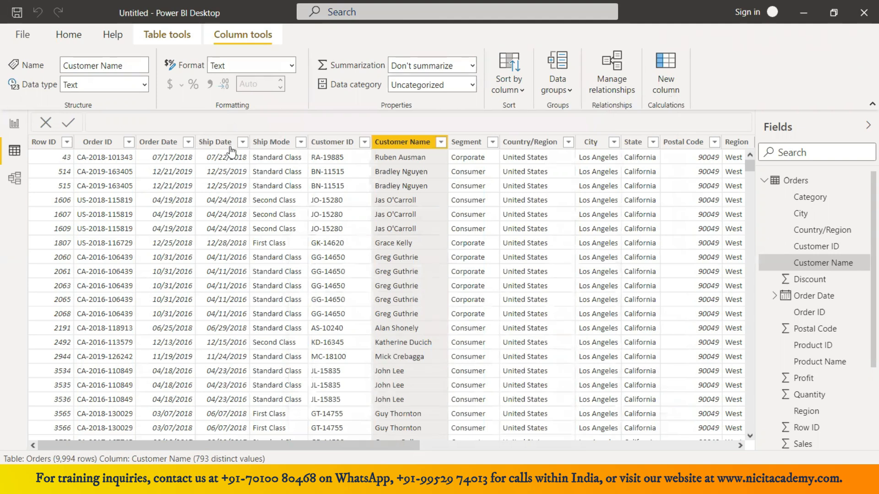
Examine the Order Date column's date filter options and the Equals filter's settings without applying a filter
left_click(189, 143)
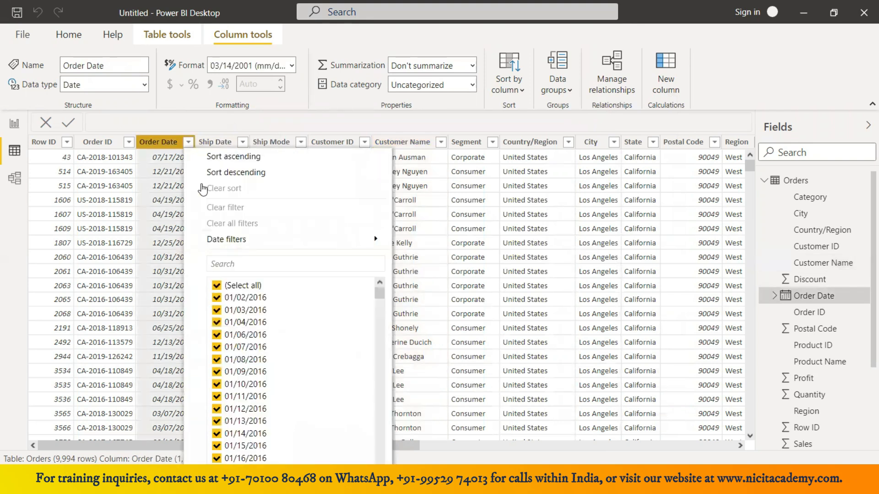
mouse_move(247, 145)
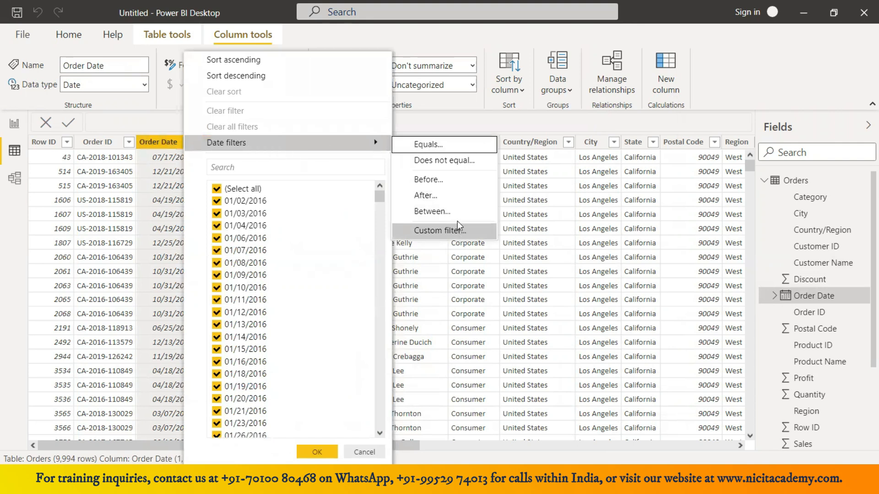
left_click(455, 145)
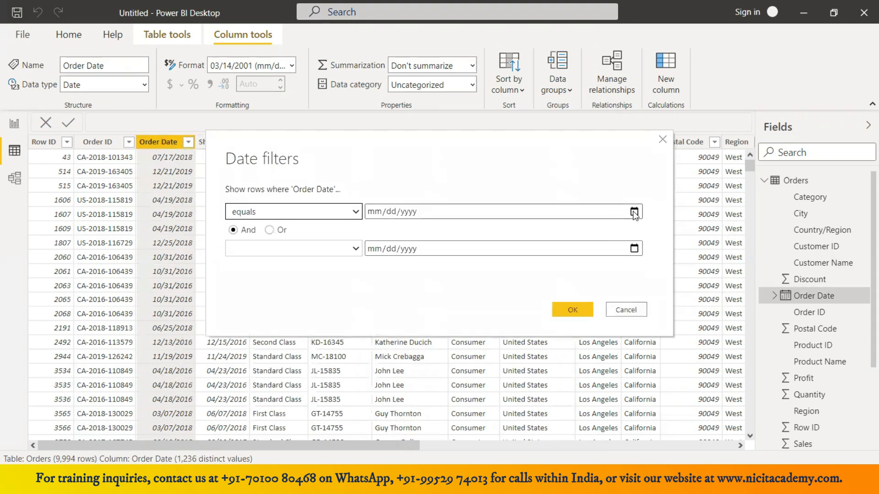
left_click(622, 310)
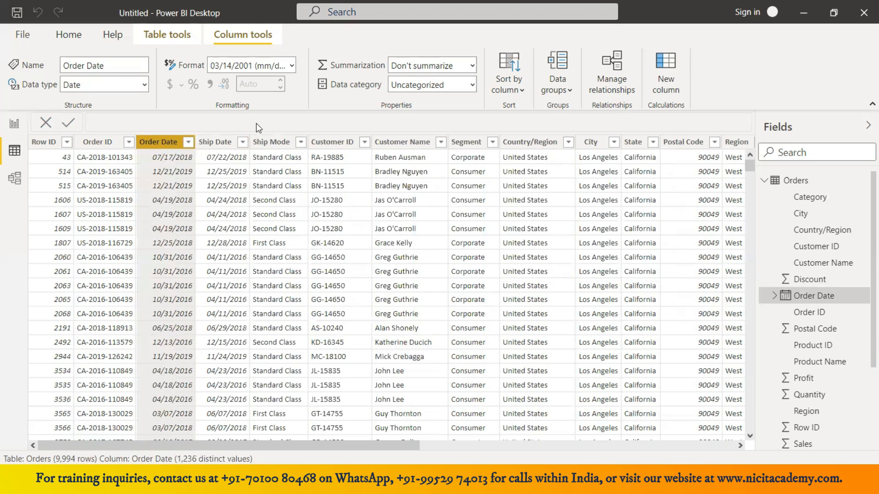
Check the data types of the Ship Mode, Sales, Quantity, Discount and Profit columns in the Orders table
left_click(295, 142)
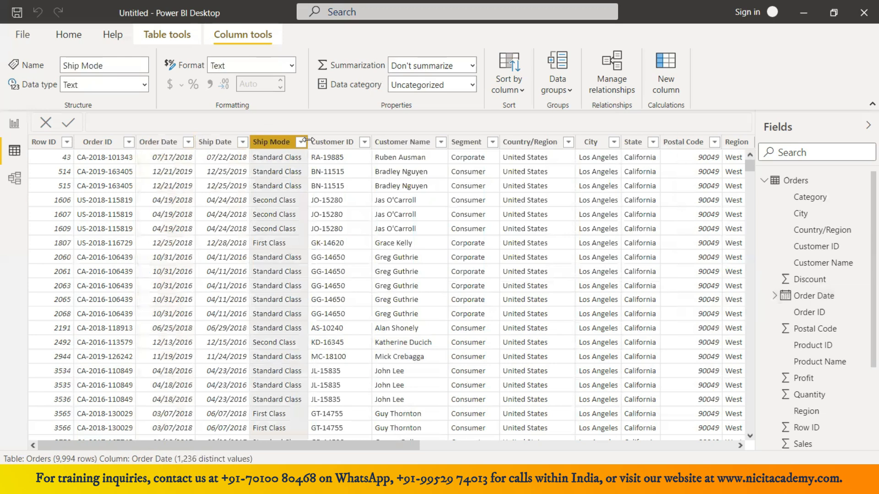
left_click_drag(373, 447, 713, 461)
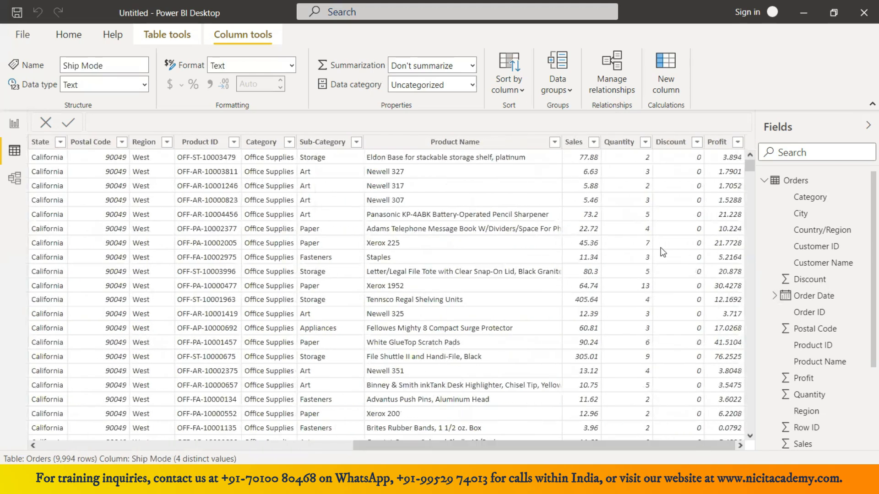
left_click(576, 146)
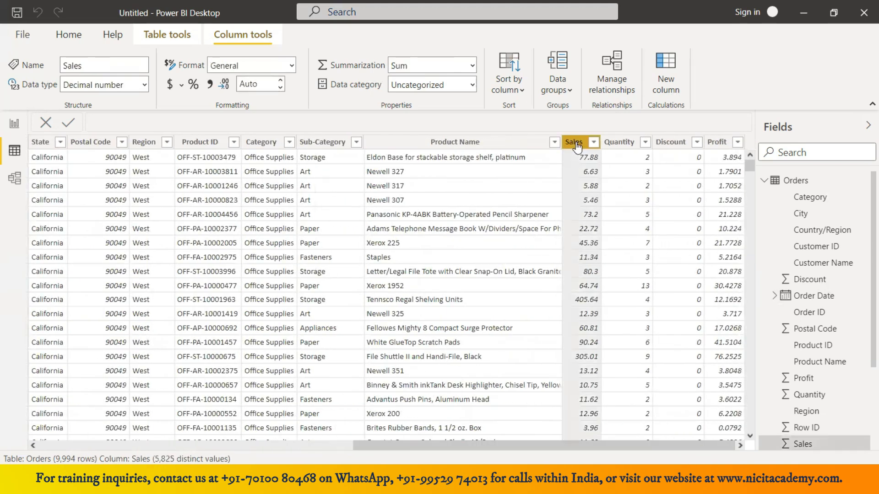
left_click(618, 147)
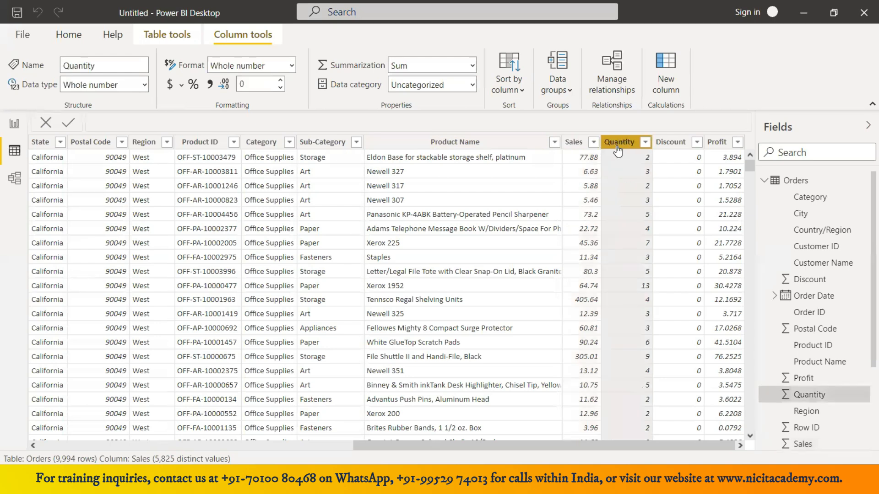
left_click(668, 147)
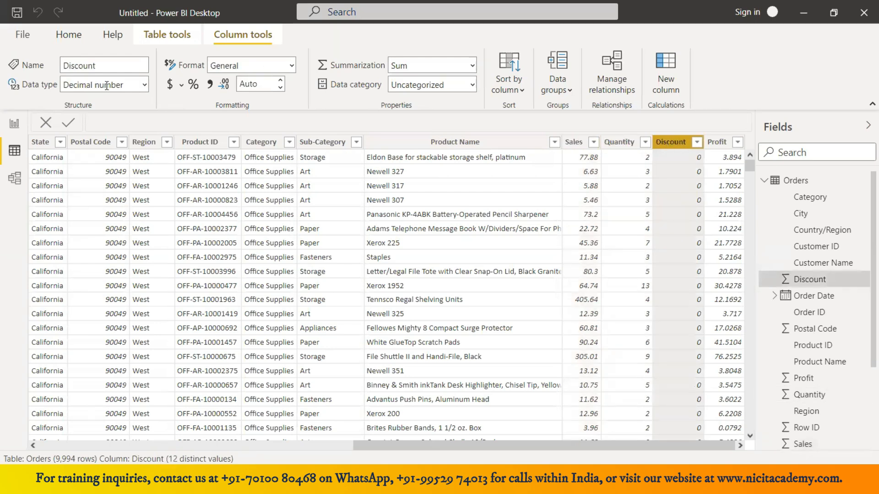
left_click(722, 148)
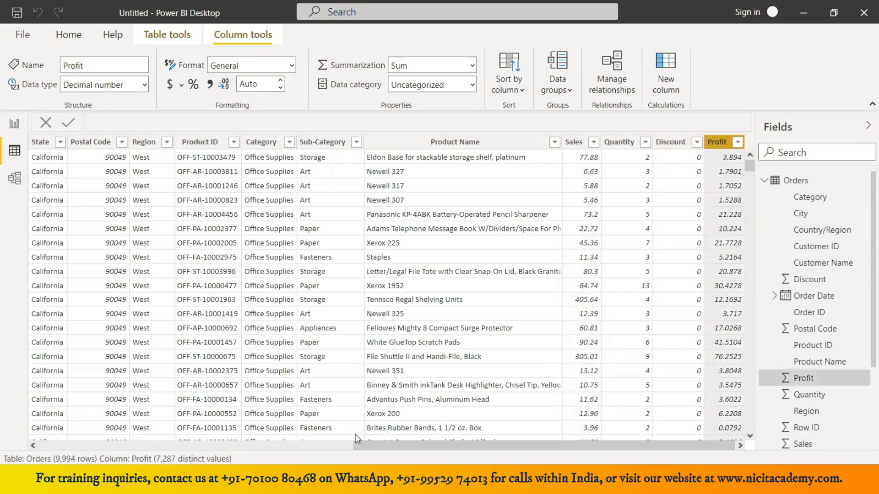
left_click_drag(402, 445, 53, 441)
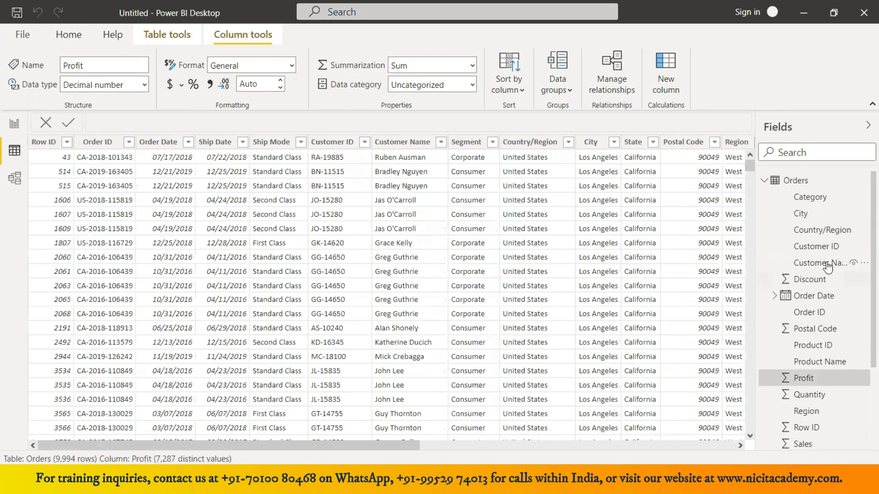
View the rows of the People and Returns tables and return to the Orders table
left_click(764, 181)
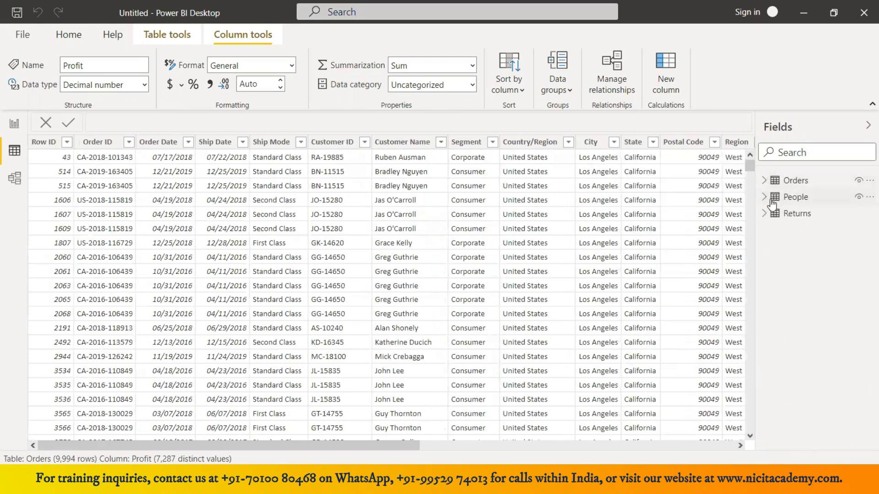
left_click(791, 197)
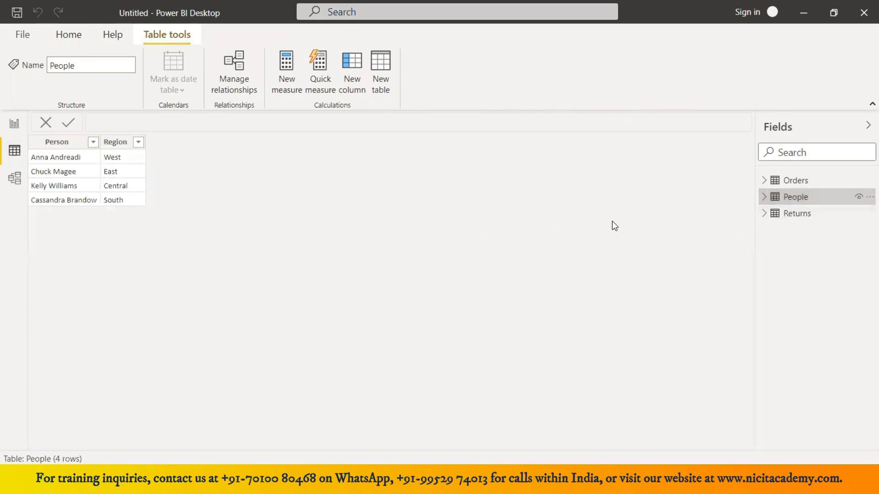
left_click(778, 214)
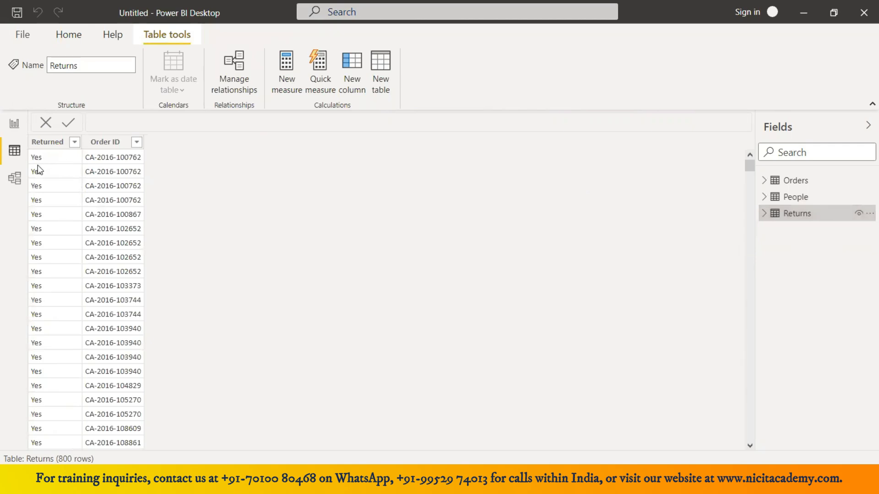
left_click(796, 183)
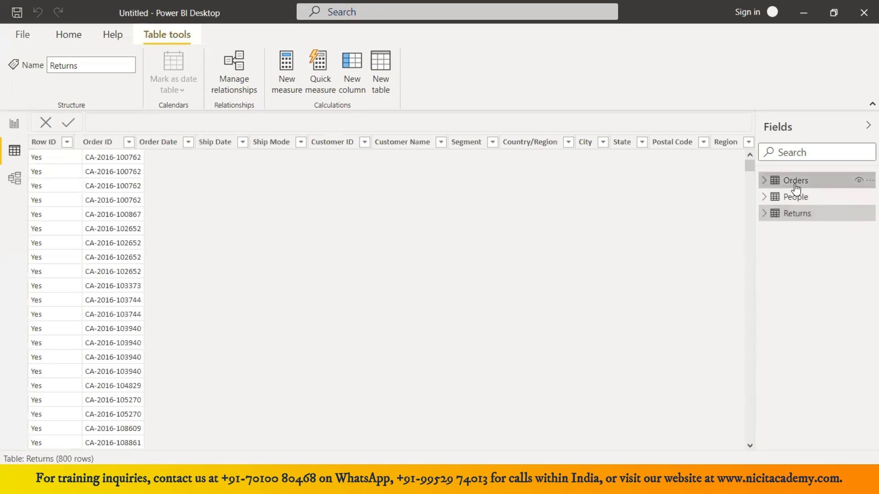
Examine the Order ID column's data type and its sort and filter choices in the Orders table
left_click(130, 145)
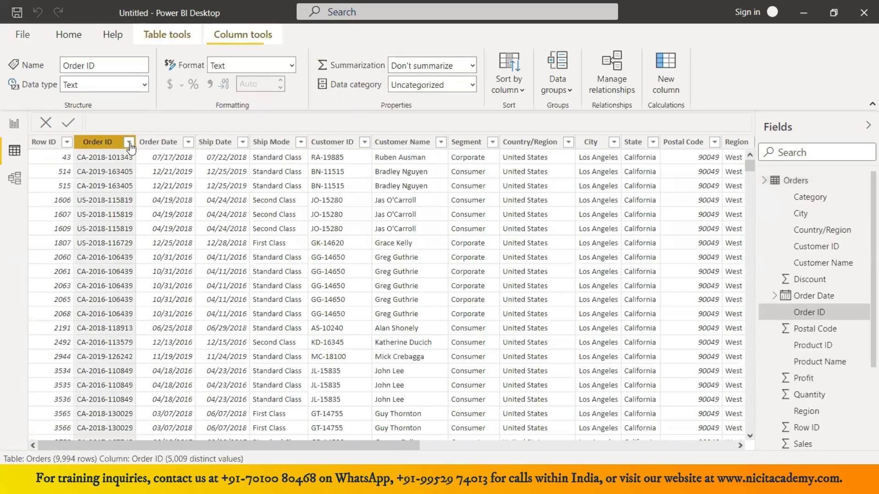
left_click(130, 143)
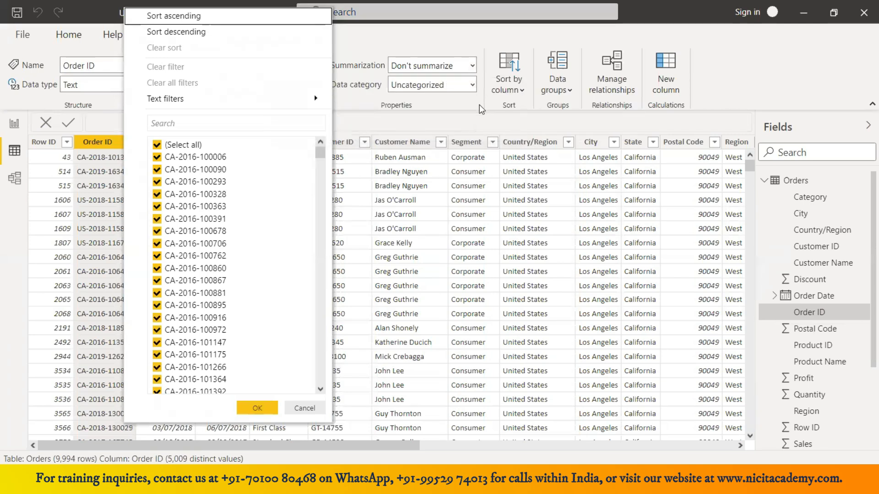
left_click(479, 104)
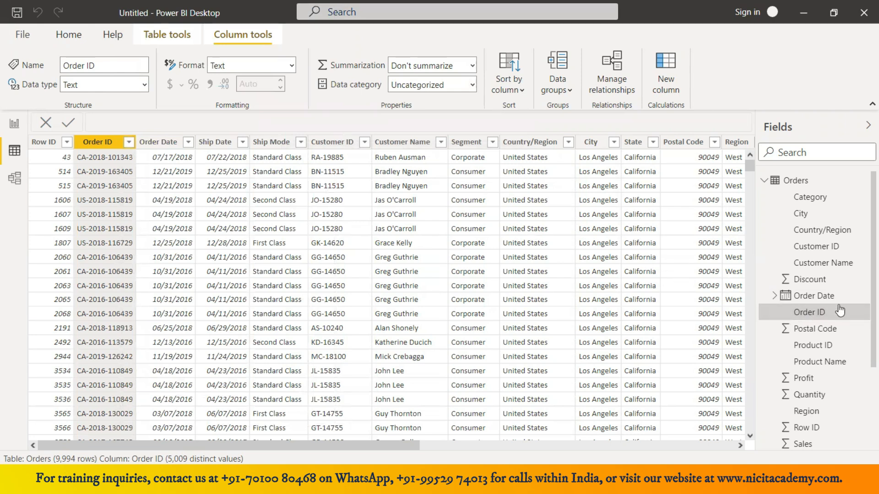
Expand the Order Date field's Date Hierarchy, examine the Year level's options, and reselect the Order Date column
left_click(819, 297)
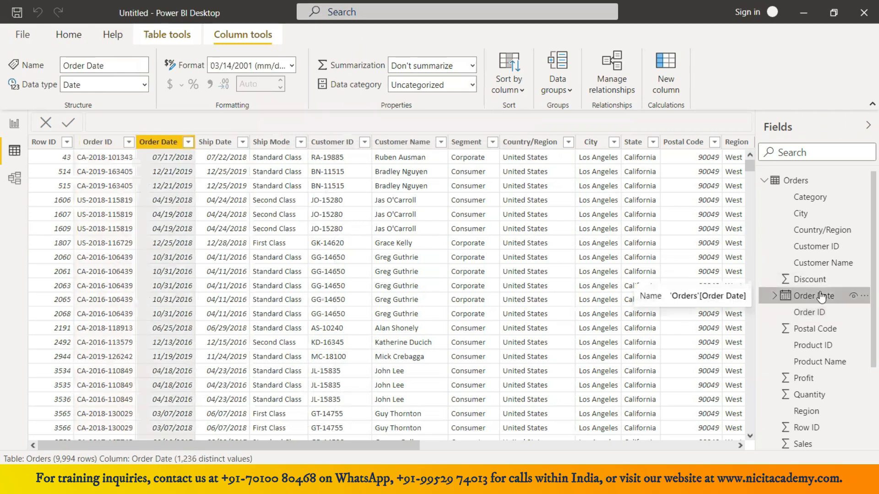
left_click(774, 295)
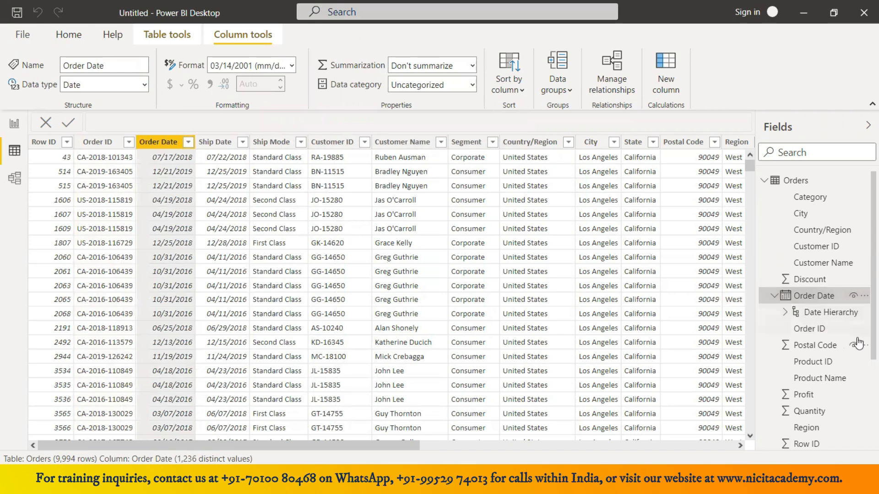
left_click(785, 313)
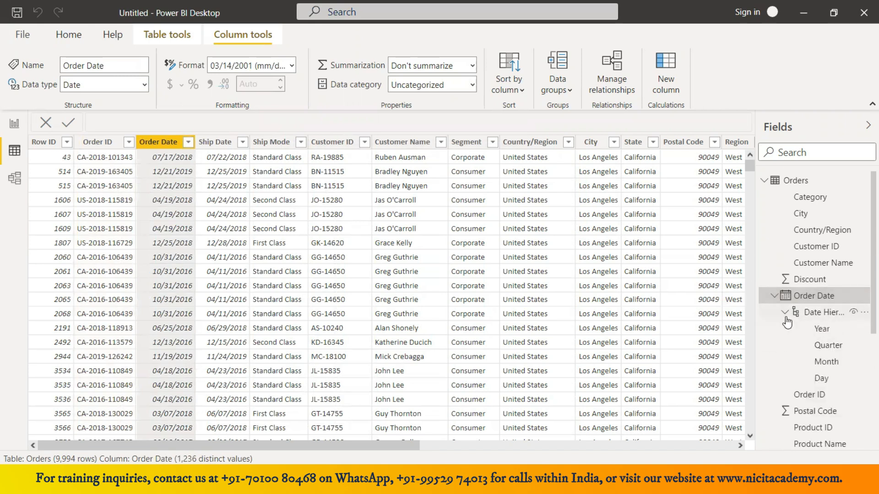
left_click(818, 334)
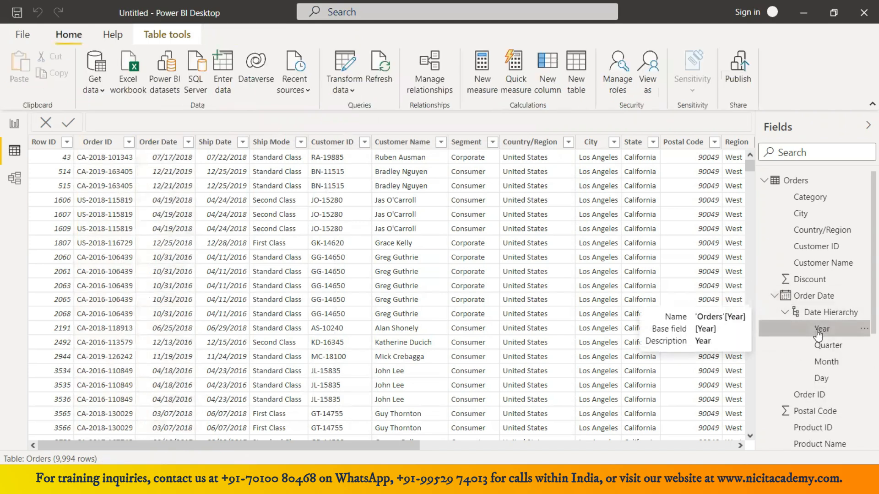
left_click(865, 331)
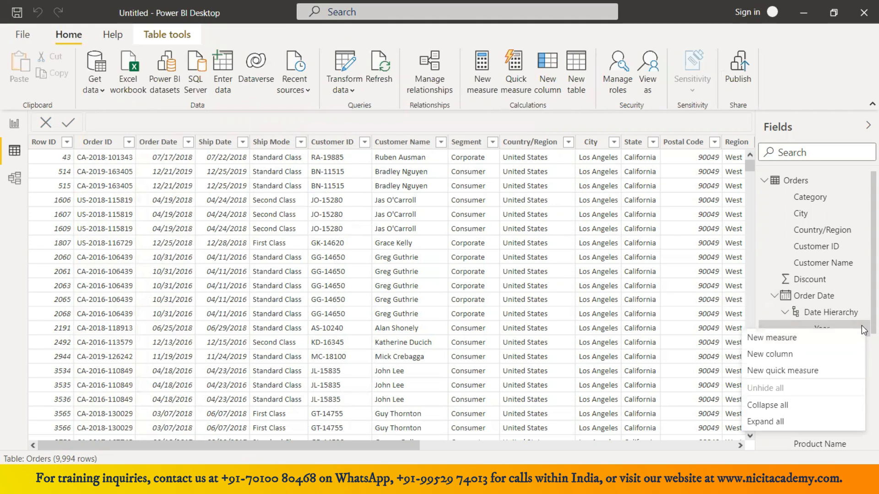
key("Escape")
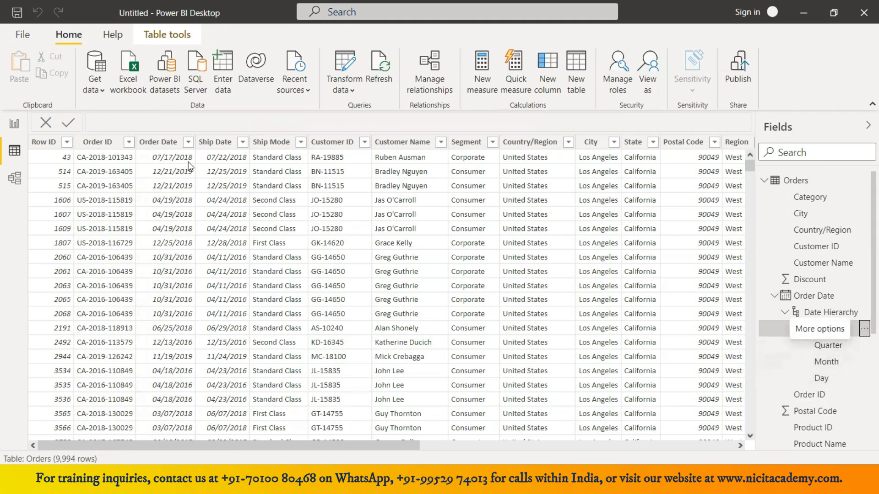
left_click(156, 145)
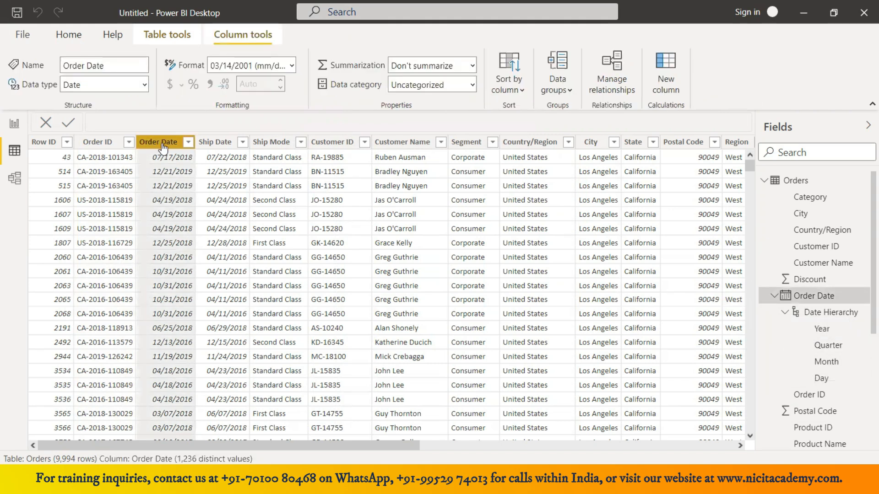
Start a Before date filter on the Order Date column and set its date to 01/01/2021
left_click(189, 143)
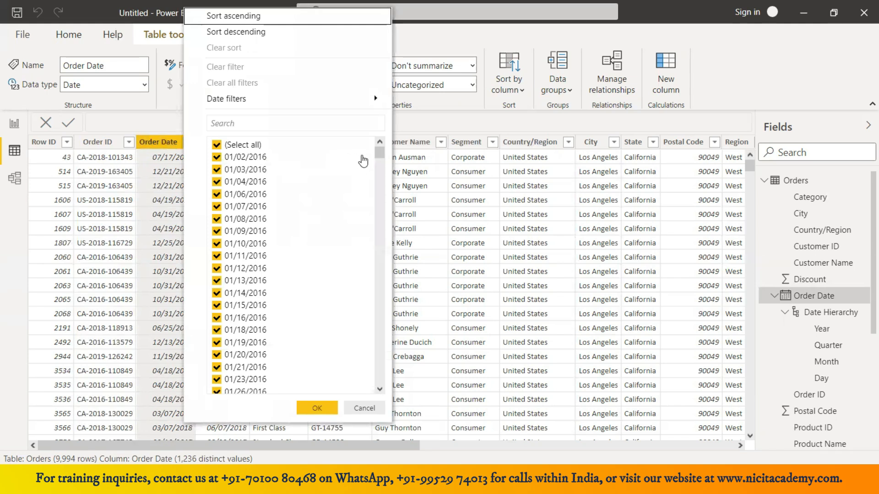
mouse_move(379, 151)
left_mouse_down()
mouse_move(379, 368)
mouse_move(379, 149)
left_mouse_up()
mouse_move(373, 101)
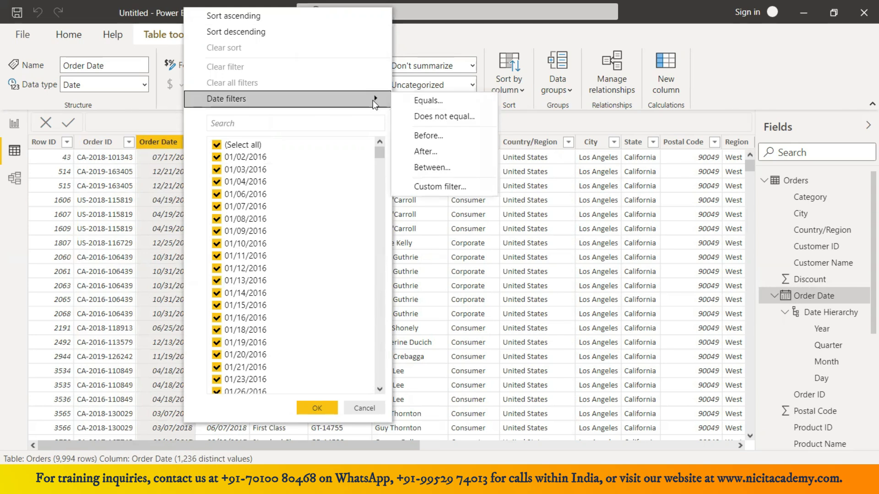
left_click(435, 136)
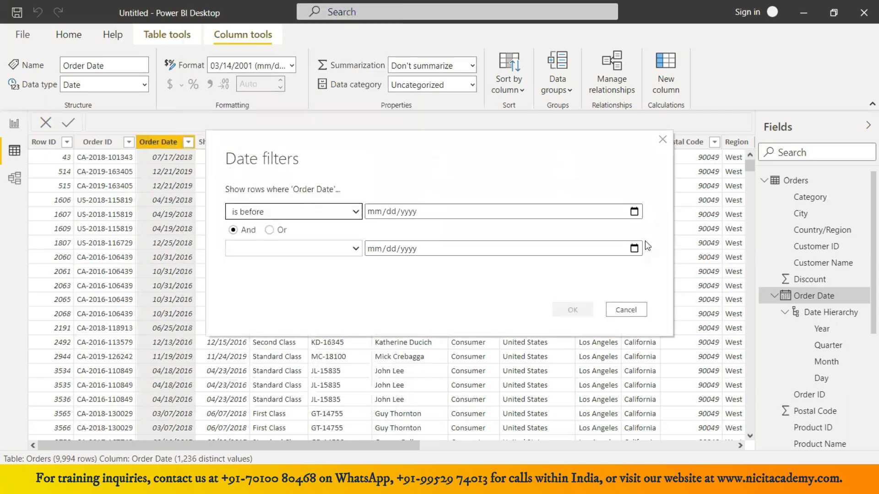
left_click(634, 212)
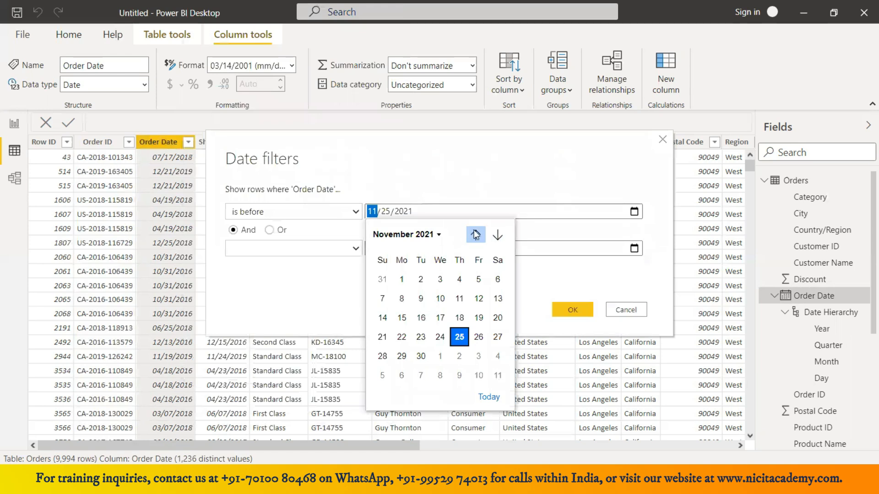
left_click(476, 235)
left_click(476, 235)
left_click(476, 236)
left_click(475, 235)
left_click(475, 235)
left_click(475, 235)
left_click(475, 236)
left_click(475, 236)
left_click(475, 235)
left_click(475, 236)
left_click(479, 279)
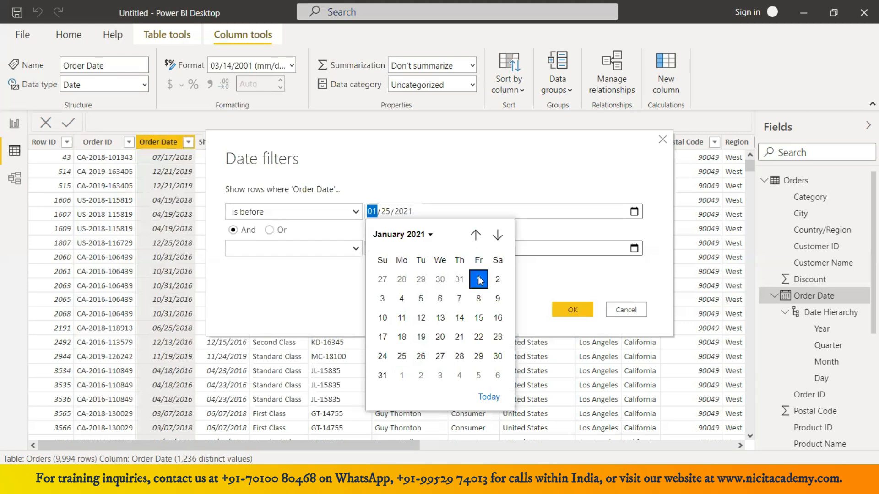
Change the Order Date filter's condition to "is after" and apply the filter
left_click(355, 212)
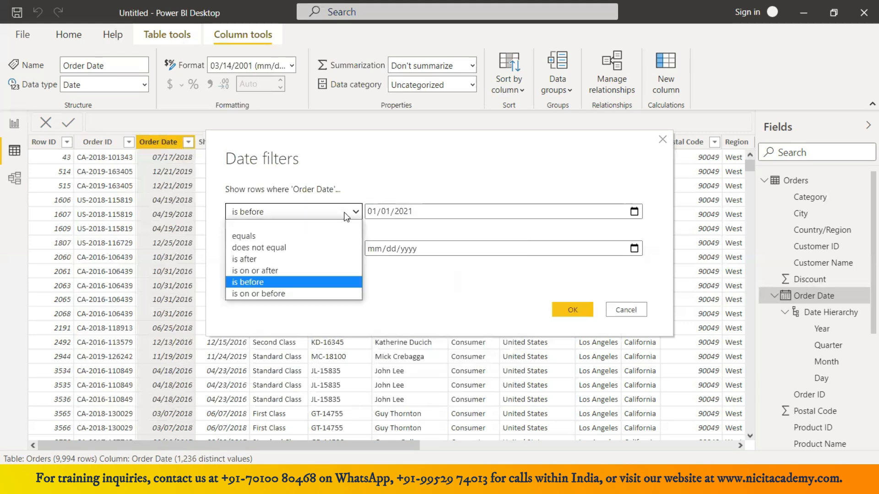
left_click(245, 259)
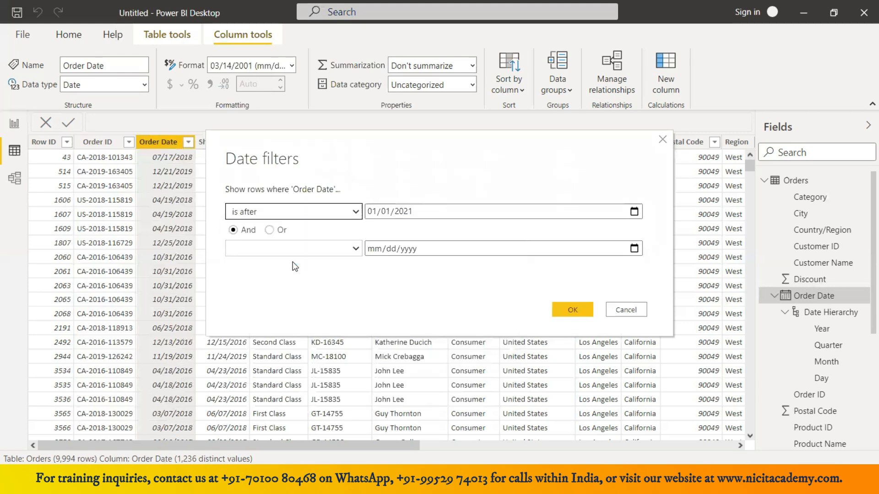
left_click(569, 304)
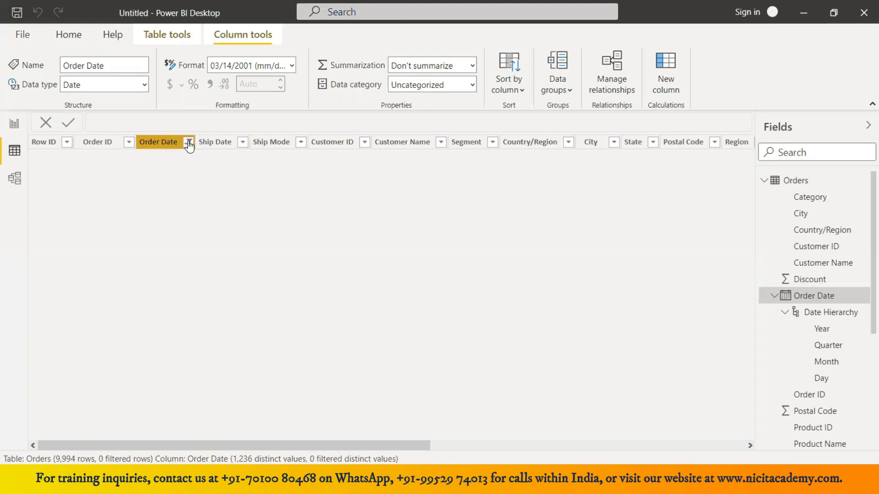
Edit the After filter on Order Date so it shows rows after 01/01/2020
left_click(188, 143)
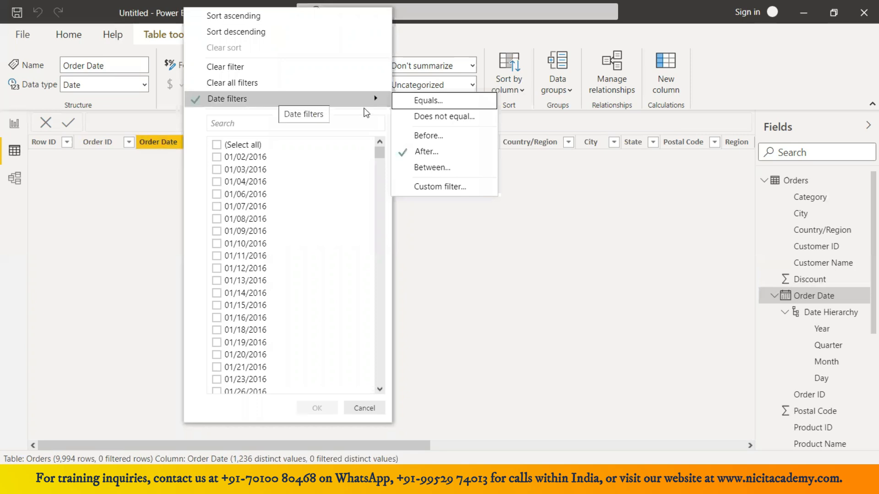
mouse_move(360, 102)
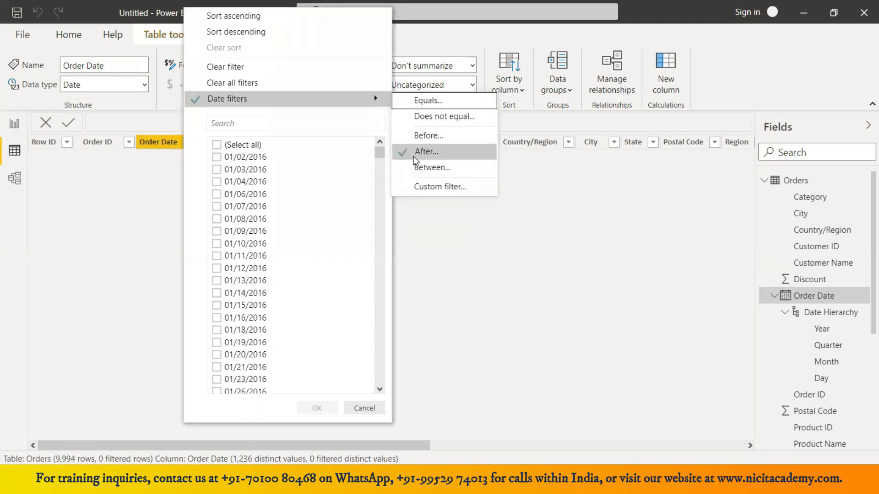
left_click(446, 154)
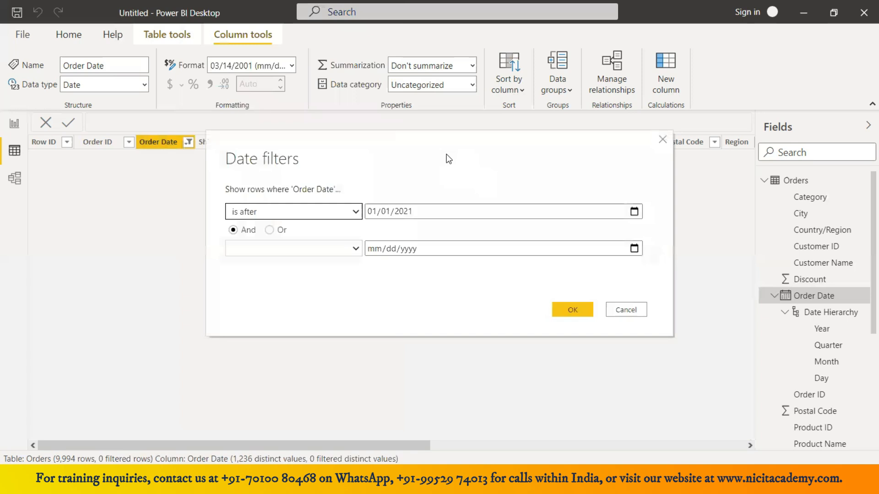
left_click(634, 212)
left_click(476, 237)
left_click(476, 236)
left_click(477, 237)
left_click(476, 237)
left_click(476, 236)
left_click(477, 236)
left_click(476, 236)
left_click(476, 236)
left_click(476, 236)
left_click(476, 236)
left_click(476, 237)
left_click(476, 236)
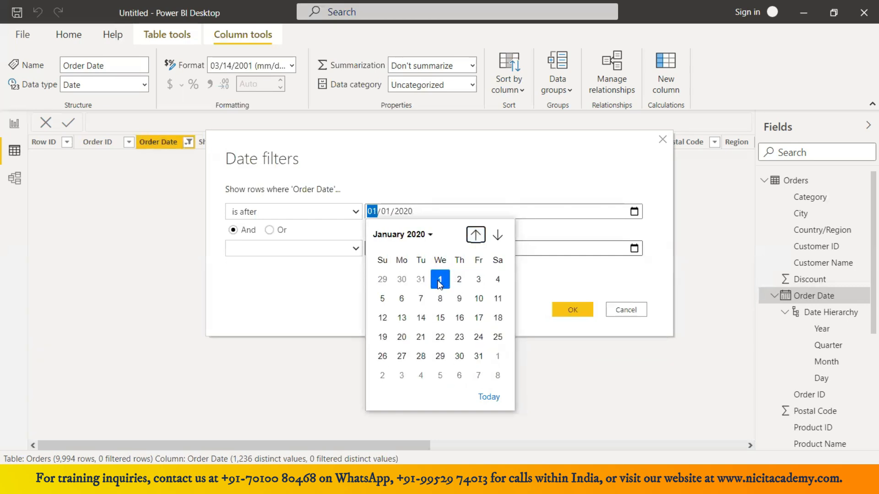
left_click(440, 283)
left_click(573, 310)
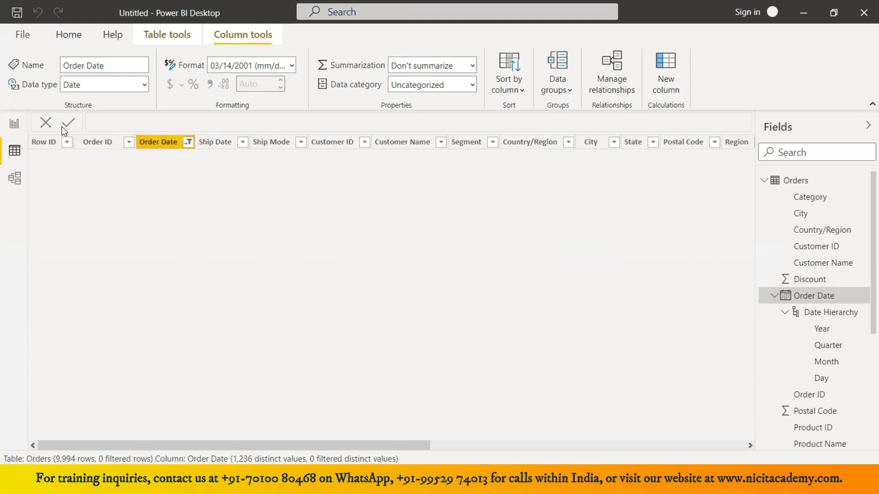
Check the range of dates listed for Order Date and set its After filter to 01/01/2019
left_click(188, 142)
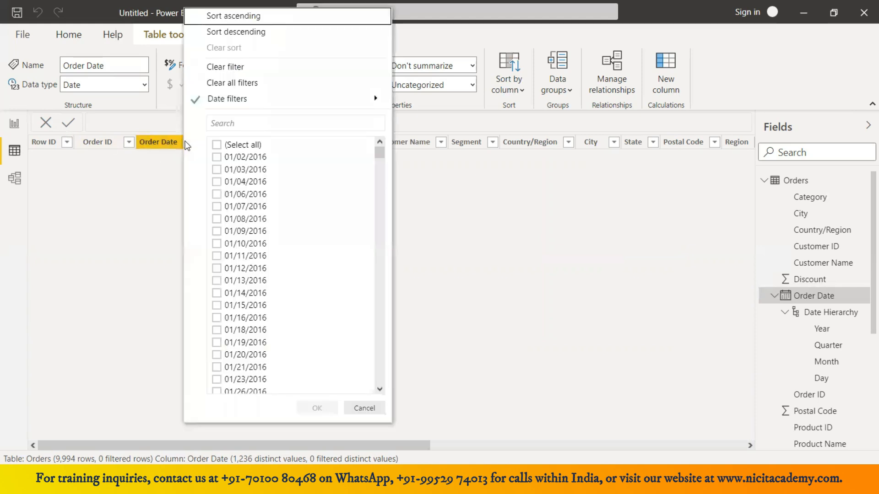
left_click_drag(382, 157, 379, 390)
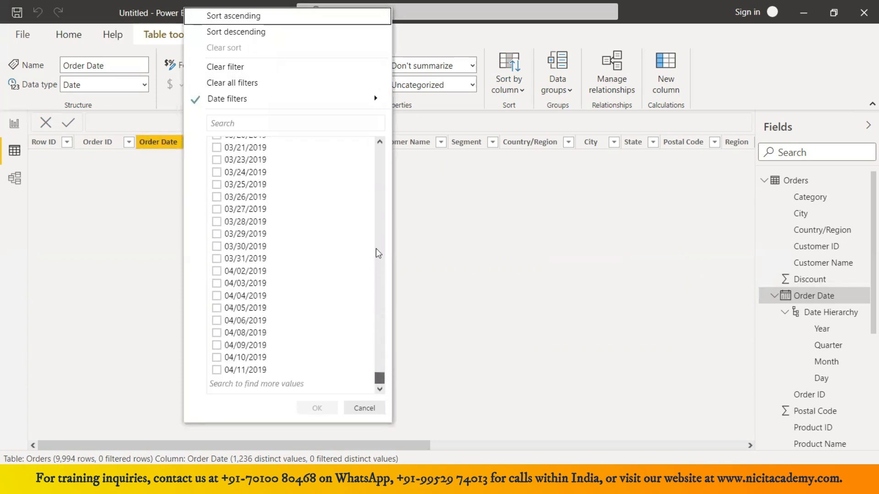
left_click_drag(376, 249, 373, 146)
mouse_move(329, 96)
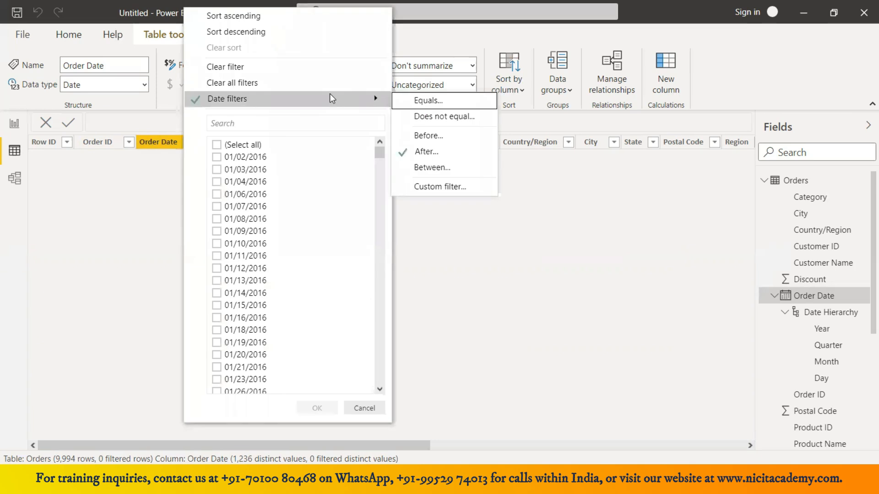
left_click(434, 154)
left_click(633, 211)
left_click(475, 235)
left_click(475, 235)
left_click(475, 235)
left_click(476, 235)
left_click(475, 235)
left_click(476, 235)
left_click(476, 234)
left_click(476, 235)
left_click(476, 235)
left_click(476, 235)
left_click(476, 235)
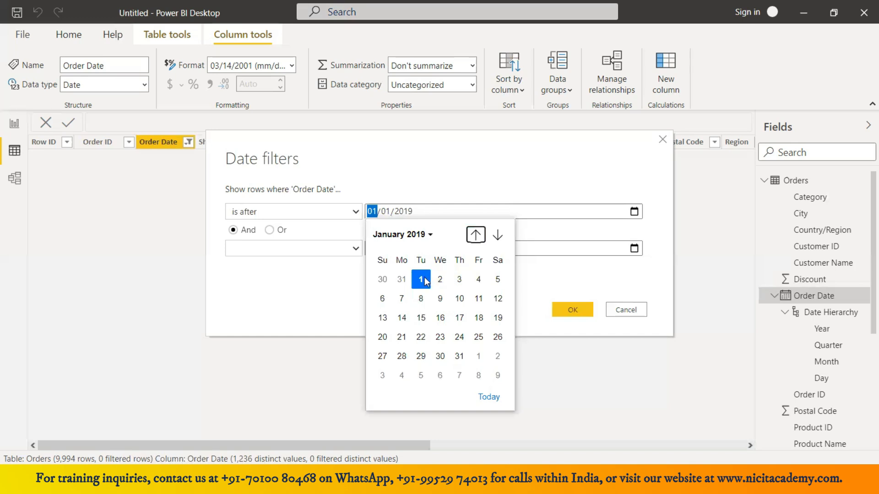
left_click(421, 280)
left_click(559, 311)
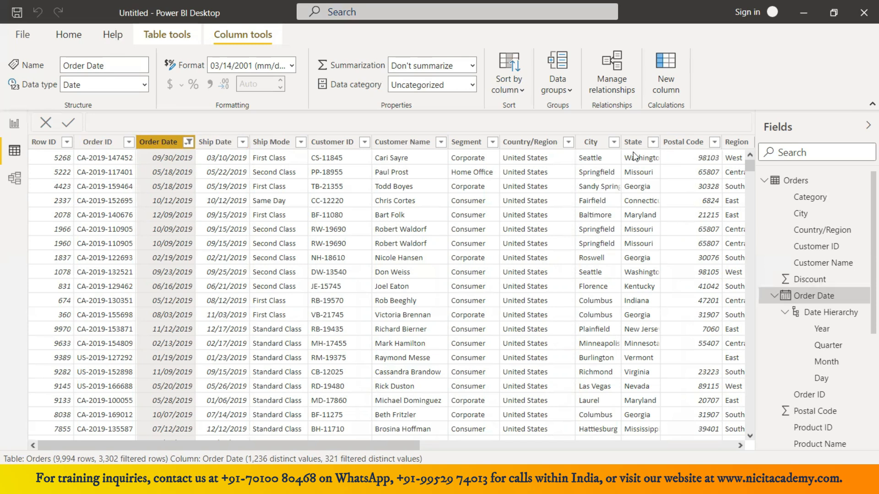
Clear the filter on the Order Date column
left_click(189, 143)
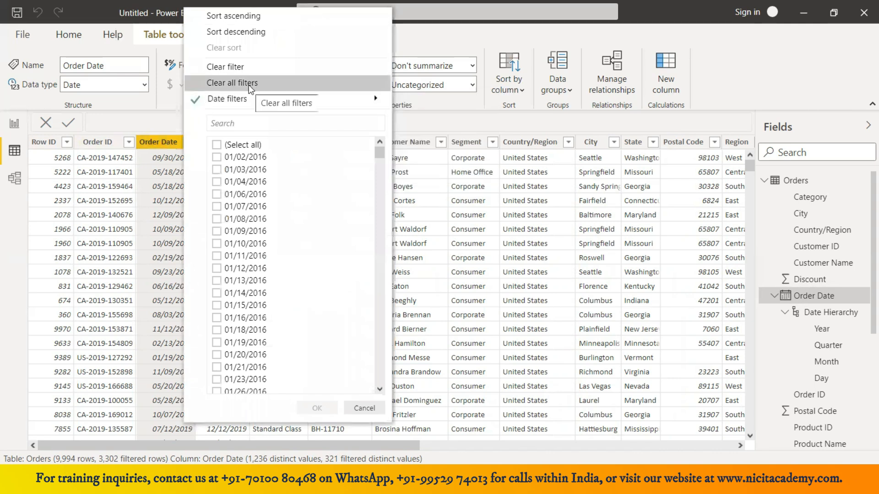
left_click(249, 68)
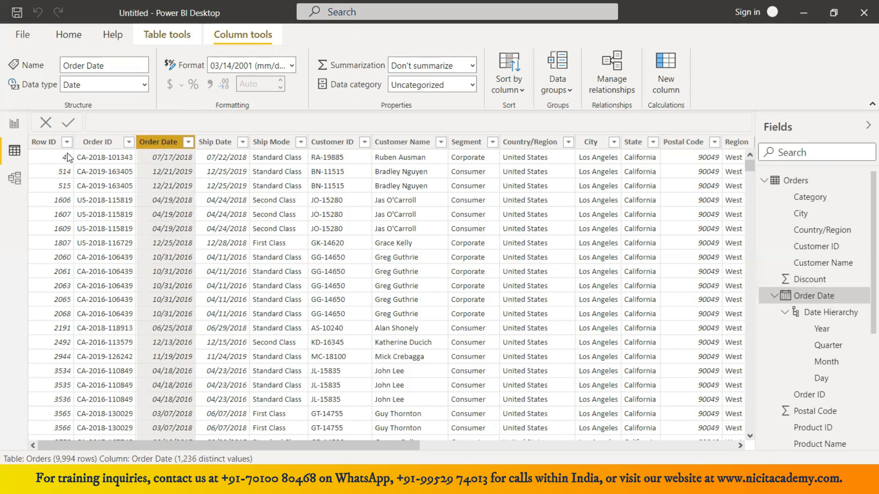
Switch to the report view, look over the Filters pane's page and all-pages areas, and collapse the pane again
left_click(18, 131)
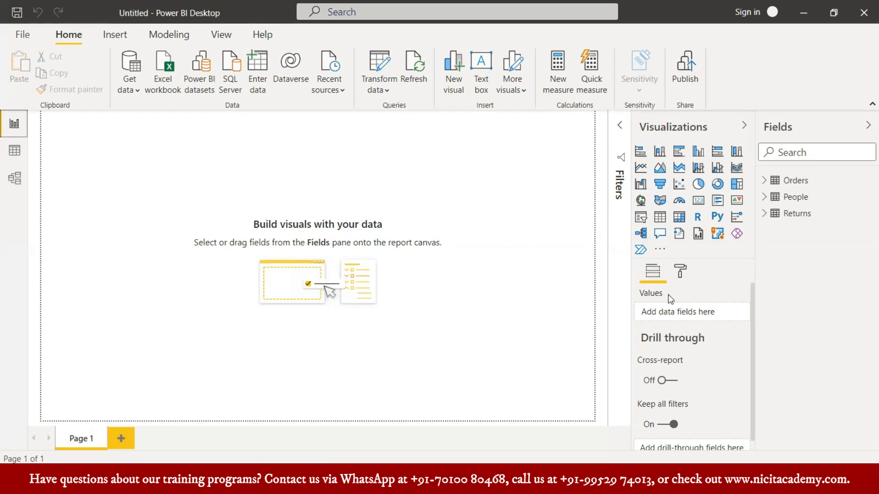
left_click(620, 130)
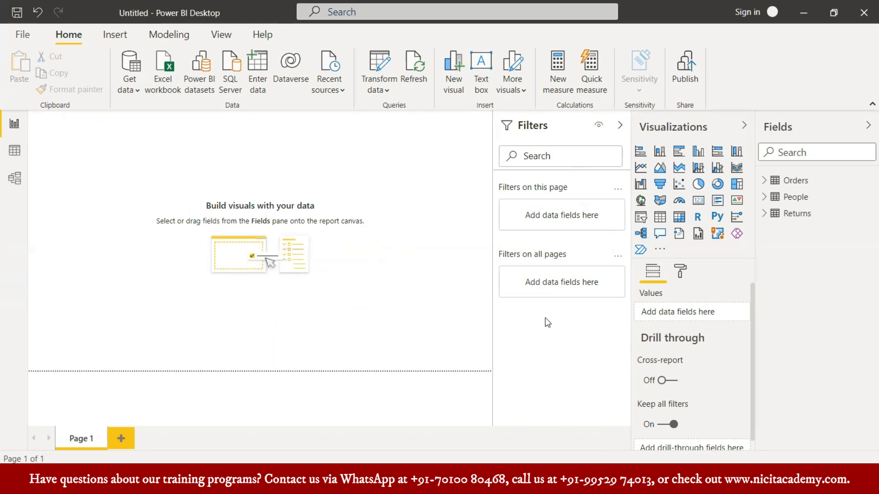
left_click(620, 130)
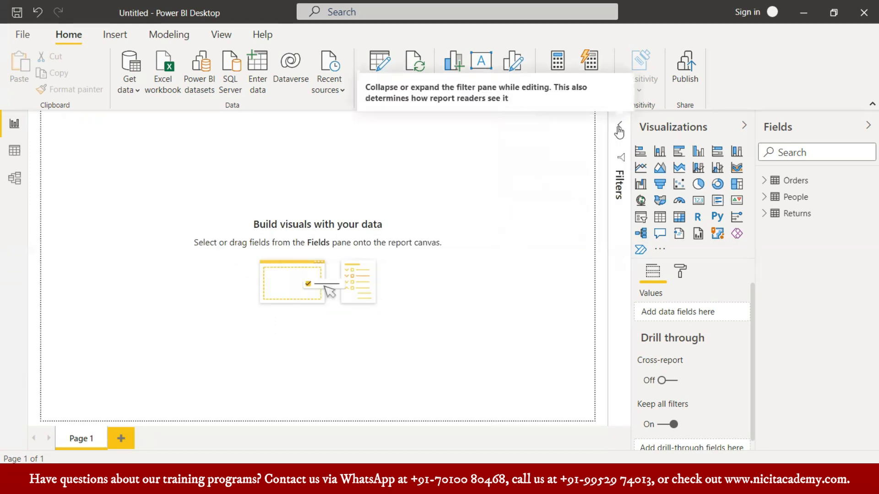
Create a table visual on Page 1 with the Region and Sales fields from the Orders table
left_click(764, 183)
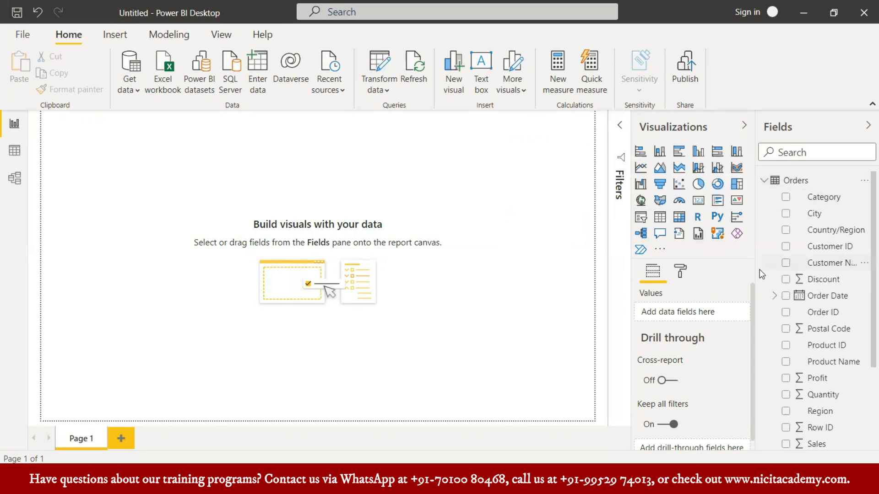
scroll(762, 274, "down", 5)
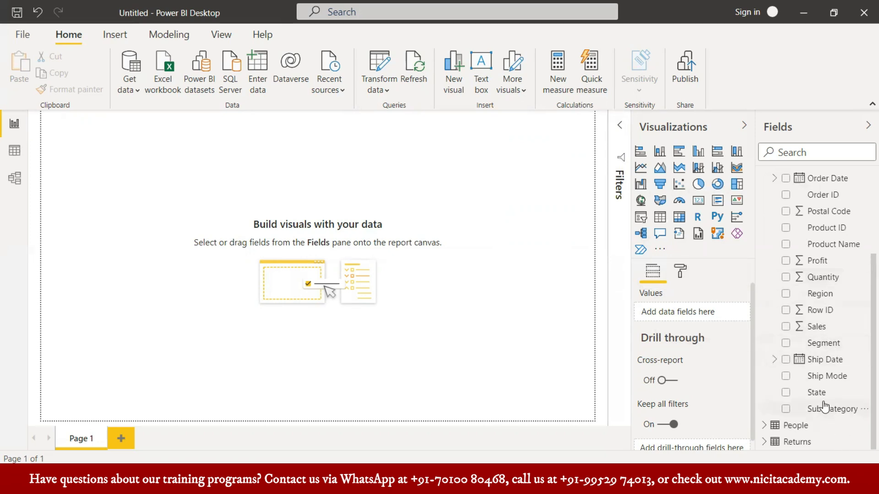
left_click(786, 295)
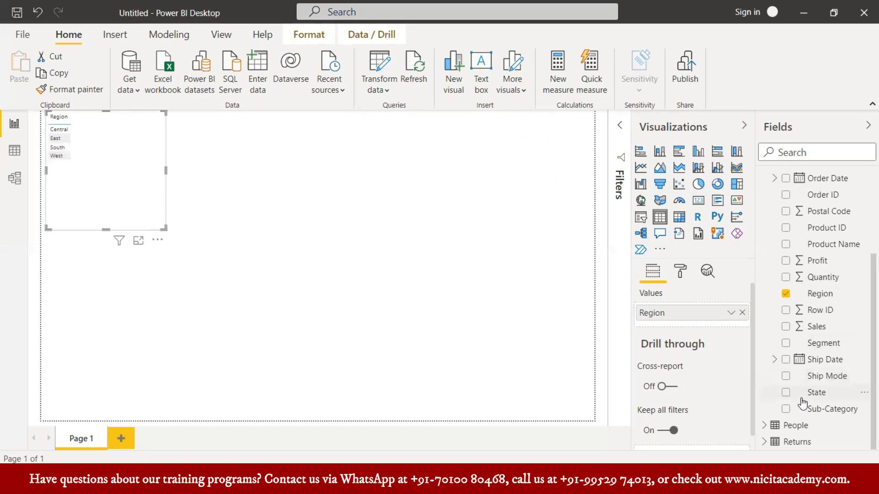
scroll(804, 403, "up", 1)
scroll(804, 403, "up", 1)
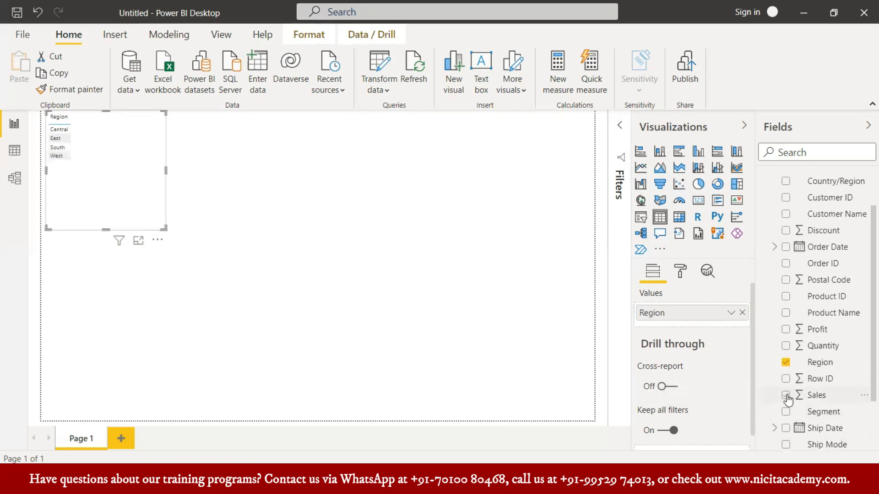
left_click(786, 397)
scroll(830, 362, "down", 1)
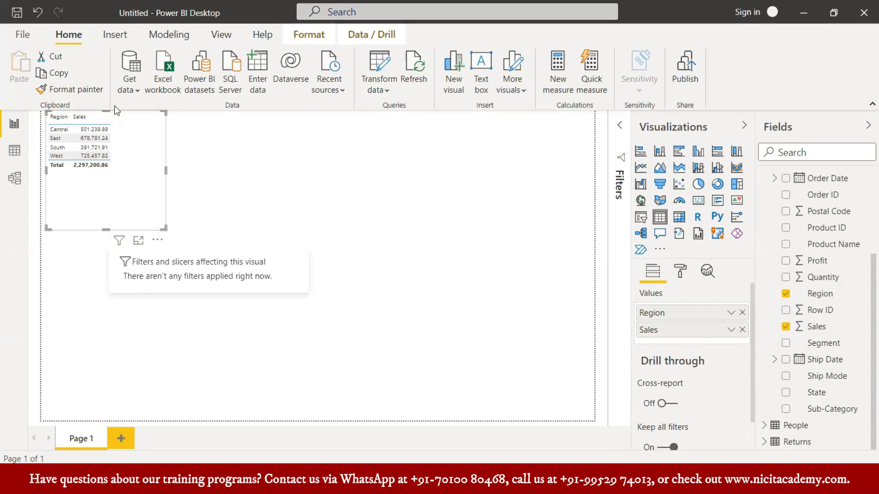
View the Region and Sales table in focus mode and return to the report page
left_click(138, 241)
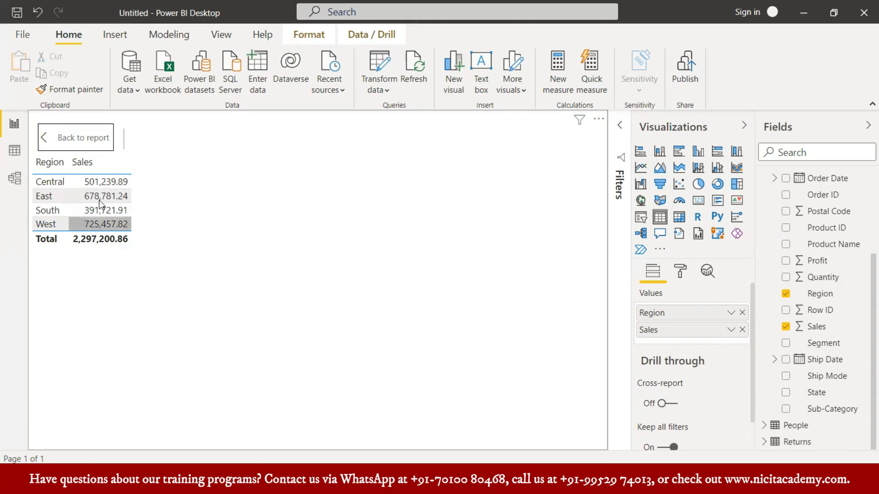
left_click(45, 136)
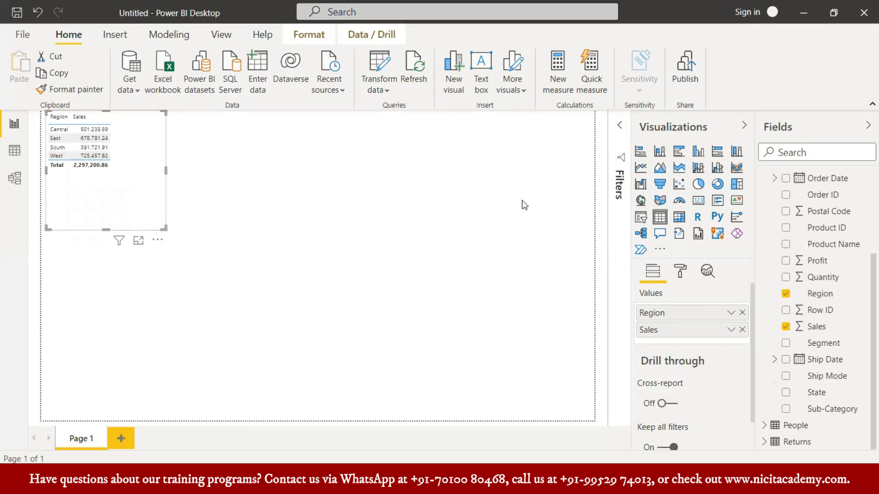
Try adding an empty clustered column chart as a separate visual below the table and undo the addition
left_click(282, 184)
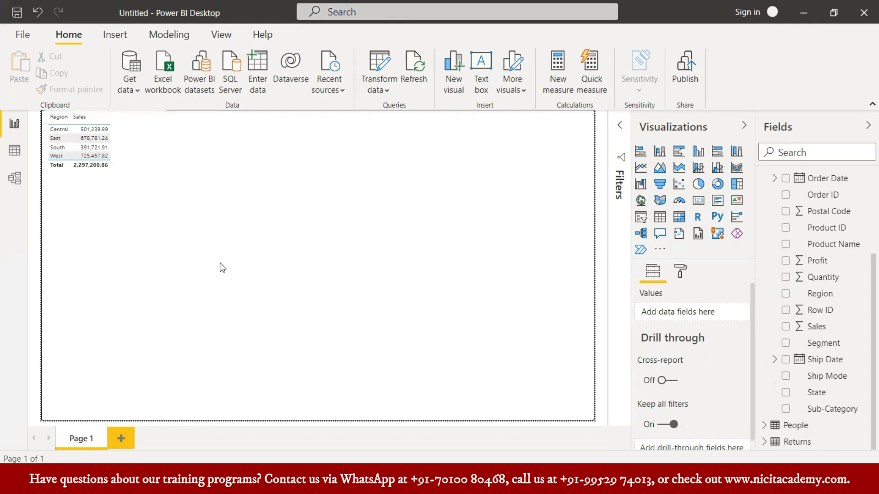
left_click(698, 153)
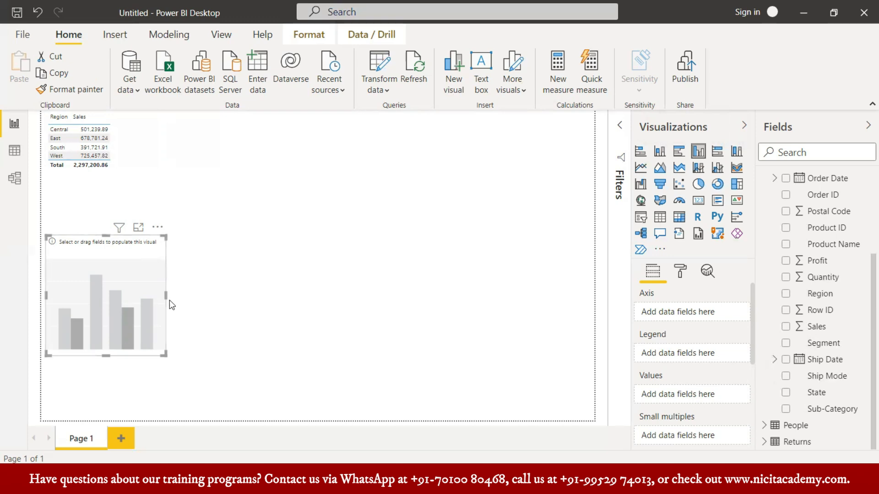
key("ctrl+z")
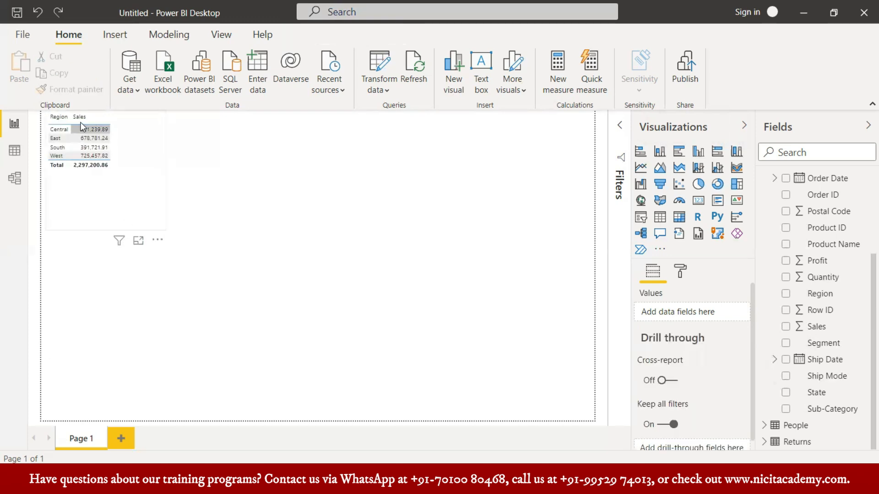
Select the Region and Sales table visual and check which filters and slicers affect it
left_click(151, 129)
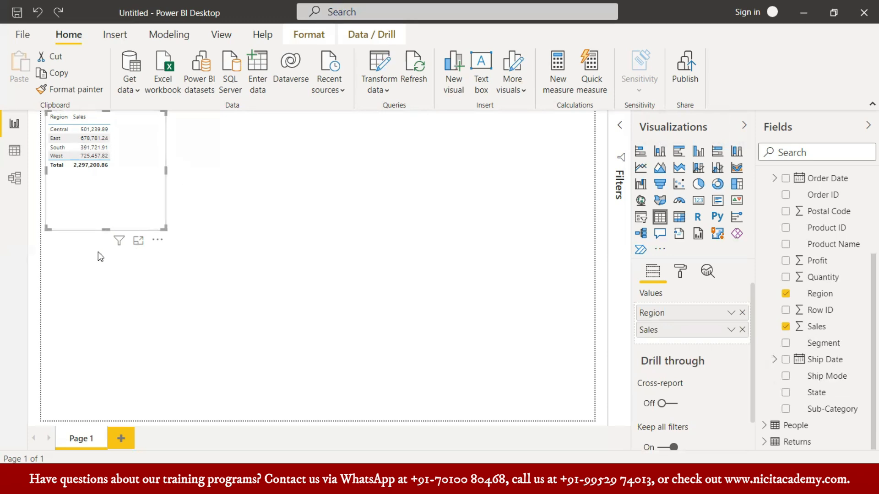
mouse_move(118, 240)
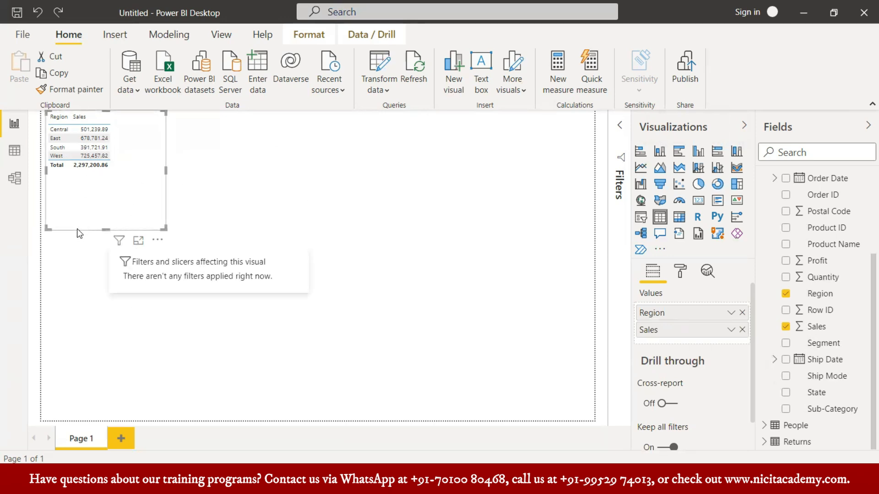
Try changing the Region and Sales table into a clustered column chart and undo the conversion
left_click(699, 153)
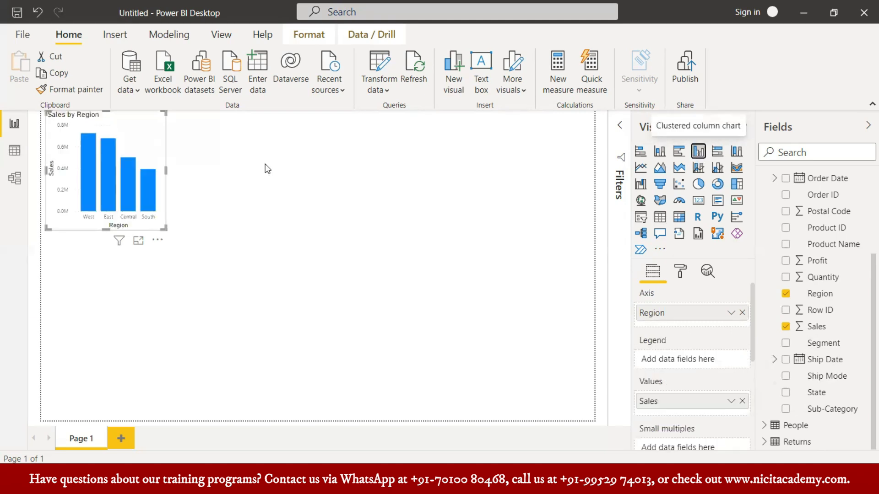
mouse_move(92, 157)
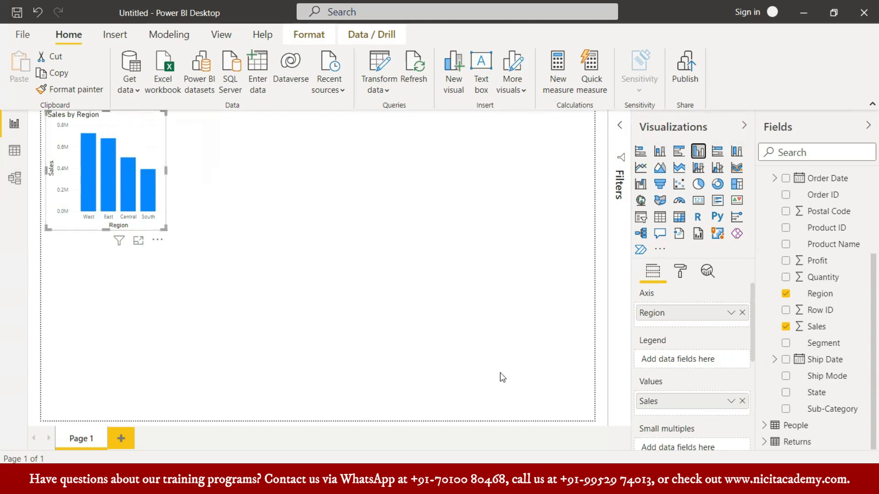
key("ctrl+z")
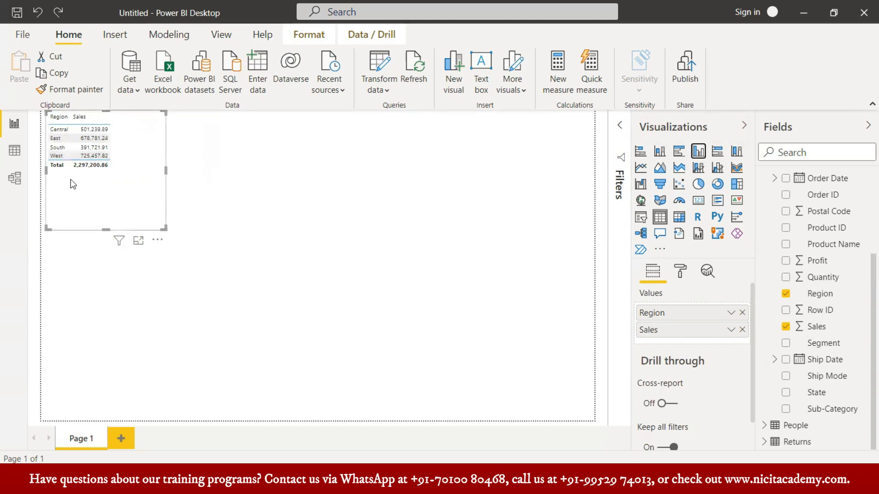
Add a separate empty clustered column chart and place it beside the Region and Sales table, along the page's upper edge
left_click(231, 158)
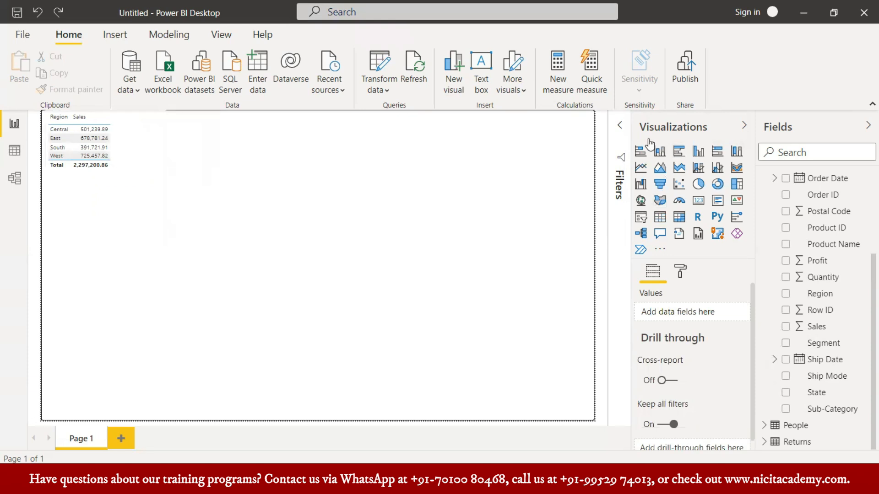
left_click(698, 152)
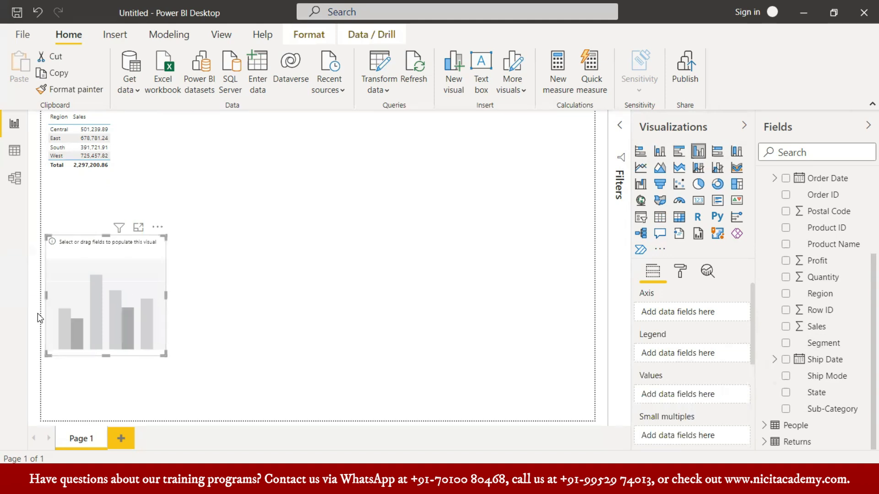
left_click_drag(106, 250, 234, 137)
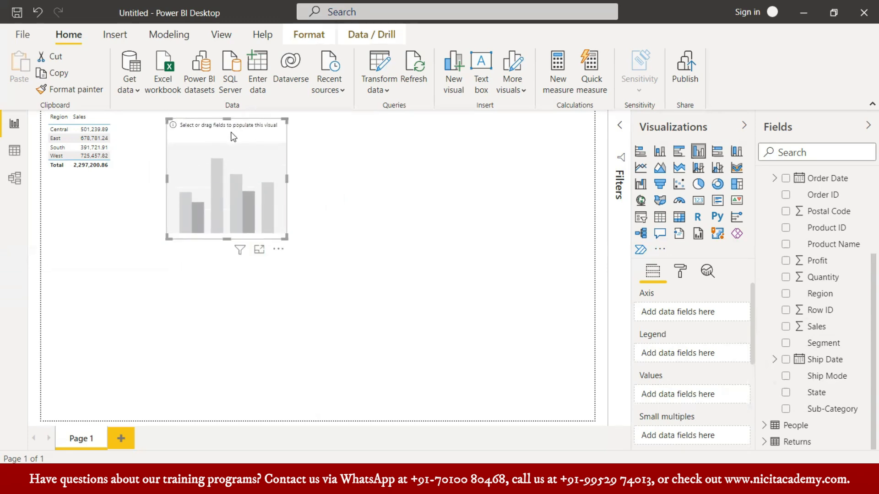
left_click_drag(232, 120, 232, 121)
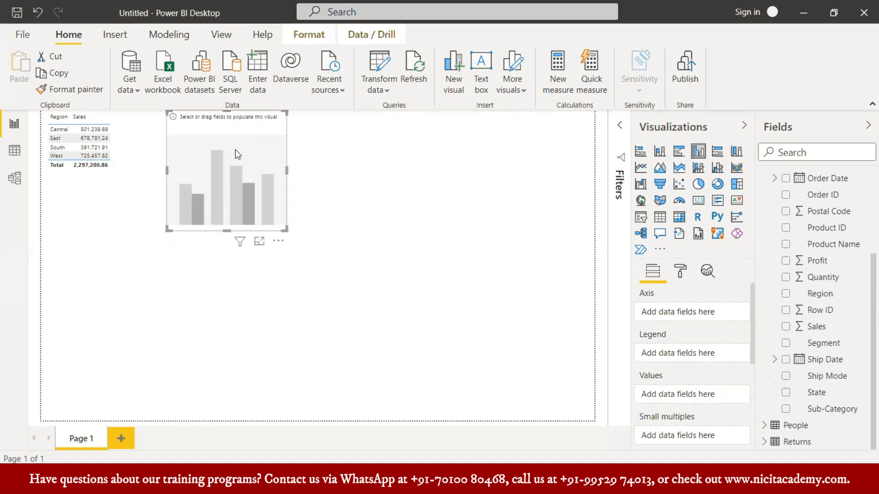
Enlarge the empty column chart in width and height, and lengthen the Region and Sales table to about the same height
left_click_drag(286, 229, 312, 273)
left_click(92, 177)
left_click_drag(163, 229, 165, 259)
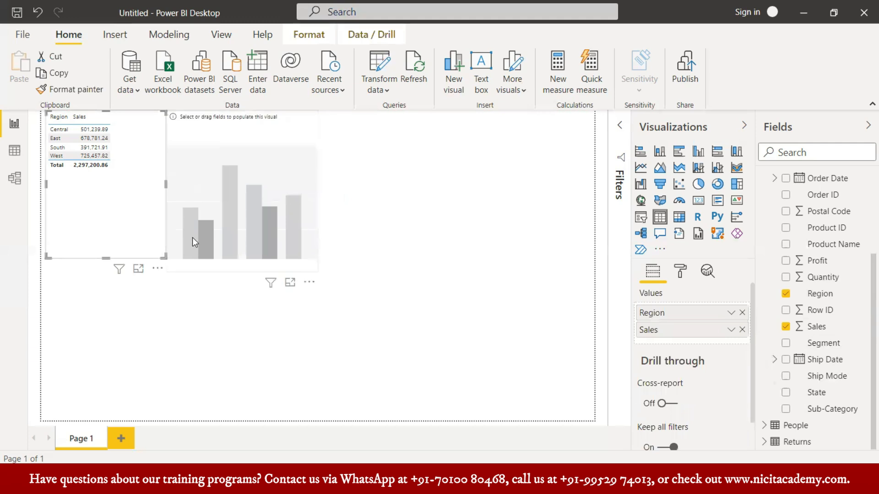
left_click(223, 231)
left_click(151, 240)
mouse_move(163, 257)
left_mouse_down()
mouse_move(168, 271)
mouse_move(167, 264)
left_mouse_up()
left_click(198, 317)
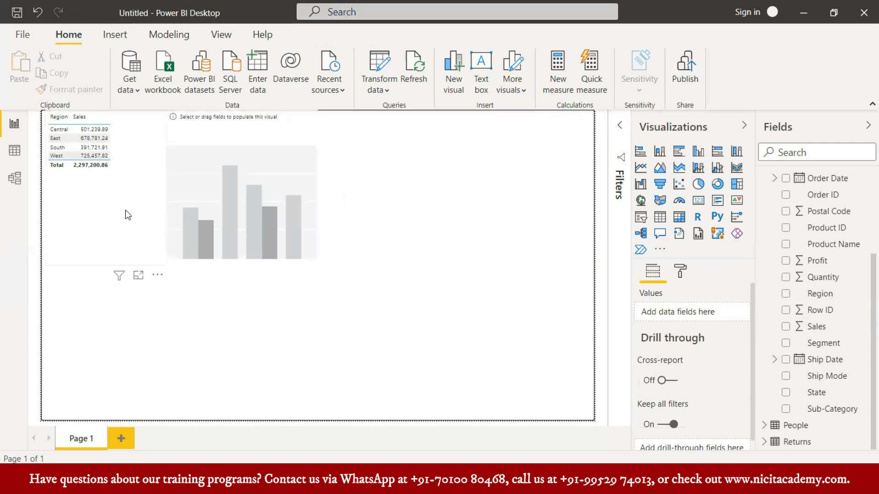
Fill the column chart with Region on the axis and Sales as values, and view it once in focus mode
left_click(279, 131)
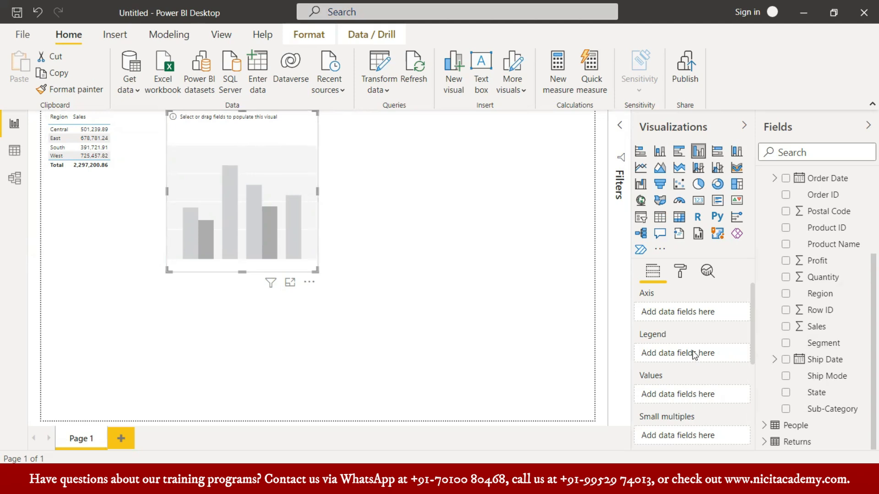
left_click(787, 295)
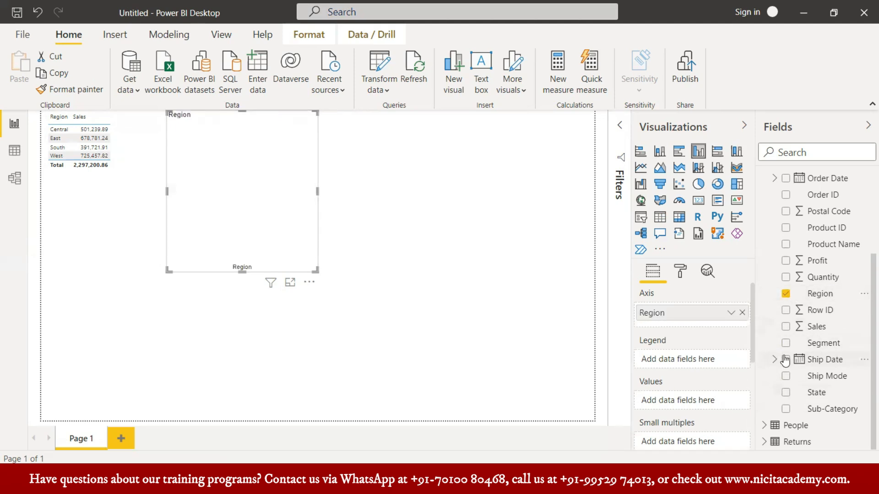
left_click(785, 328)
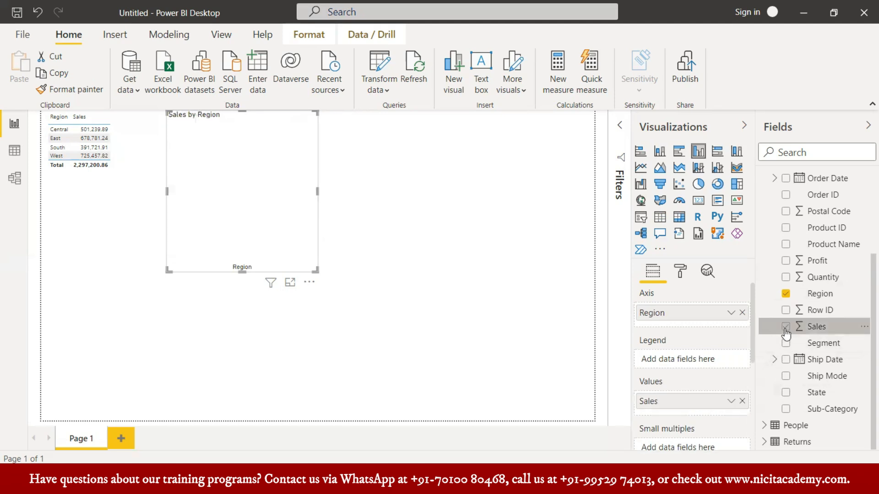
left_click(290, 281)
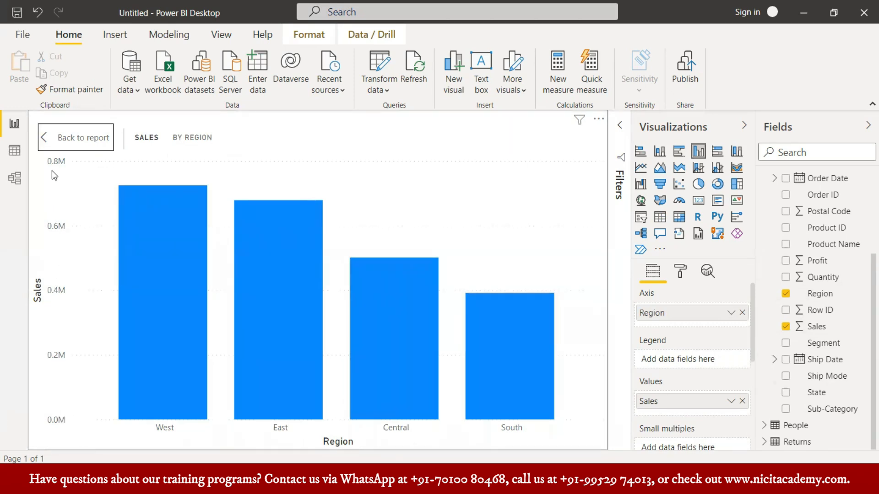
left_click(73, 138)
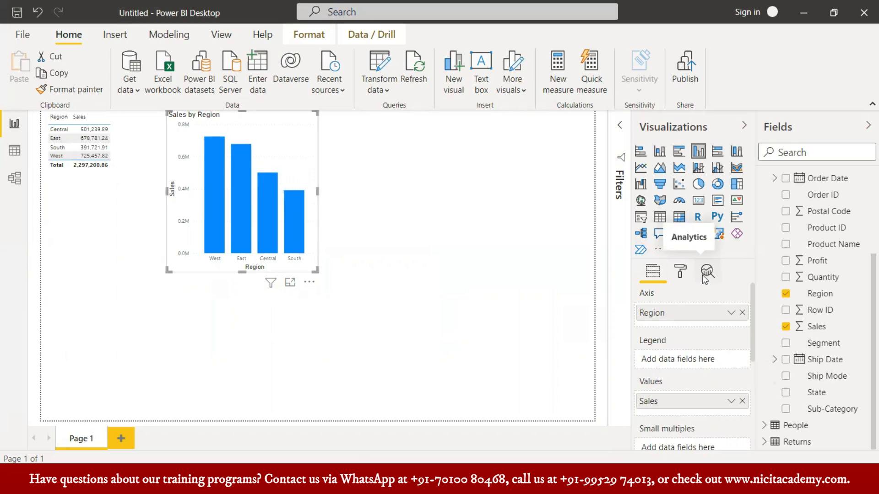
Look through the formatting options available for the Sales by Region column chart
left_click(681, 273)
scroll(687, 339, "down", 5)
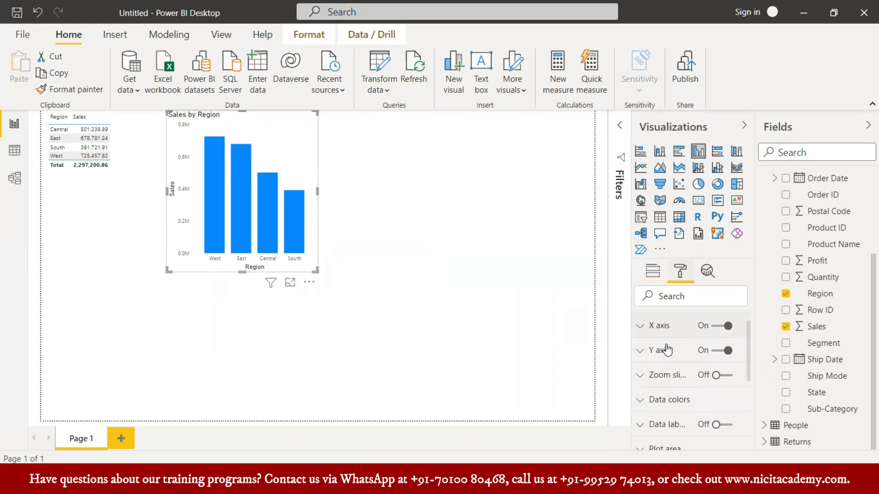
scroll(667, 350, "up", 5)
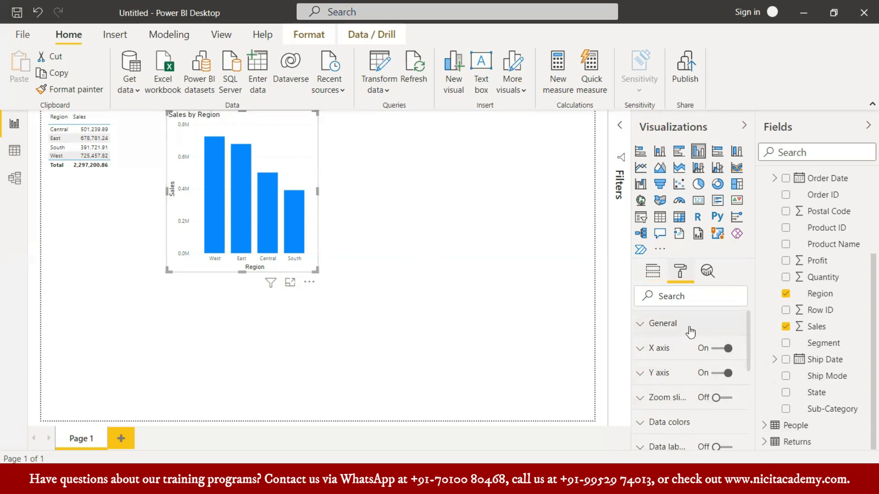
scroll(679, 339, "down", 2)
scroll(679, 348, "down", 6)
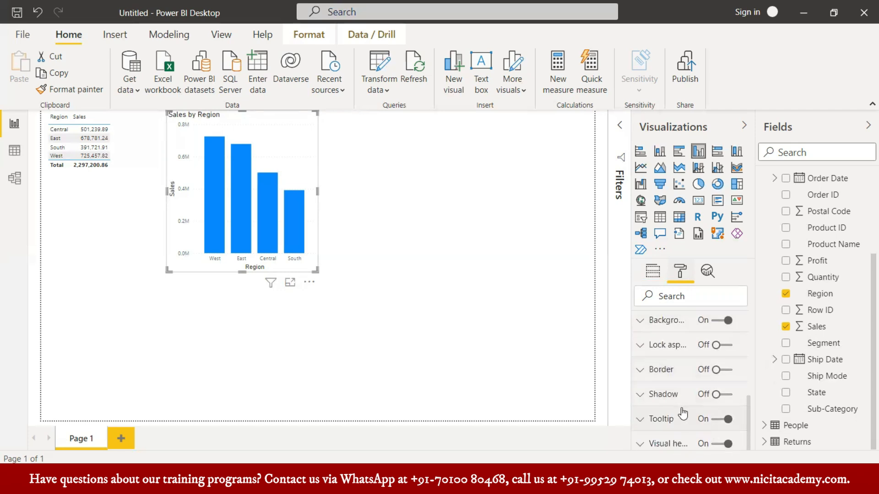
scroll(680, 431, "up", 8)
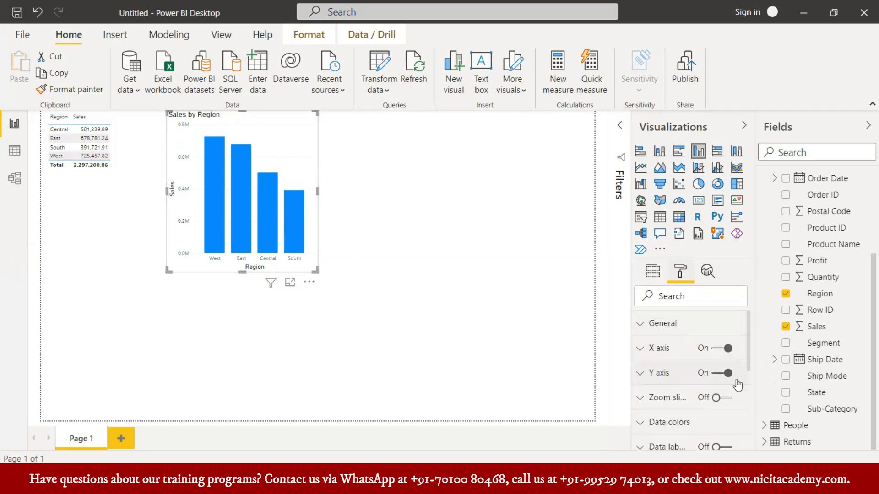
Add a constant line to the Sales by Region chart with a value of 500000
left_click(708, 272)
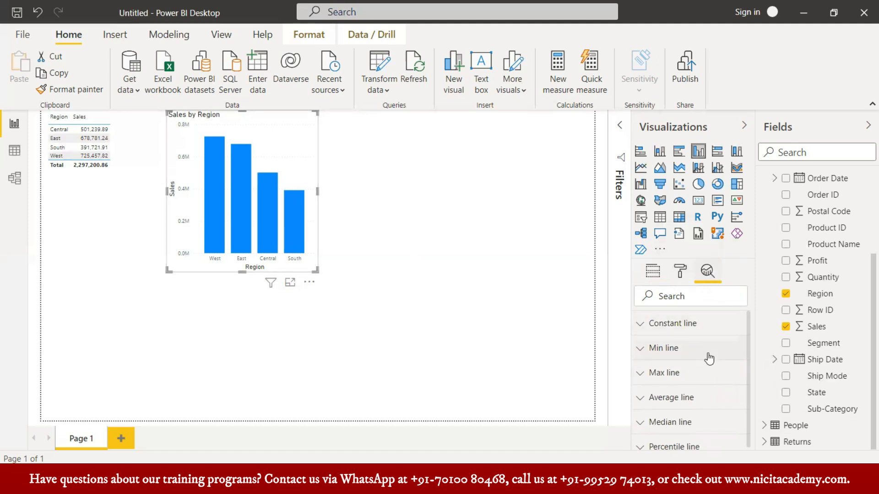
scroll(714, 399, "down", 1)
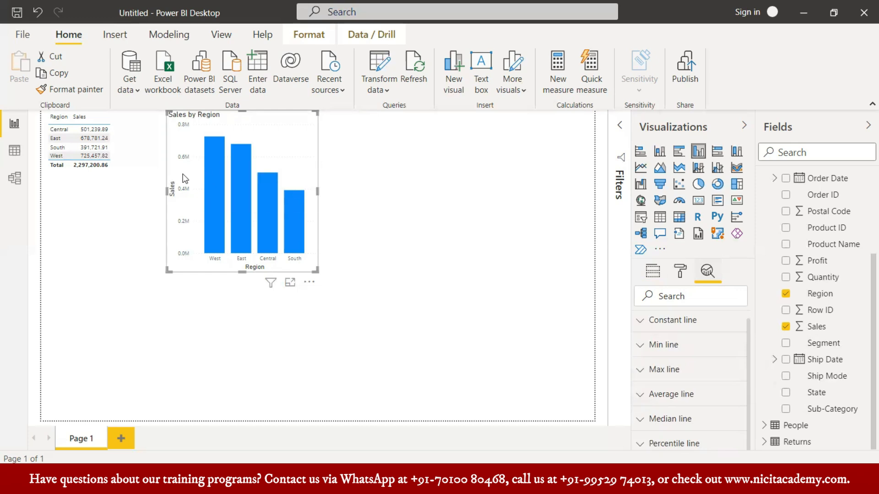
left_click(671, 323)
left_click(665, 354)
scroll(692, 402, "down", 2)
left_click(667, 337)
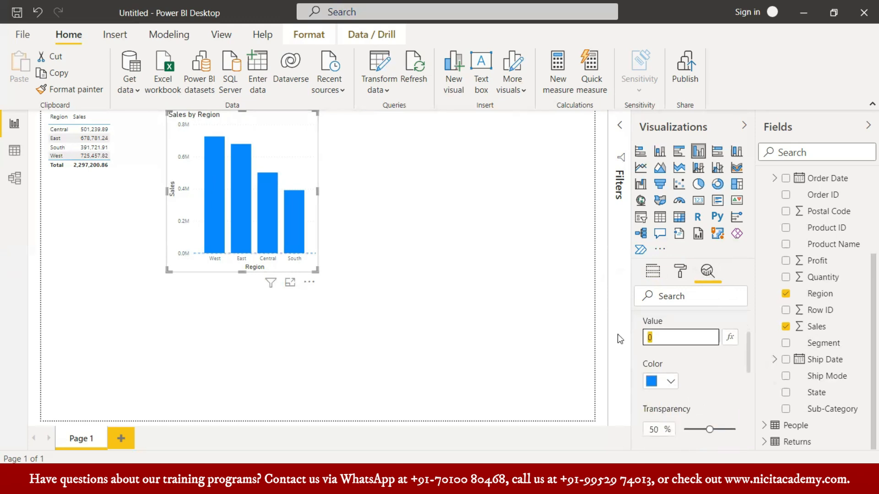
type("50000000")
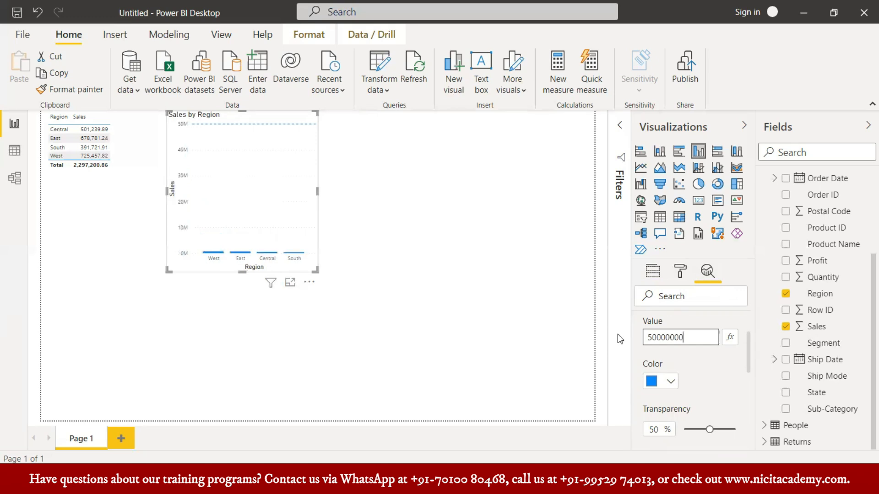
key("BackSpace")
key("BackSpace")
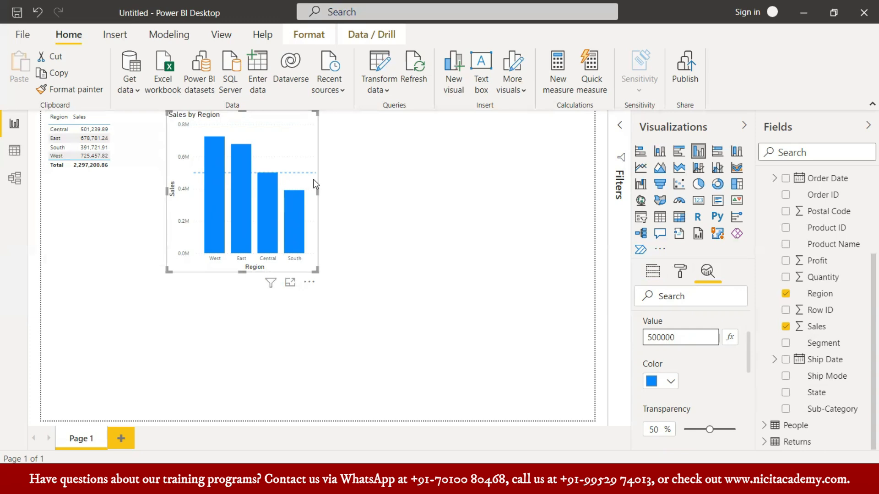
left_click(721, 374)
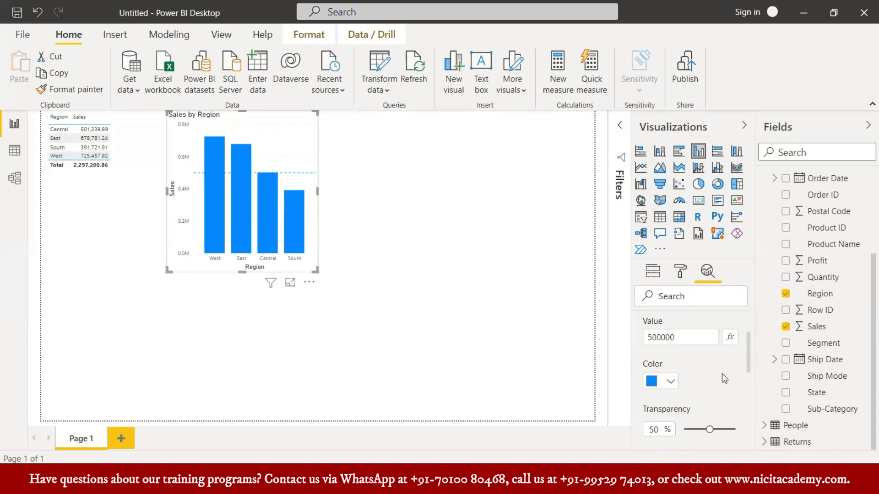
Color the constant line orange and set its transparency to 0%
scroll(677, 366, "down", 2)
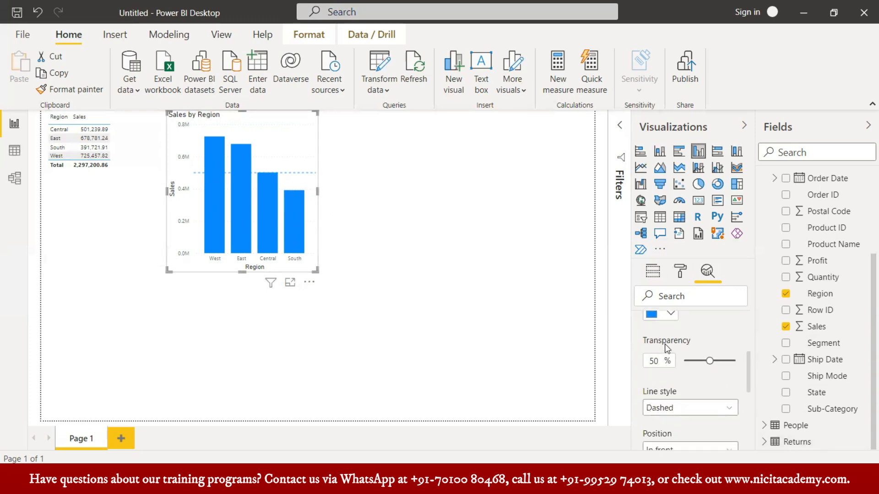
scroll(669, 353, "up", 2)
left_click(671, 383)
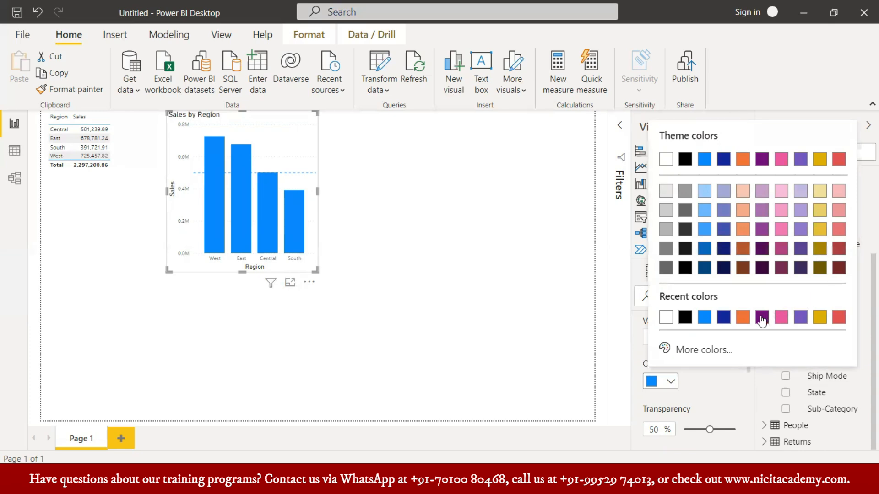
left_click(744, 318)
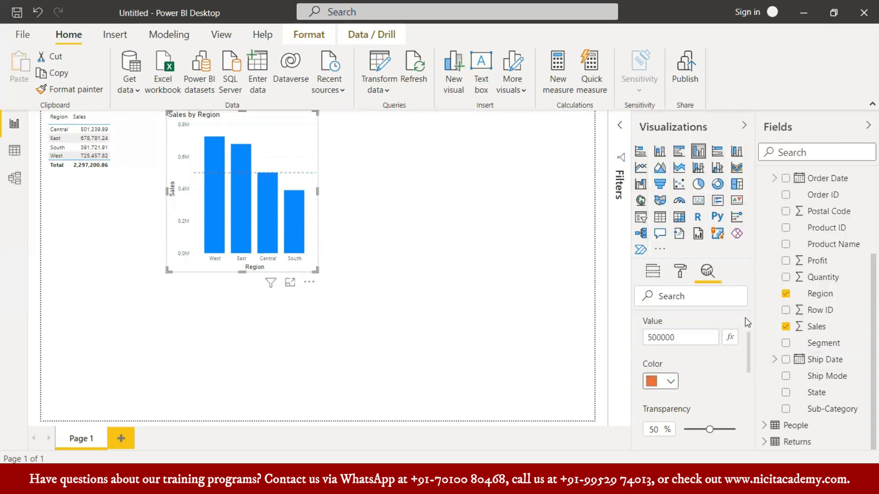
left_click_drag(726, 429, 478, 390)
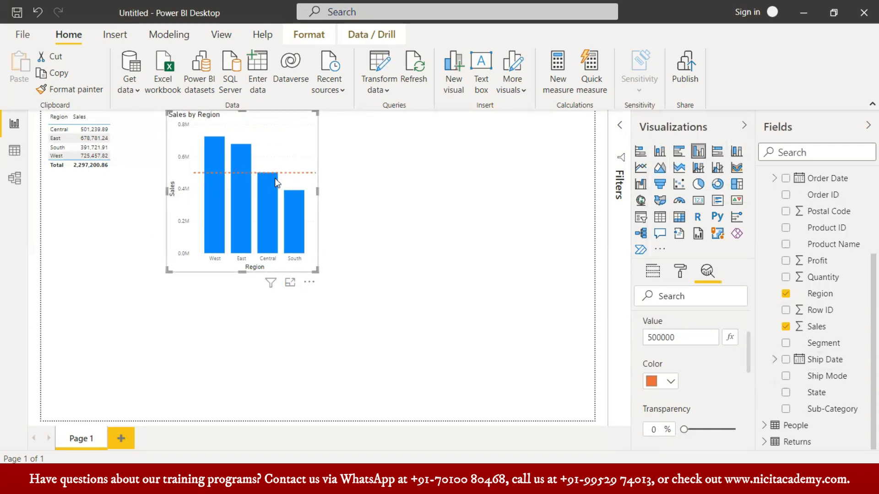
mouse_move(273, 179)
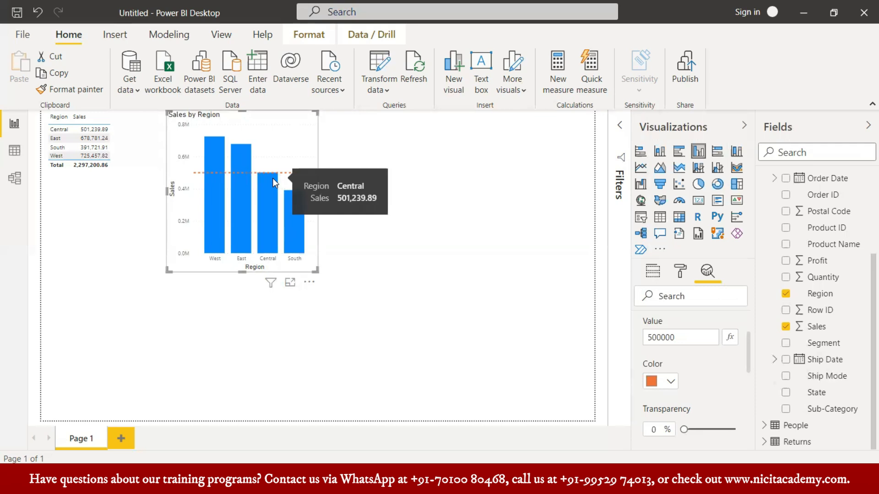
mouse_move(295, 221)
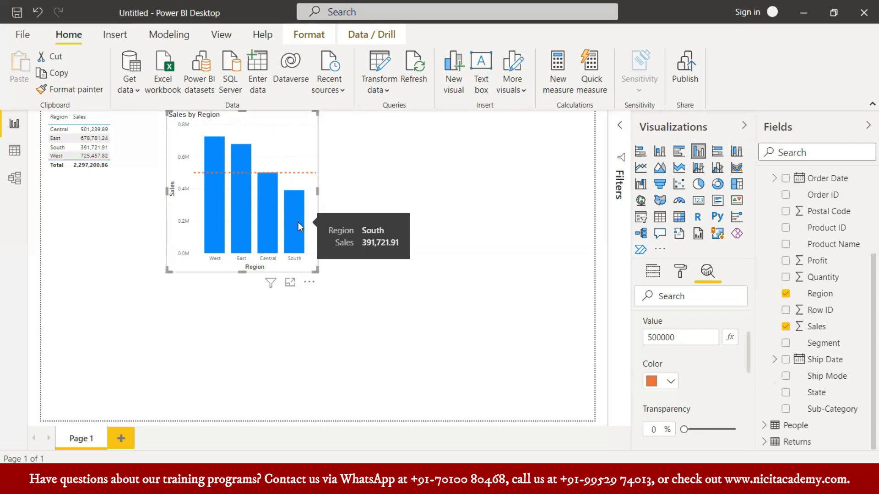
Try the Dotted line style on the constant line and set the style to Solid
scroll(692, 327, "down", 2)
scroll(694, 333, "down", 2)
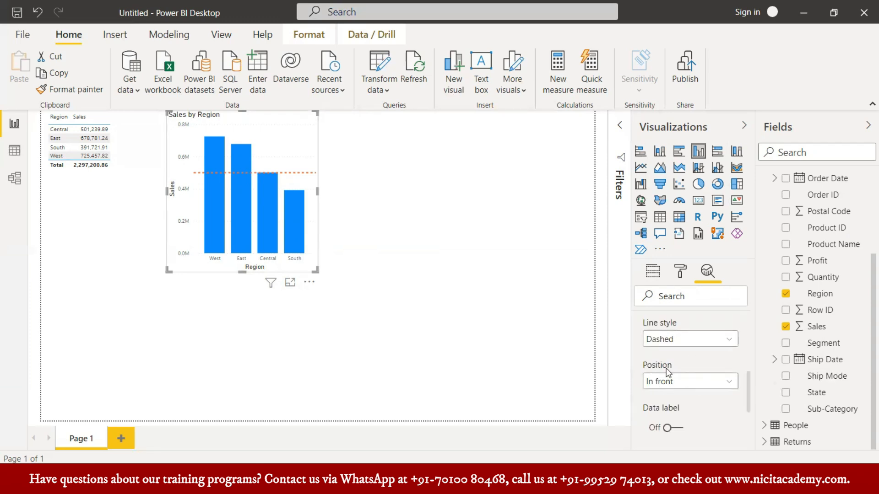
left_click(672, 340)
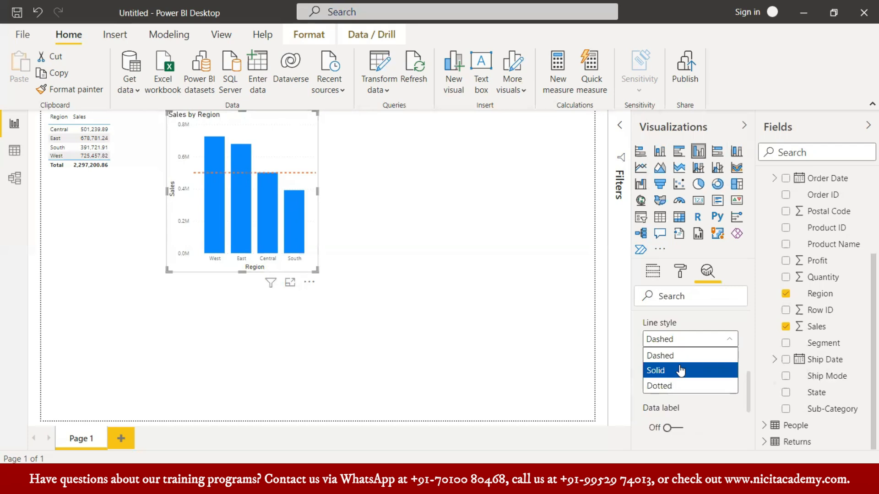
left_click(680, 385)
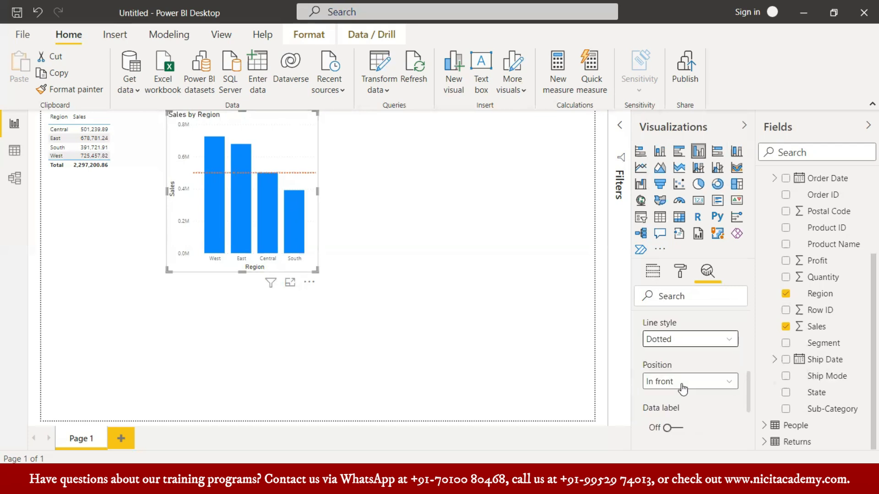
left_click(690, 340)
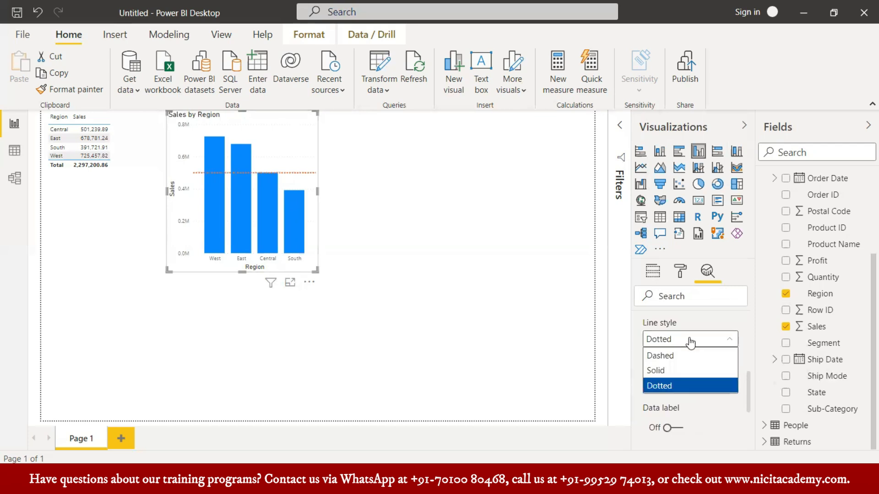
left_click(691, 370)
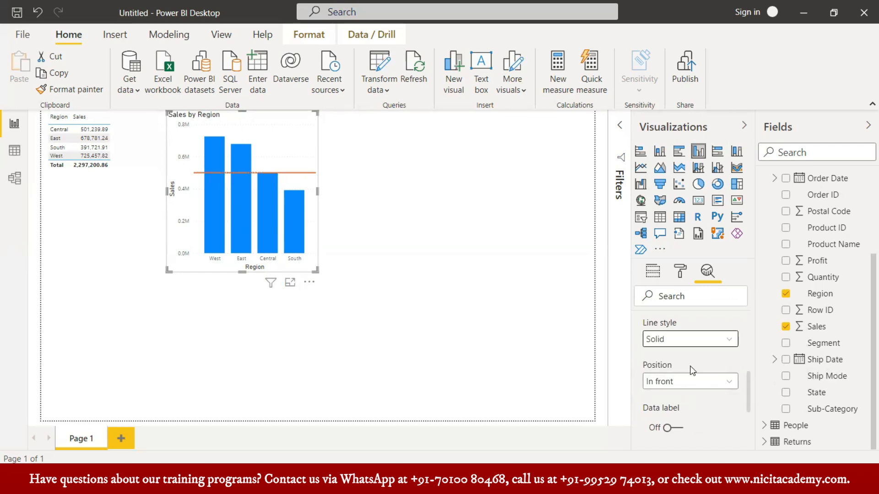
Switch the constant line back to a dotted style and turn on its data label
left_click(691, 343)
scroll(691, 393, "down", 4)
scroll(680, 403, "up", 2)
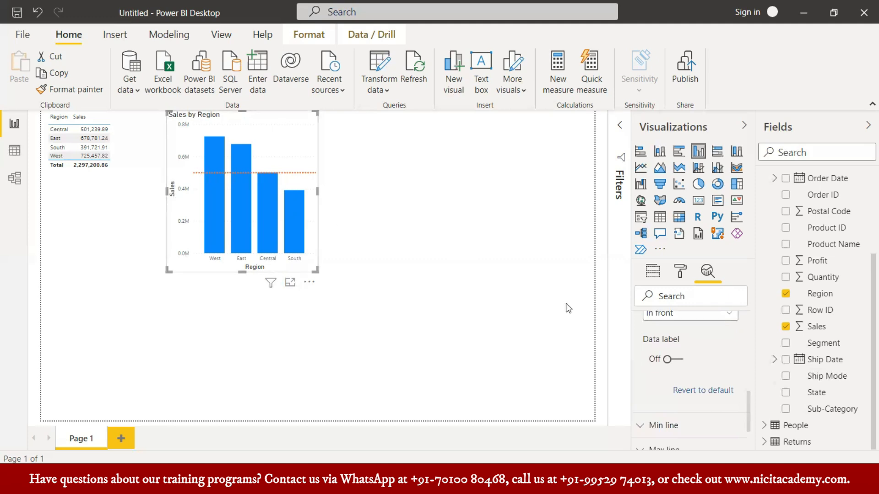
left_click(676, 359)
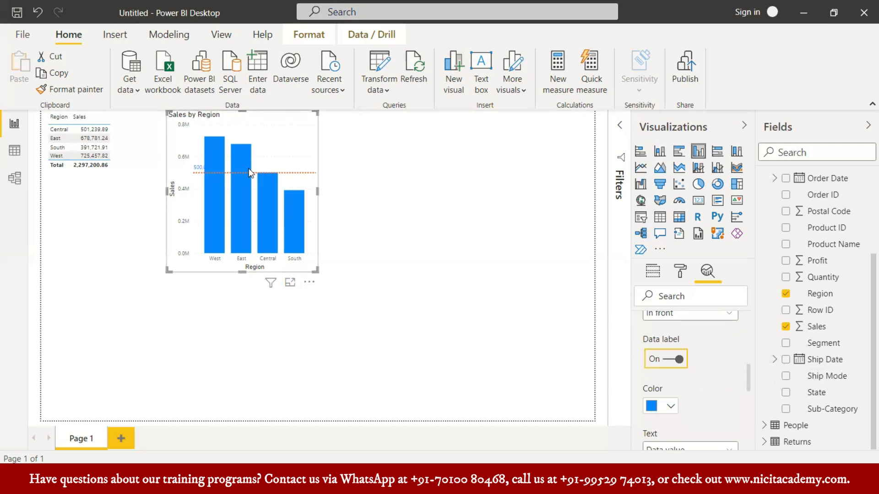
Review the constant line's data label options and color the label orange
scroll(682, 398, "down", 3)
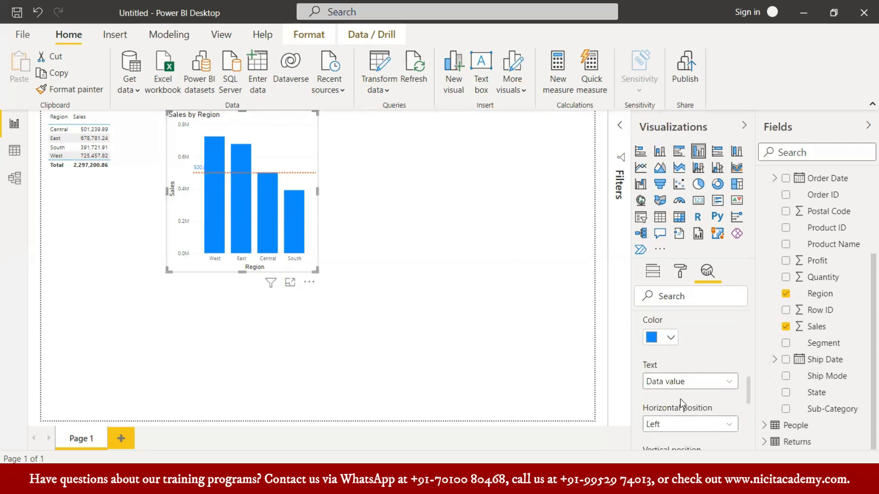
scroll(683, 380, "down", 3)
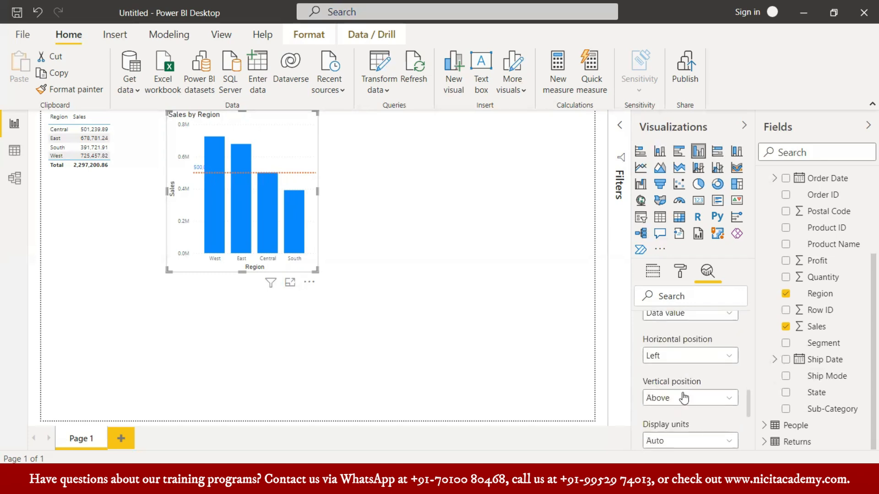
scroll(680, 361, "down", 2)
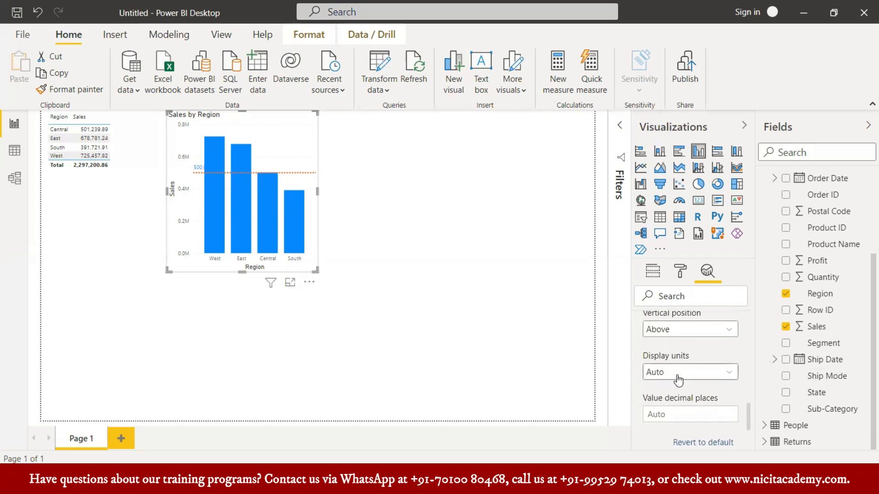
scroll(681, 383, "down", 3)
scroll(681, 366, "up", 8)
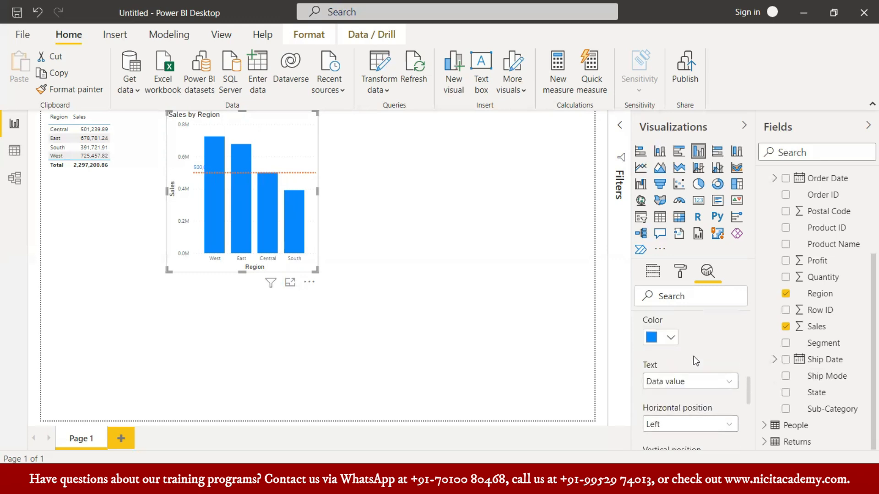
left_click(676, 339)
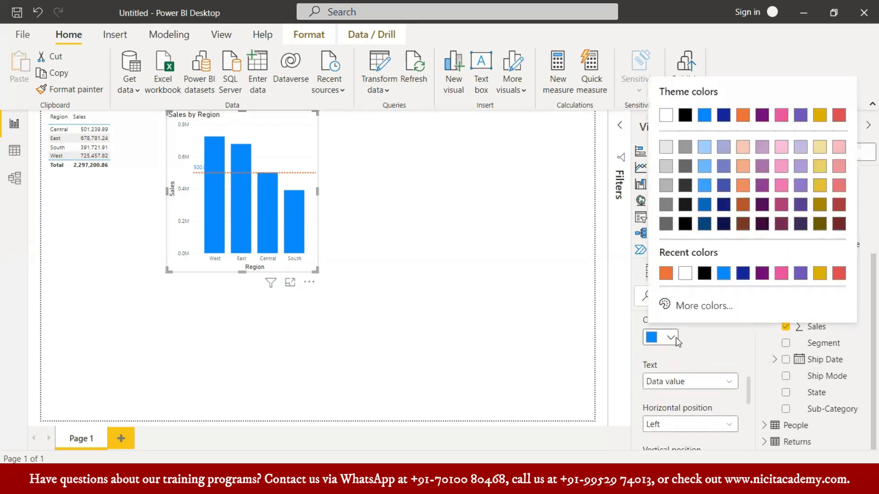
left_click(668, 275)
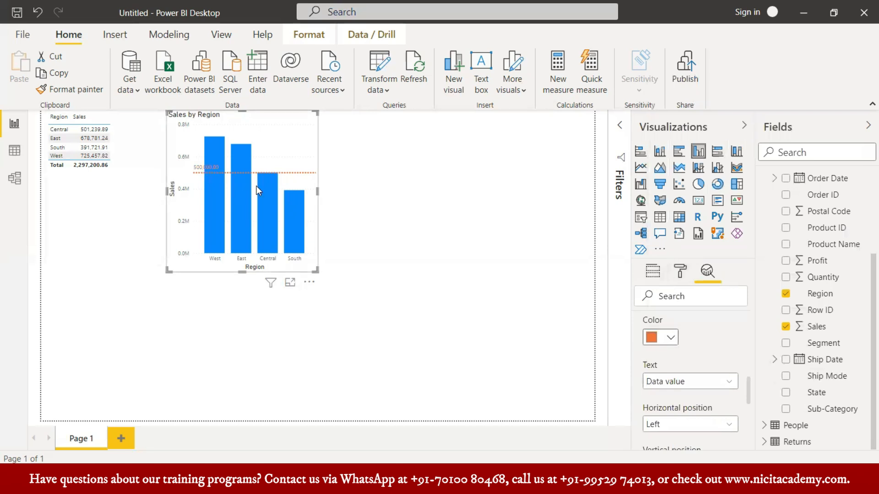
Try showing Both as the constant line label's text and set it back to Data value
scroll(682, 362, "down", 2)
scroll(678, 380, "up", 2)
left_click(676, 385)
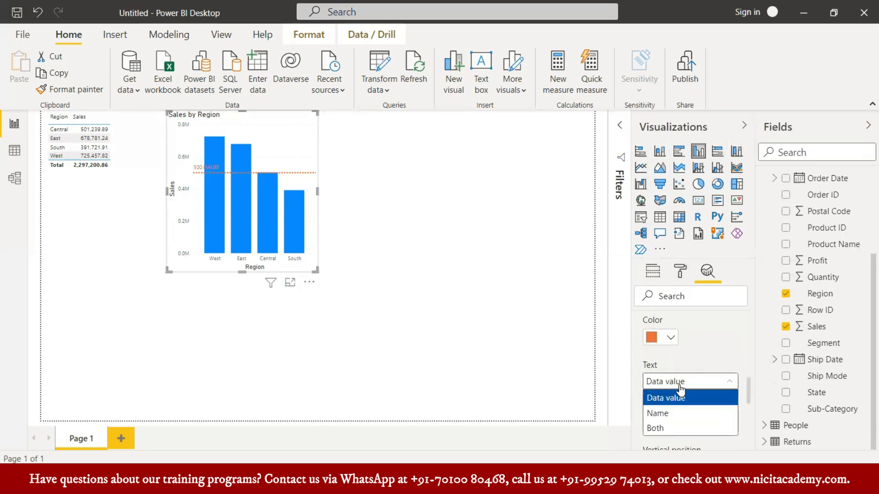
left_click(677, 429)
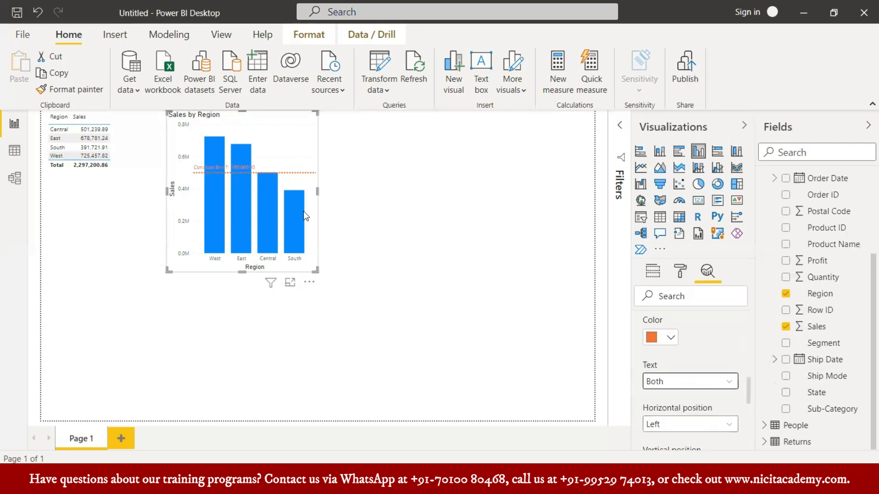
mouse_move(241, 174)
left_click(678, 383)
left_click(666, 398)
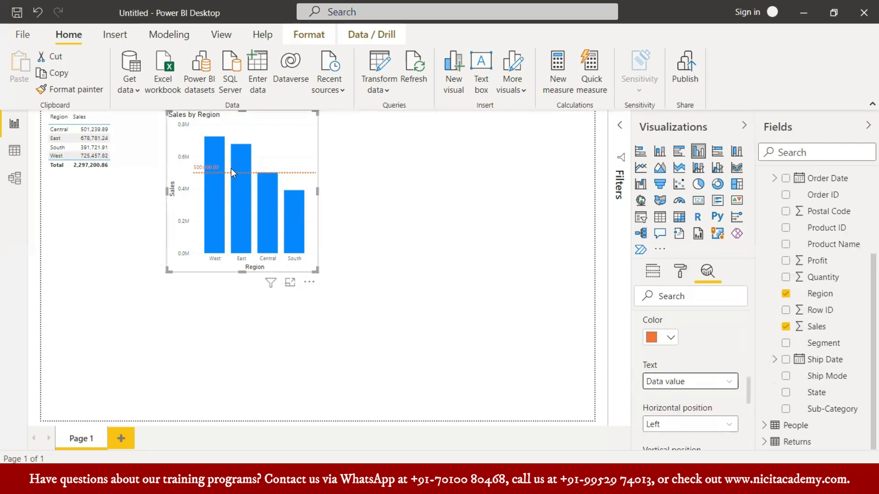
Set the horizontal position of the constant line's data label to Right
scroll(705, 376, "down", 1)
scroll(704, 376, "down", 1)
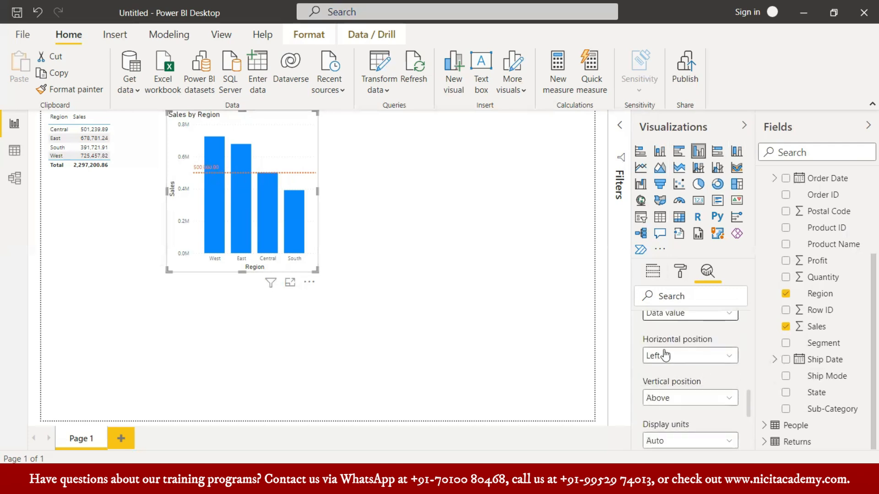
left_click(681, 357)
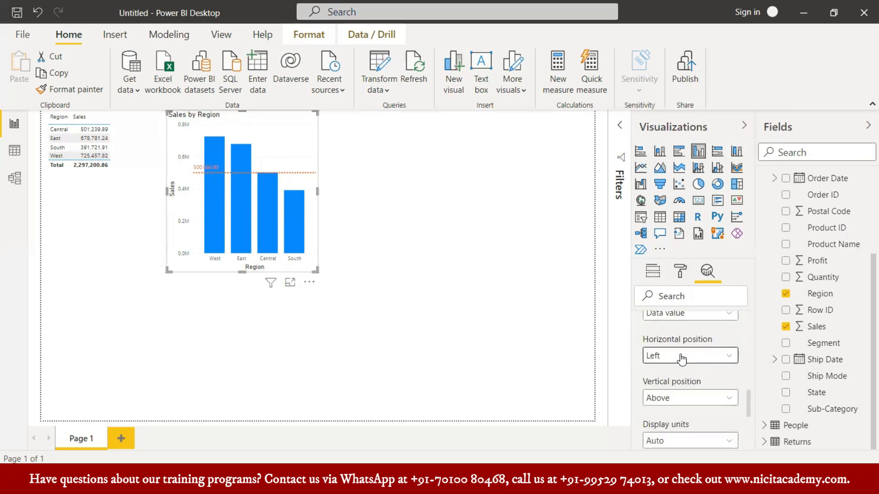
left_click(685, 388)
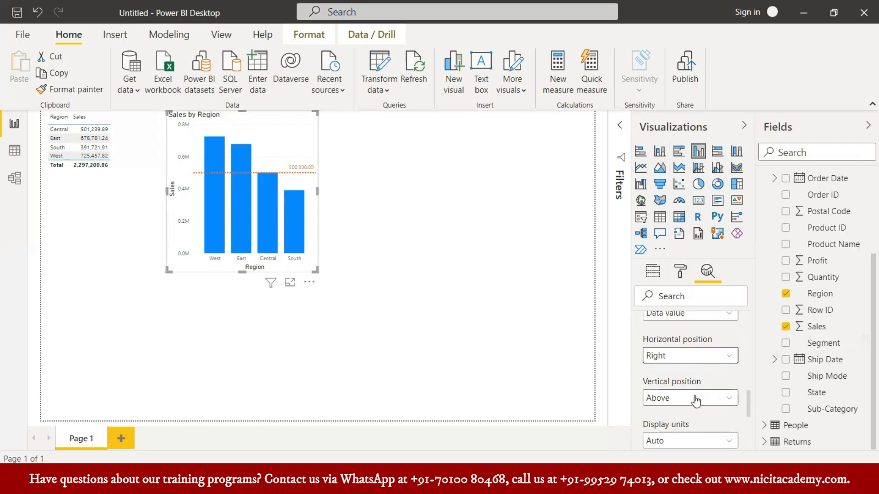
Try the Under vertical position for the constant line's data label and set it back to Above
left_click(697, 401)
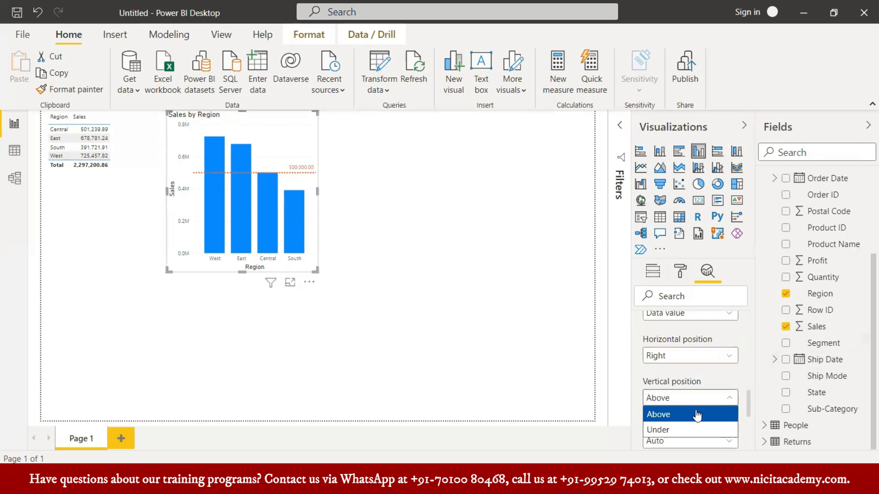
left_click(698, 429)
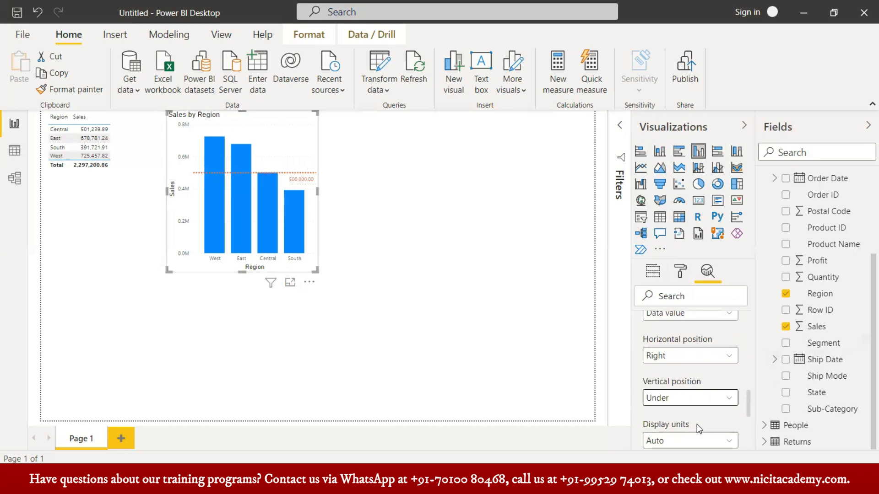
left_click(695, 397)
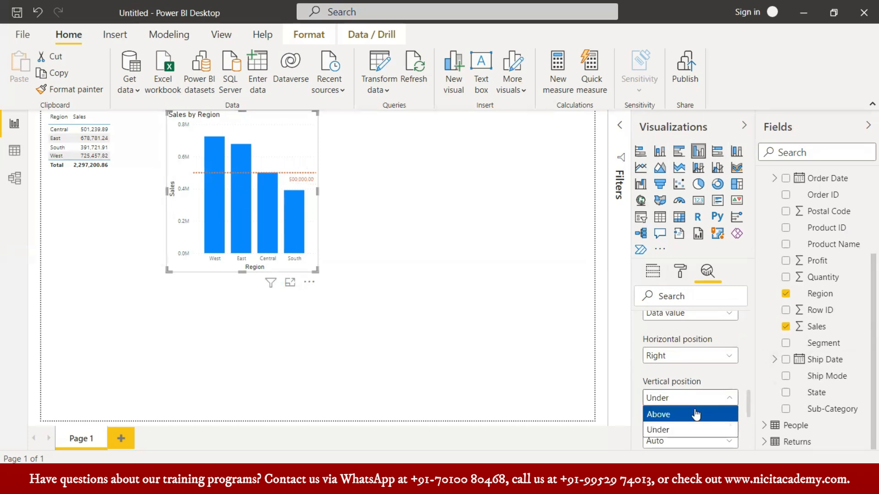
left_click(691, 411)
Set the display units of the constant line's data label to Millions and collapse the constant line settings
scroll(699, 367, "down", 2)
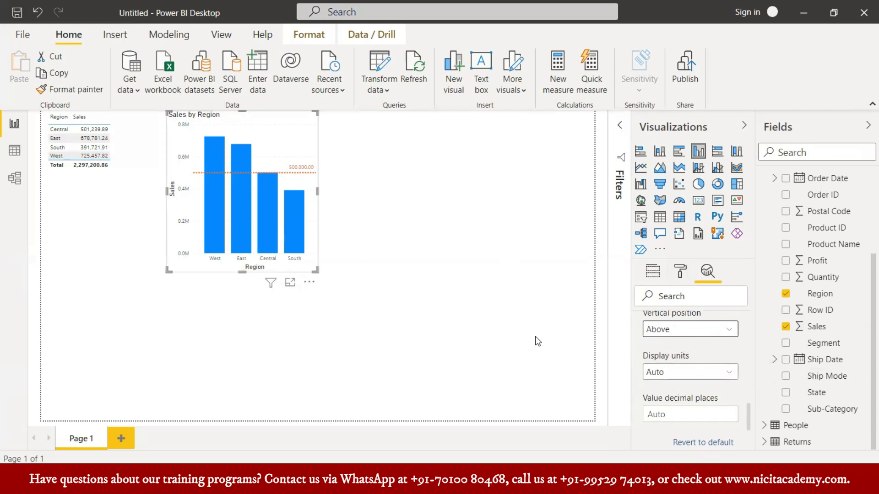
left_click(724, 378)
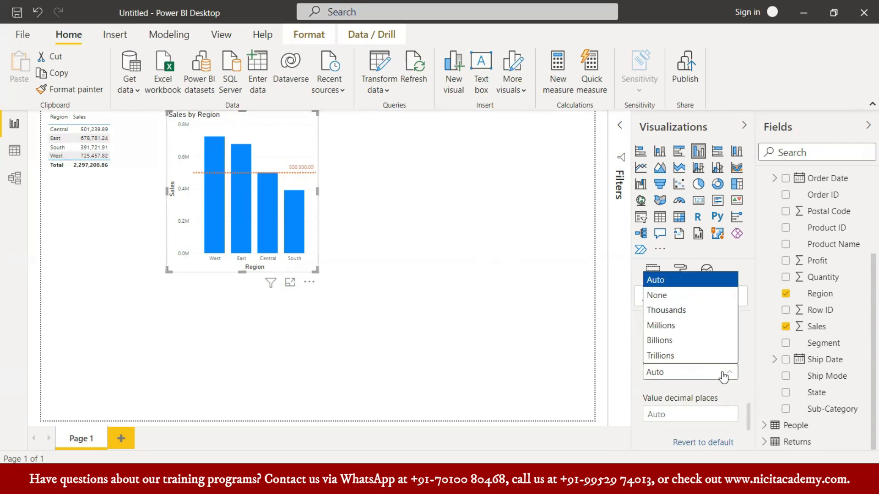
left_click(704, 332)
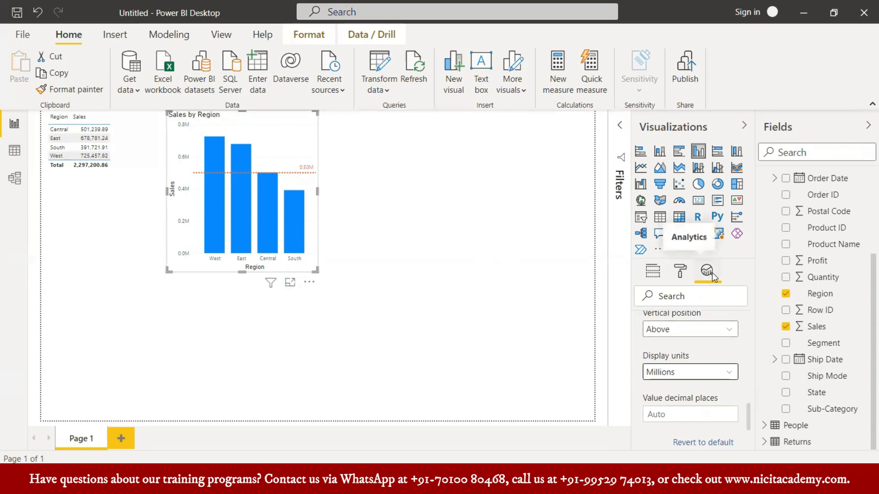
scroll(705, 352, "up", 5)
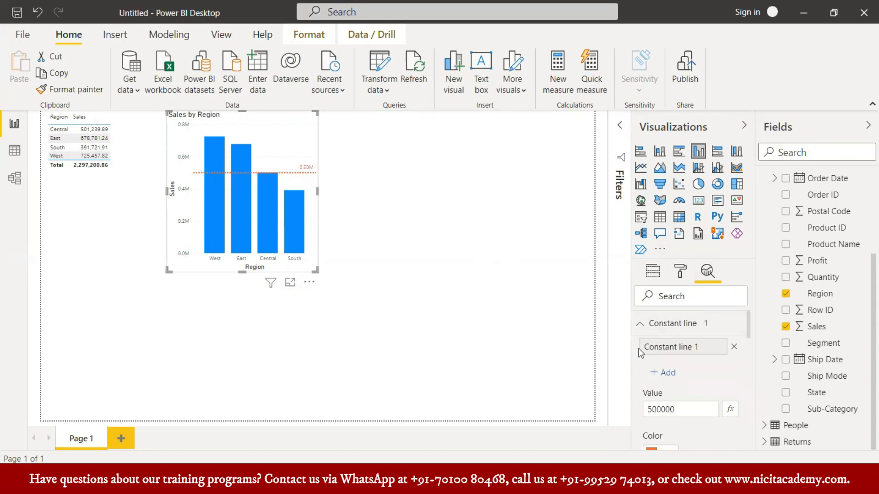
left_click(640, 326)
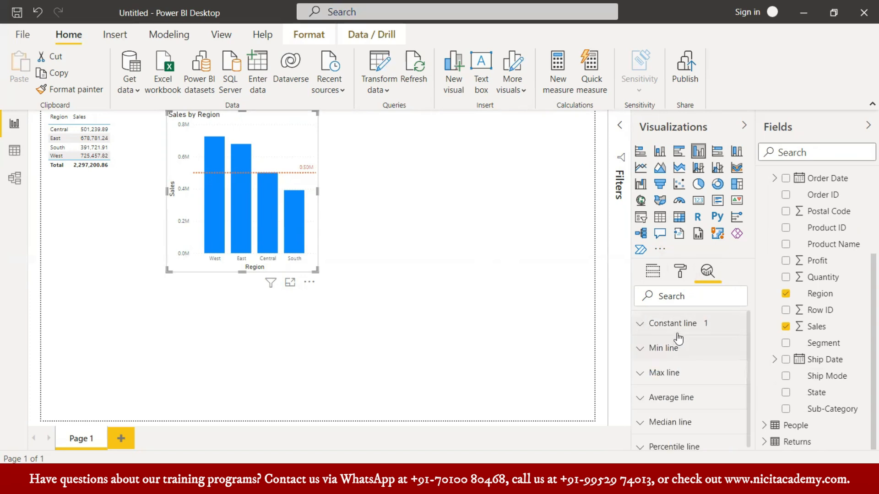
scroll(702, 401, "down", 1)
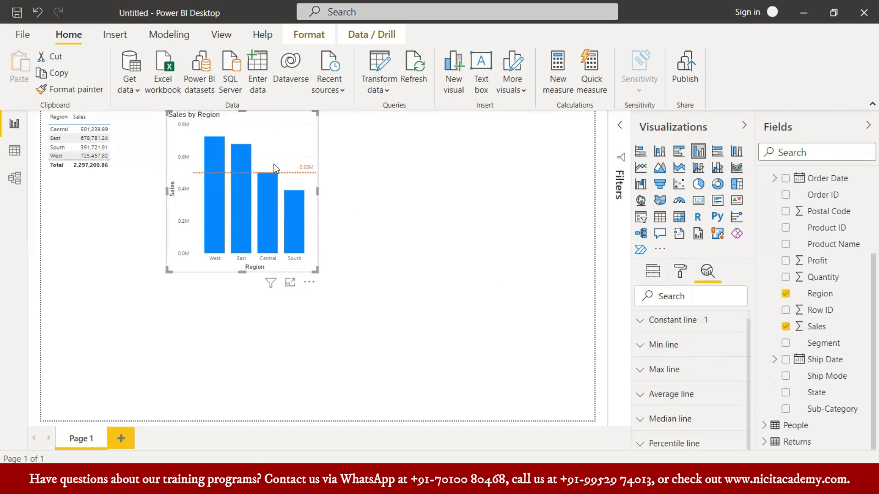
Turn on data labels for the columns of the Sales by Region chart
left_click(680, 274)
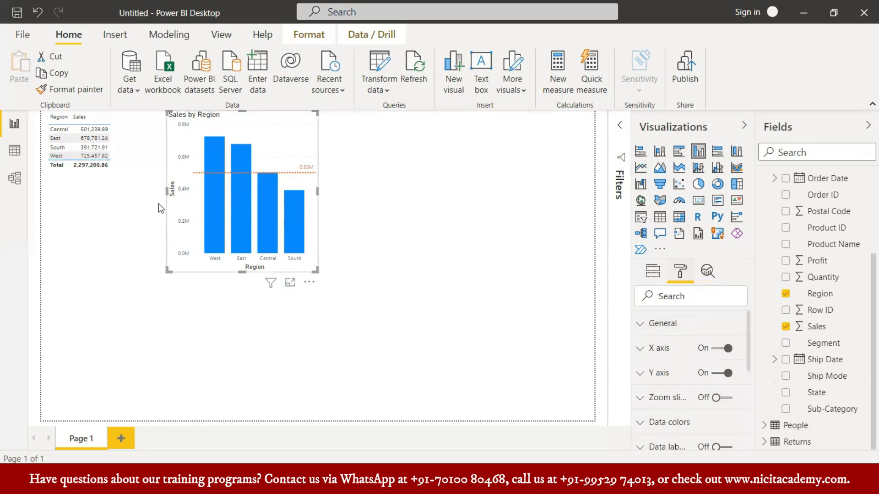
mouse_move(214, 152)
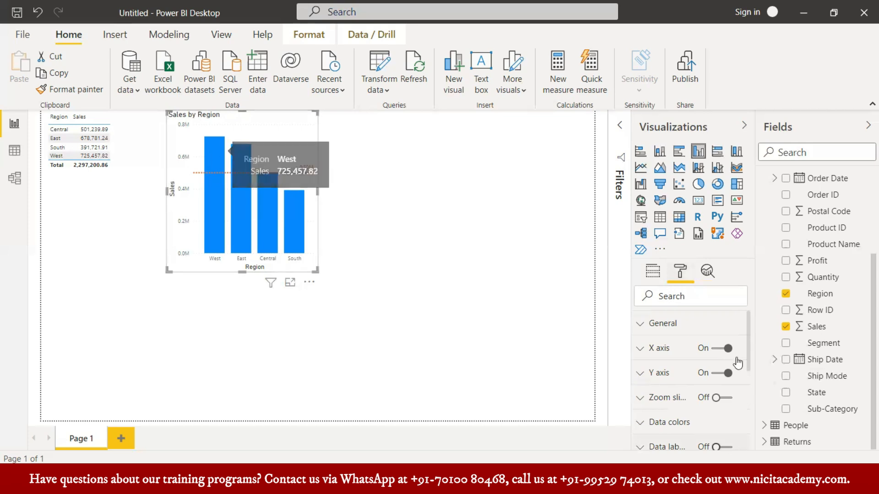
scroll(723, 403, "down", 2)
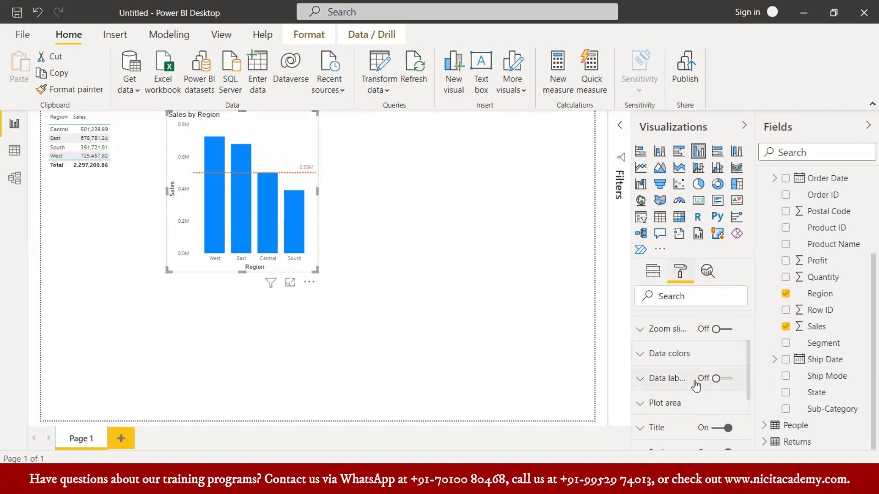
left_click(730, 380)
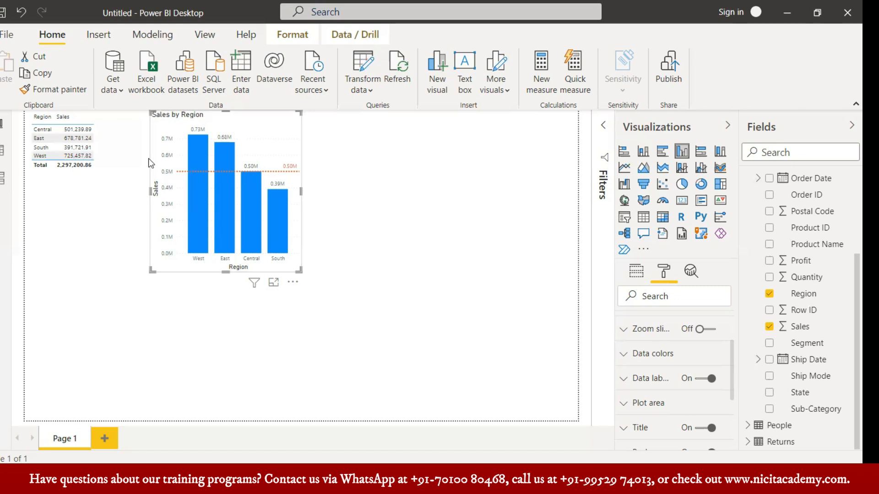
mouse_move(216, 164)
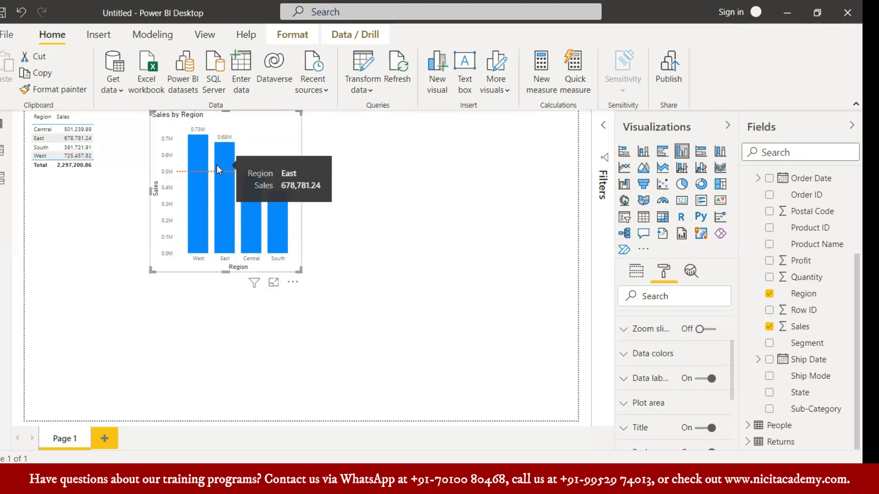
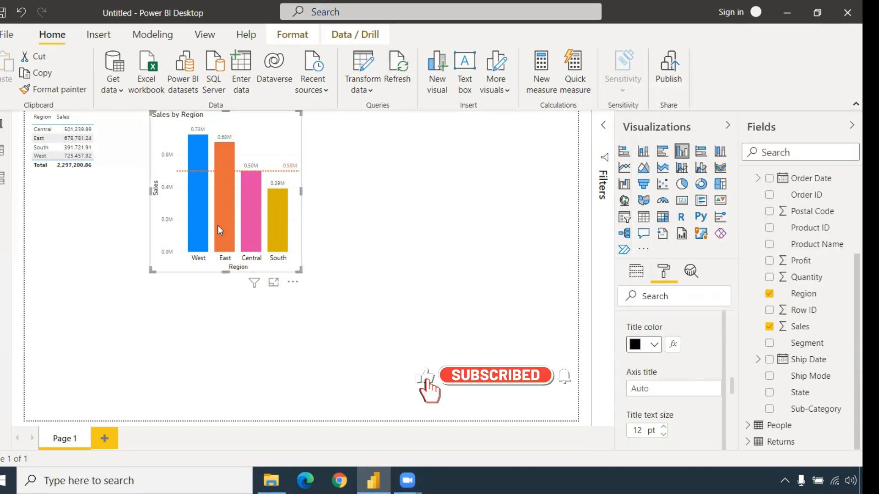
Collapse the X axis settings of the Sales by Region chart and expand the Y axis settings
scroll(685, 389, "up", 3)
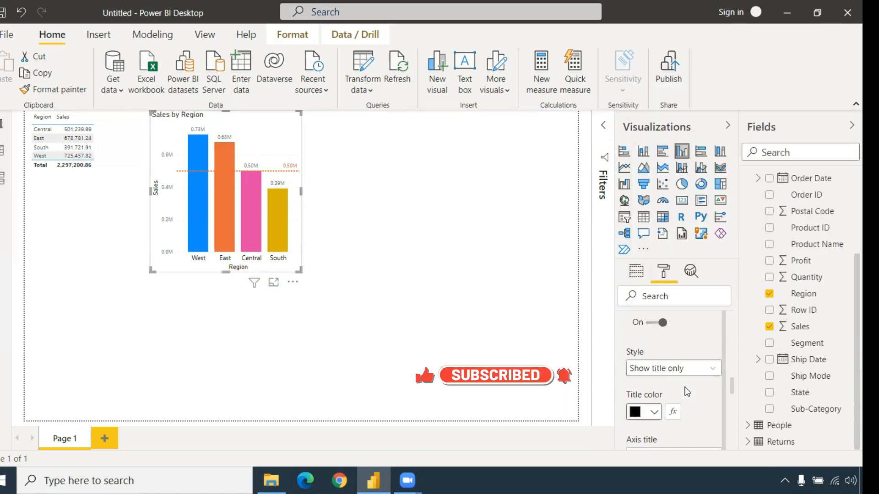
scroll(687, 380, "up", 10)
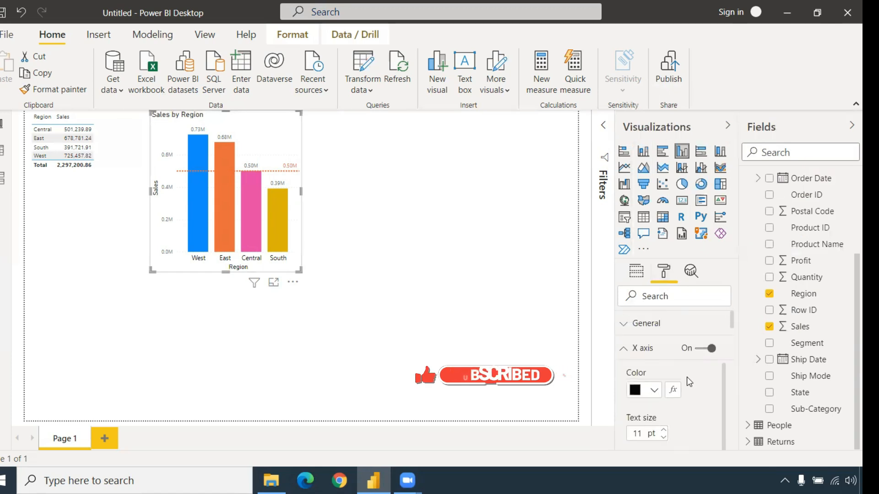
left_click(633, 349)
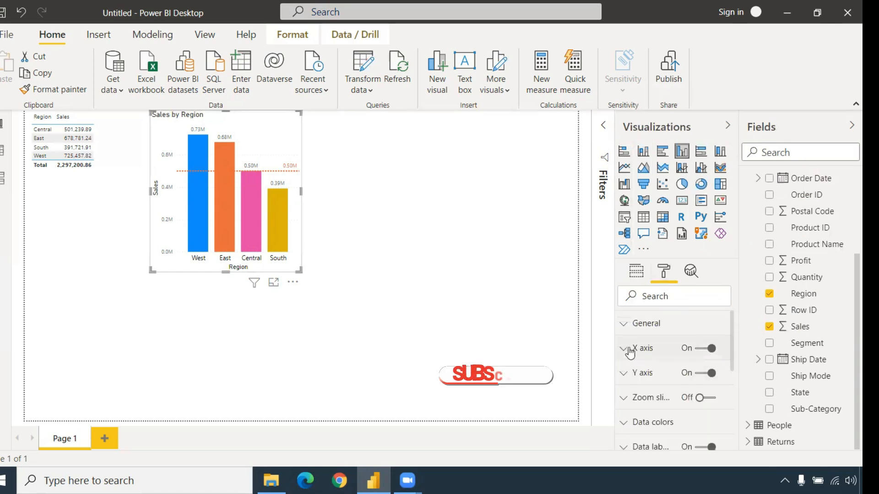
left_click(629, 374)
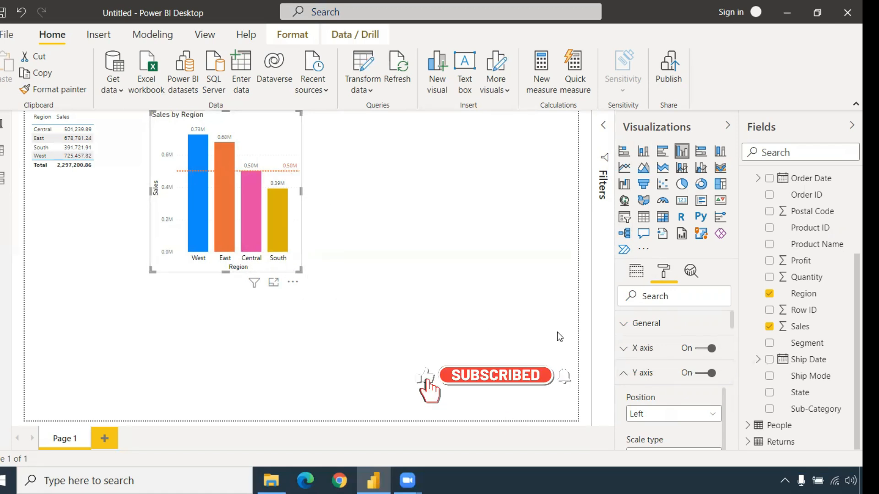
Try the Right position for the chart's Y axis and set it back to Left
scroll(658, 412, "down", 2)
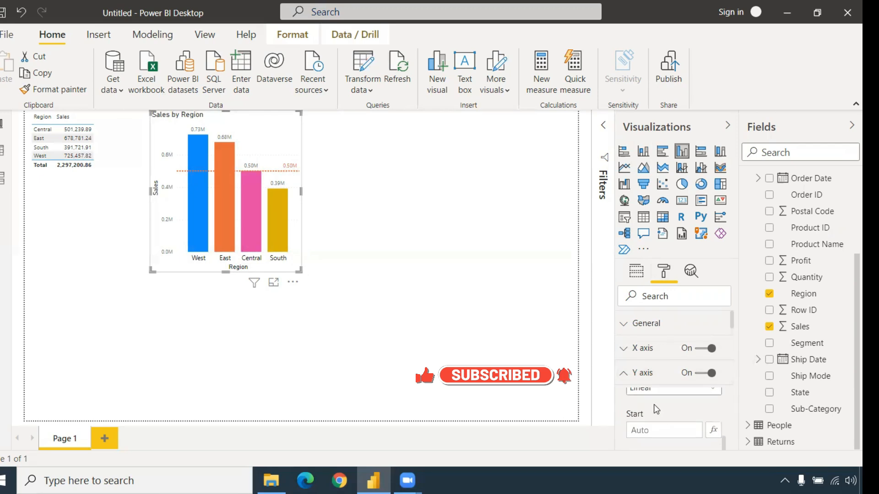
scroll(677, 408, "up", 2)
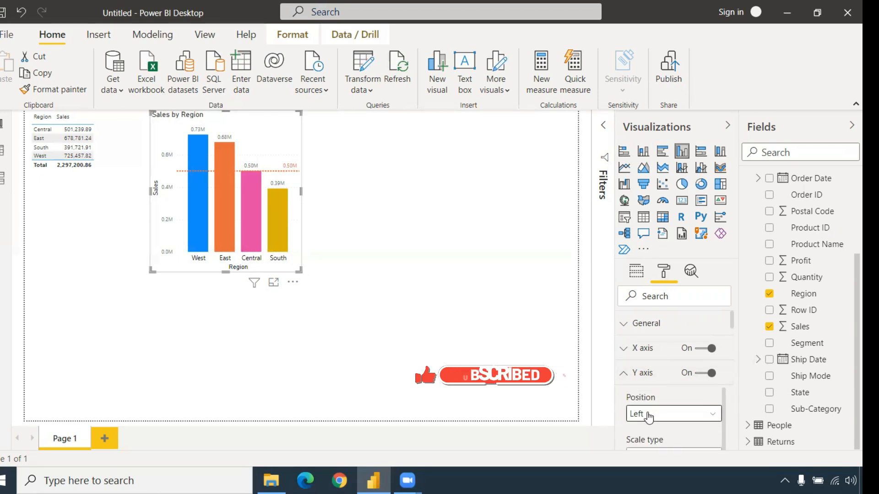
left_click(659, 413)
left_click(656, 445)
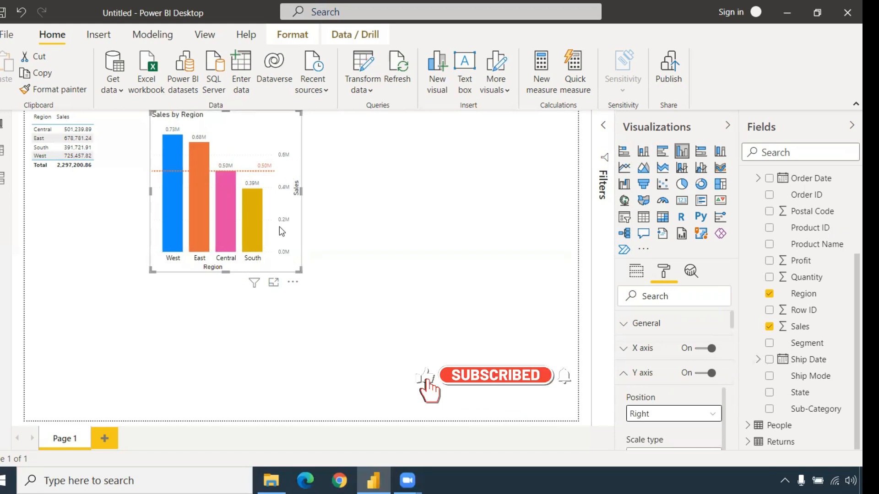
left_click(657, 417)
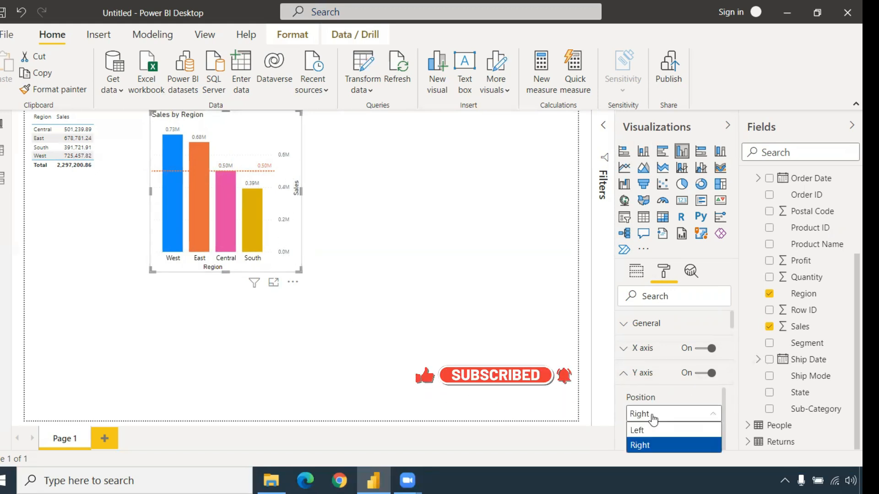
left_click(646, 432)
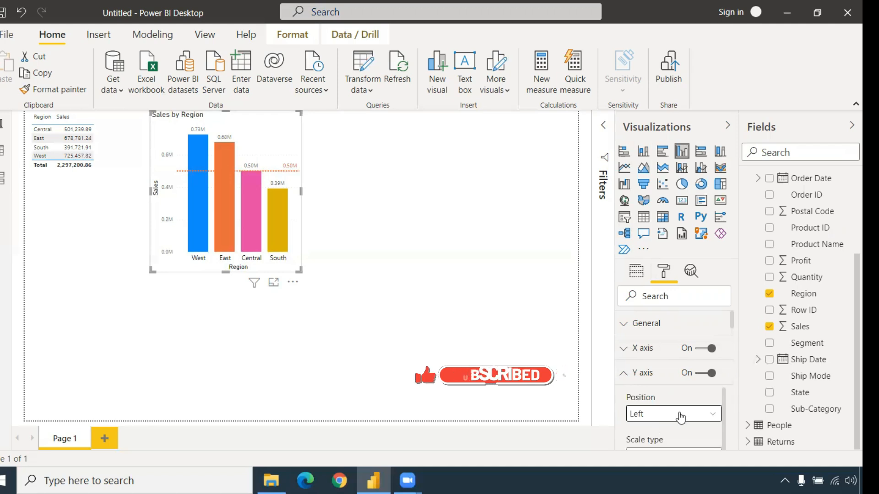
Set the display units of the chart's Y axis to Thousands
scroll(681, 415, "down", 2)
scroll(722, 441, "up", 1)
scroll(725, 441, "up", 1)
scroll(726, 445, "down", 1)
scroll(724, 445, "down", 2)
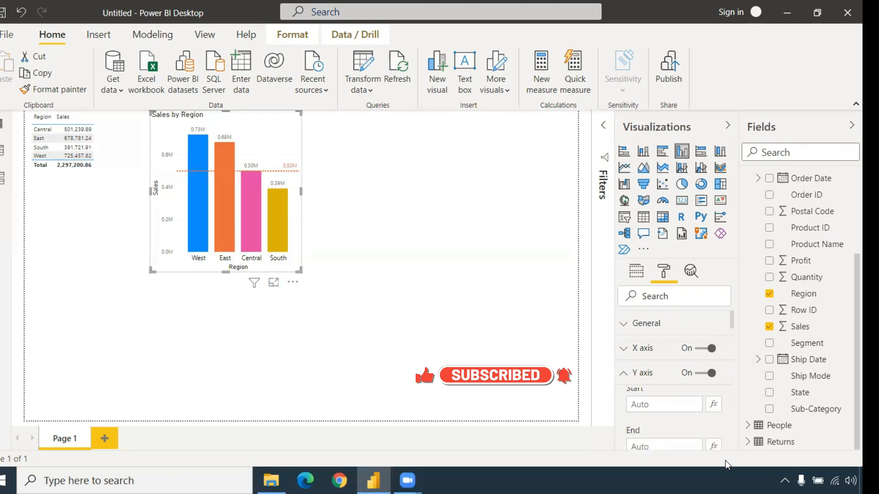
scroll(719, 432, "down", 2)
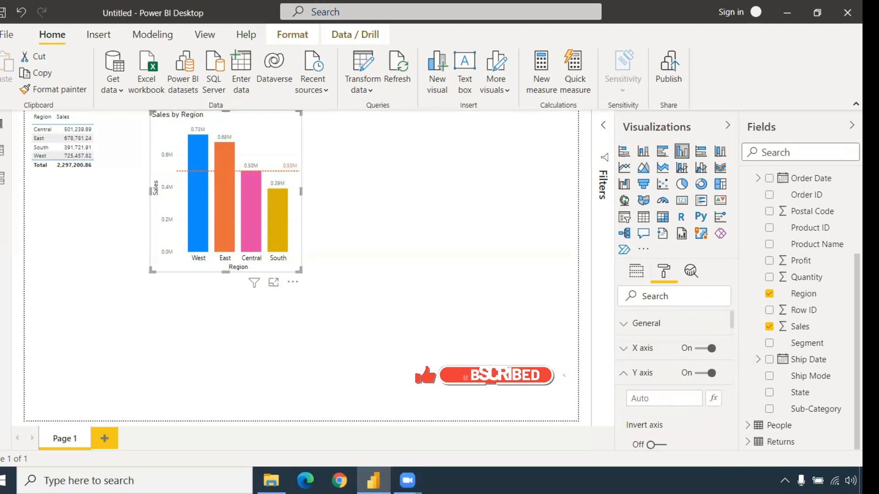
scroll(715, 427, "down", 2)
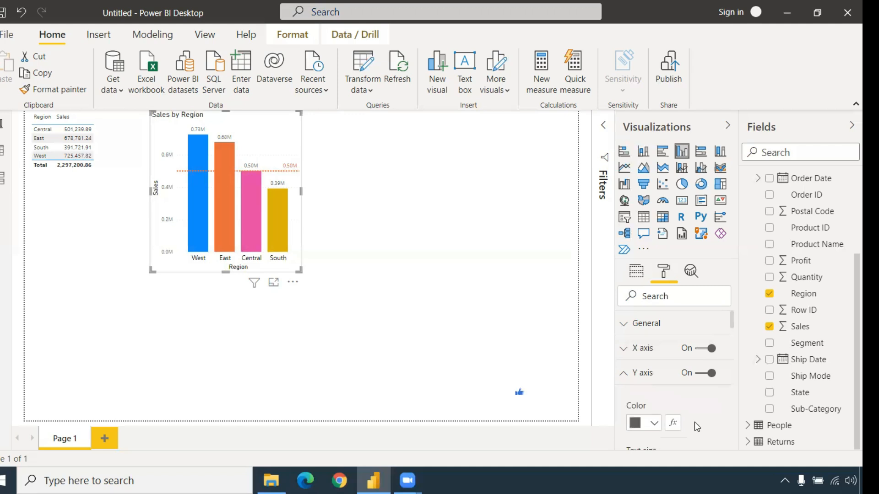
scroll(657, 428, "down", 3)
scroll(658, 430, "up", 3)
scroll(657, 432, "down", 2)
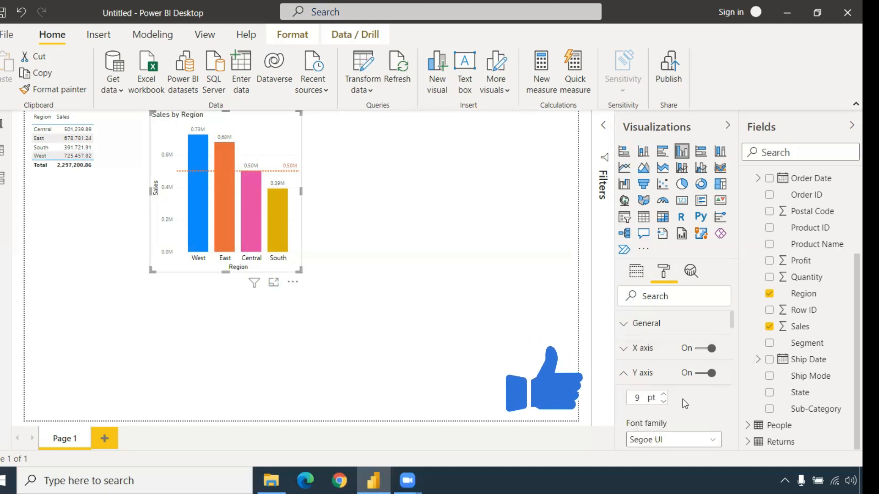
scroll(692, 416, "down", 2)
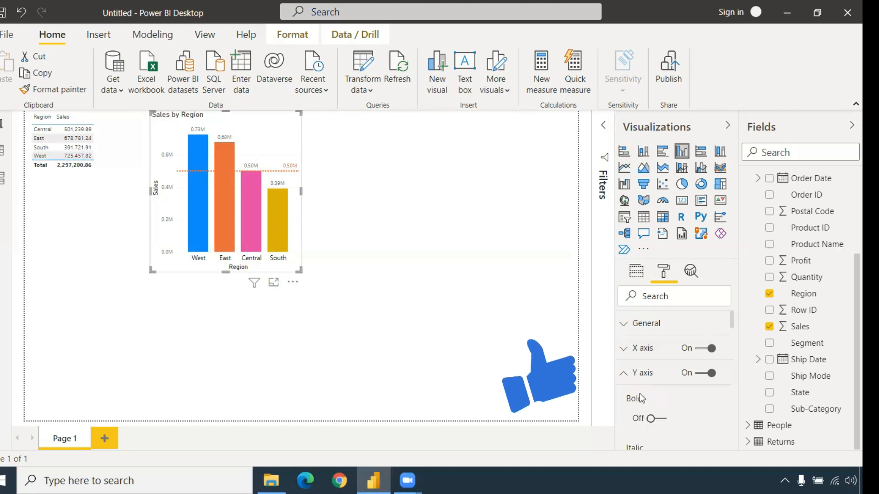
scroll(639, 394, "down", 3)
scroll(655, 392, "down", 1)
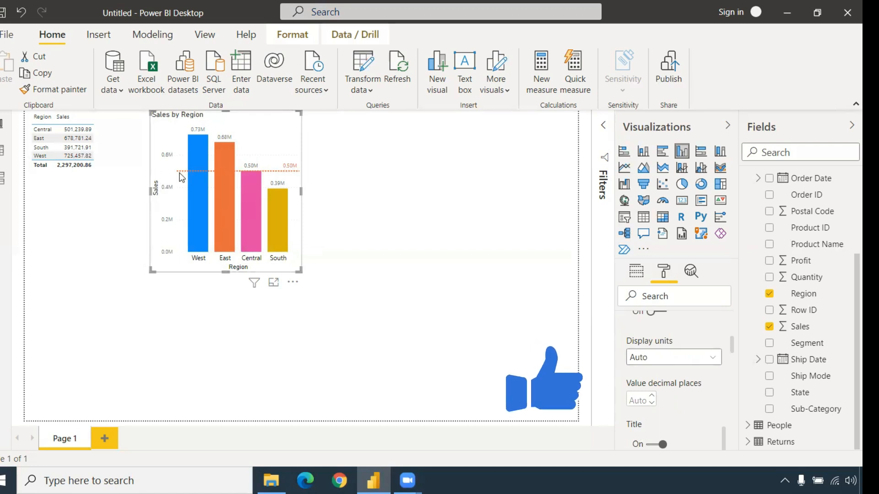
left_click(654, 362)
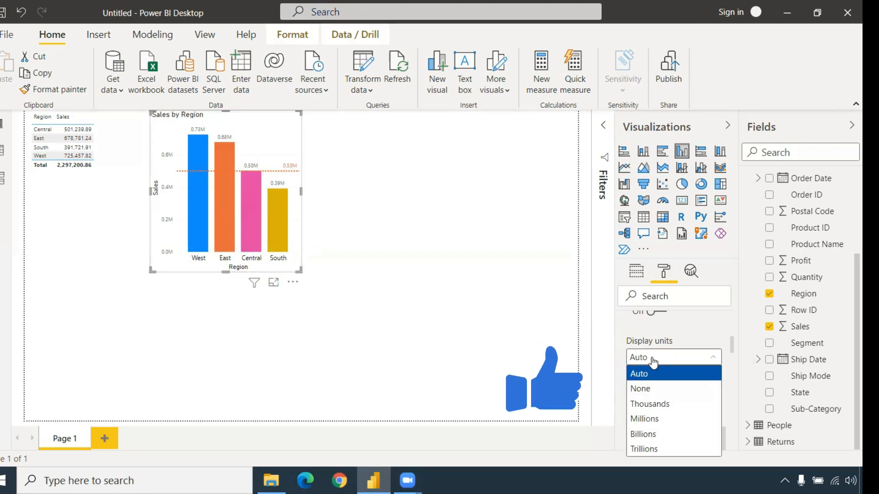
left_click(679, 408)
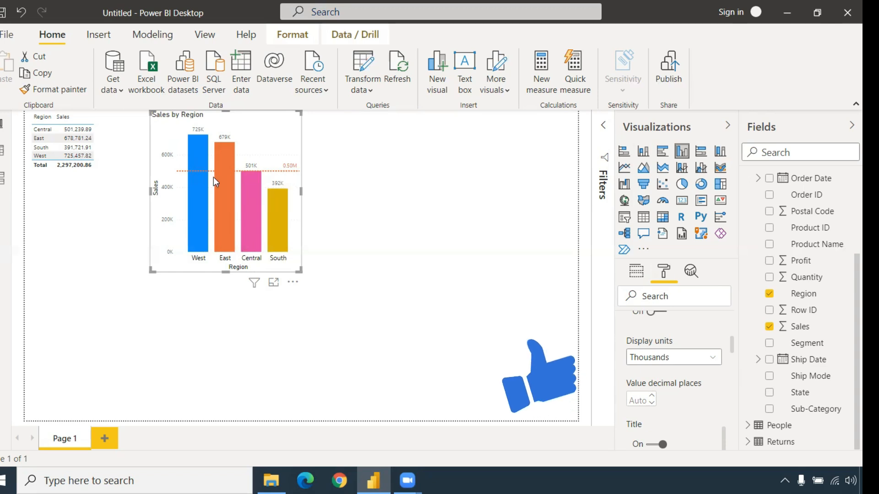
mouse_move(191, 176)
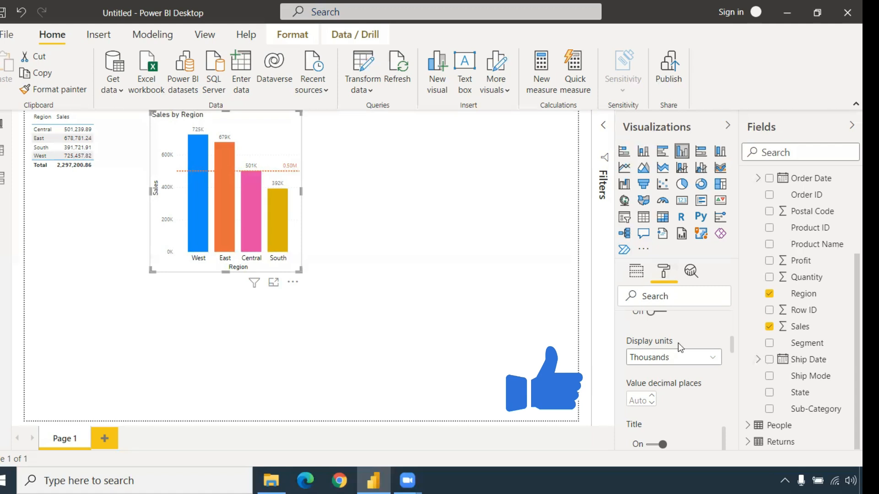
Look through the Y axis title, style and text options of the chart, and collapse the Y axis settings
scroll(687, 340, "down", 3)
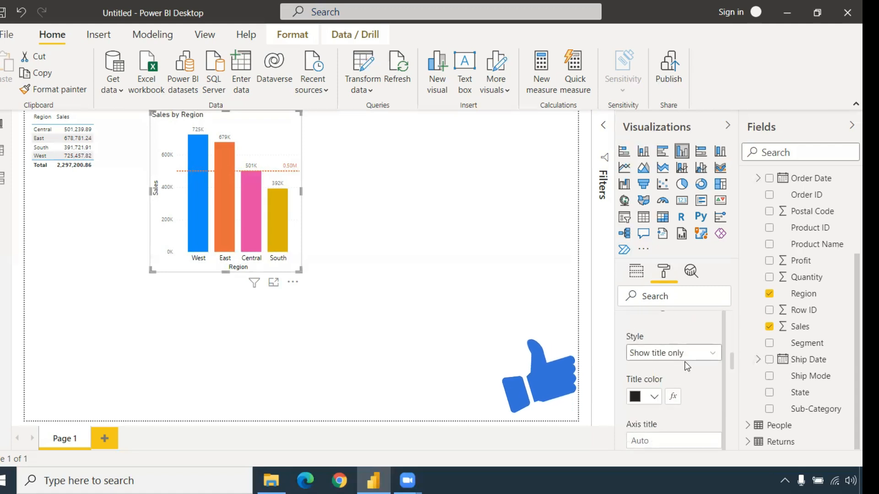
scroll(683, 316, "up", 1)
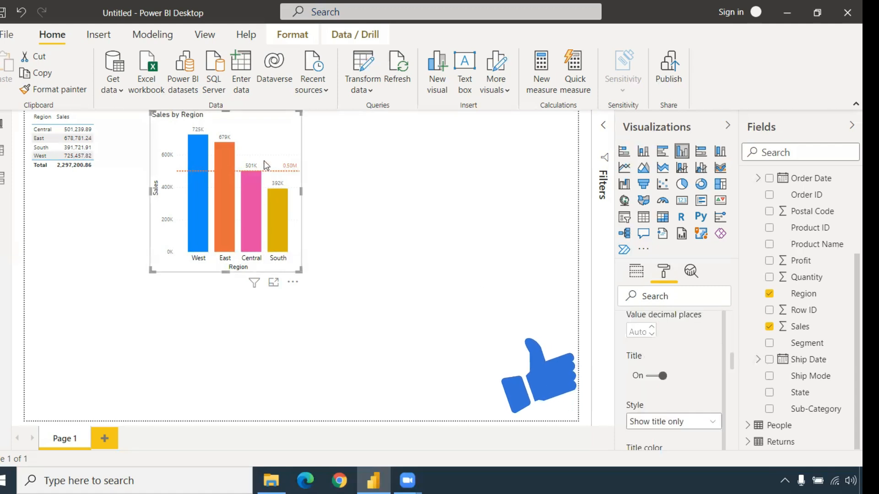
scroll(672, 356, "down", 3)
scroll(672, 356, "up", 3)
scroll(673, 356, "down", 2)
scroll(672, 357, "up", 1)
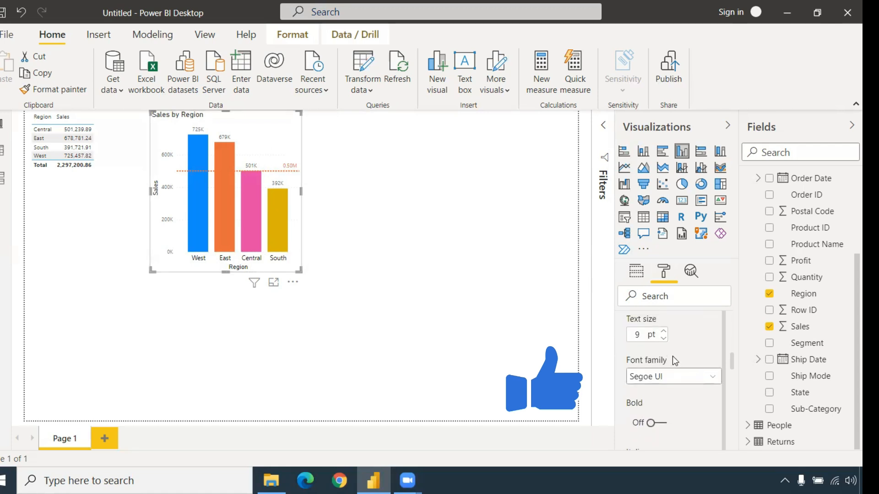
left_click_drag(733, 361, 730, 318)
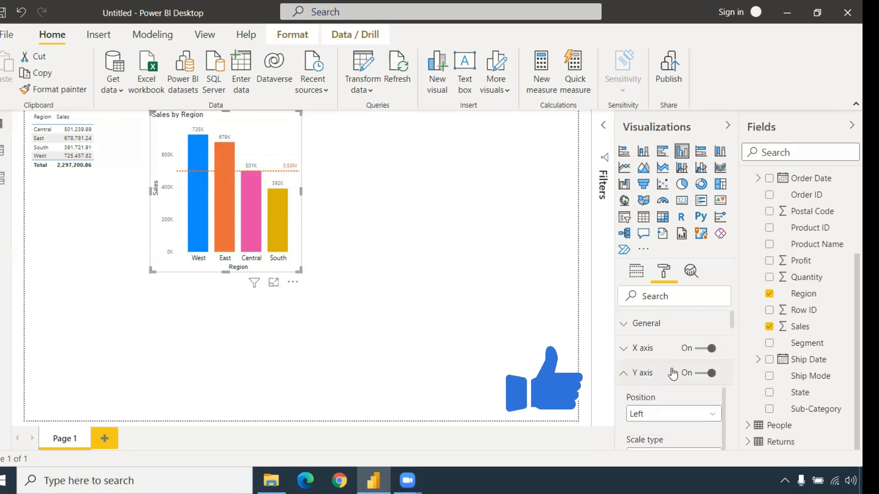
left_click(636, 373)
Set the color of the column data labels to dark blue and their display units to Thousands
scroll(702, 399, "down", 3)
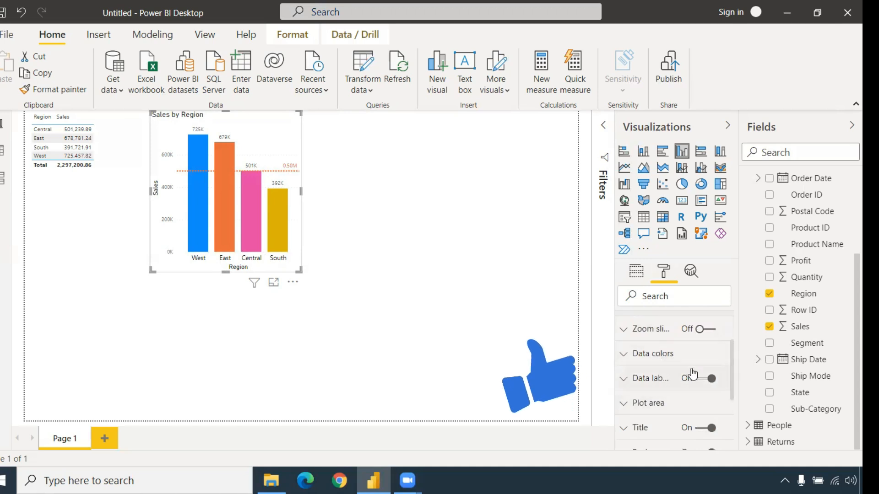
left_click(634, 384)
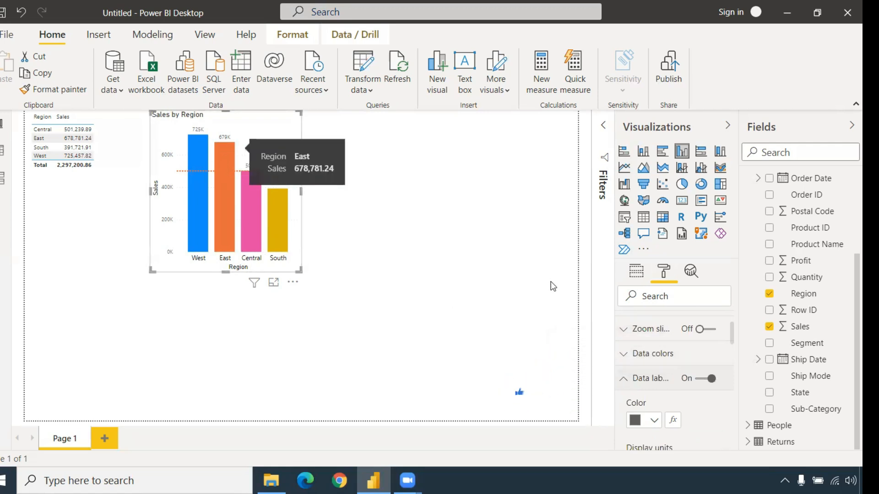
scroll(688, 408, "down", 3)
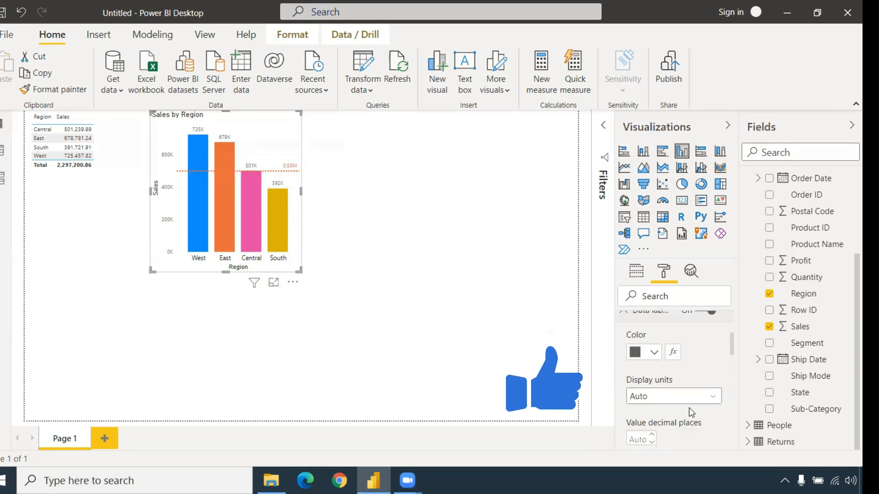
left_click(654, 353)
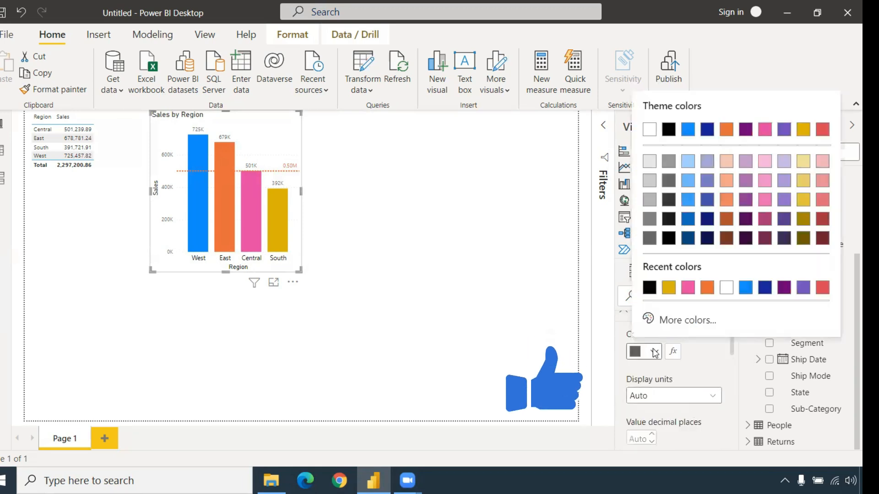
left_click(764, 289)
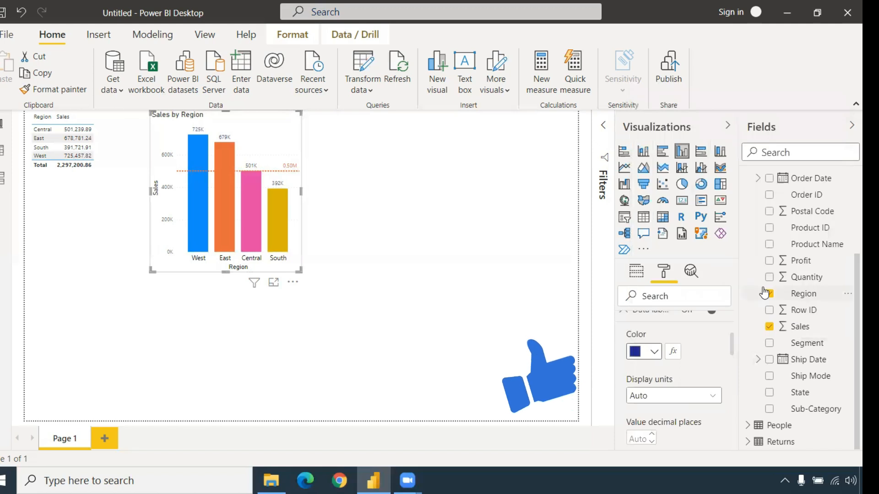
left_click(661, 398)
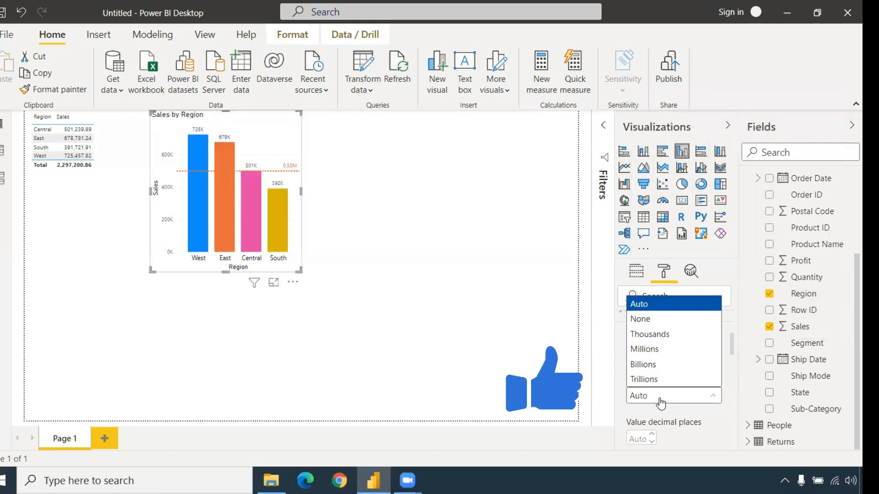
left_click(652, 337)
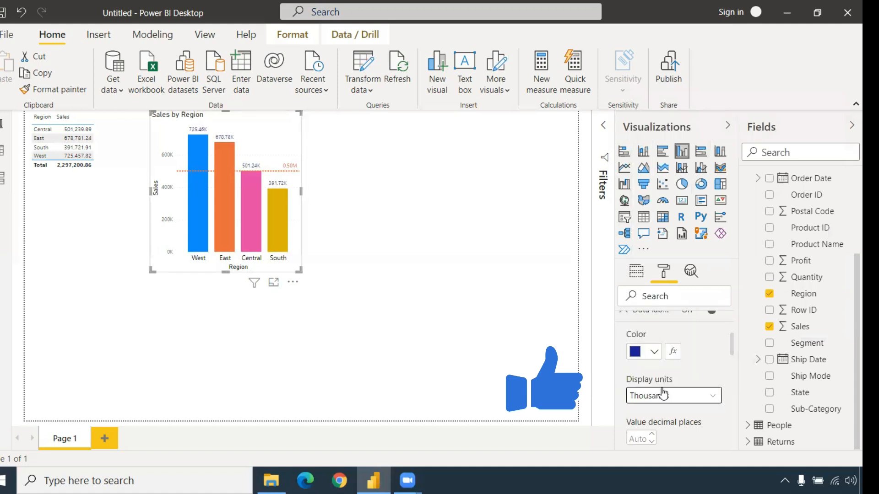
Set the column data labels' orientation to Vertical and their position to Inside center
scroll(664, 380, "down", 2)
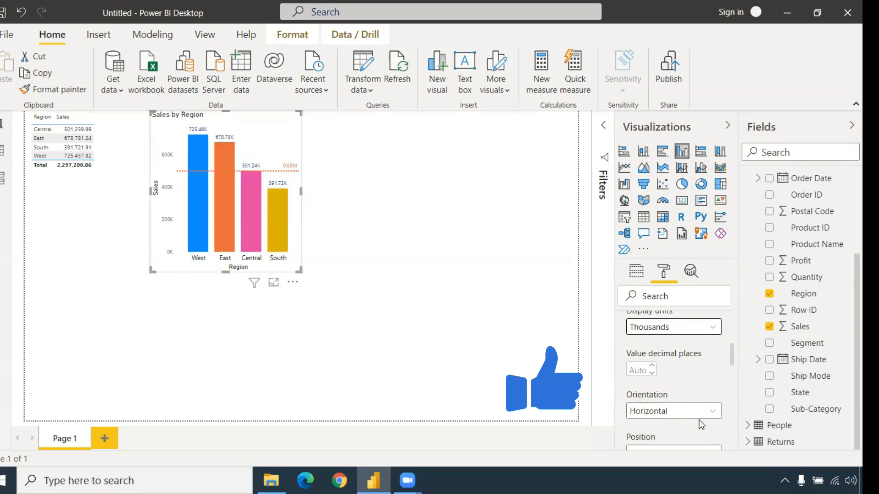
scroll(698, 420, "down", 2)
left_click(674, 343)
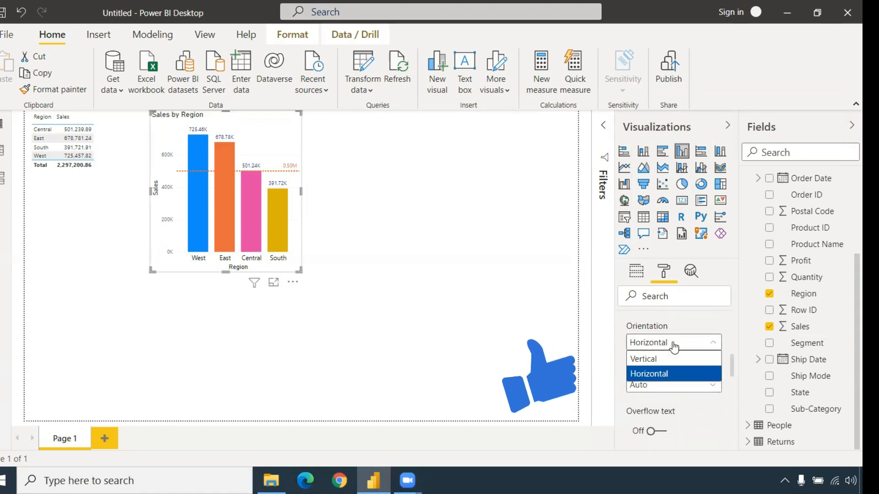
left_click(665, 360)
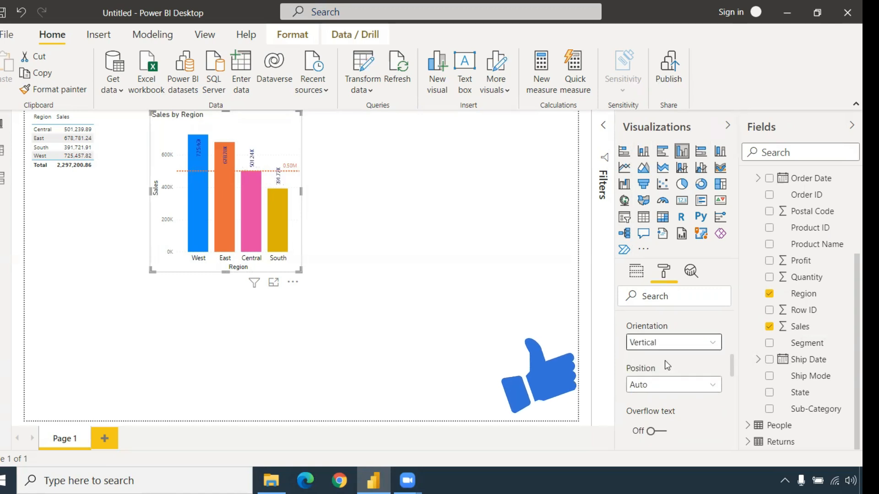
left_click(666, 387)
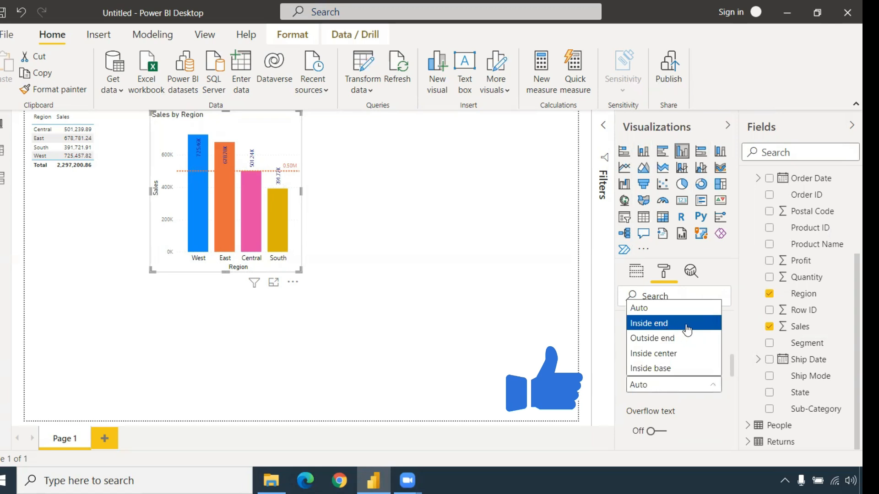
left_click(688, 354)
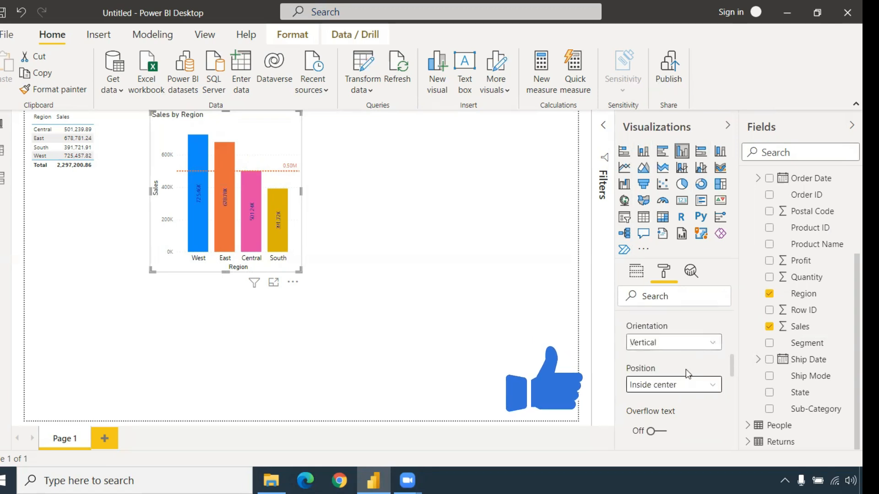
scroll(685, 369, "down", 2)
scroll(686, 370, "up", 2)
scroll(686, 370, "up", 4)
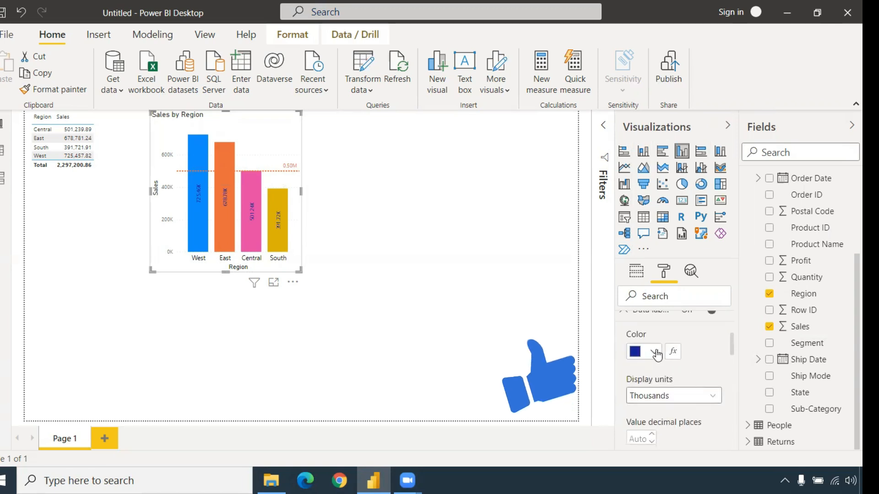
Set the column data labels' color to white and their text size to 10 pt
left_click(655, 352)
left_click(743, 286)
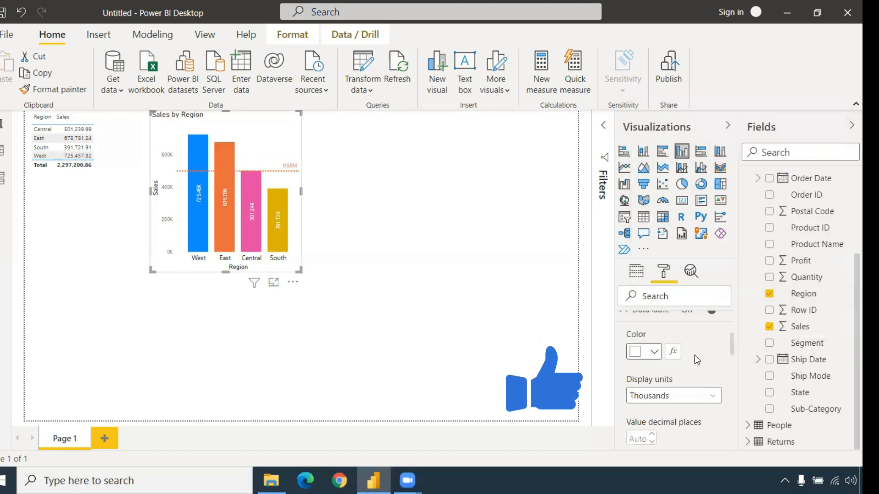
scroll(676, 375, "up", 2)
scroll(676, 376, "down", 4)
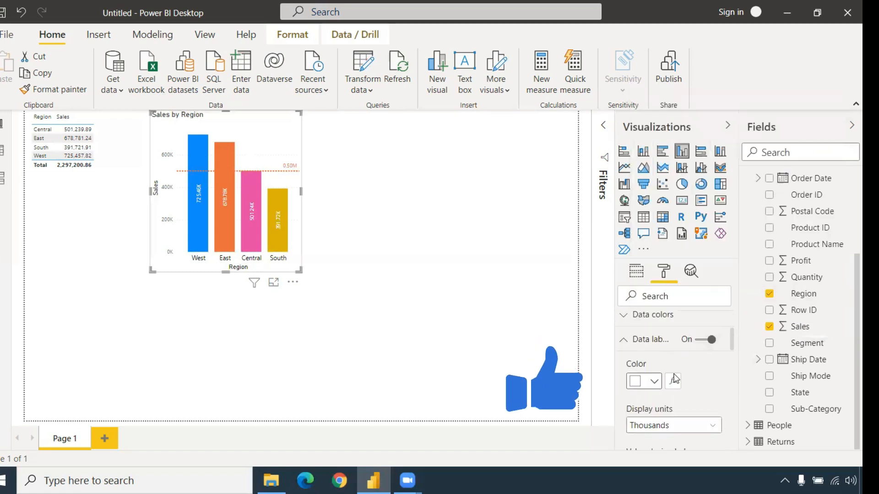
scroll(676, 379, "down", 2)
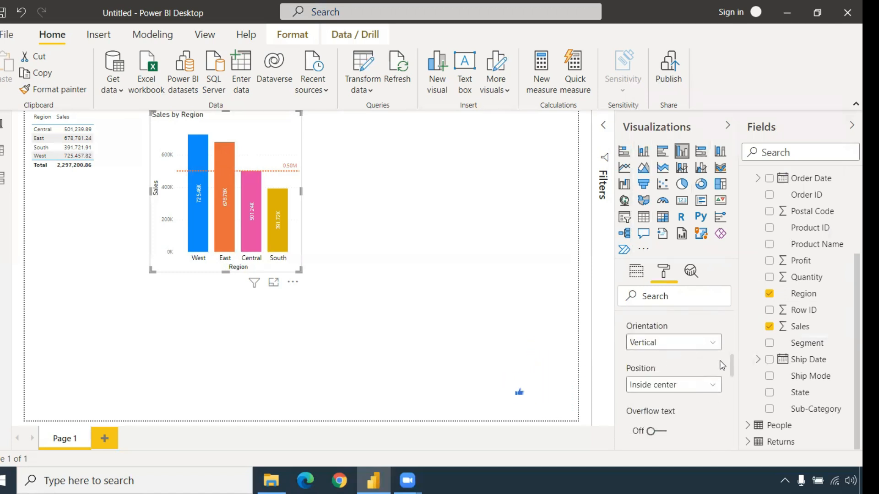
scroll(705, 384, "down", 1)
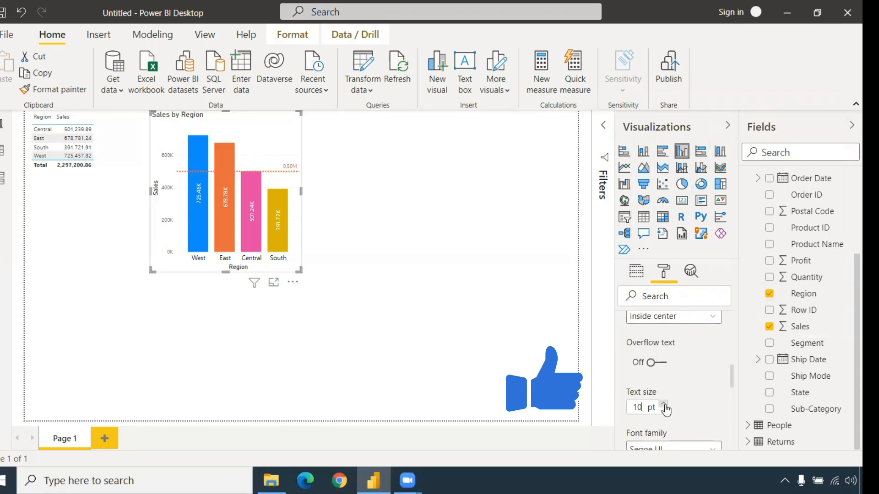
Turn on the bold style and the background for the column data labels
scroll(673, 408, "down", 1)
scroll(663, 390, "down", 1)
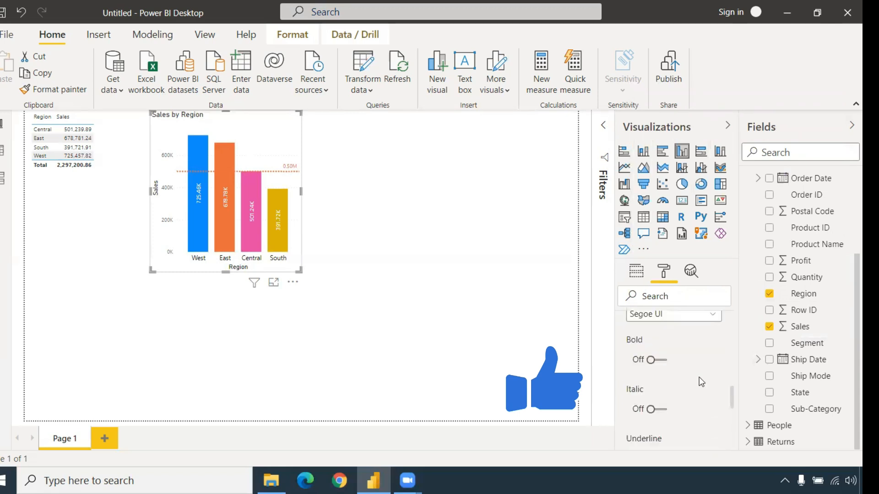
left_click(662, 360)
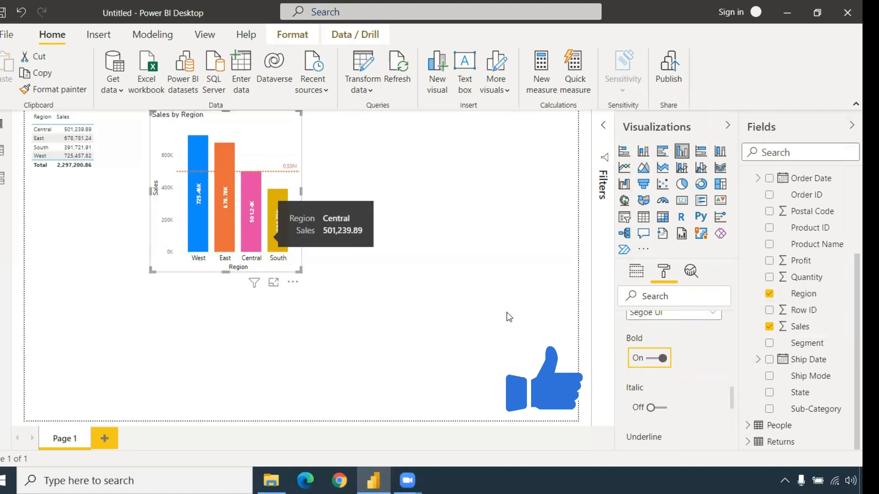
scroll(648, 356, "down", 3)
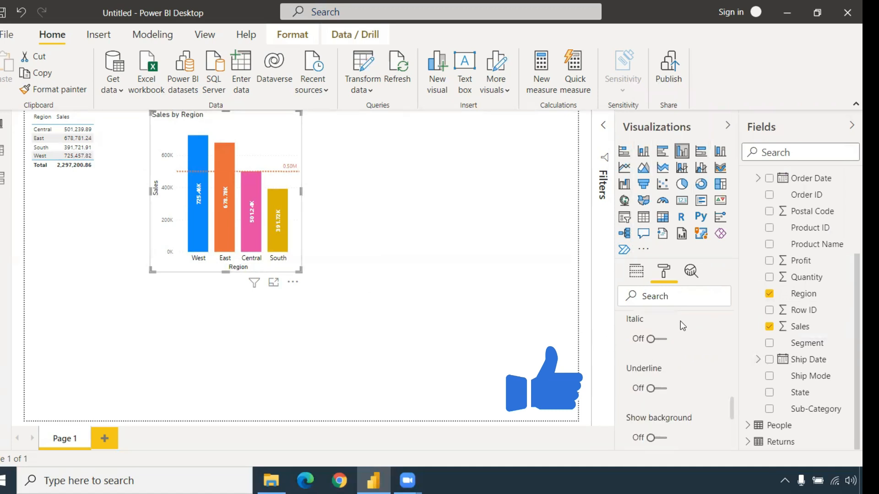
scroll(653, 362, "down", 3)
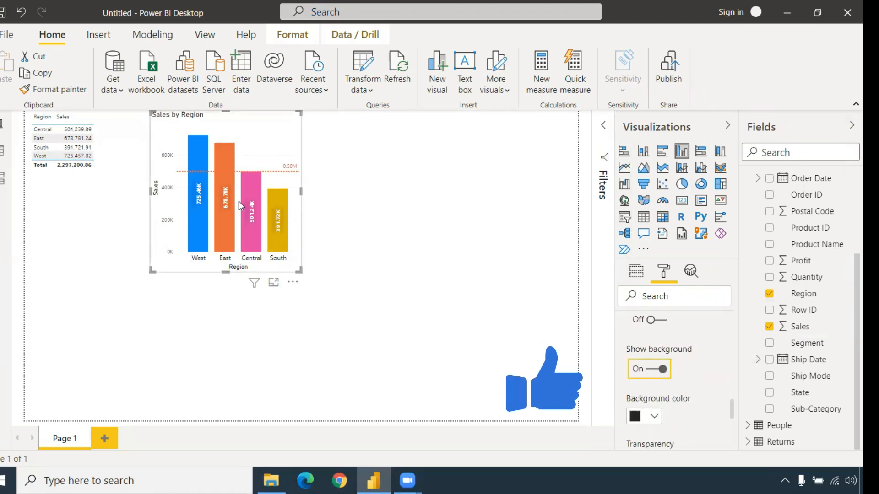
Show the column chart in focus mode and turn off its data labels' background and bold style
left_click(275, 280)
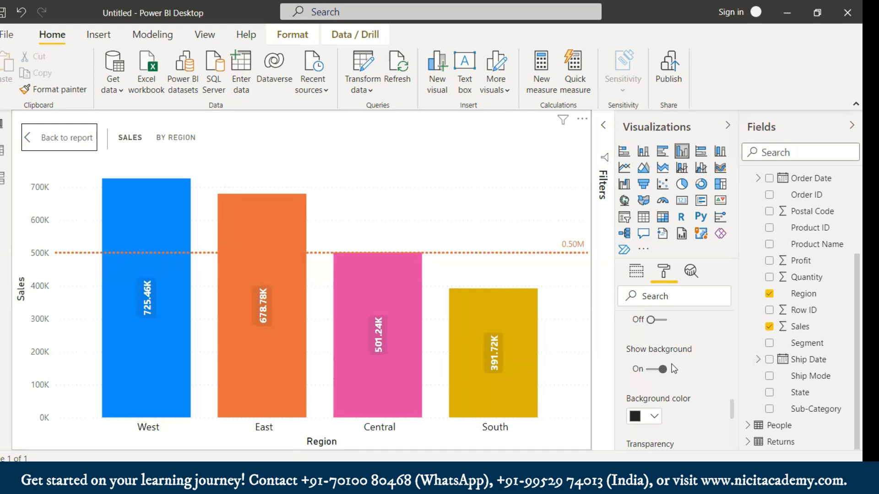
left_click(658, 369)
scroll(654, 378, "up", 2)
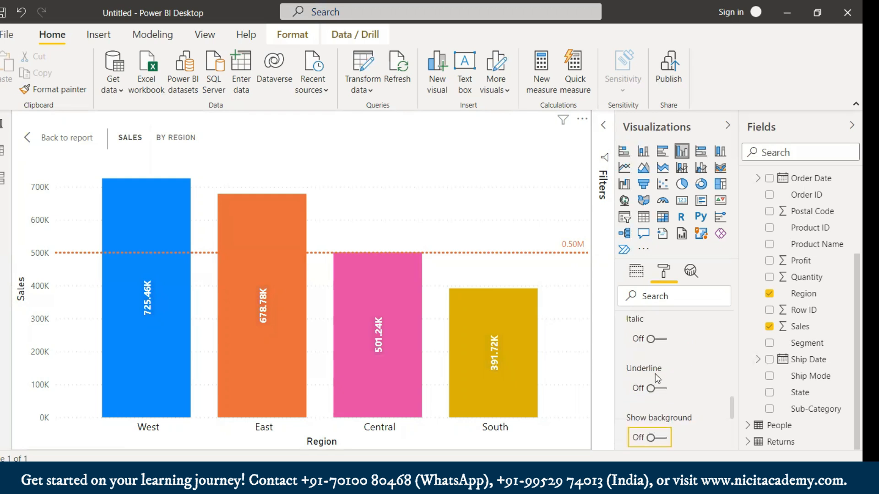
scroll(663, 376, "up", 2)
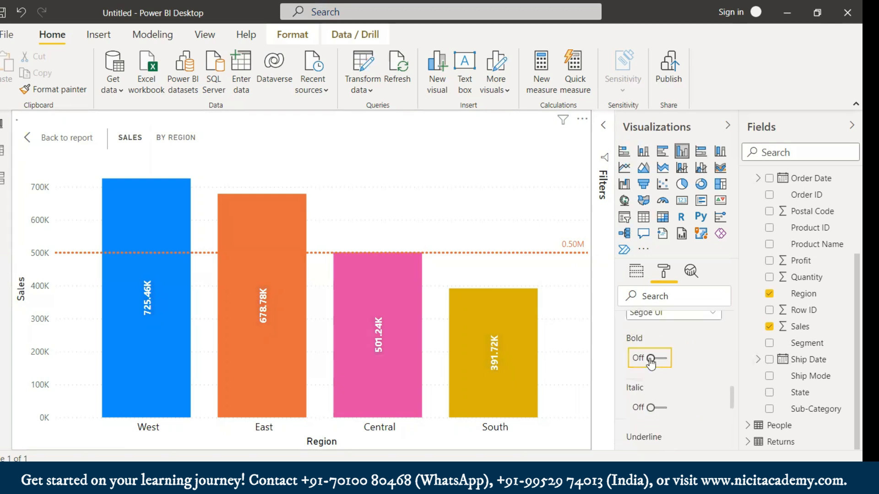
scroll(661, 379, "up", 4)
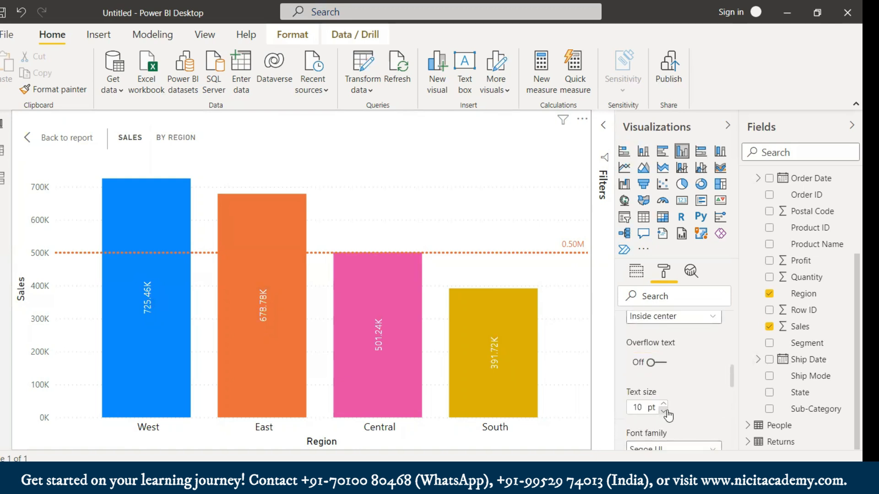
scroll(672, 387, "up", 10)
scroll(674, 391, "down", 3)
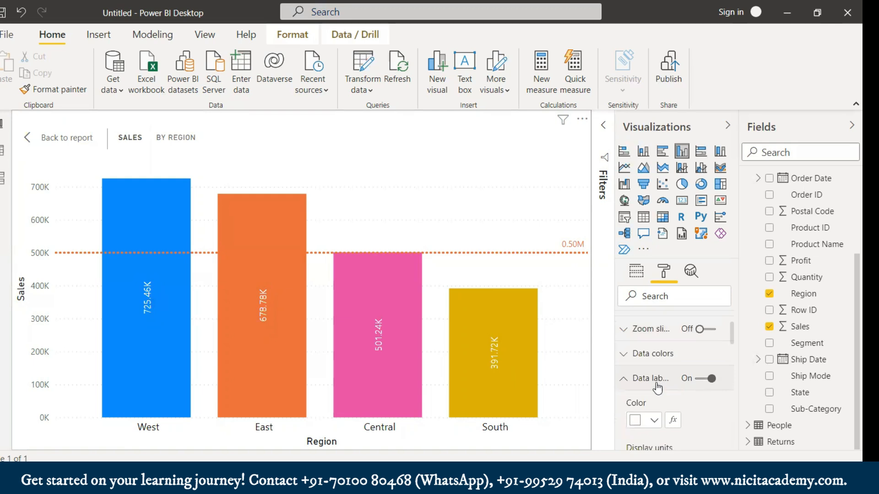
Close the data labels settings and review the plot area's transparency and image options
left_click(623, 380)
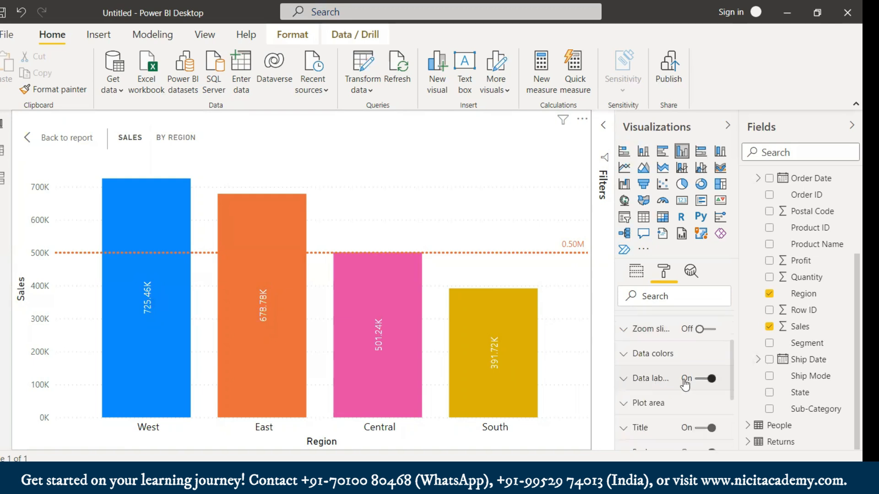
left_click(672, 410)
scroll(681, 432, "down", 3)
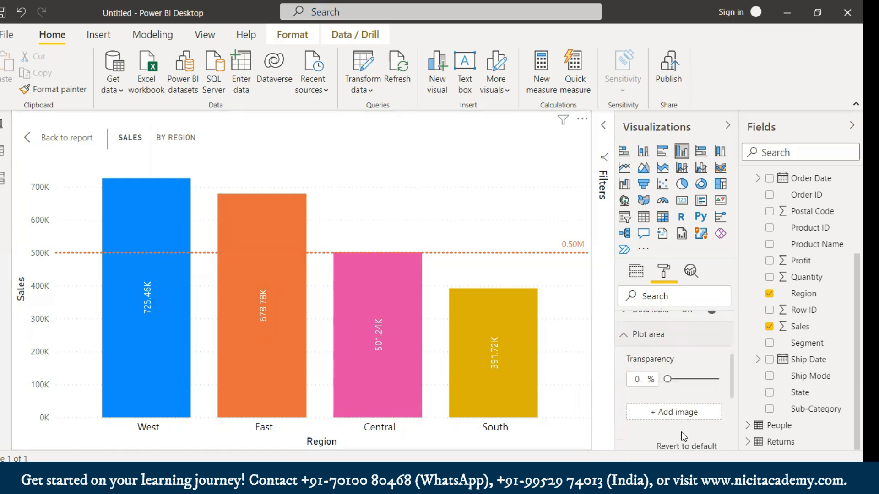
scroll(689, 389, "down", 3)
scroll(728, 421, "up", 3)
scroll(691, 412, "up", 2)
left_click(633, 402)
scroll(681, 412, "down", 3)
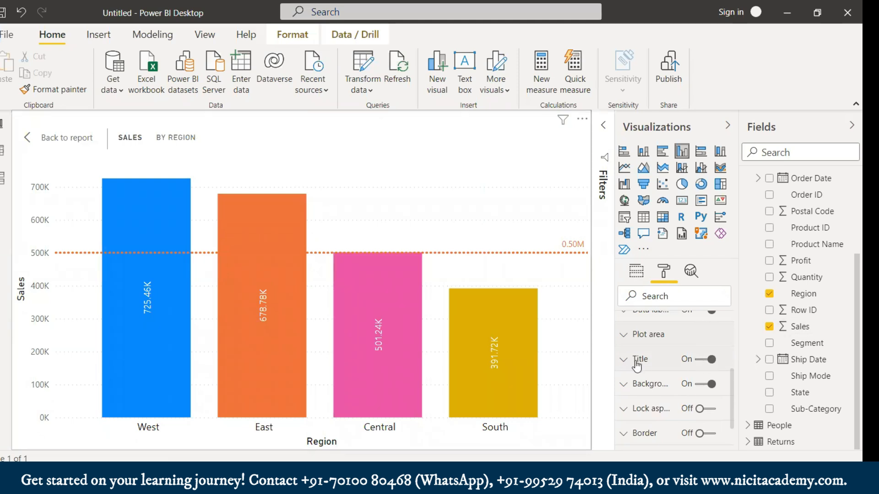
Set the chart's title heading to Heading 4 and return from focus mode to the report page
left_click(637, 363)
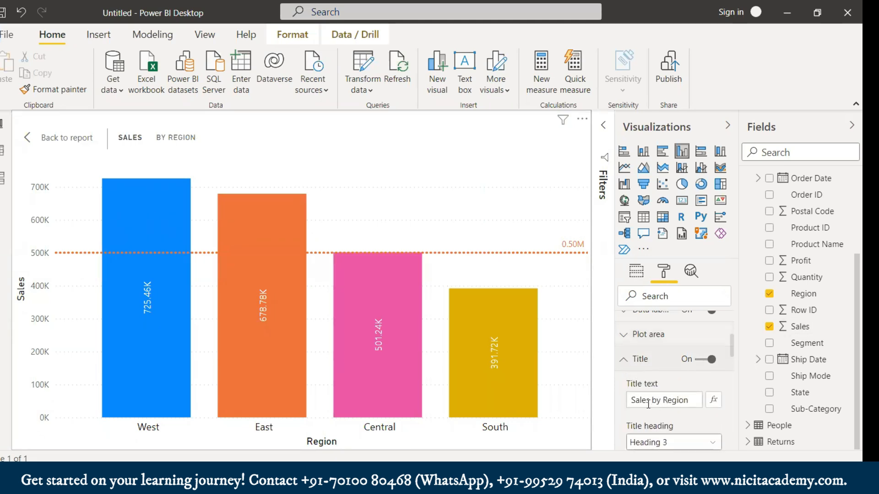
scroll(681, 406, "down", 3)
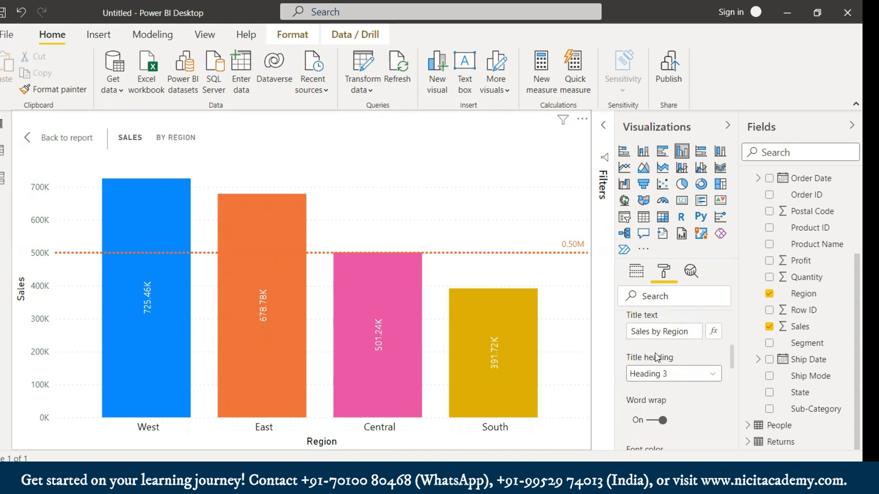
left_click(666, 379)
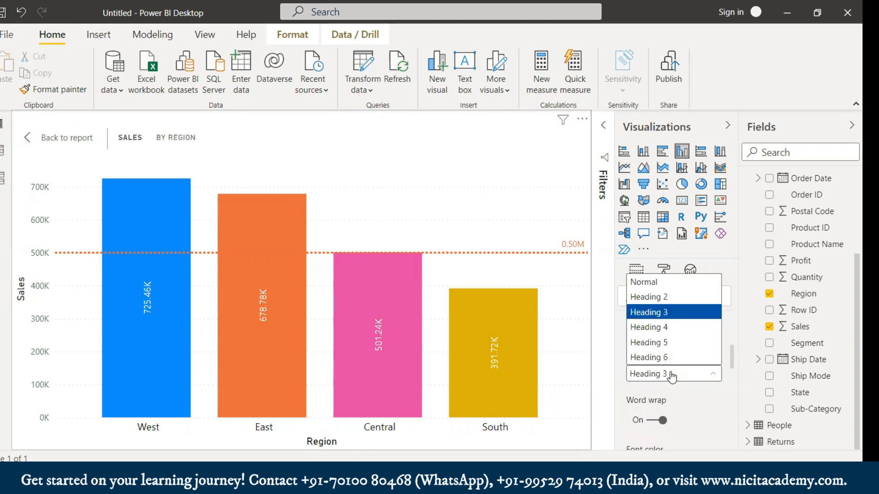
left_click(678, 326)
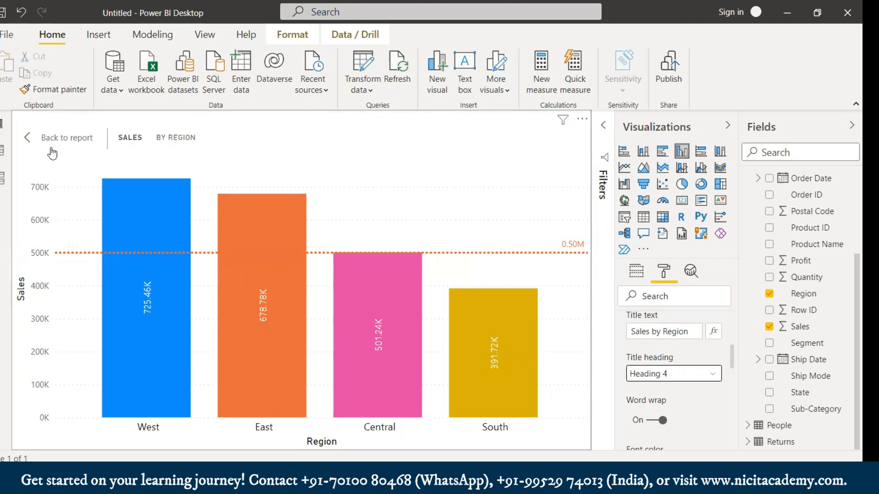
left_click(33, 140)
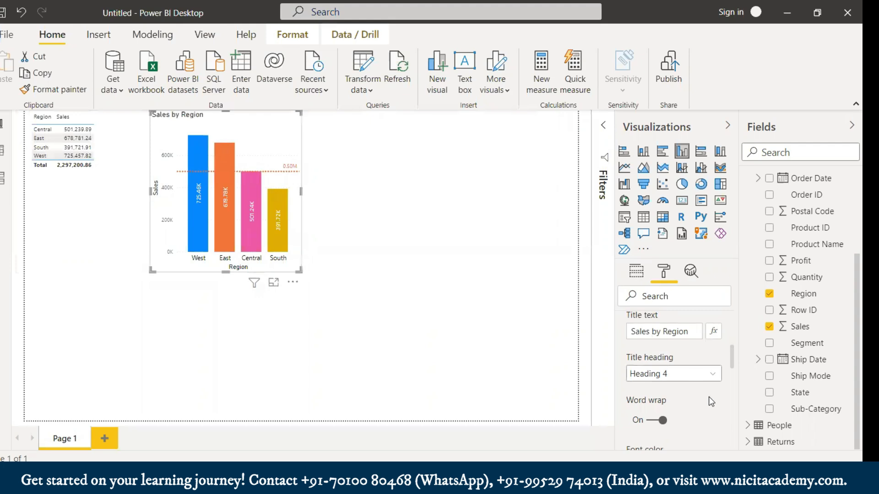
Center the "Sales by Region" title above the column chart
scroll(709, 403, "down", 3)
scroll(709, 406, "down", 2)
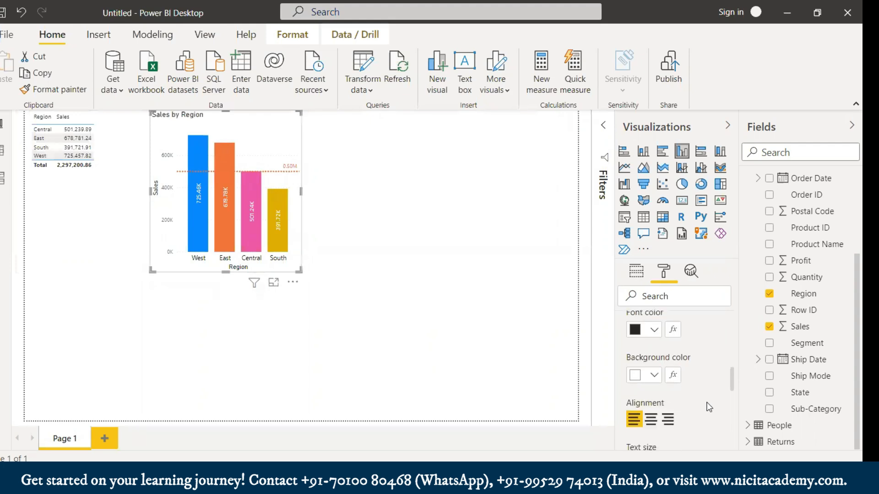
left_click(651, 420)
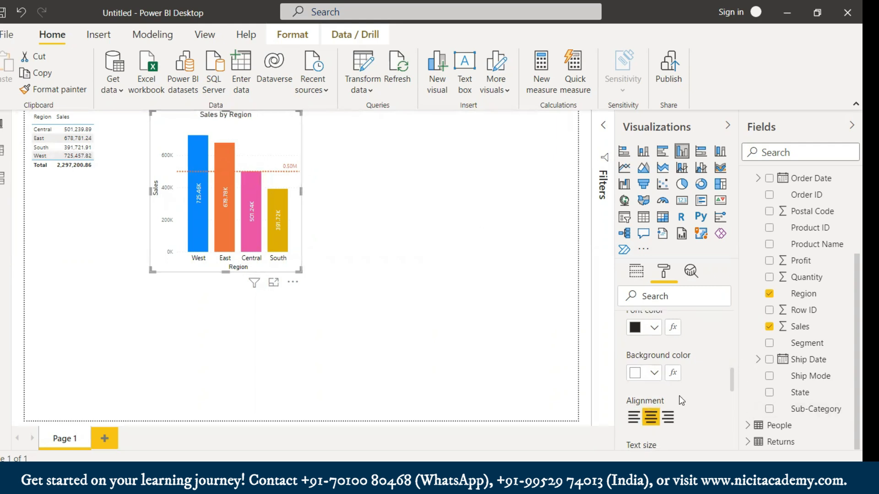
Review the chart title's text size, bold, italic, underline and font family options, then collapse the title settings
scroll(682, 401, "down", 2)
scroll(655, 408, "down", 3)
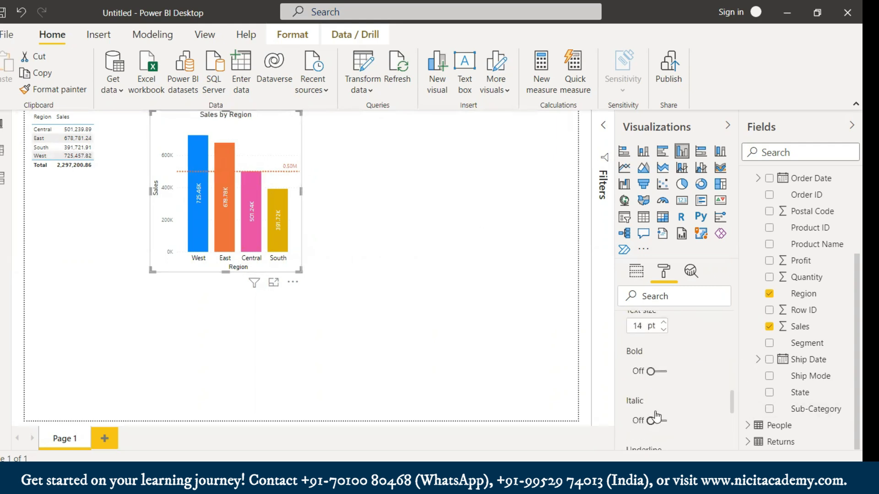
scroll(655, 384, "down", 2)
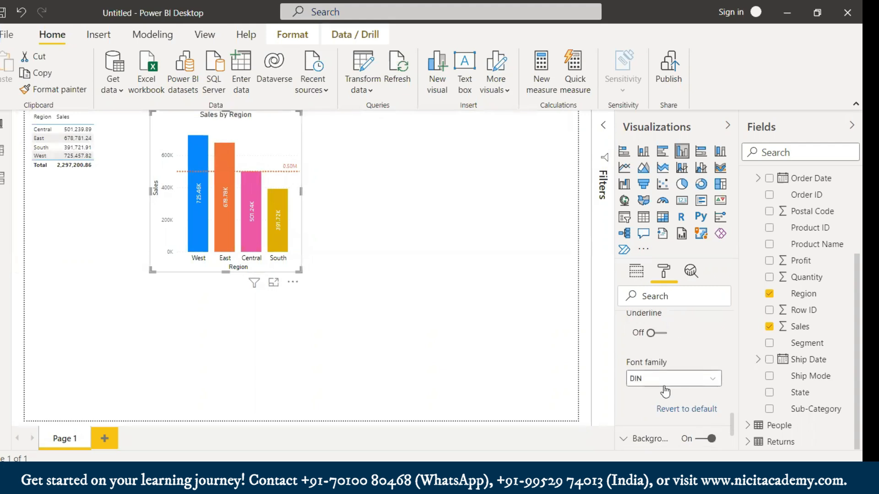
scroll(665, 392, "down", 2)
scroll(669, 396, "up", 3)
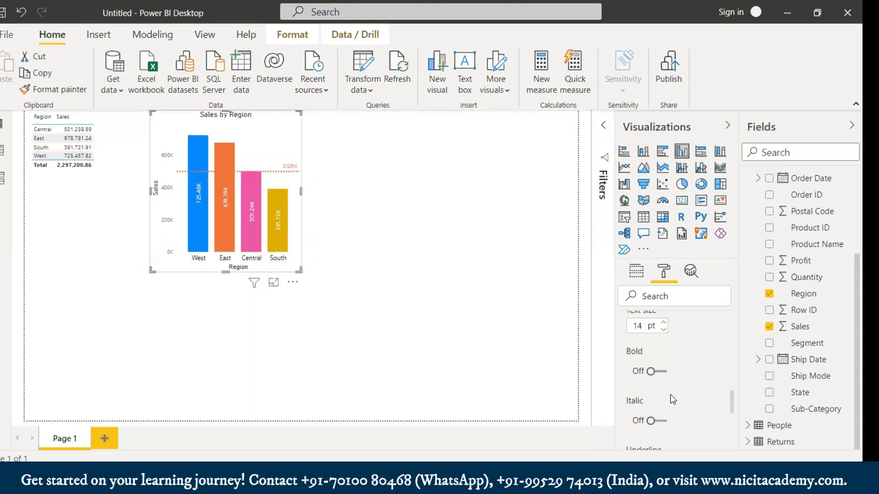
scroll(670, 394, "up", 5)
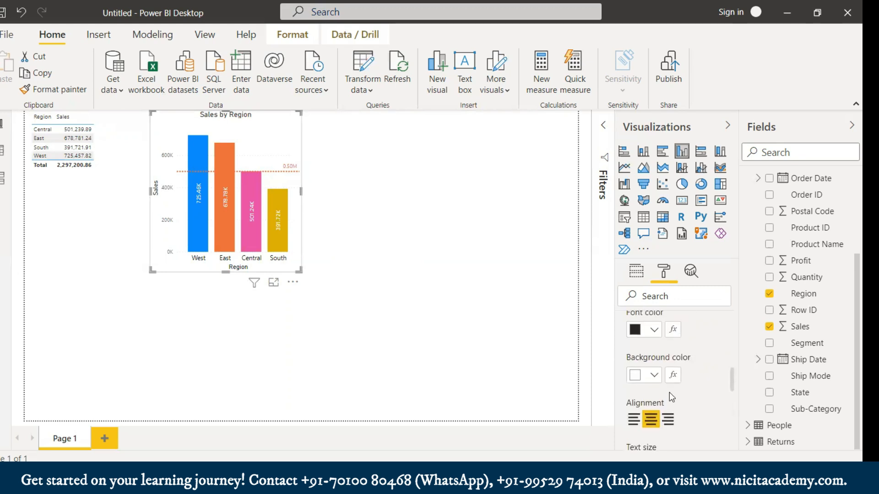
left_click(663, 358)
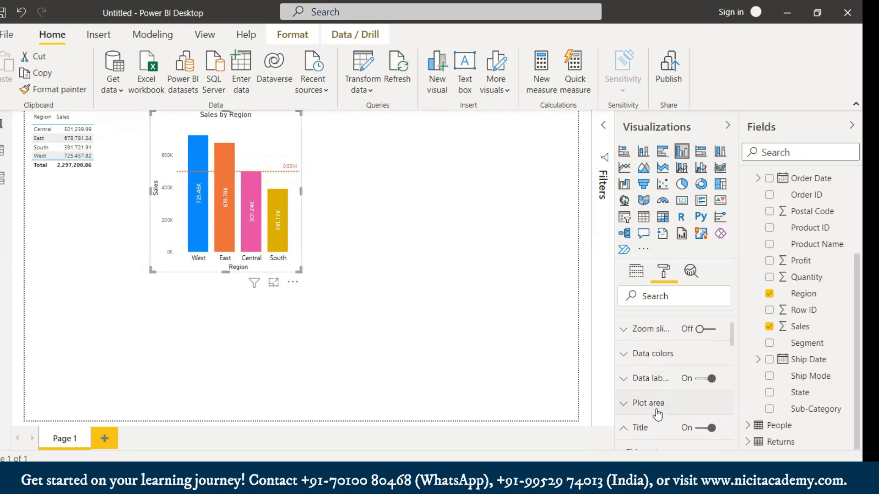
Set the column chart's background color to the lightest yellow theme tint, keeping its transparency at 0%
scroll(689, 410, "down", 3)
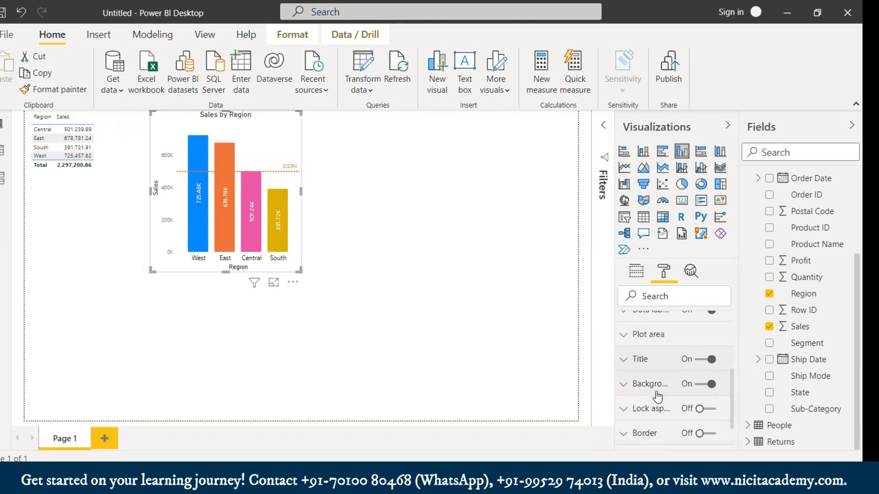
left_click(628, 387)
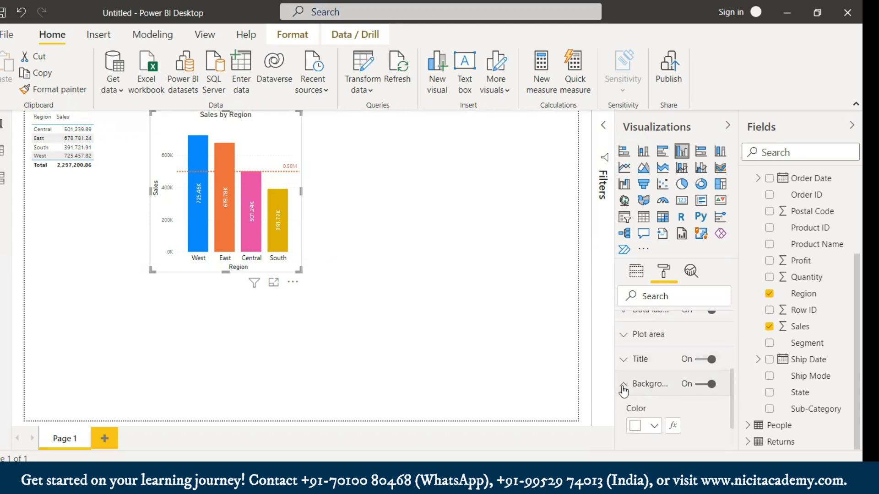
scroll(685, 383, "down", 3)
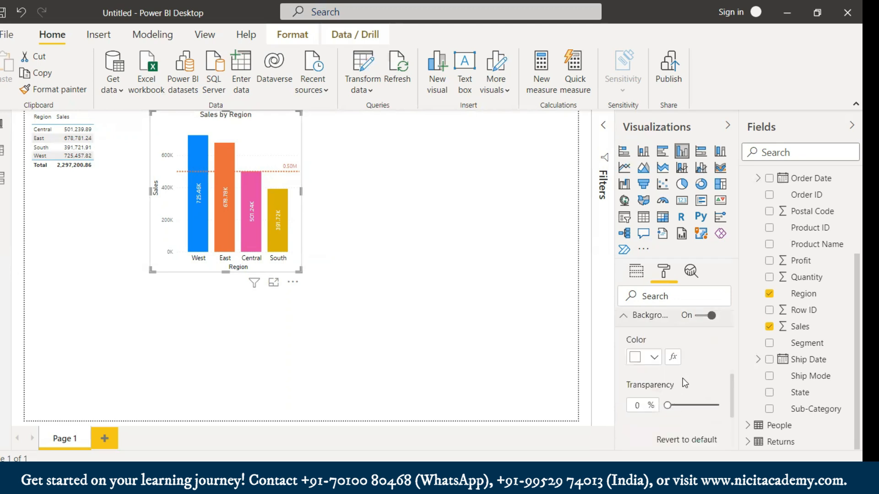
left_click(654, 359)
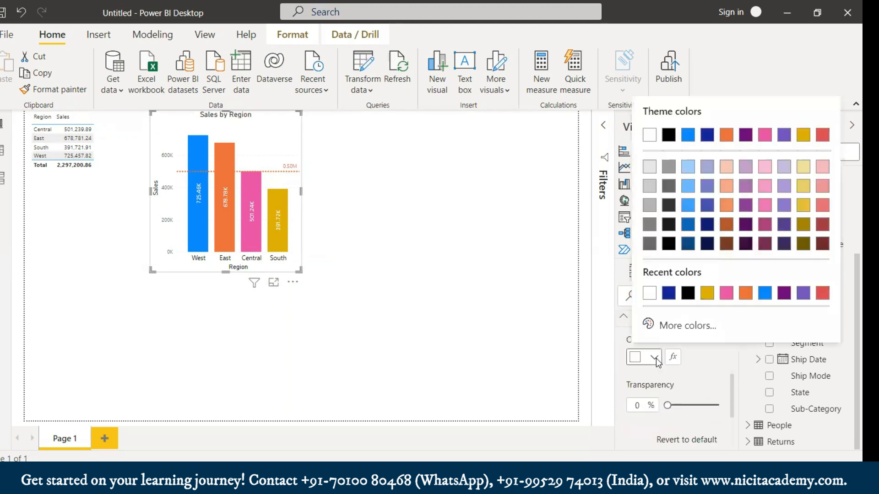
left_click(803, 167)
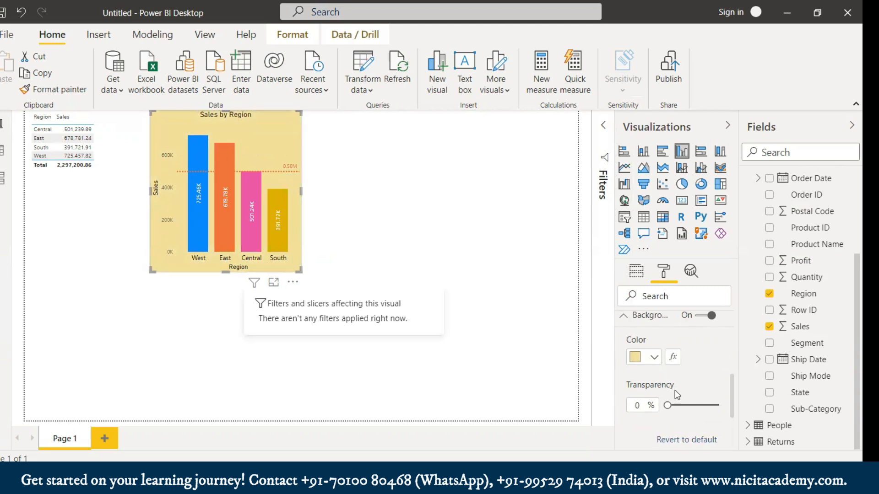
mouse_move(667, 406)
left_mouse_down()
mouse_move(736, 404)
mouse_move(655, 407)
left_mouse_up()
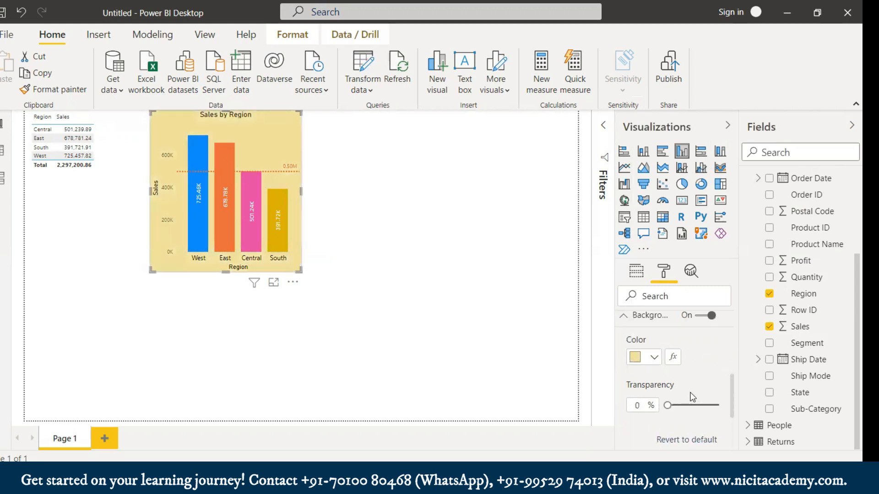
View the column chart in focus mode to check its background, then return to the report page
scroll(693, 397, "down", 3)
scroll(691, 357, "up", 5)
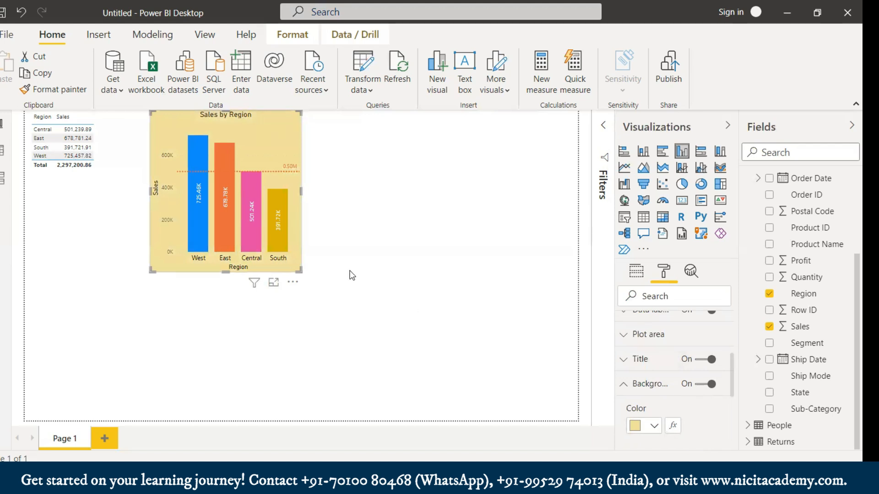
left_click(274, 283)
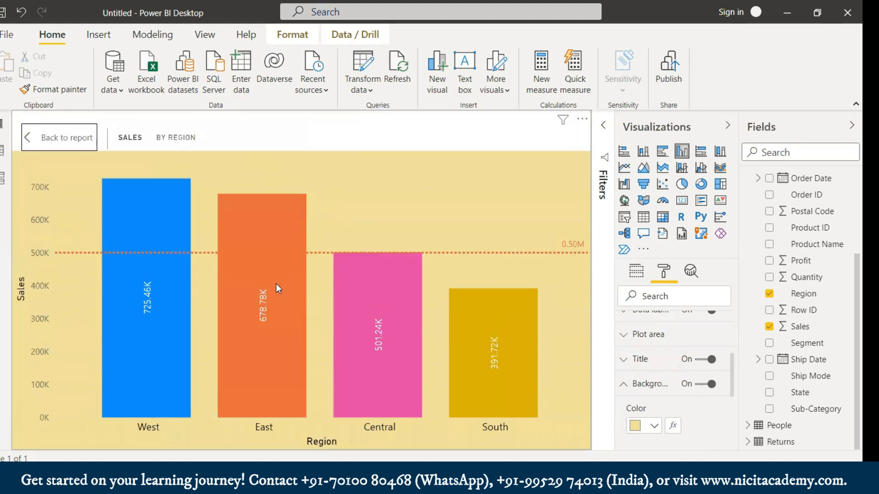
mouse_move(282, 299)
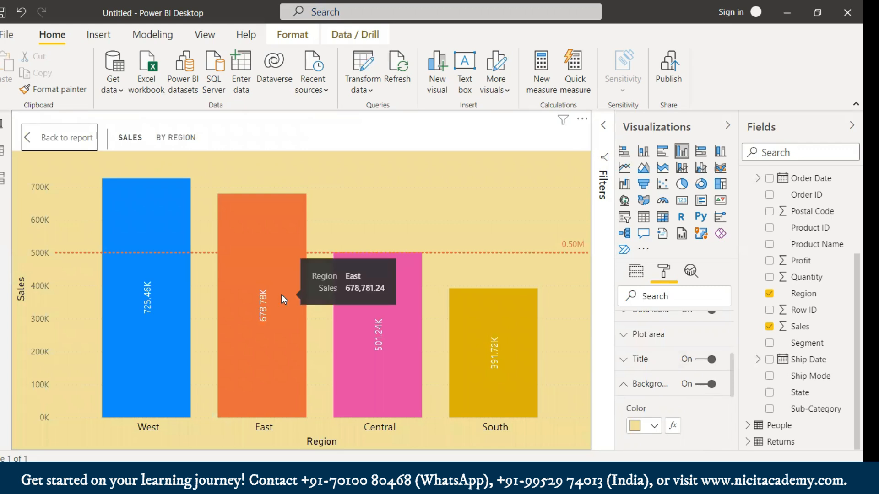
left_click(59, 138)
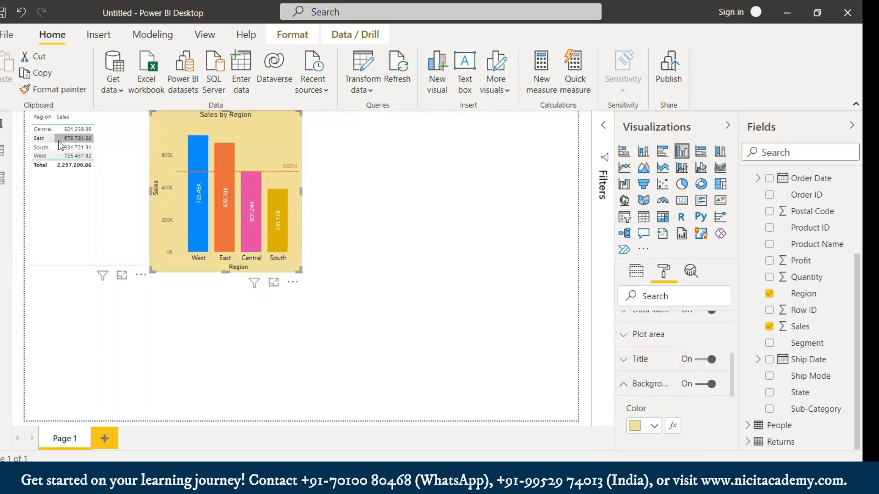
mouse_move(250, 204)
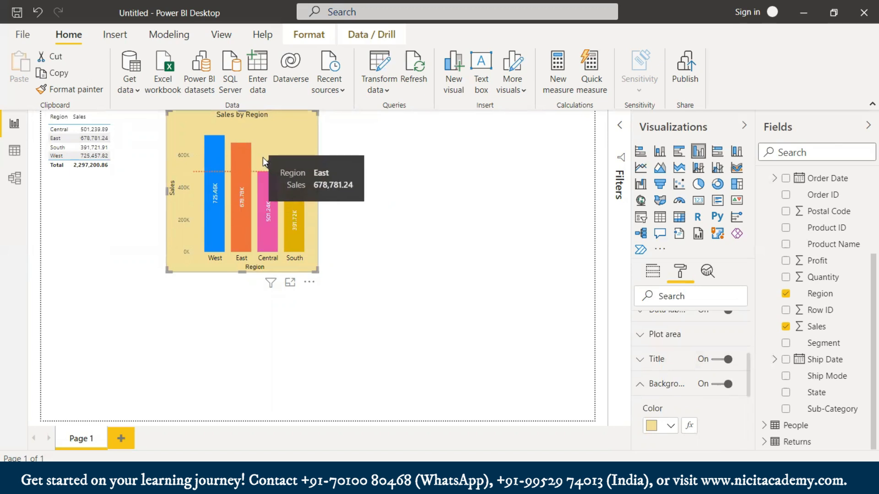
Apply gradient conditional formatting to the default column color, based on Count of Region from lowest to highest value
scroll(721, 412, "up", 5)
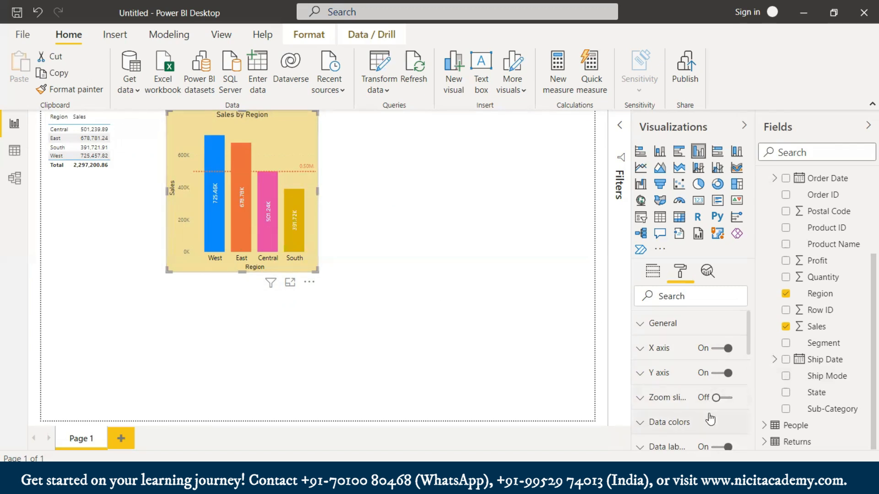
scroll(710, 420, "down", 2)
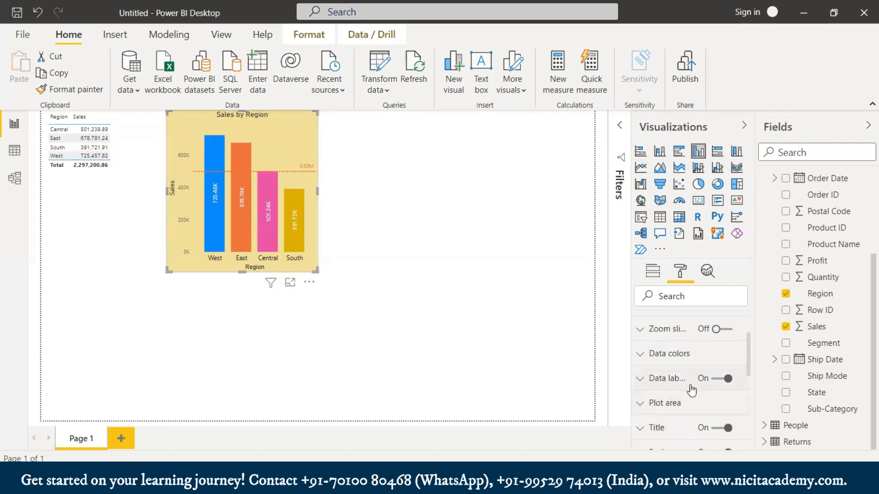
left_click(684, 356)
scroll(677, 403, "down", 2)
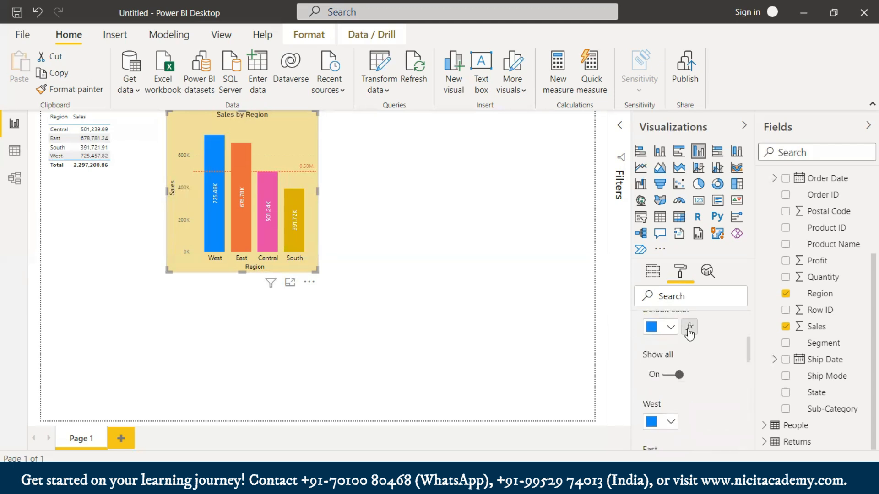
scroll(704, 374, "up", 2)
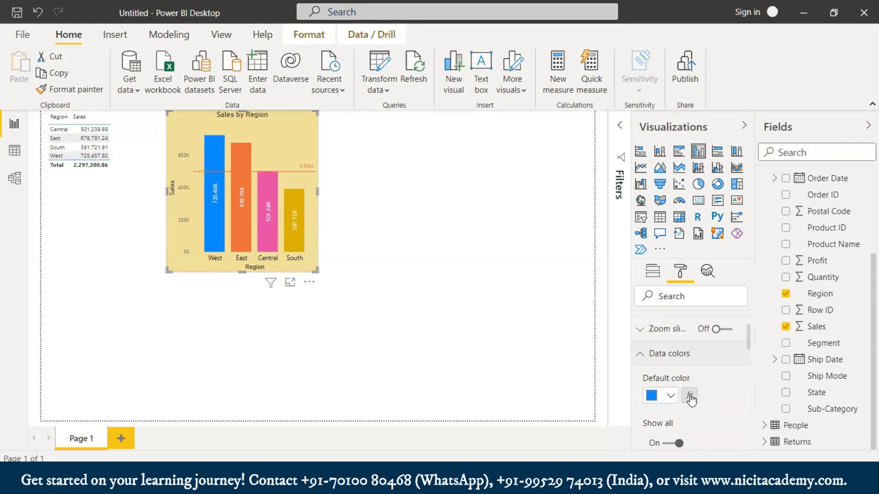
left_click(690, 396)
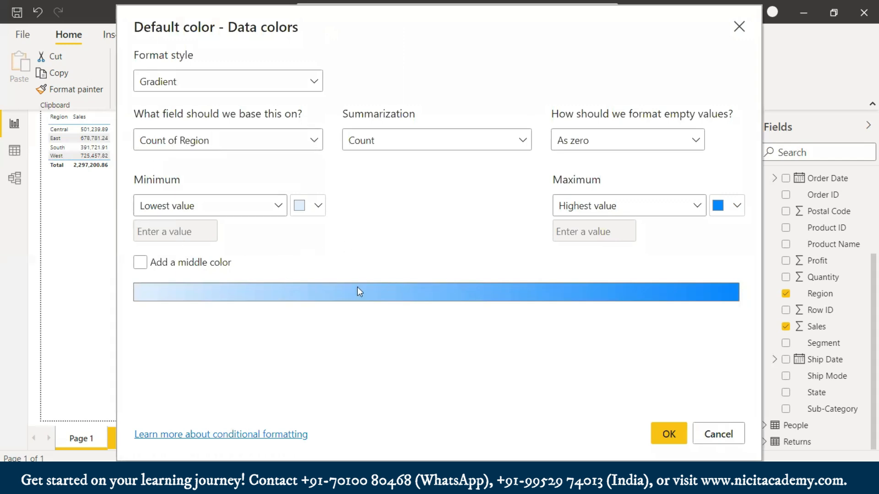
left_click(677, 433)
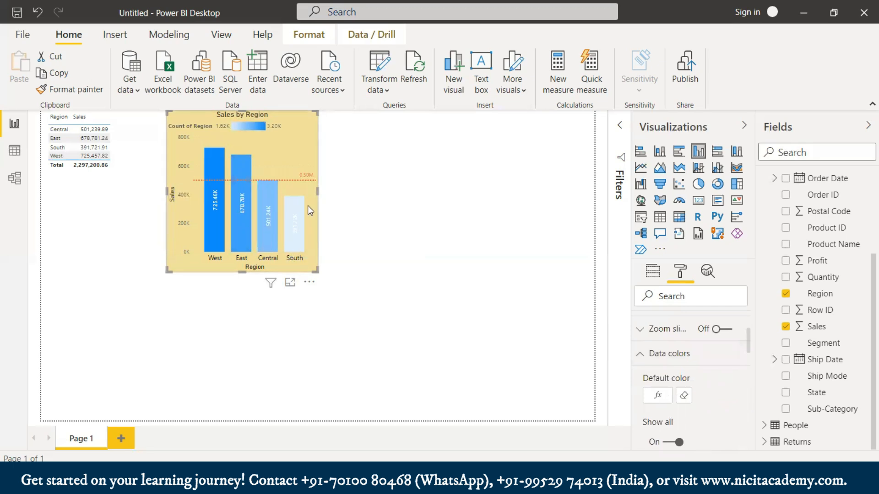
Examine the gradient-colored columns and the individual region colors in the data colors settings
mouse_move(299, 216)
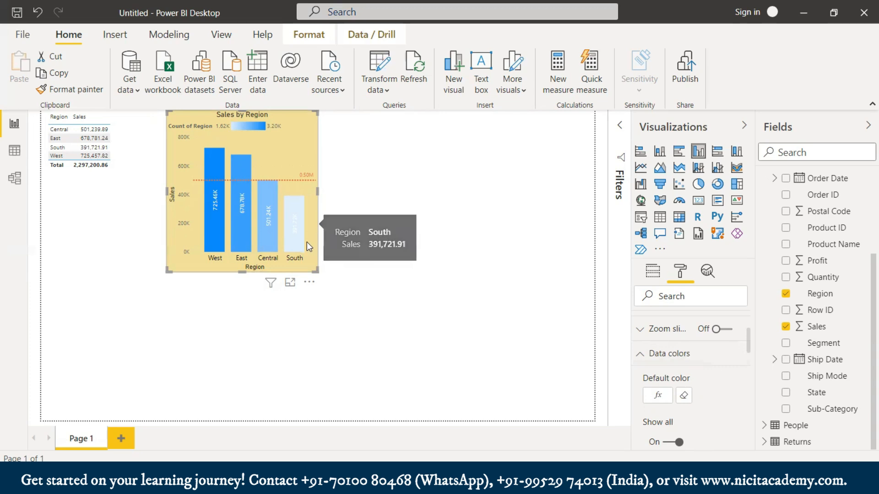
scroll(699, 397, "down", 3)
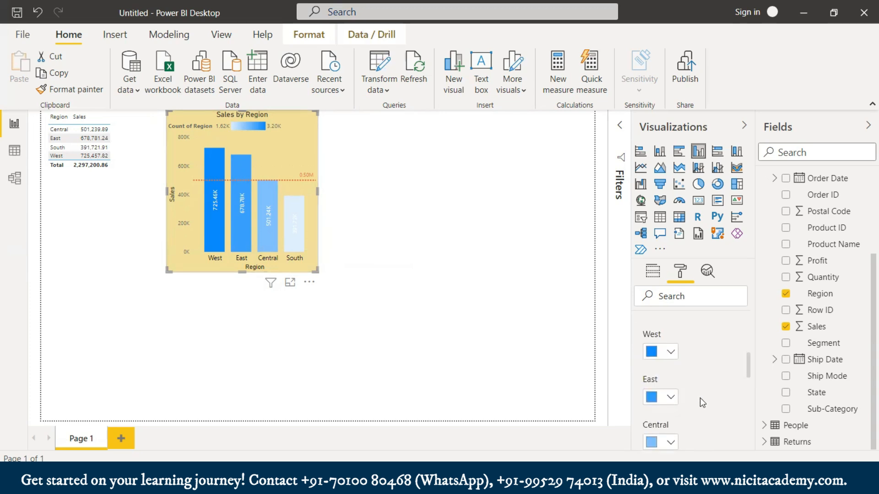
scroll(699, 398, "down", 1)
scroll(699, 403, "down", 1)
scroll(696, 390, "down", 3)
scroll(693, 388, "up", 6)
scroll(689, 369, "up", 2)
scroll(677, 390, "up", 2)
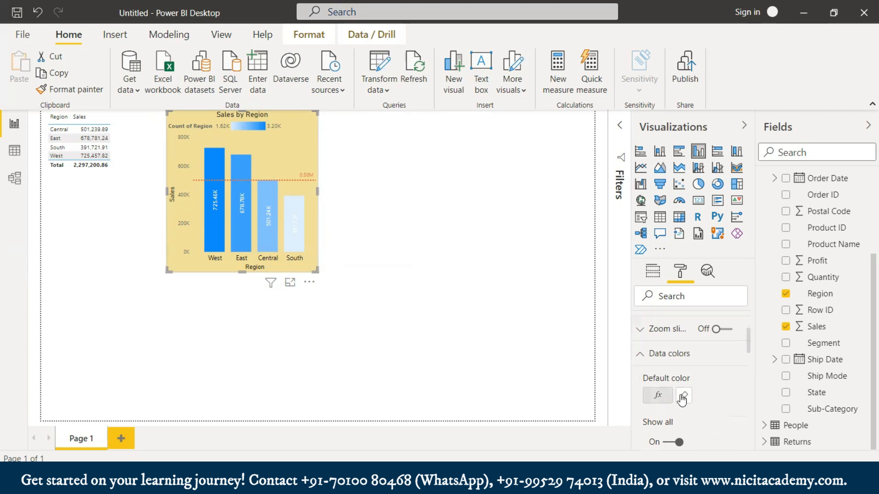
Review the default column color's conditional formatting rule, then examine the chart's field wells from Axis to Drill through
left_click(668, 397)
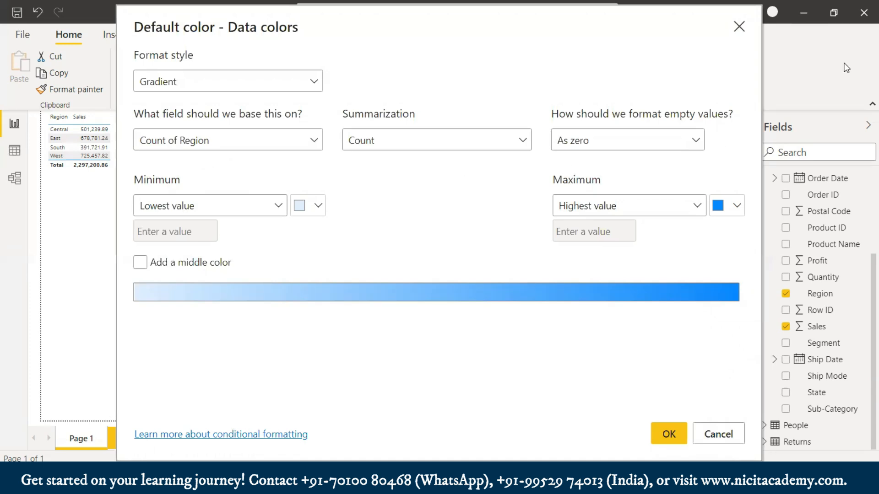
left_click(739, 27)
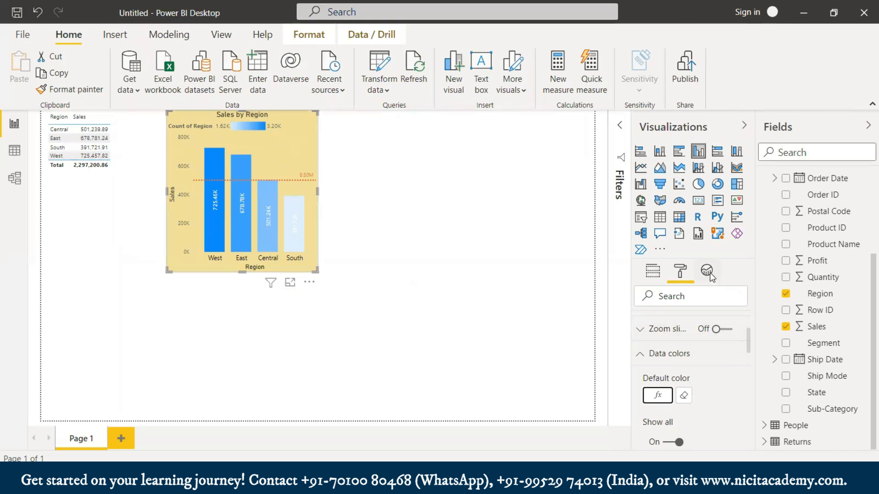
left_click(653, 271)
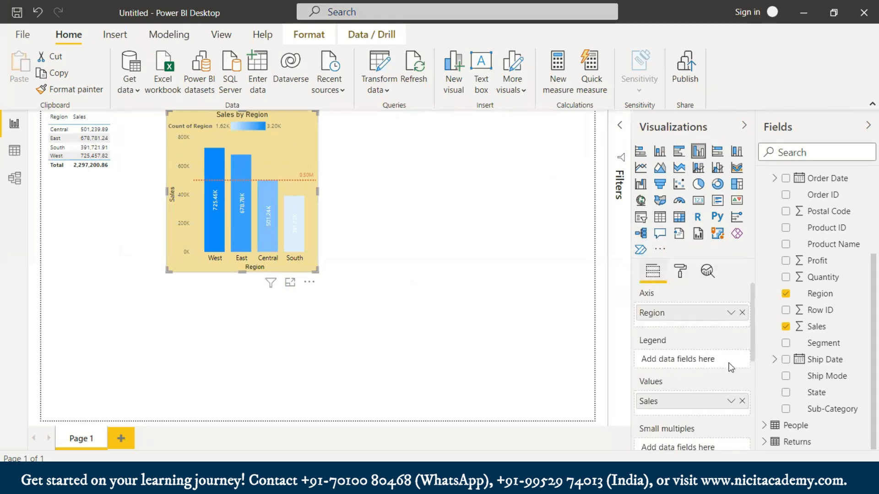
scroll(726, 392, "down", 3)
scroll(710, 357, "up", 3)
scroll(680, 367, "down", 5)
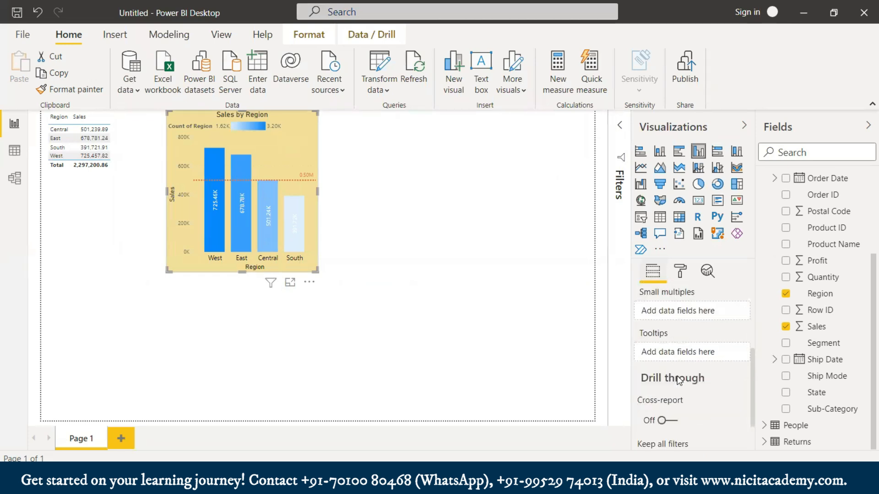
scroll(676, 380, "up", 2)
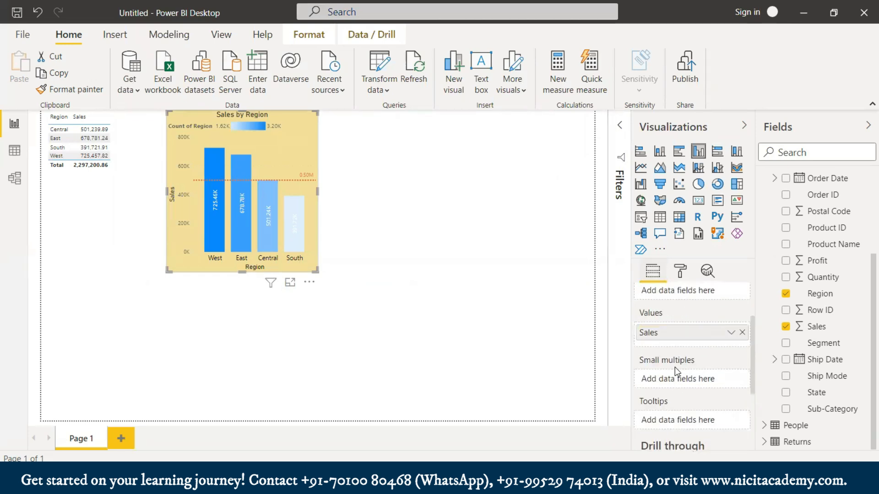
scroll(673, 421, "down", 1)
scroll(673, 421, "down", 2)
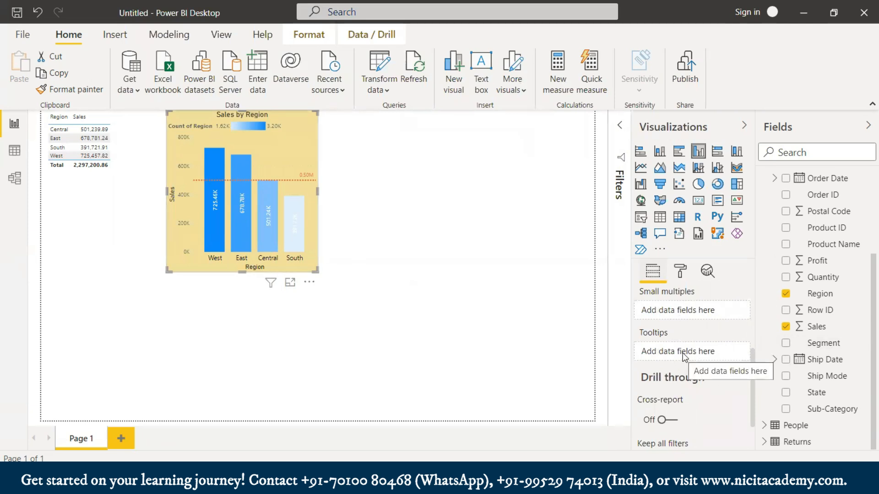
scroll(684, 357, "down", 1)
scroll(688, 370, "up", 3)
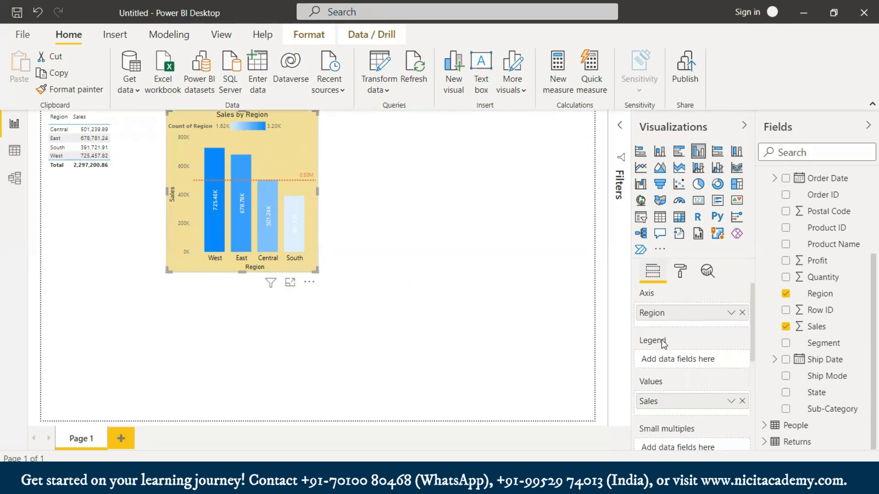
Add the Profit field to the column chart's values below Sales
scroll(664, 343, "down", 3)
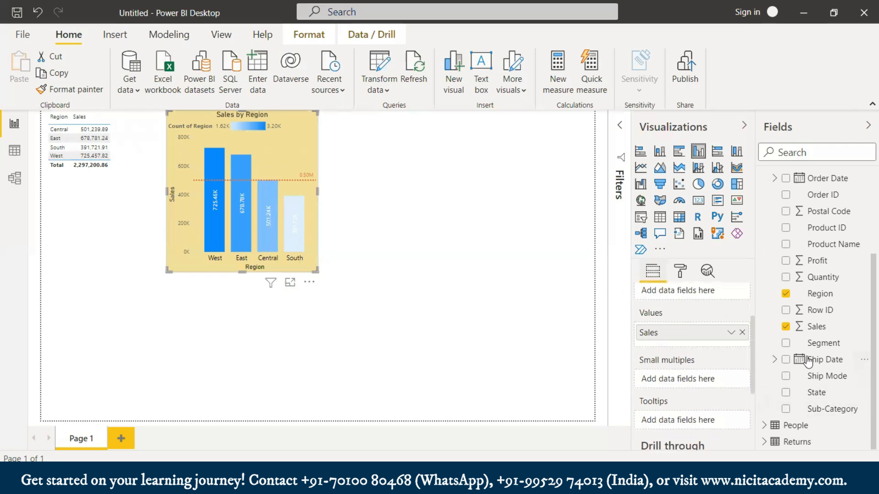
left_click_drag(819, 266, 707, 342)
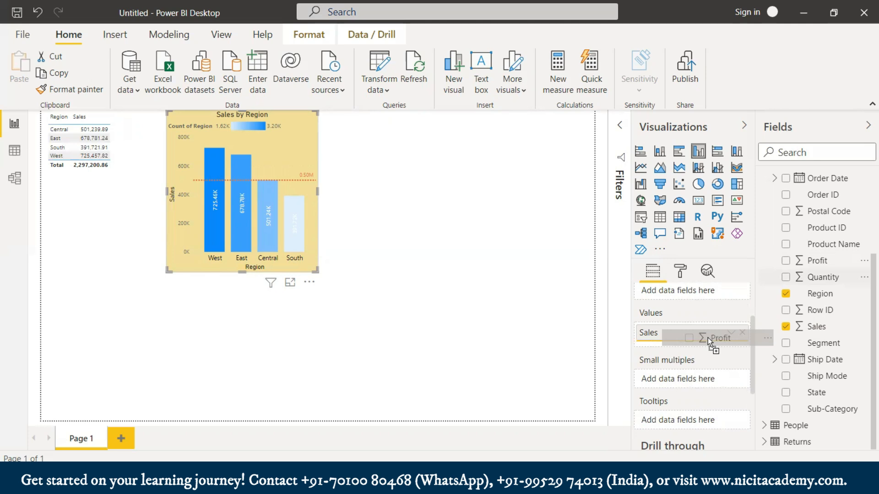
left_click_drag(707, 337, 707, 337)
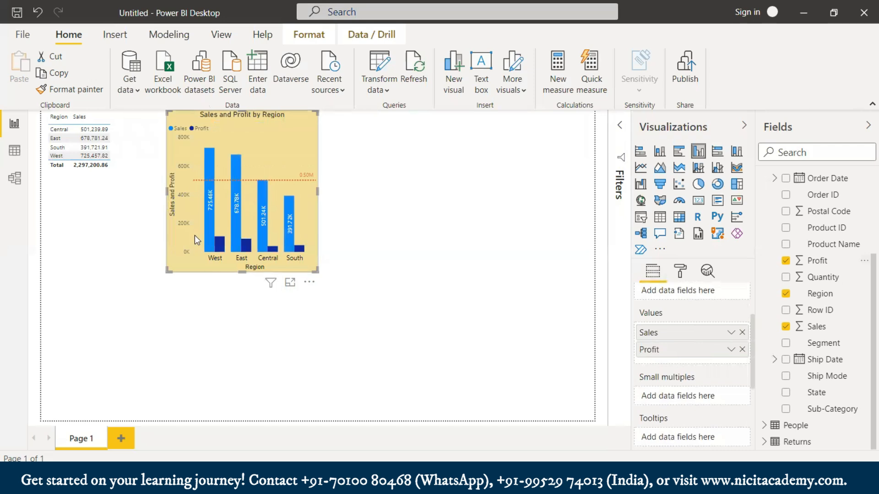
Inspect the Sales and Profit columns for each region, including in focus mode, and return to the report page
mouse_move(209, 204)
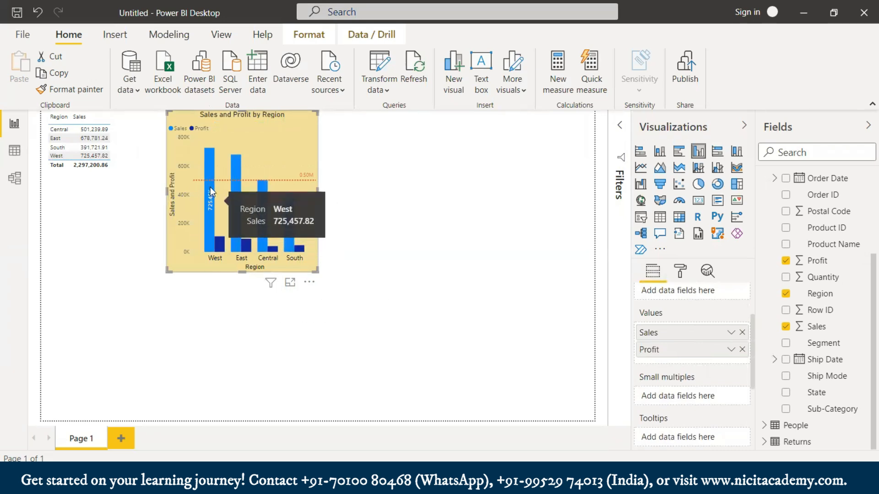
mouse_move(223, 249)
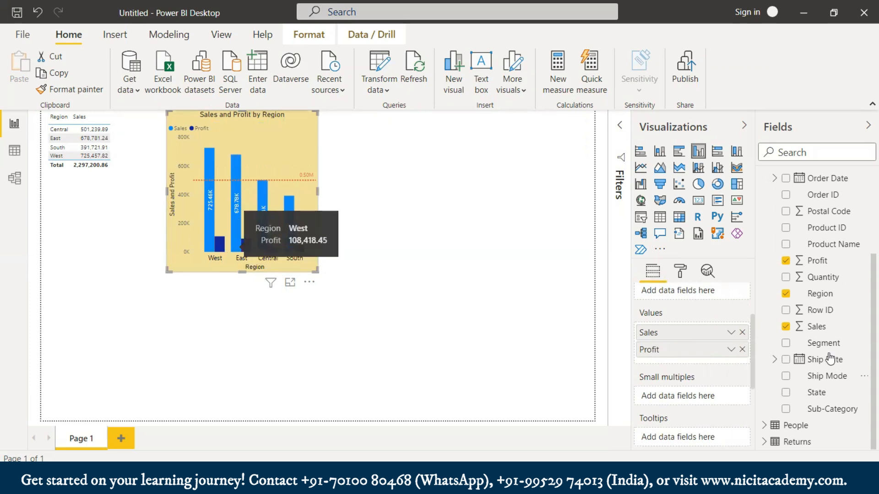
left_click(681, 273)
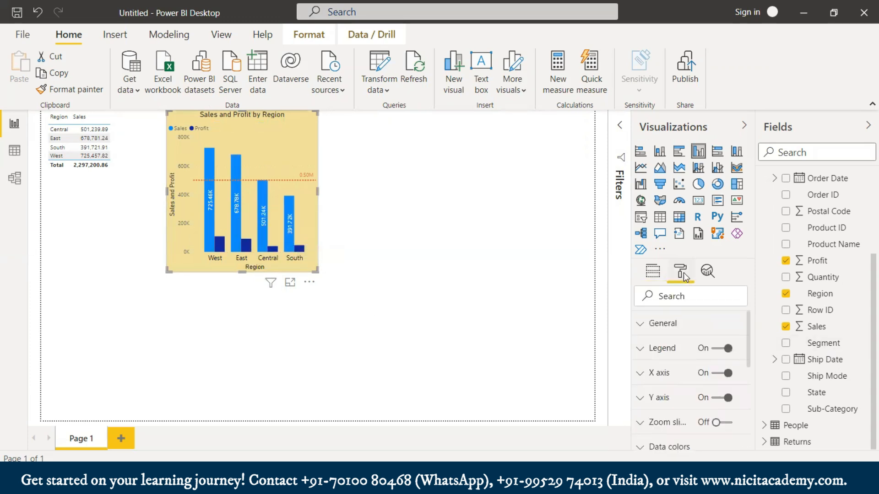
scroll(704, 395, "down", 5)
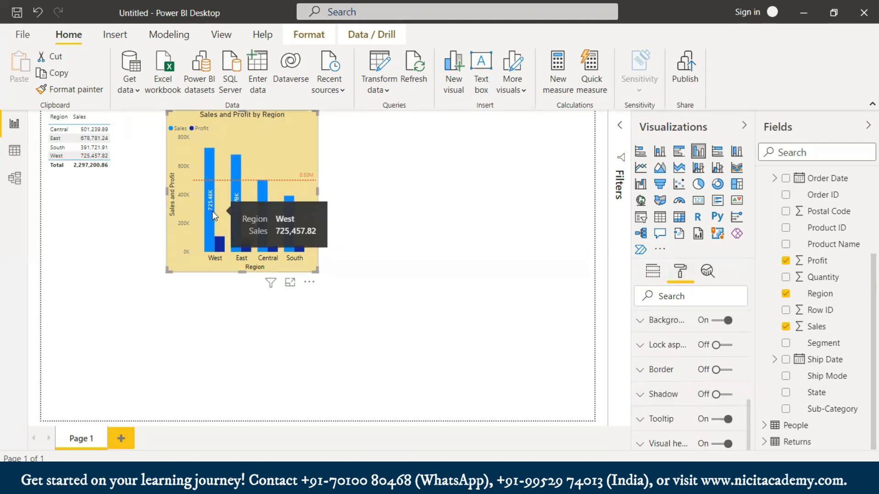
mouse_move(225, 251)
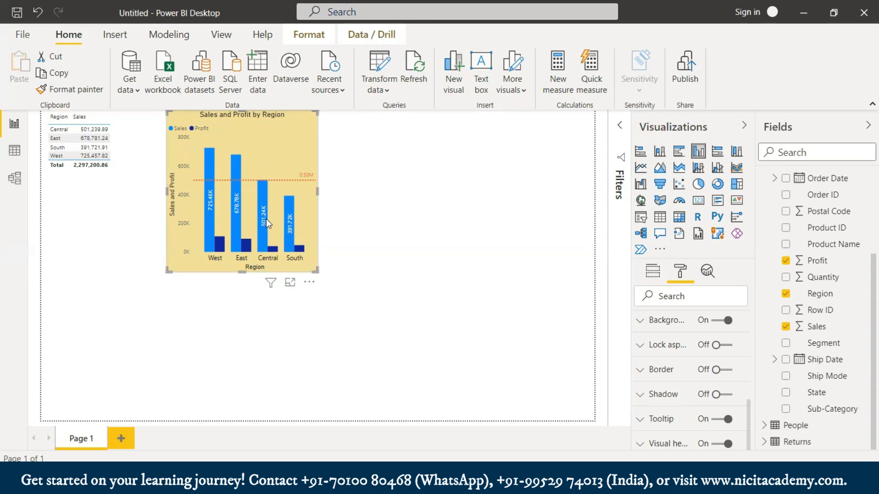
left_click(288, 287)
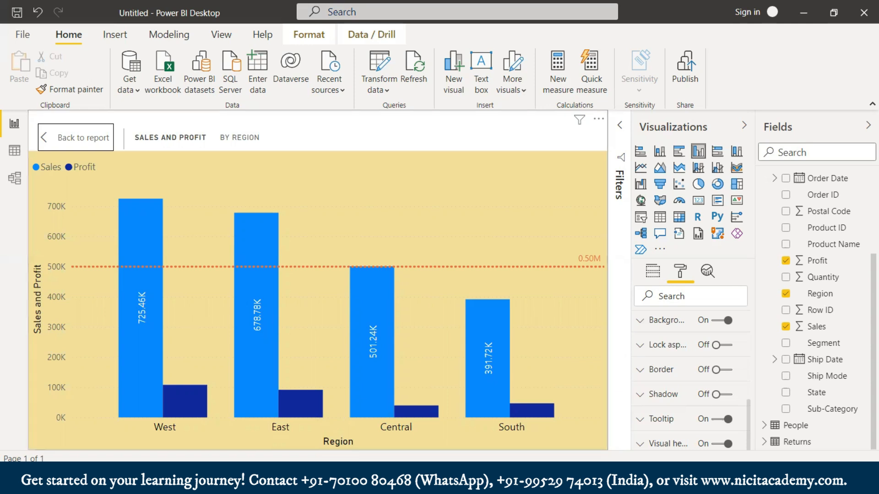
mouse_move(288, 484)
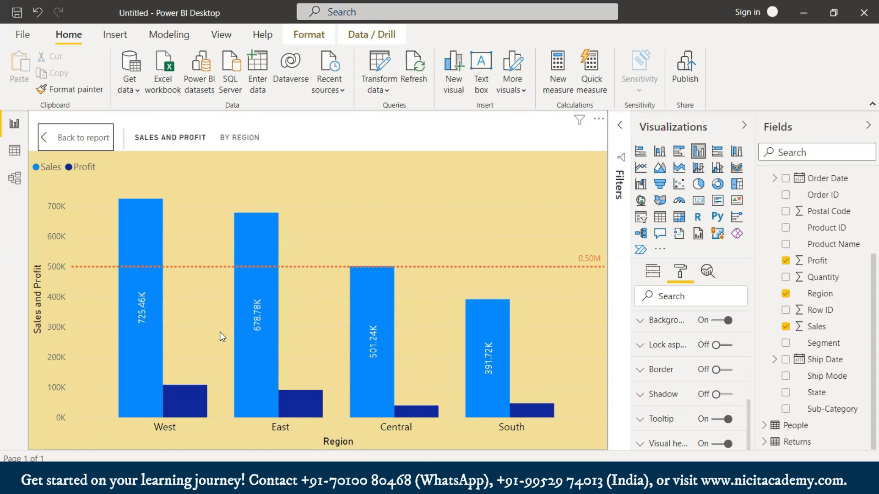
left_click(68, 138)
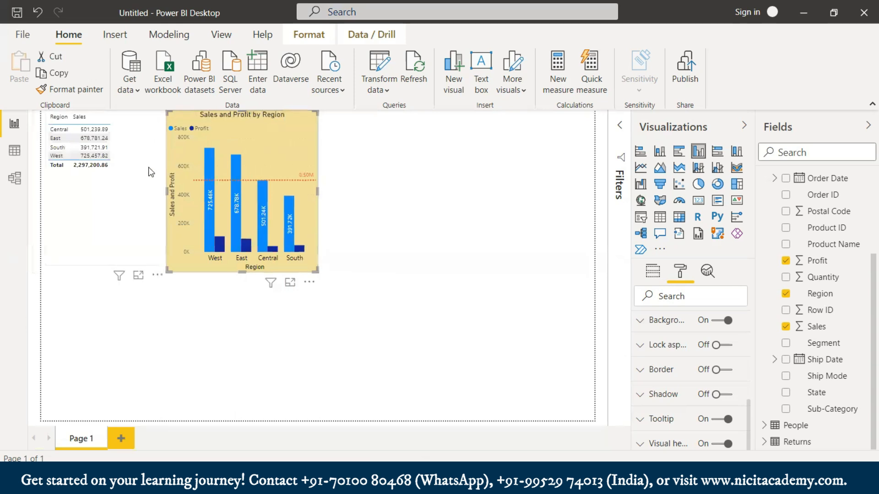
Duplicate the Sales and Profit by Region column chart and place the copy directly to the right of the original
left_click(123, 229)
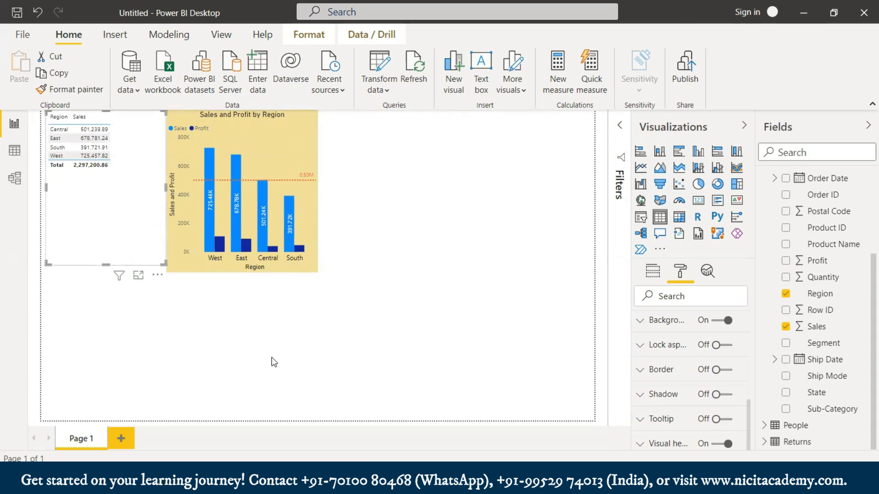
left_click(258, 144)
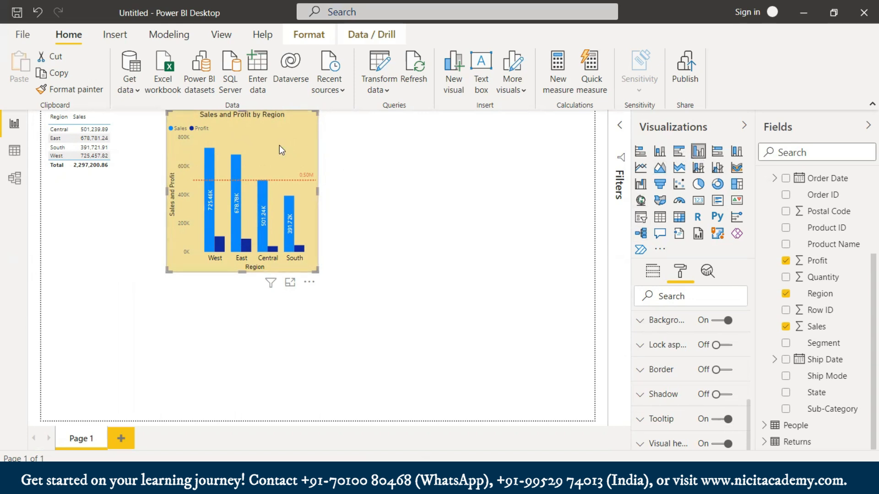
left_click(367, 144)
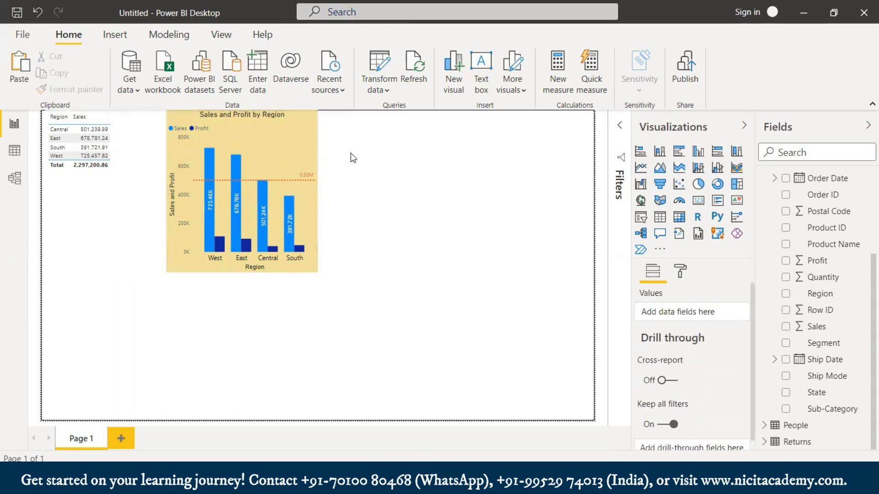
left_click(264, 141)
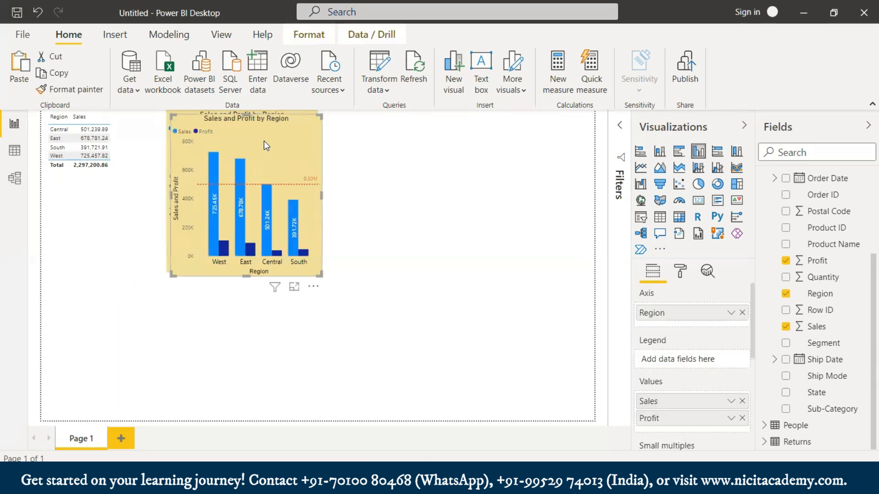
left_click_drag(247, 128, 403, 119)
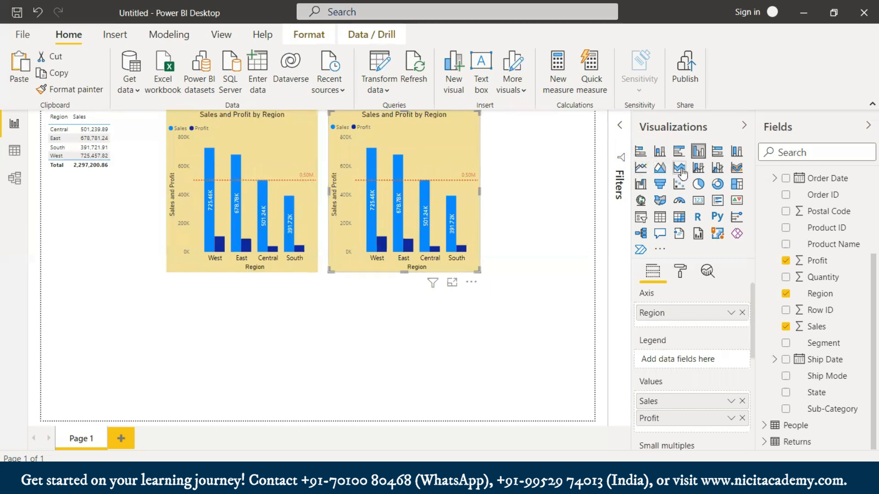
Convert the copied chart to a line and stacked column chart and move Profit from the column values to the line values
left_click(698, 170)
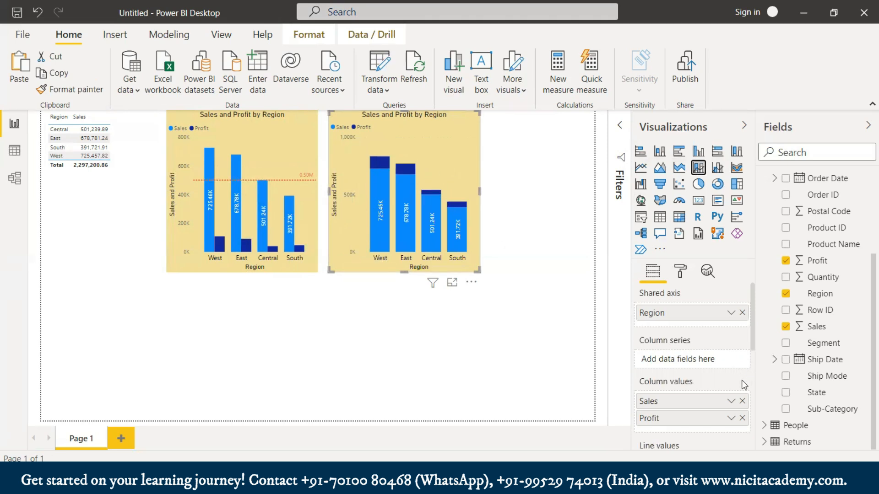
scroll(697, 378, "down", 3)
left_click_drag(703, 356, 689, 397)
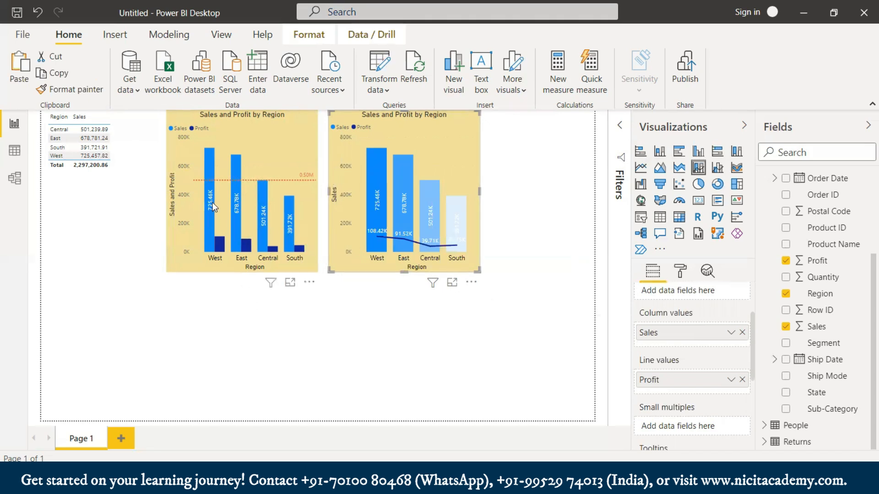
Set the legend position of the line and stacked column chart to Right
mouse_move(437, 223)
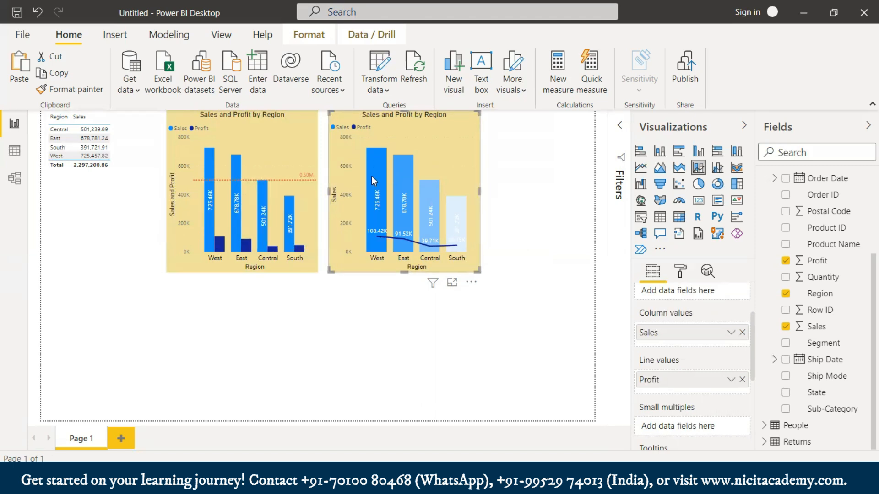
mouse_move(401, 162)
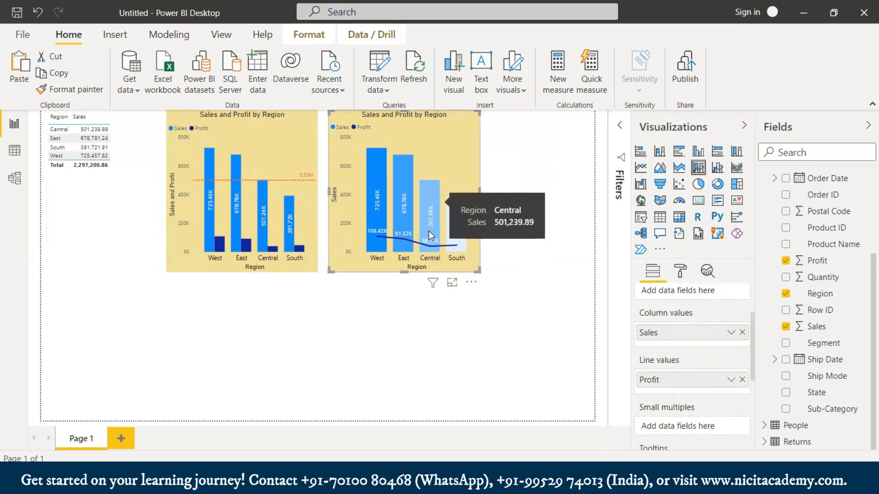
mouse_move(461, 246)
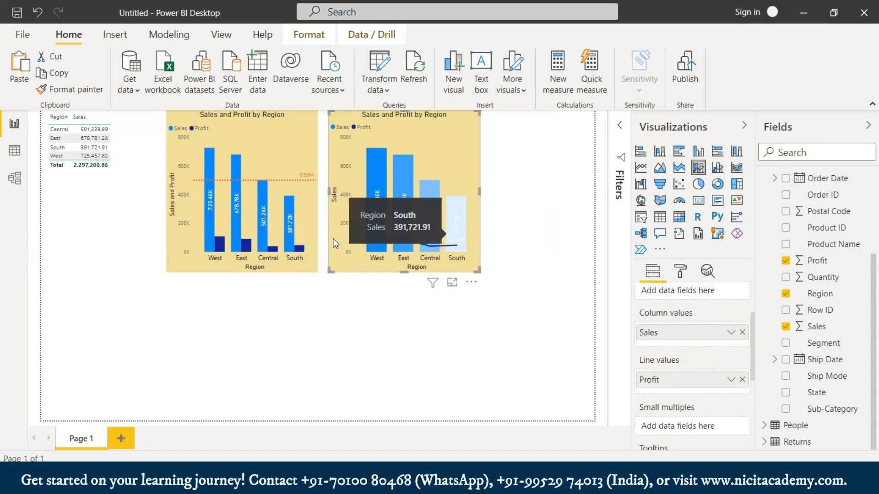
mouse_move(226, 244)
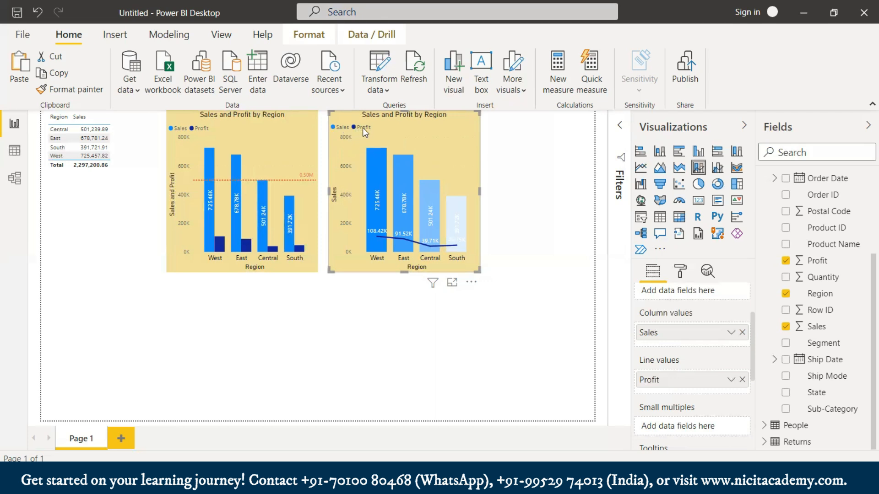
left_click(681, 275)
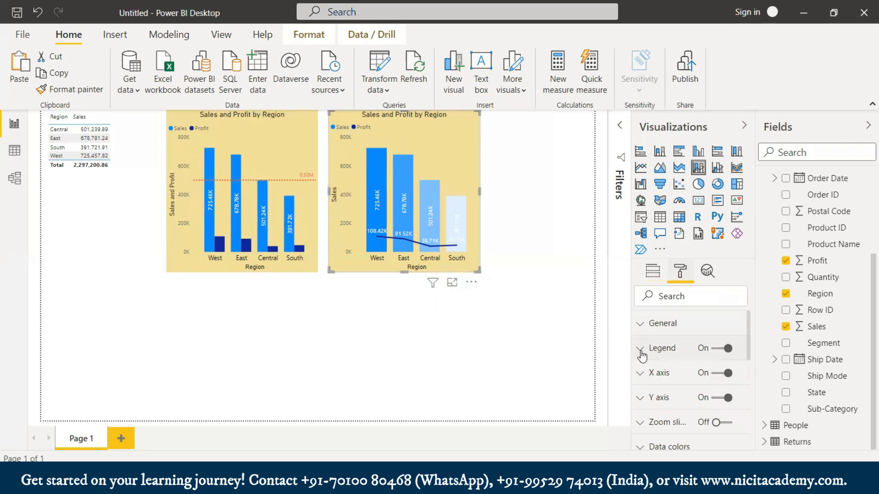
left_click(673, 358)
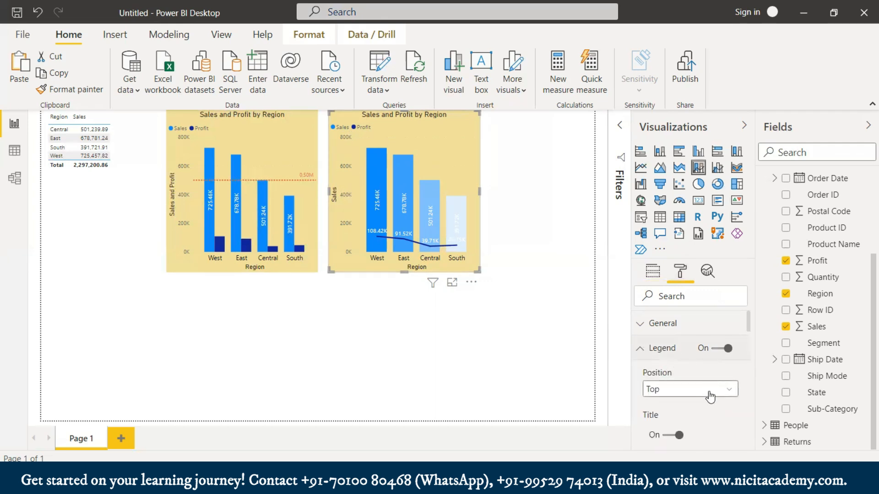
left_click(729, 390)
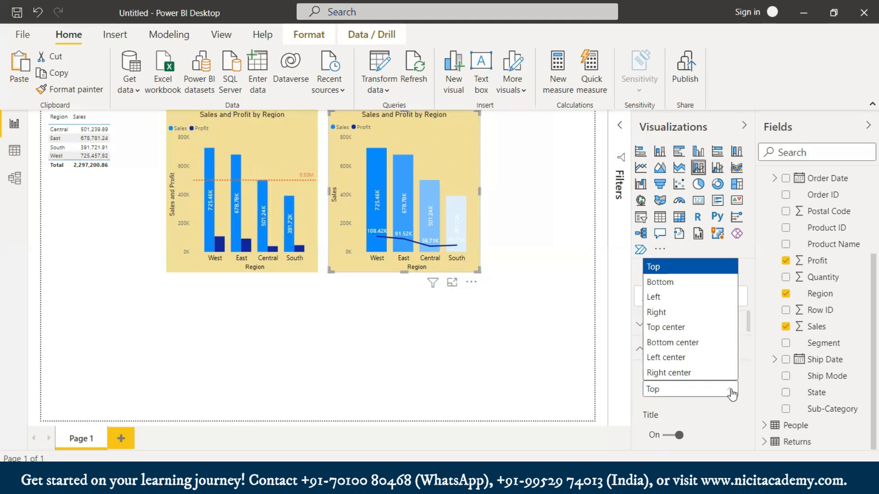
left_click(668, 312)
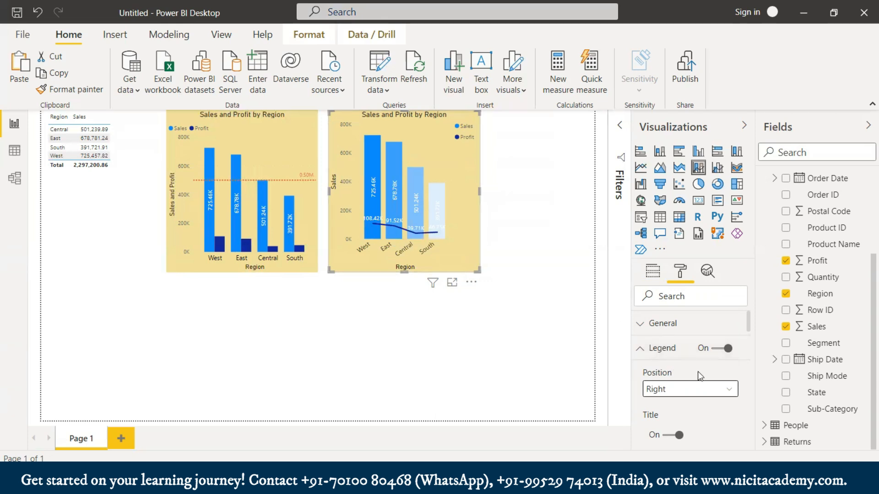
Review the legend title, name, color, font and line style options of the line and stacked column chart
scroll(699, 377, "down", 3)
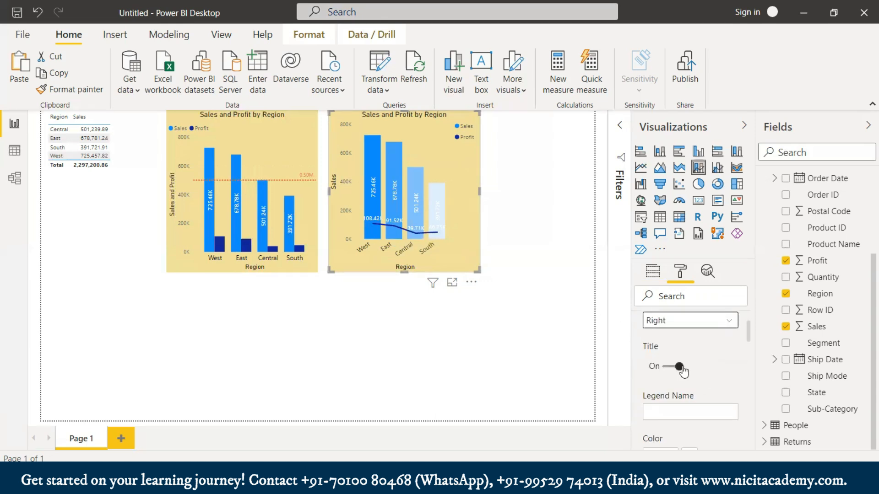
left_click(676, 415)
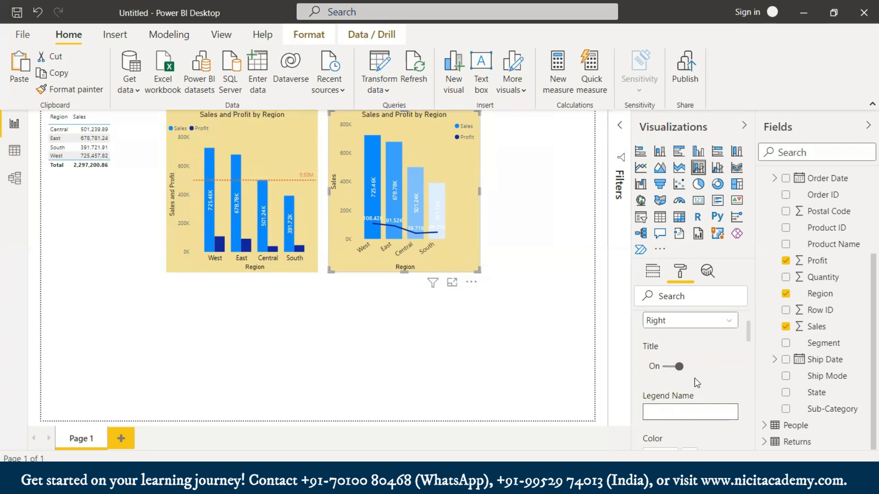
scroll(694, 383, "down", 3)
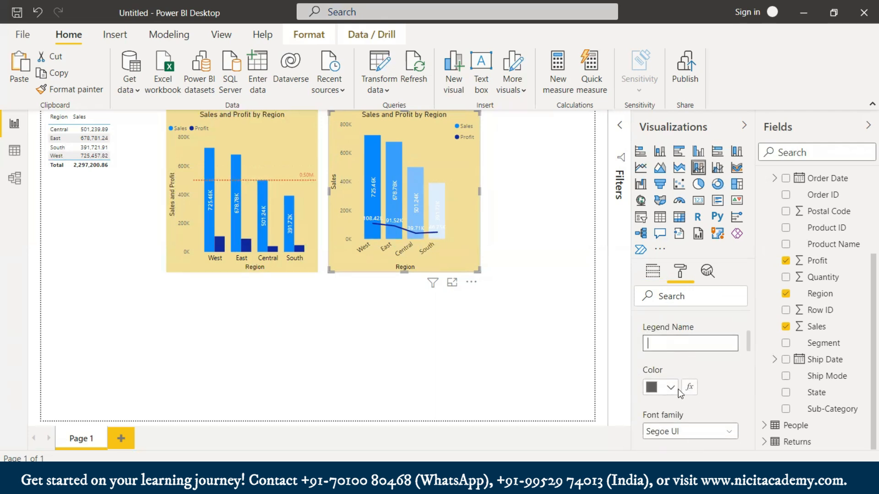
scroll(683, 405, "down", 6)
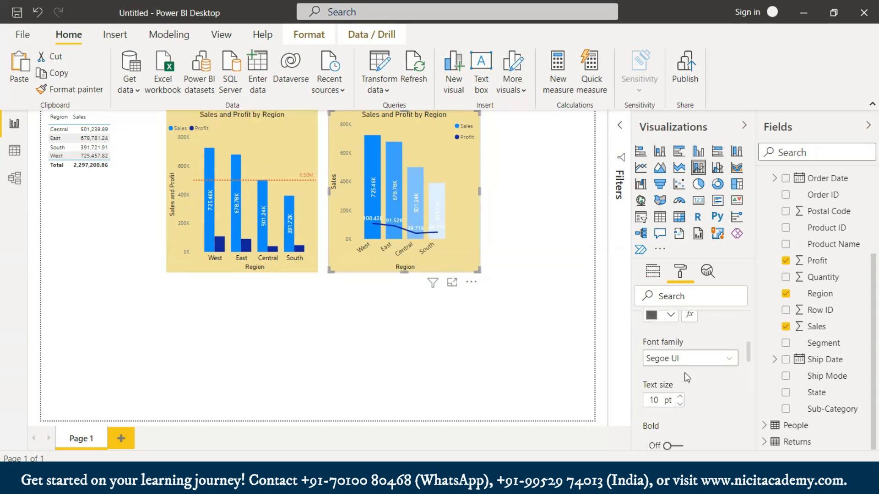
scroll(687, 382, "down", 5)
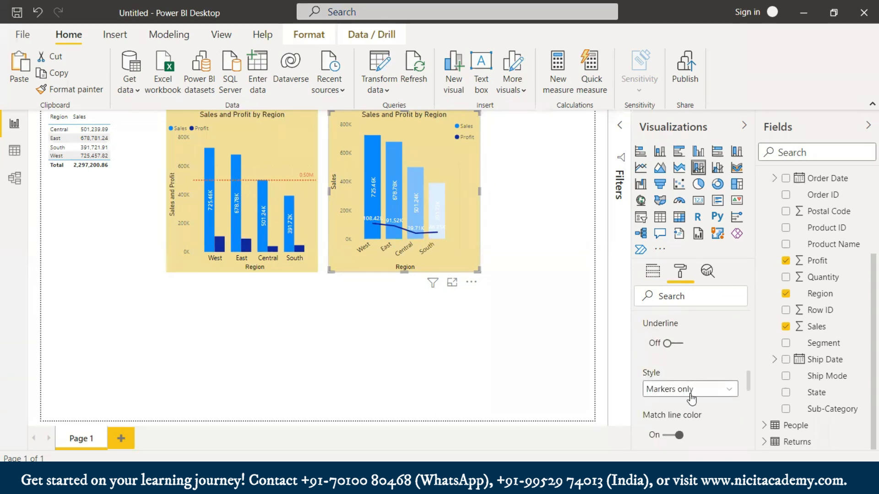
scroll(692, 404, "up", 10)
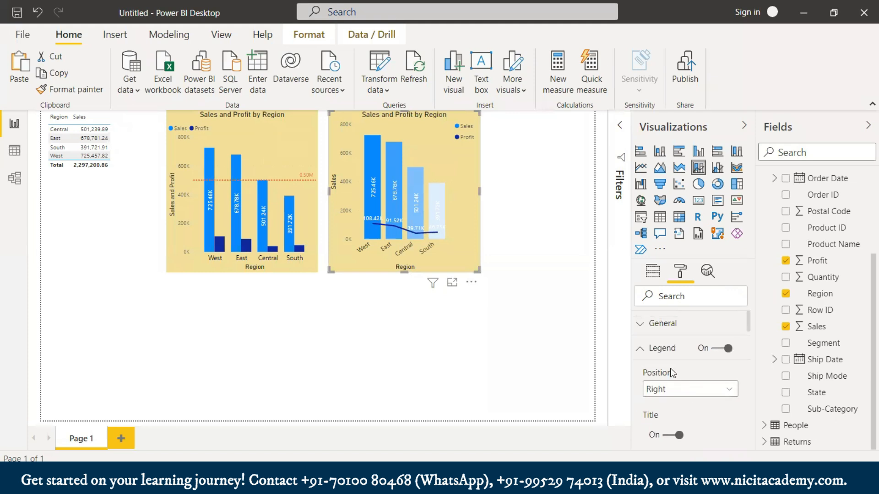
left_click(641, 352)
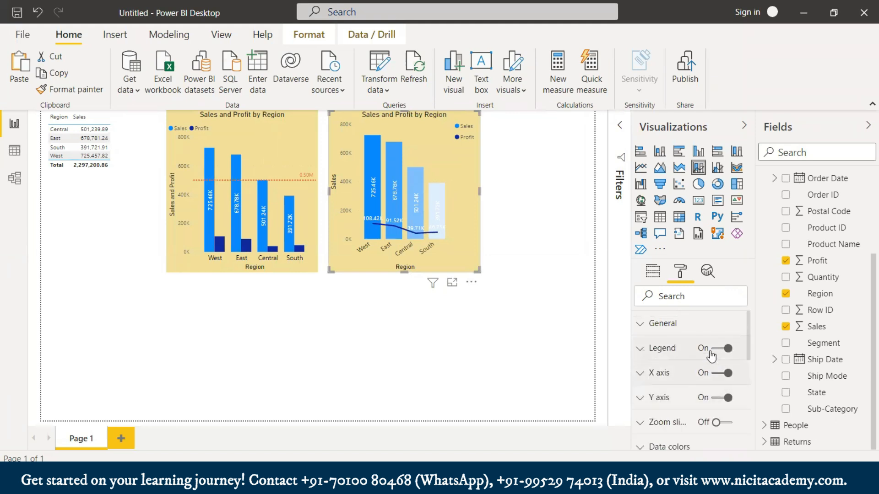
Review the general responsive, position, size, layer order and alt text settings of the line and stacked column chart
left_click(676, 326)
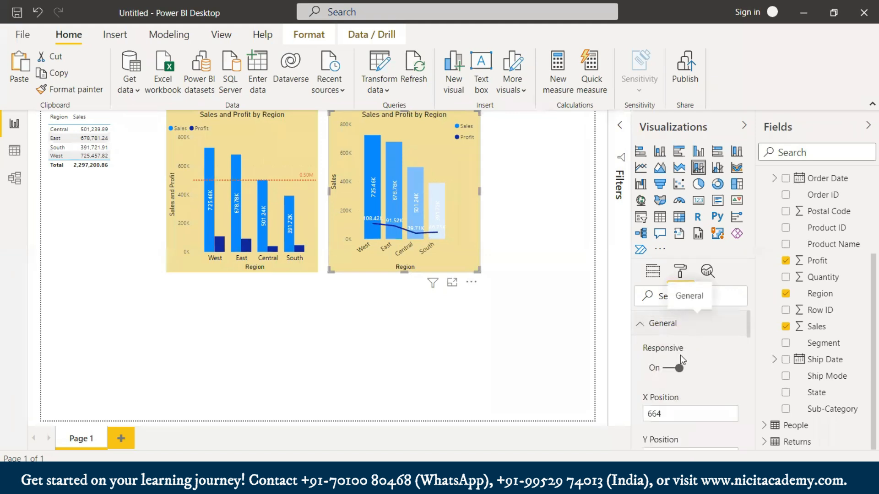
left_click(679, 410)
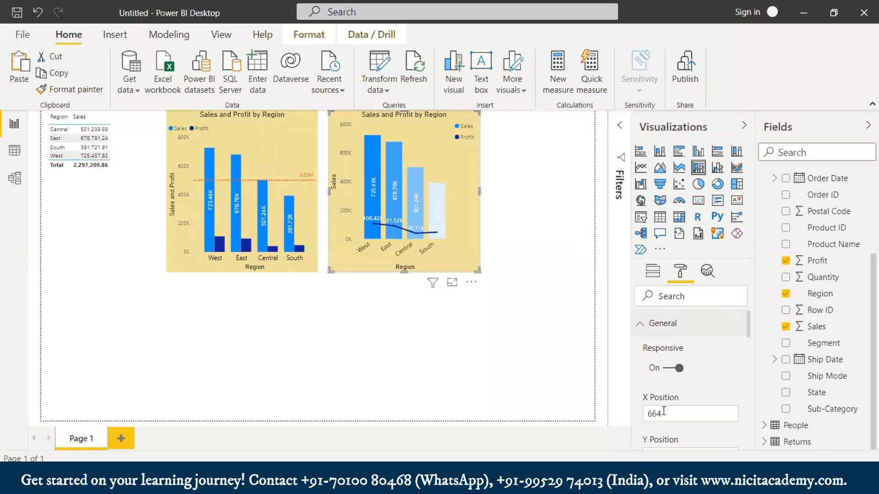
scroll(678, 411, "down", 3)
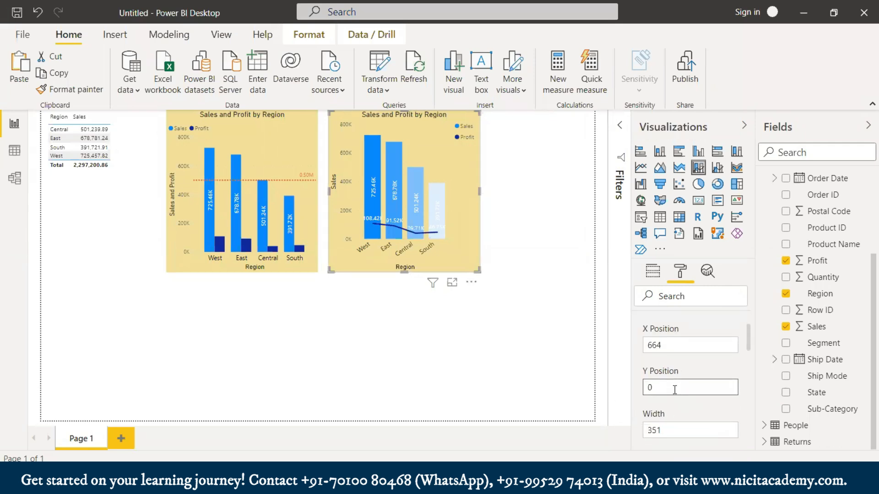
scroll(674, 389, "down", 3)
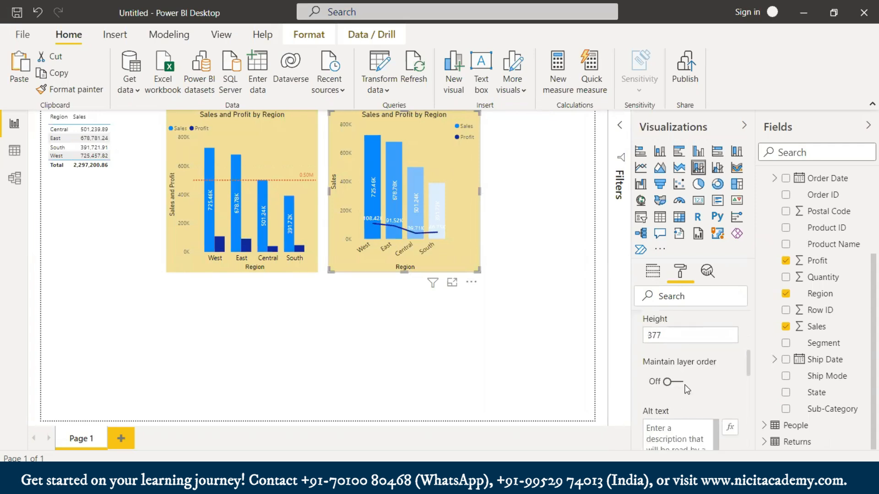
scroll(710, 328, "down", 1)
scroll(683, 357, "up", 6)
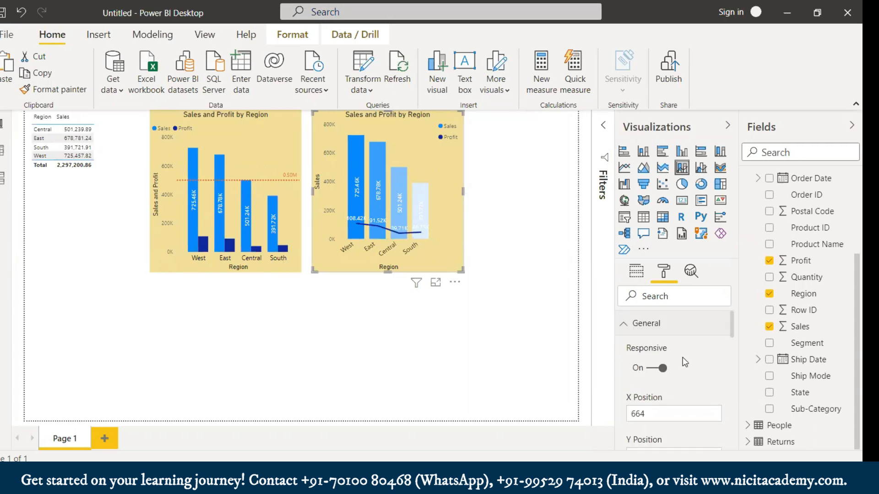
Remove Profit from the values of the clustered column chart and open the aggregation options for its Sales value
left_click(636, 274)
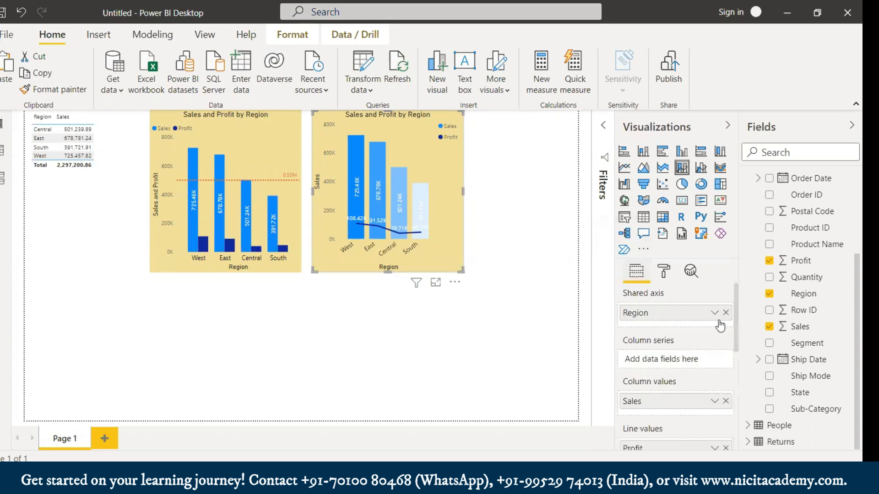
left_click(269, 137)
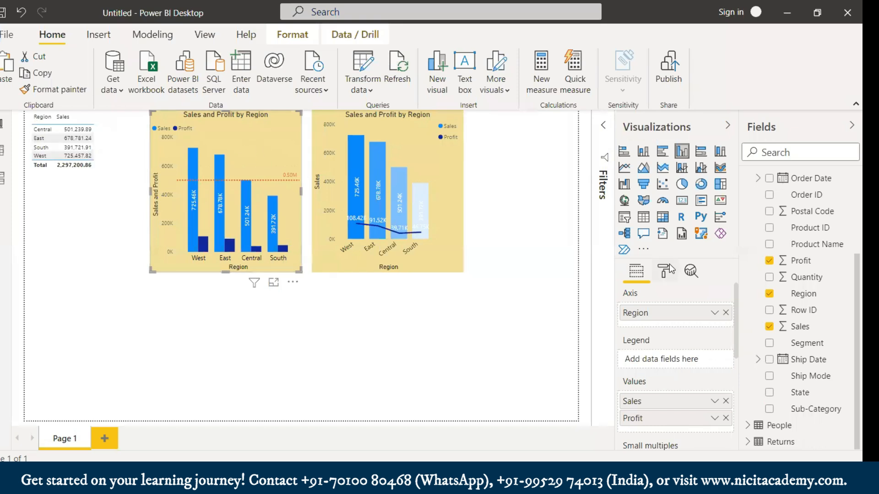
left_click(726, 418)
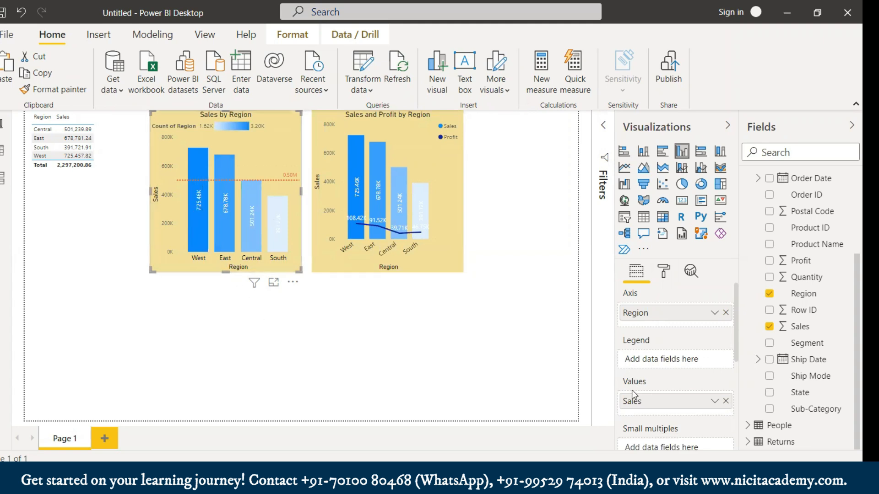
scroll(631, 393, "down", 2)
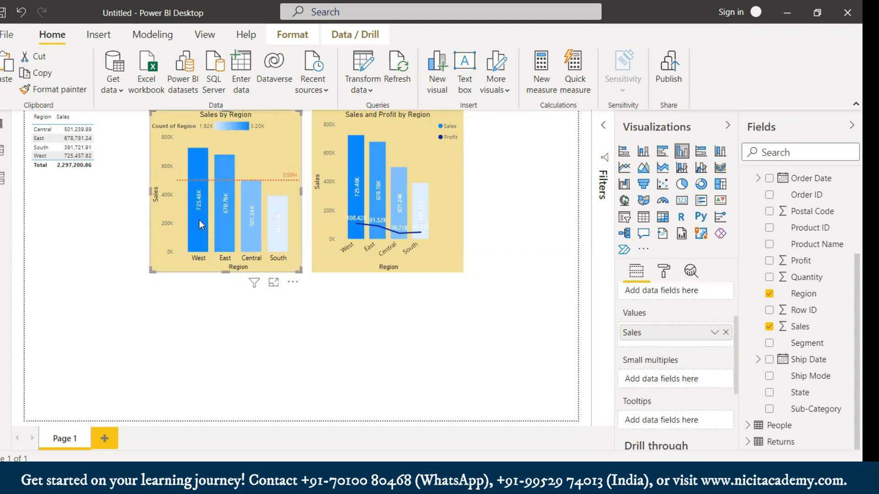
mouse_move(199, 214)
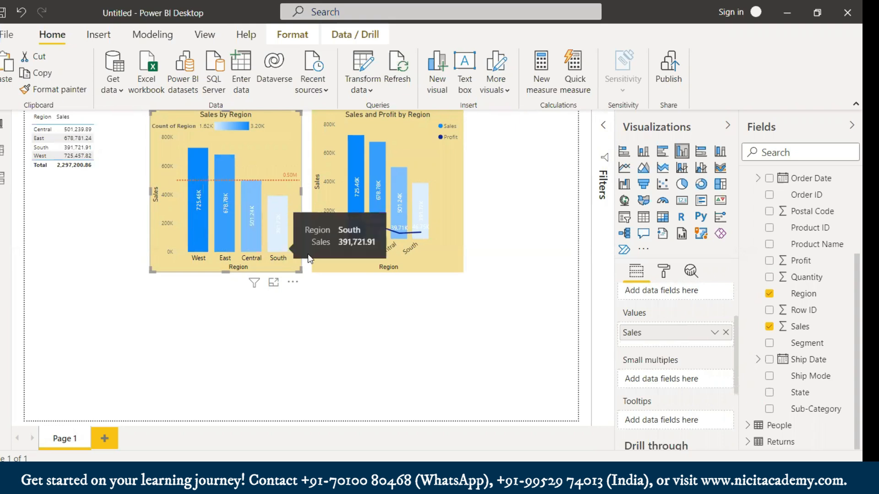
mouse_move(227, 237)
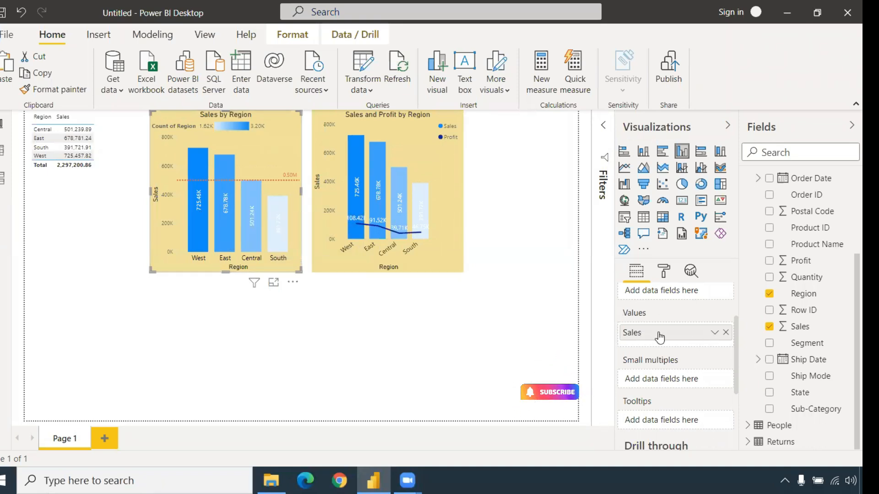
left_click(713, 333)
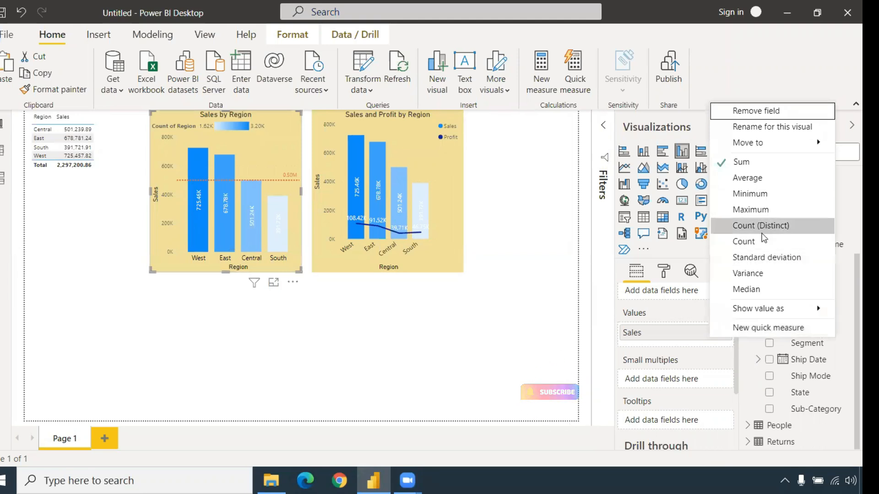
Find and open Paint with a blank canvas to illustrate the aggregation options
mouse_move(271, 481)
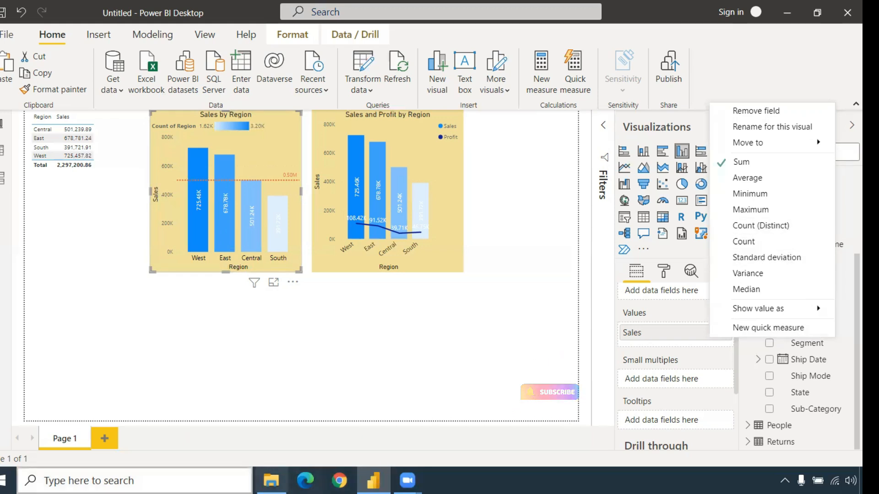
key("super")
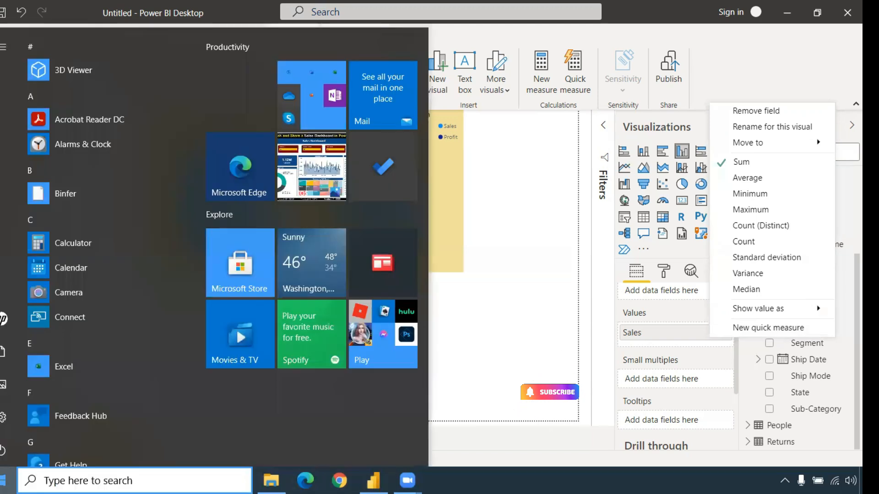
key("Escape")
type("paint")
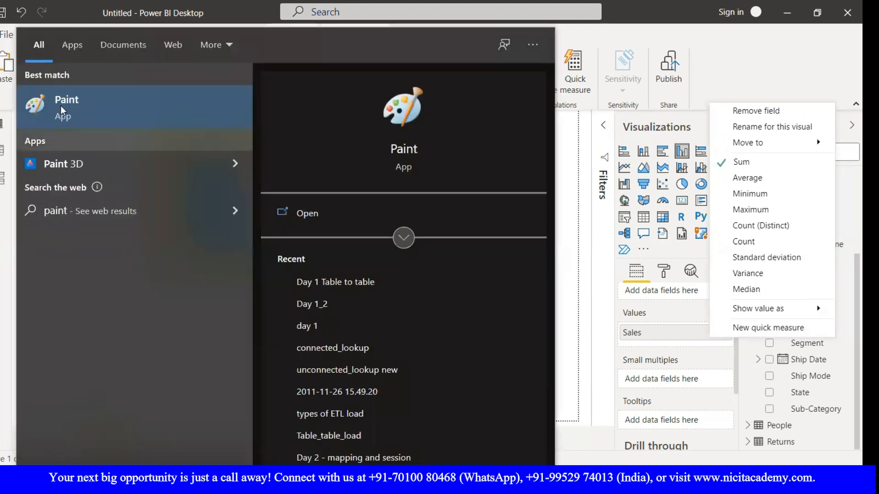
left_click(60, 105)
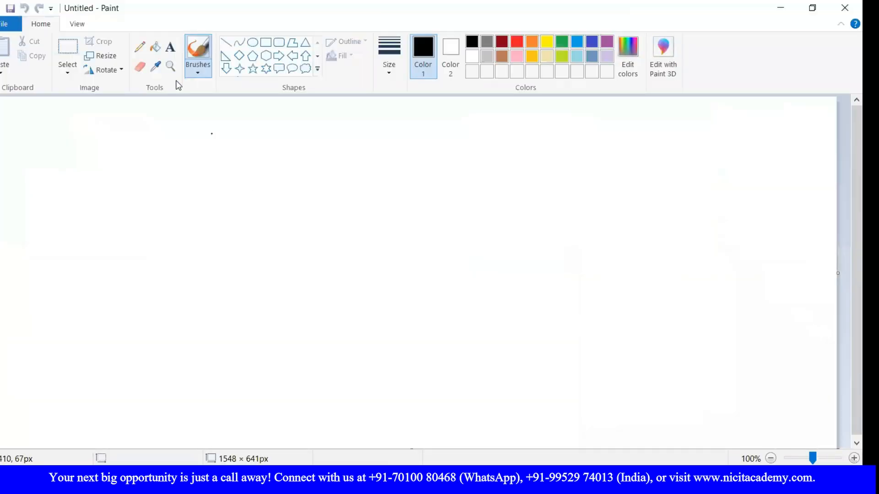
Add a text block to the canvas listing 100, 101, 102 and 101 on separate lines
left_click(171, 47)
left_click(173, 158)
type("100")
key("Return")
type("1001")
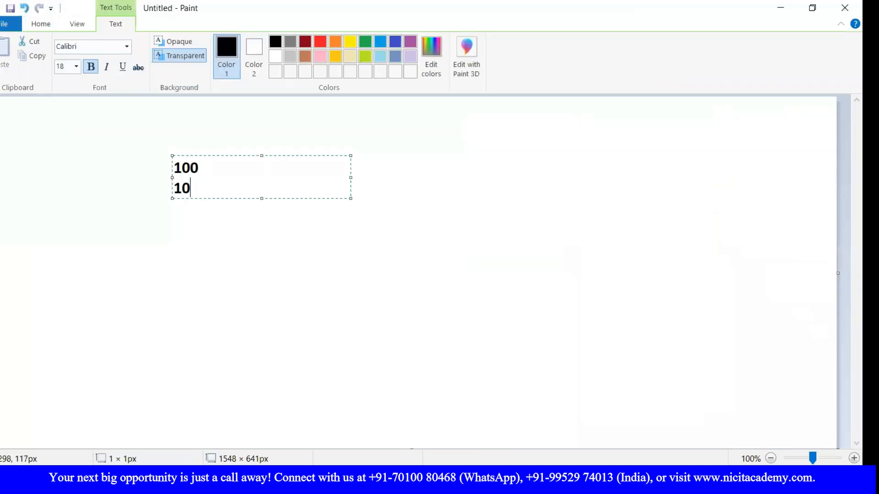
key("BackSpace")
key("BackSpace")
type("1")
key("Return")
type("1002")
key("Return")
type("101")
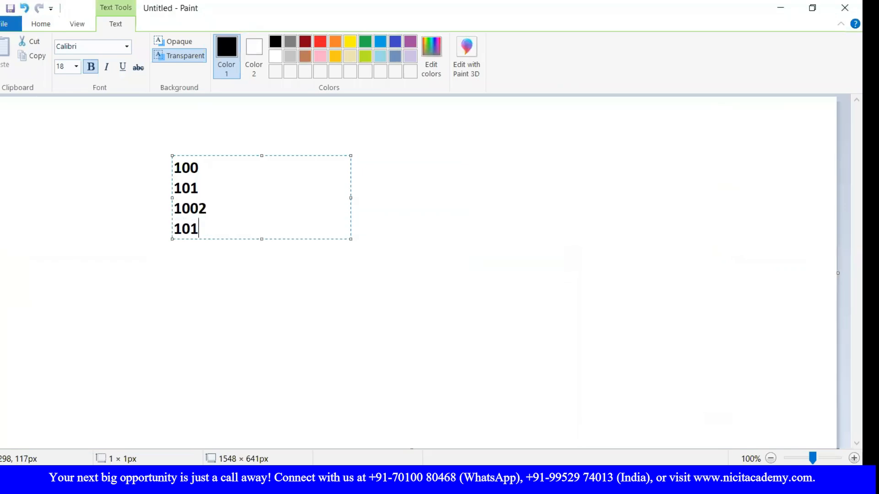
key("BackSpace")
key("BackSpace")
type("2")
left_click(429, 194)
Add a second text block beside the number list with 4 and 3 on separate lines
left_click(286, 150)
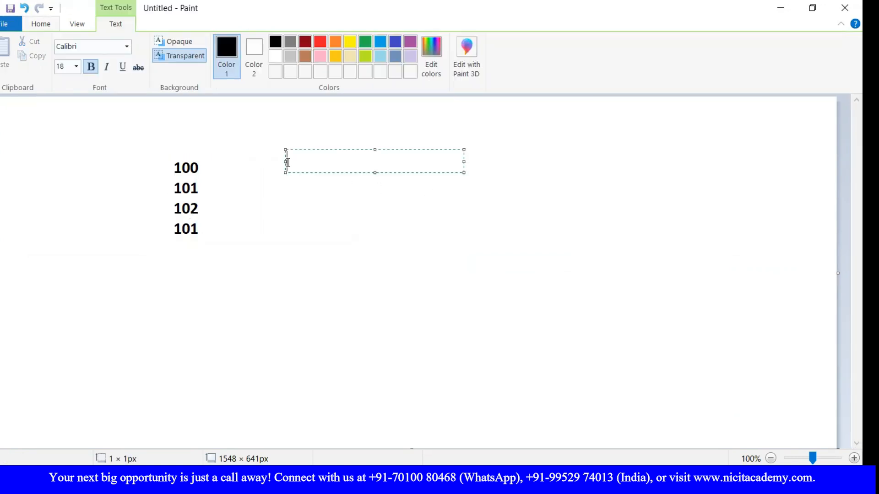
type("4")
key("Return")
type("3")
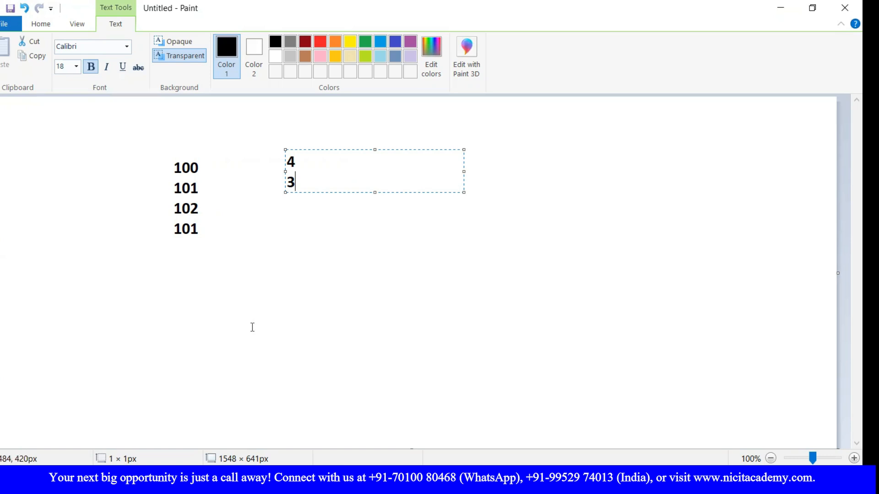
left_click(275, 262)
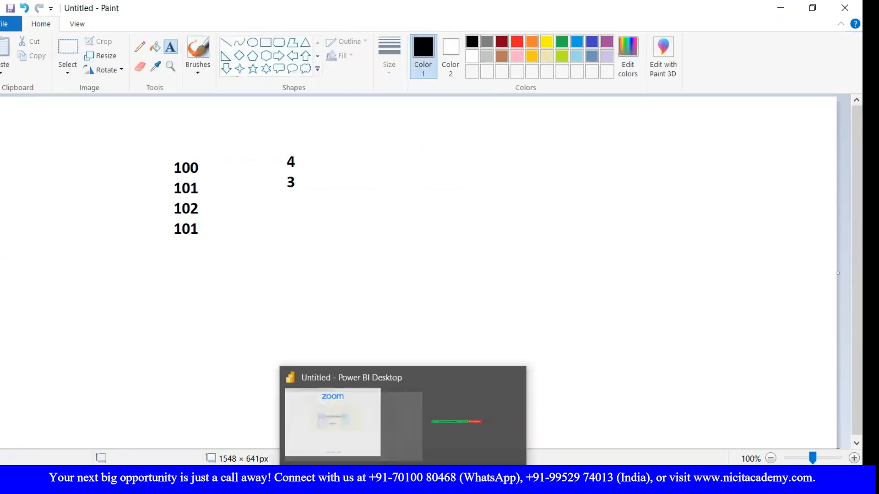
Switch back to Power BI Desktop and set the clustered column chart's Sales aggregation to Average
left_click(348, 424)
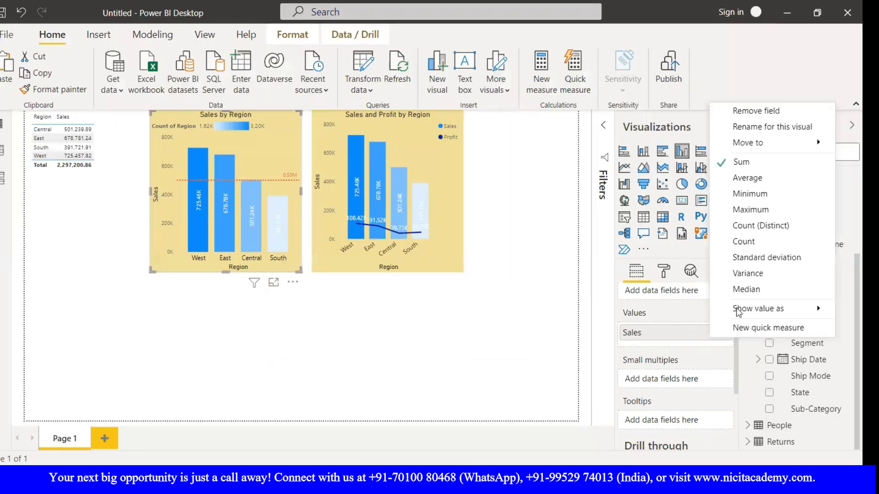
left_click(763, 180)
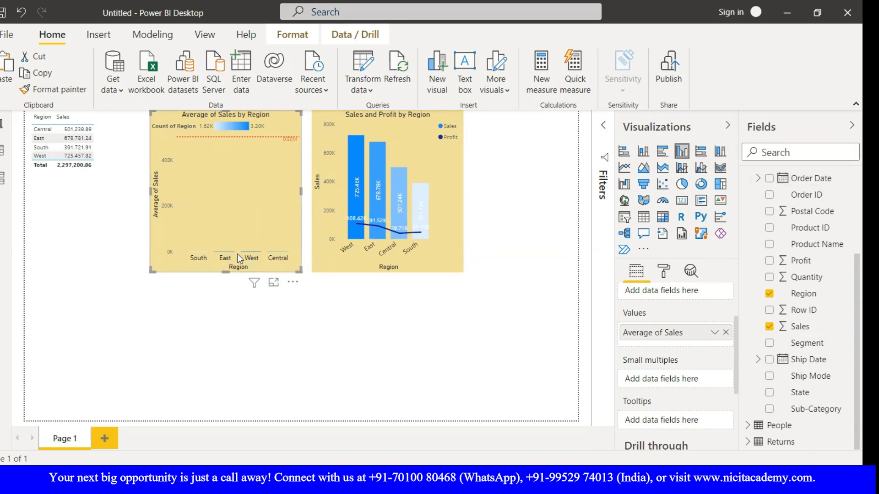
mouse_move(258, 252)
Delete Constant line 1 from the Average of Sales by Region chart
left_click(690, 272)
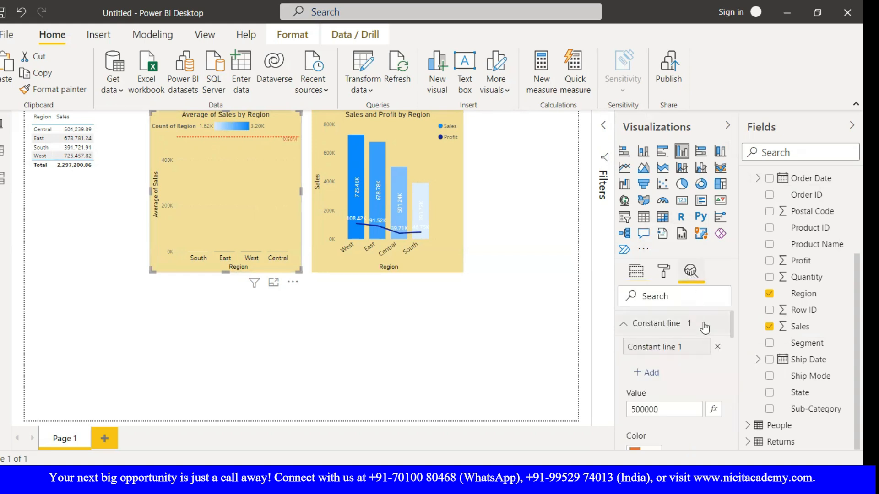
left_click(718, 349)
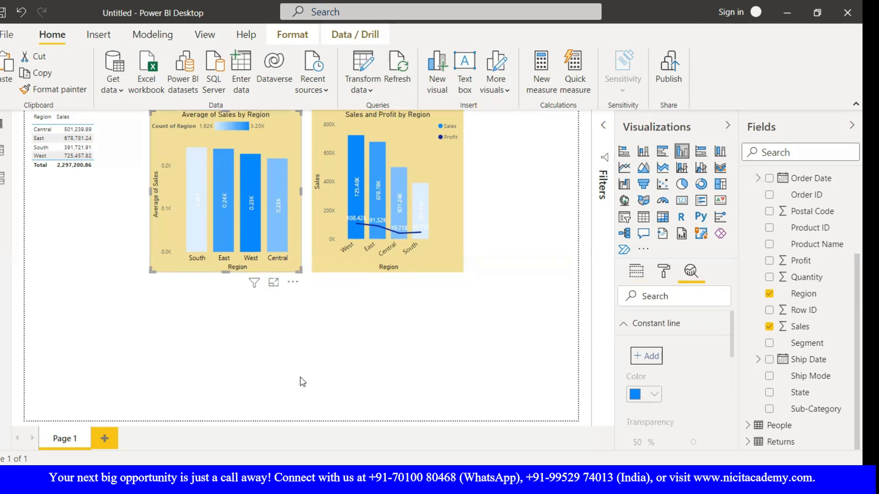
Inspect the Central region's average sales, cross-highlight that region across the report visuals, and clear the highlight
mouse_move(275, 194)
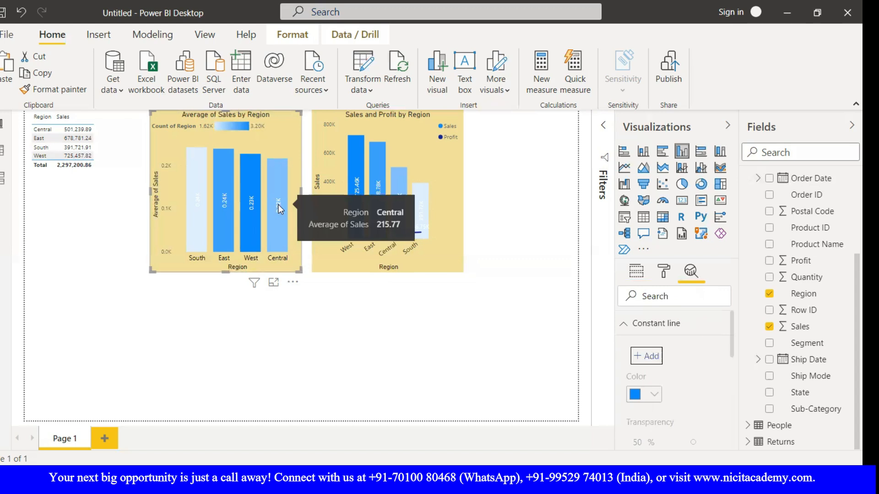
left_click(278, 205)
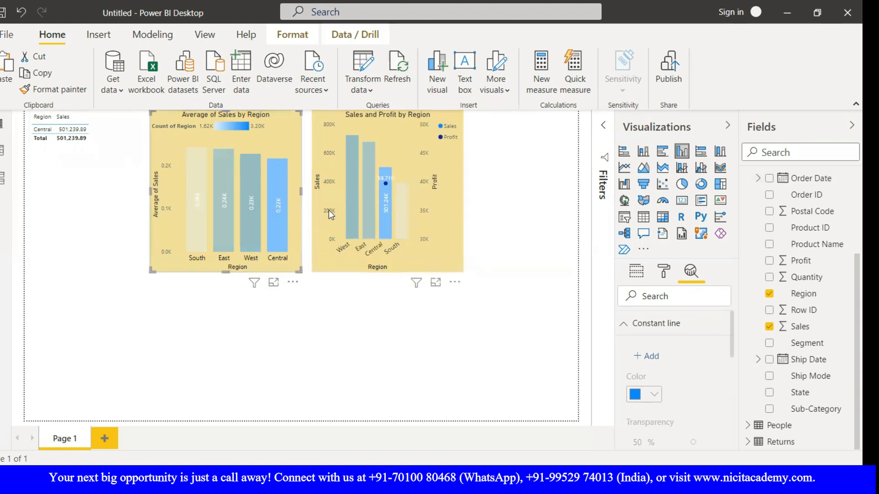
left_click(248, 136)
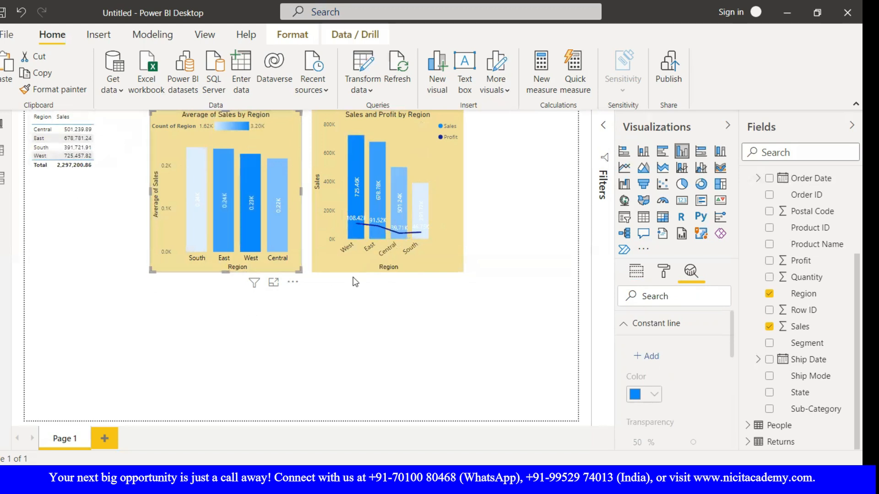
Set the Sales aggregation of the Average of Sales by Region chart back to Sum
mouse_move(247, 229)
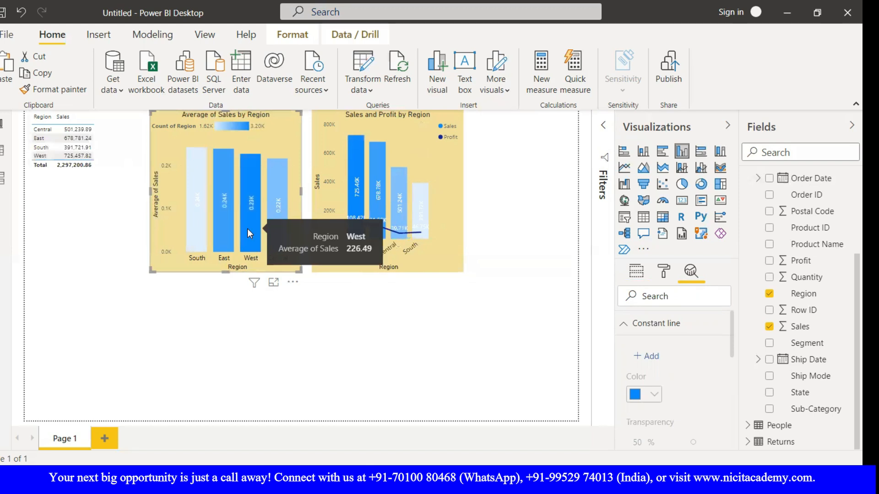
left_click(659, 273)
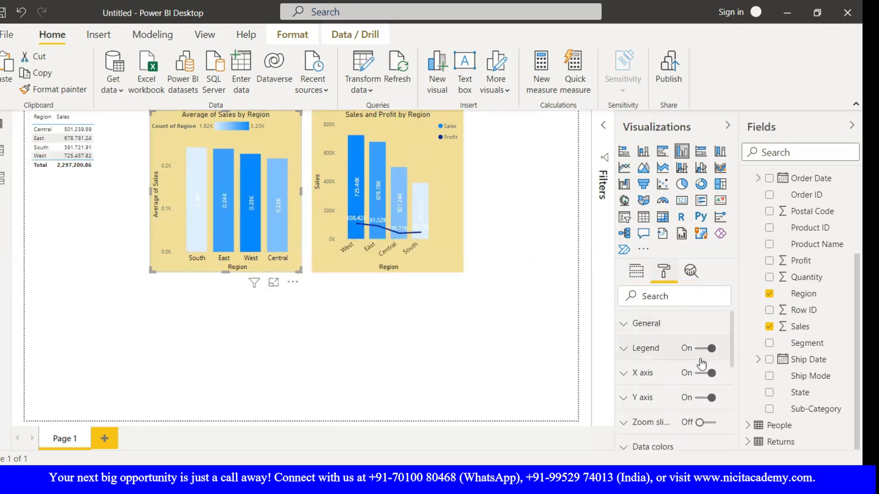
left_click(637, 271)
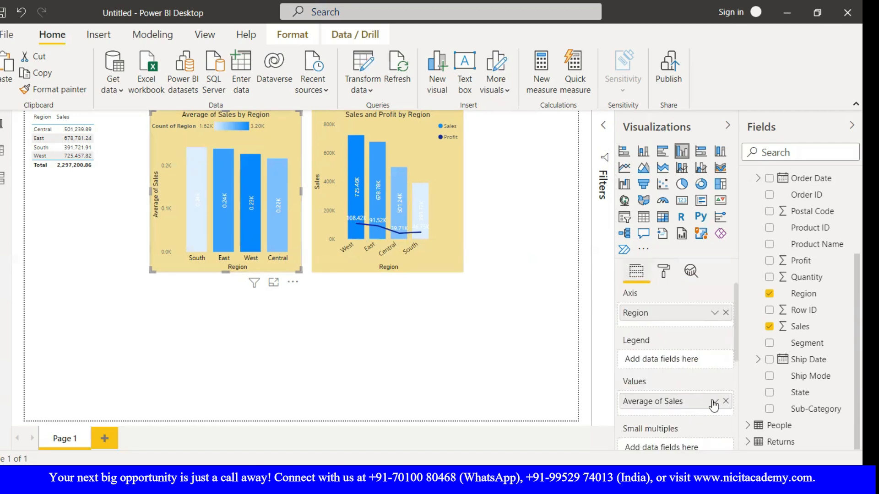
left_click(714, 401)
mouse_move(738, 378)
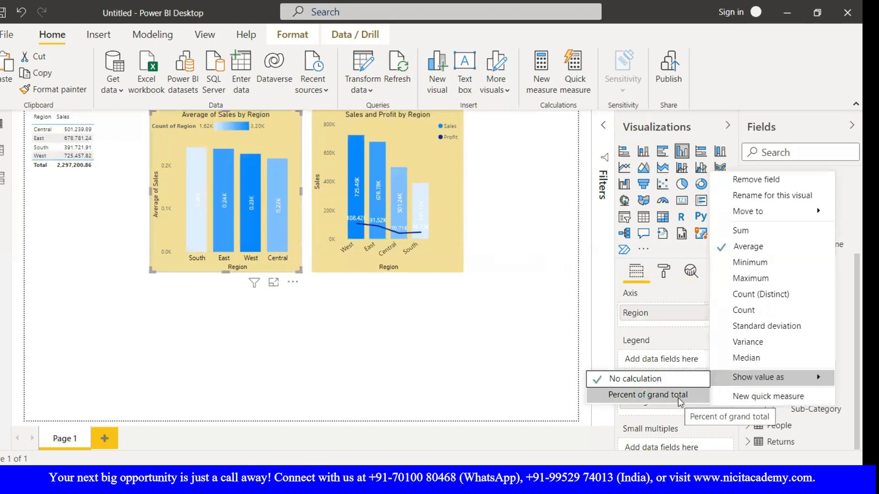
left_click(751, 233)
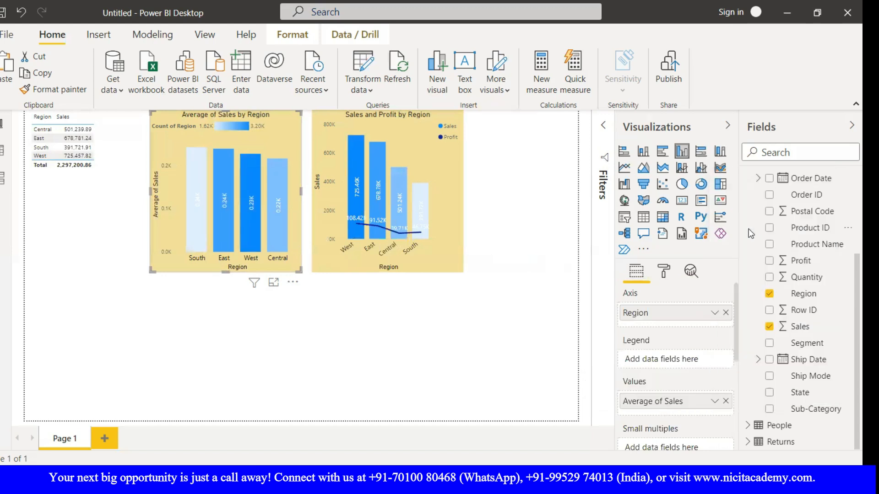
Show the column chart's Sales values as Percent of grand total
left_click(715, 401)
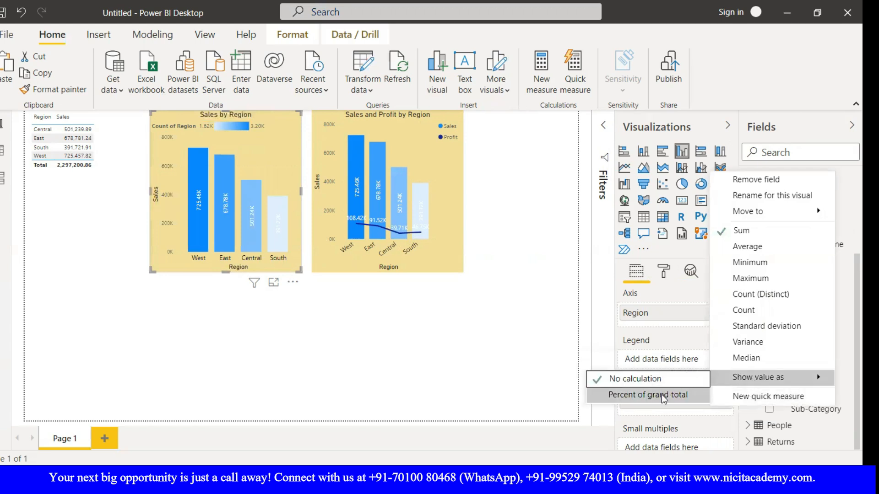
left_click(648, 395)
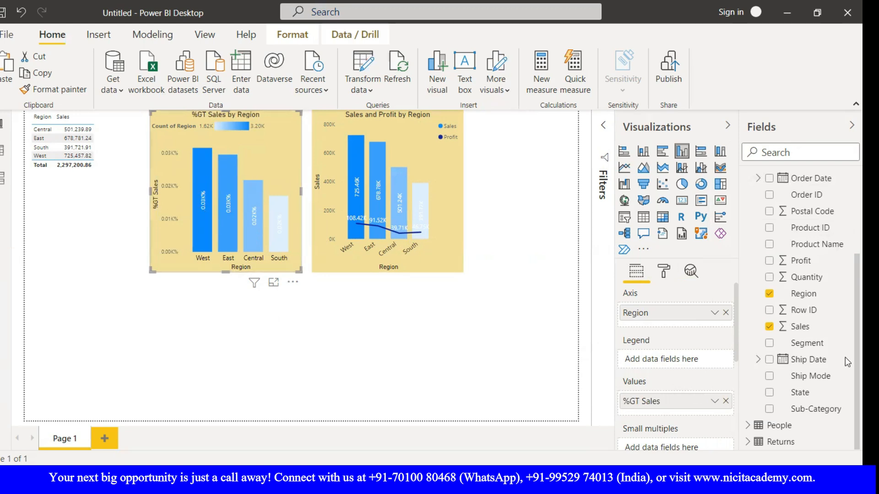
Set the display units of the column chart's data labels to Auto
scroll(716, 371, "down", 1)
scroll(716, 371, "down", 4)
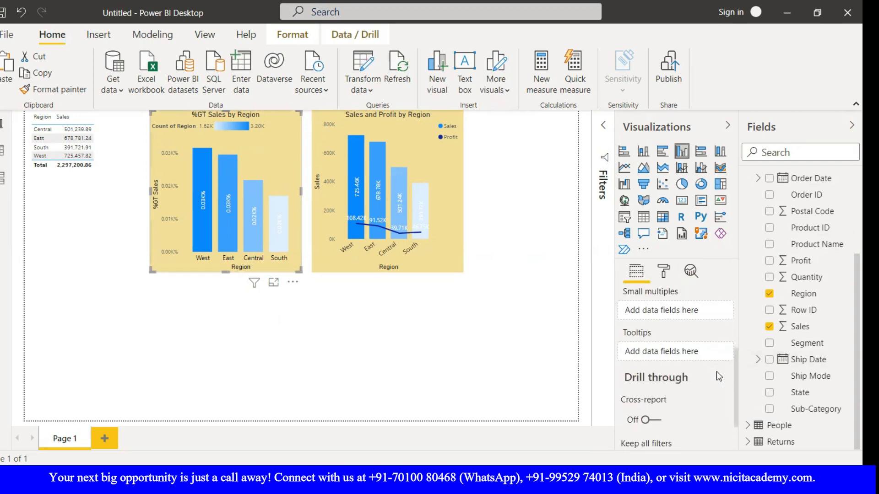
scroll(705, 328, "up", 4)
left_click(664, 273)
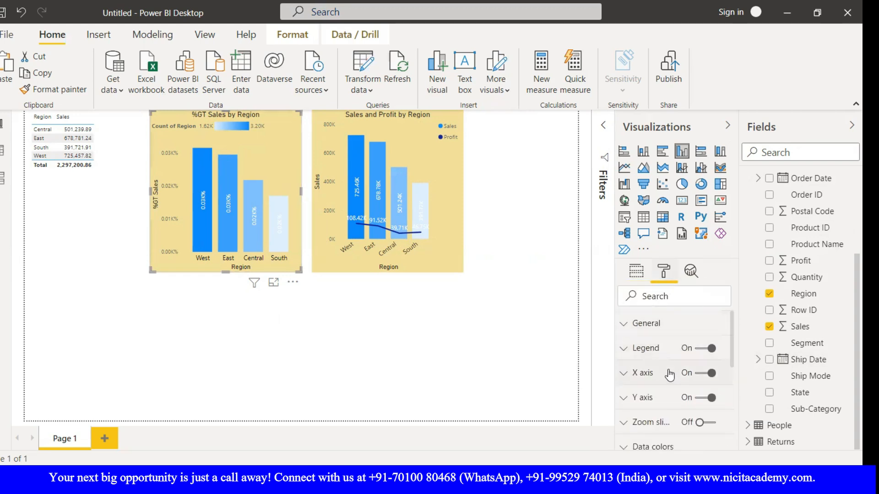
scroll(672, 389, "down", 2)
left_click(674, 402)
scroll(683, 402, "down", 3)
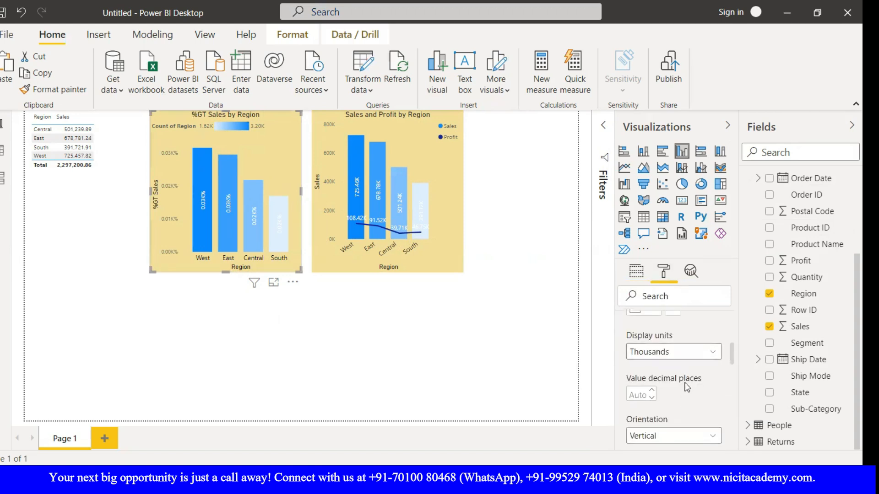
left_click(687, 353)
left_click(660, 370)
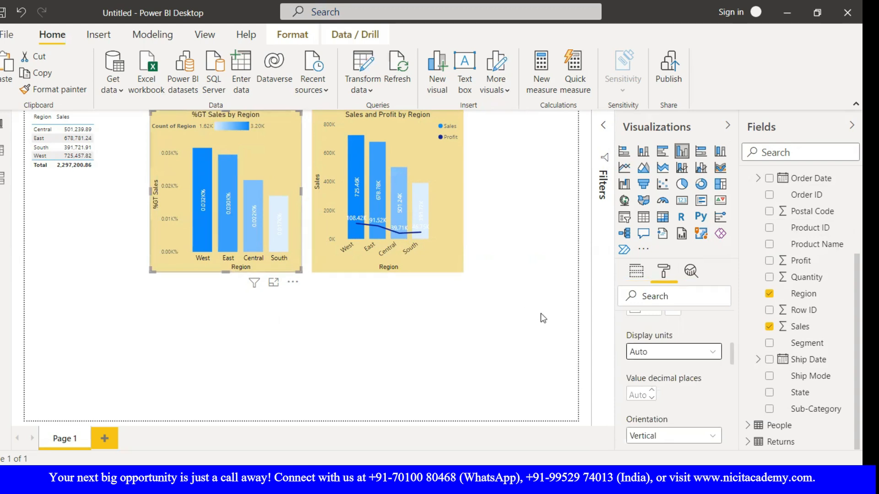
Examine the column chart's remaining data label options and its X axis color, text, category width and title settings
scroll(698, 378, "up", 2)
scroll(698, 378, "down", 2)
scroll(702, 414, "down", 3)
scroll(702, 415, "down", 5)
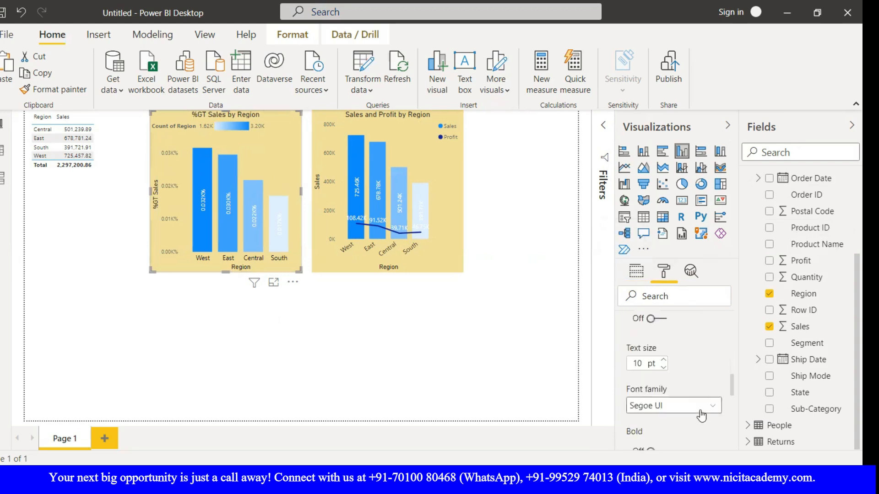
scroll(694, 366, "down", 10)
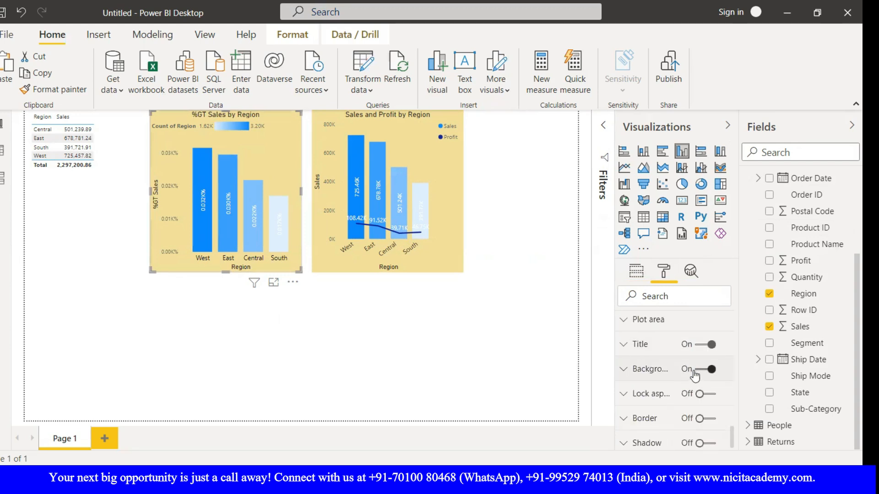
scroll(692, 372, "up", 15)
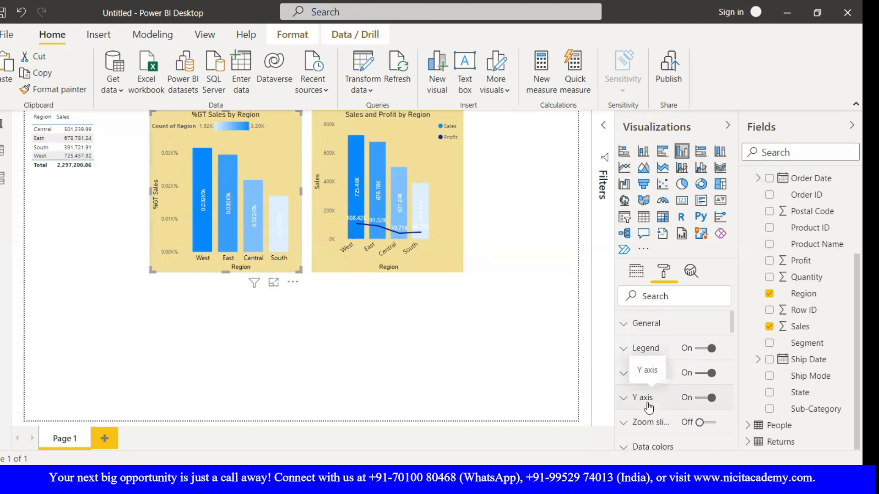
left_click(666, 378)
scroll(668, 389, "down", 3)
scroll(668, 395, "down", 1)
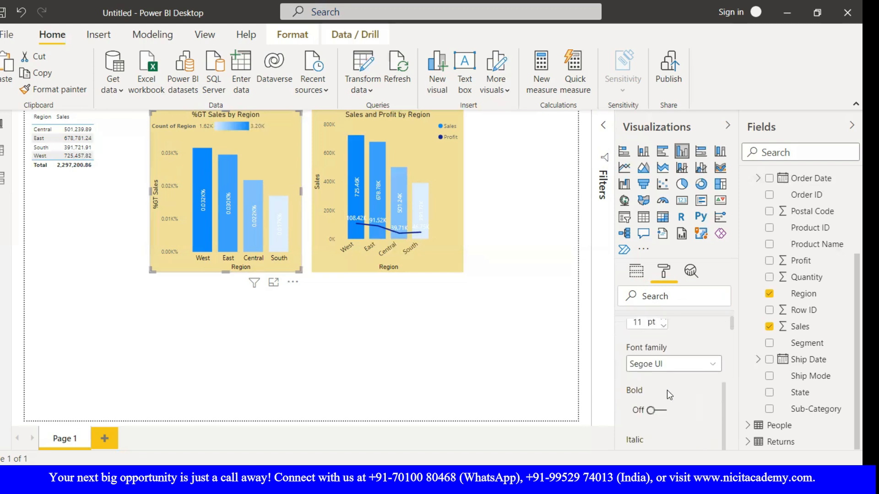
scroll(669, 397, "down", 1)
scroll(669, 397, "up", 3)
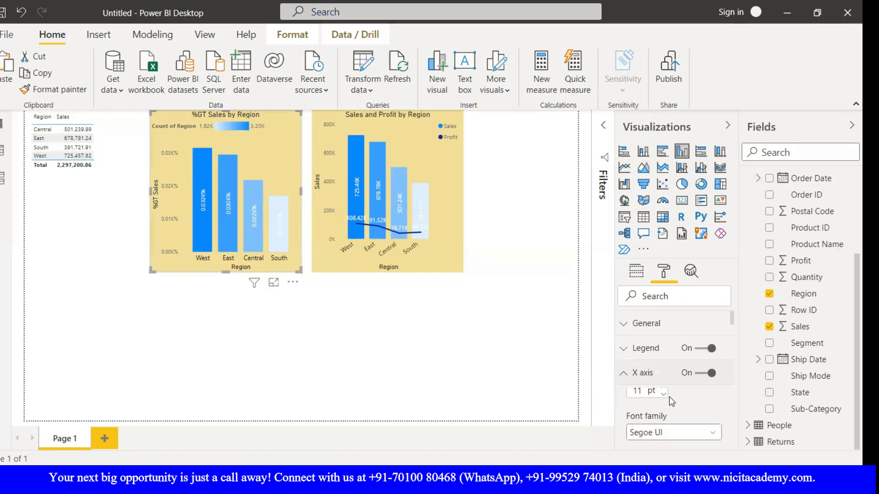
scroll(670, 400, "up", 2)
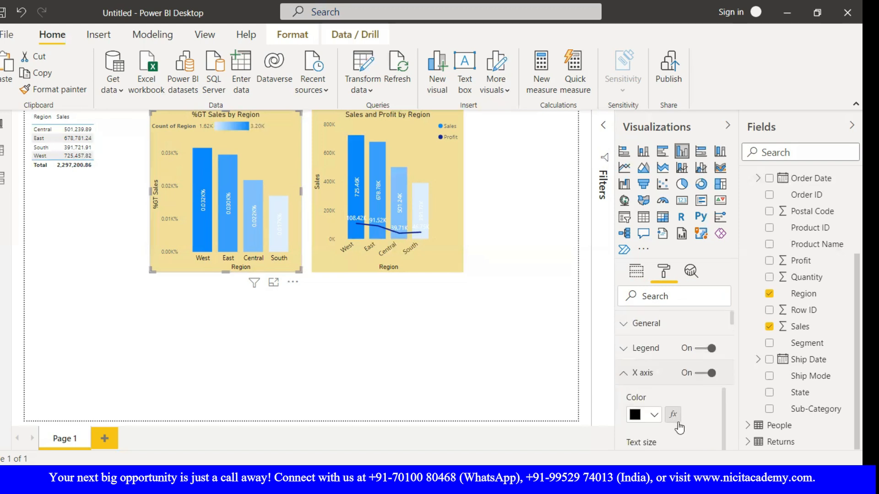
scroll(683, 419, "down", 2)
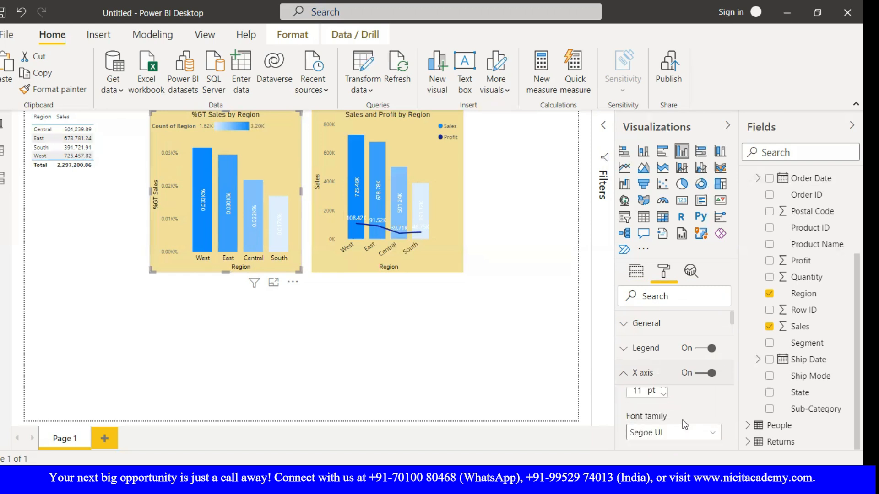
scroll(682, 419, "down", 3)
scroll(690, 413, "down", 5)
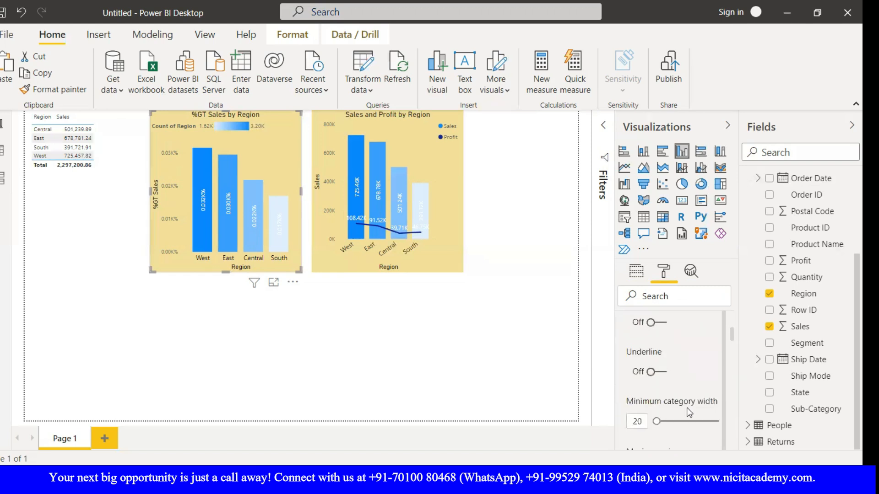
scroll(689, 418, "down", 5)
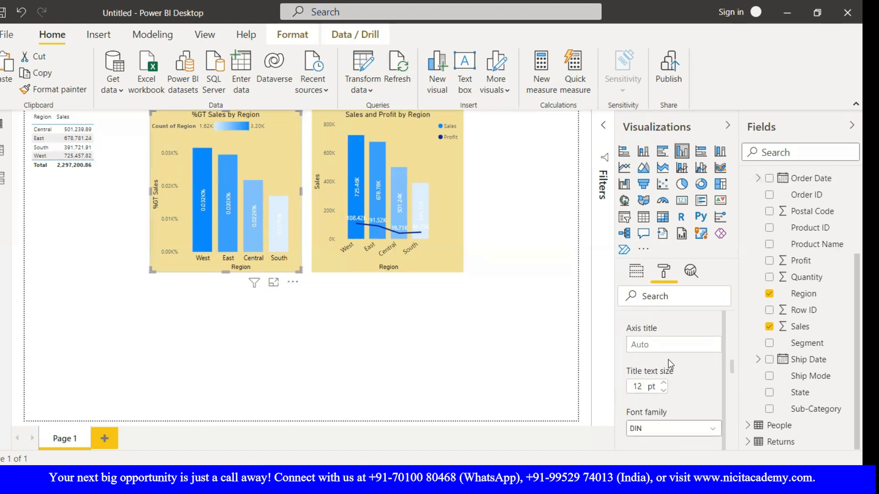
scroll(672, 345, "up", 12)
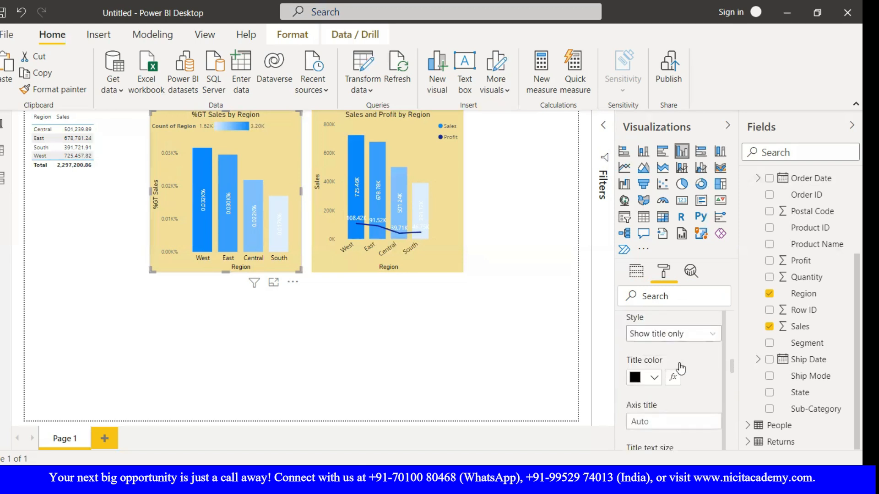
scroll(682, 389, "up", 5)
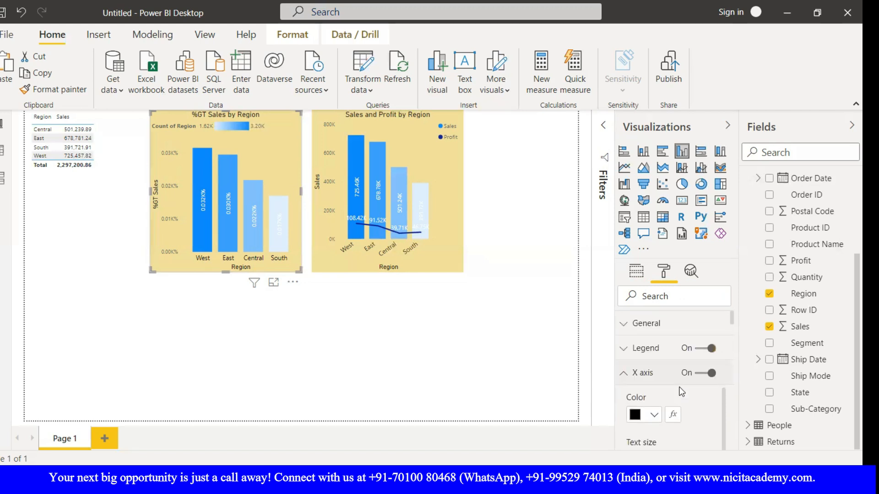
left_click(634, 384)
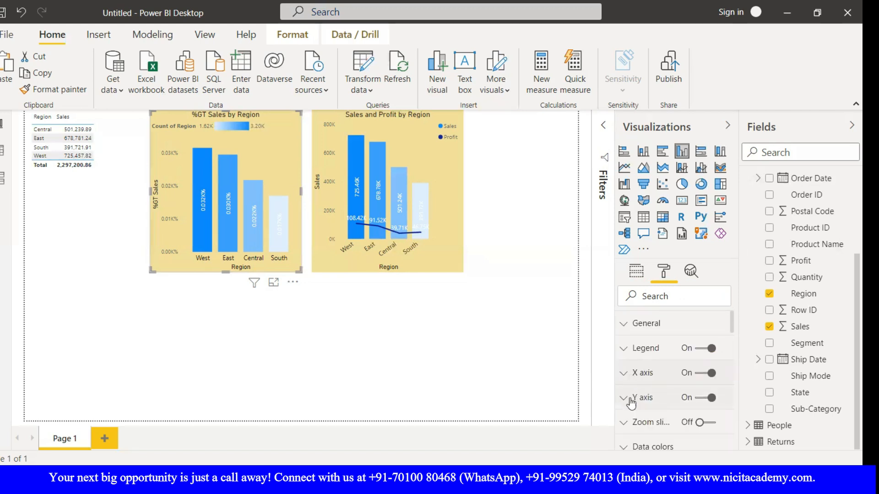
Examine the column chart's Y axis position, scale type, range and text formatting settings
left_click(647, 397)
scroll(657, 372, "down", 5)
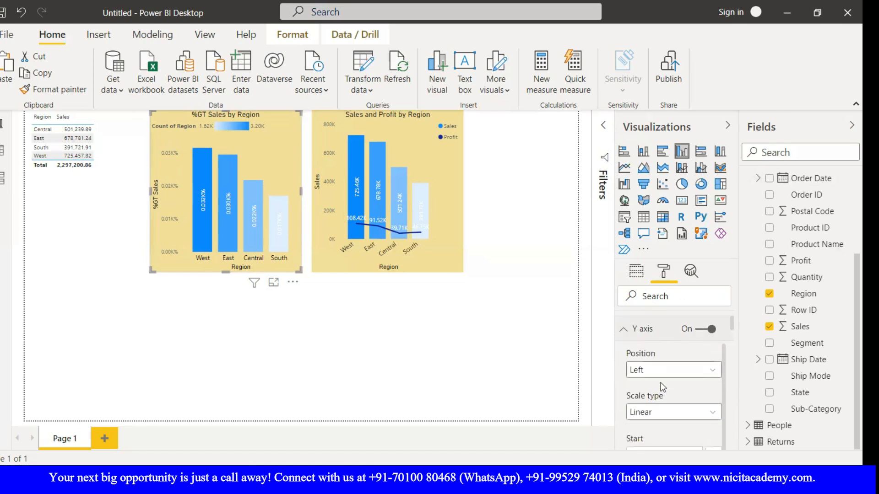
scroll(672, 372, "down", 5)
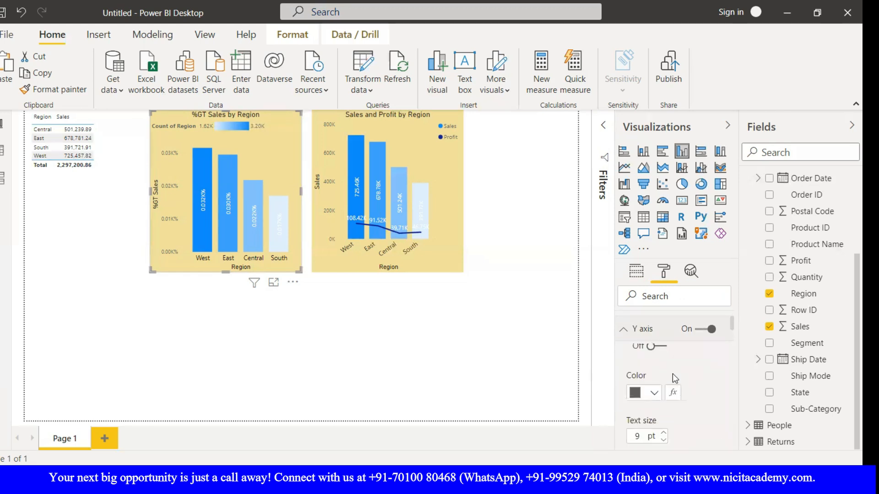
scroll(676, 385, "down", 1)
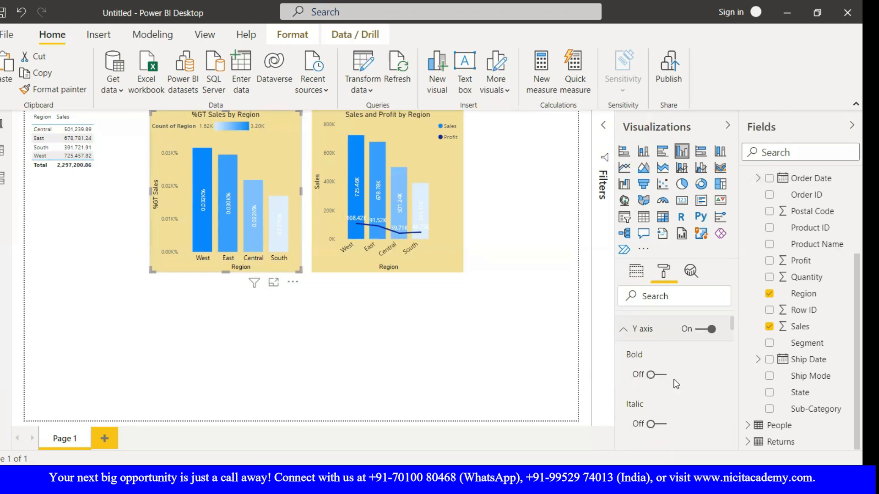
scroll(677, 382, "up", 10)
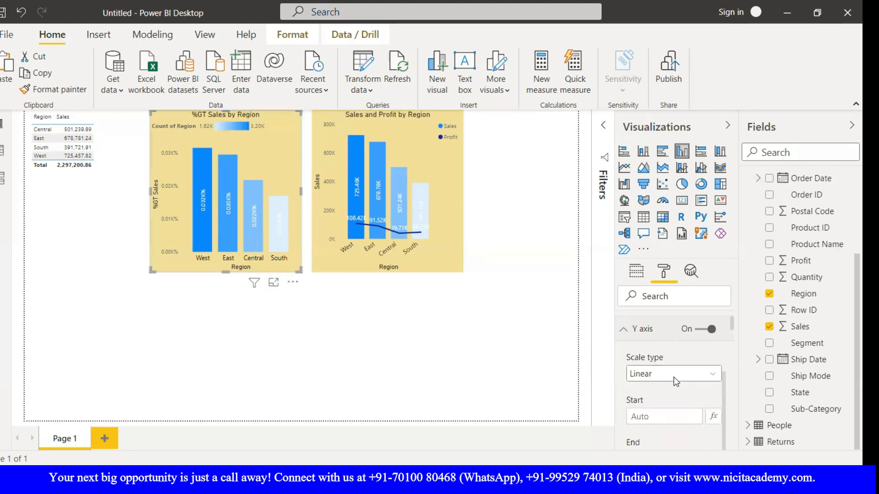
left_click(630, 339)
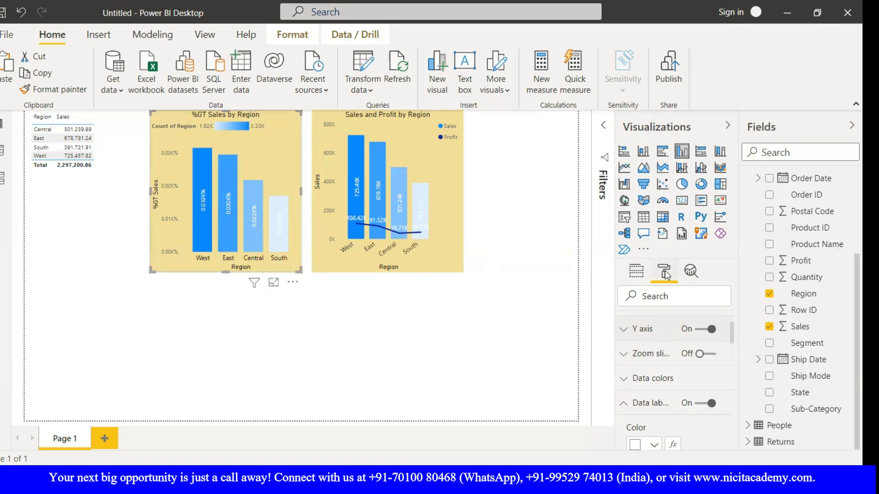
Set the column chart's Sales values to be shown with No calculation
left_click(641, 271)
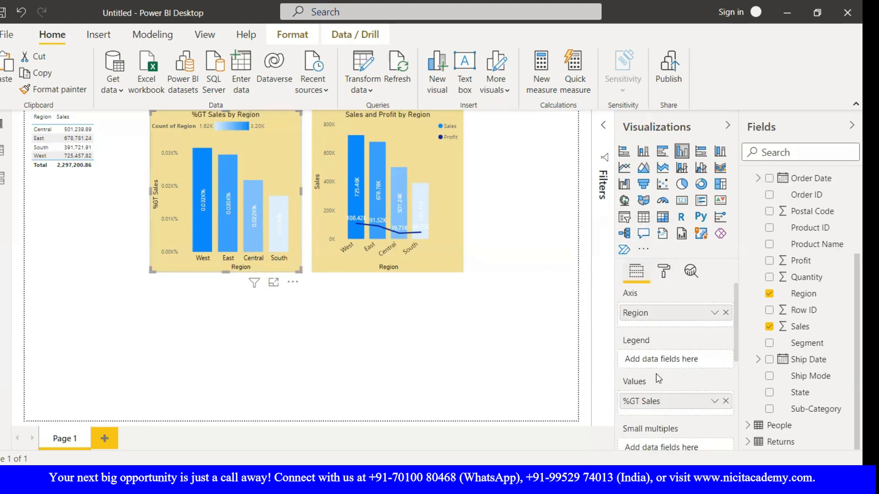
left_click(714, 402)
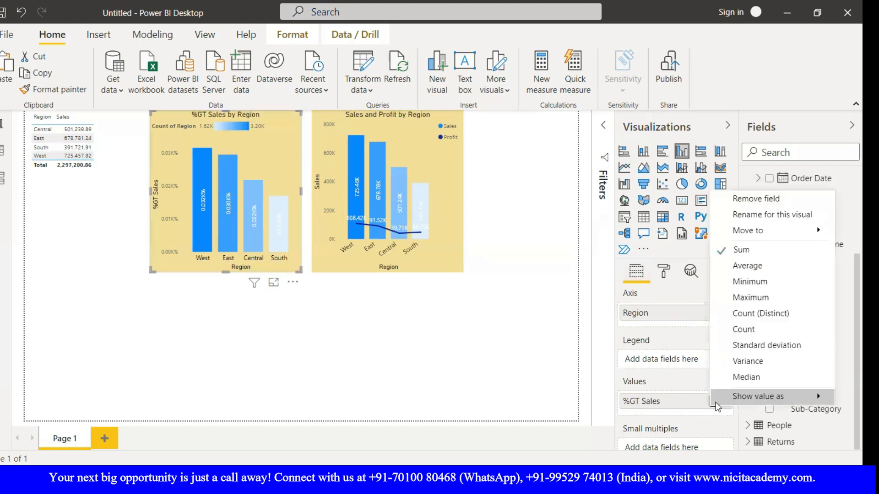
mouse_move(752, 398)
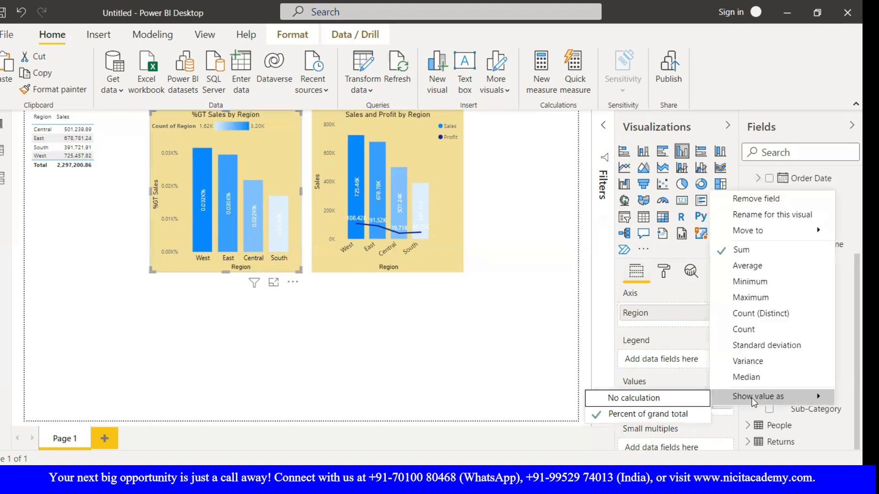
left_click(667, 399)
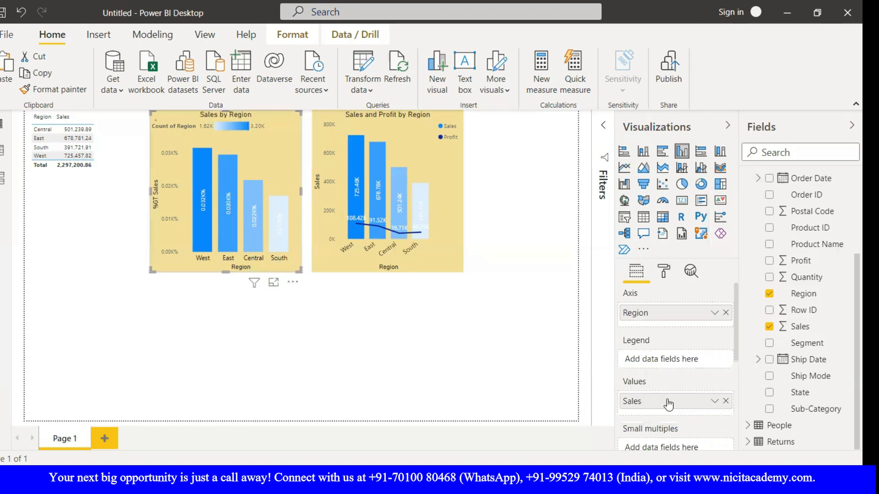
Review where the chart's Sales field can be moved, and deselect the chart without changing the field
left_click(715, 402)
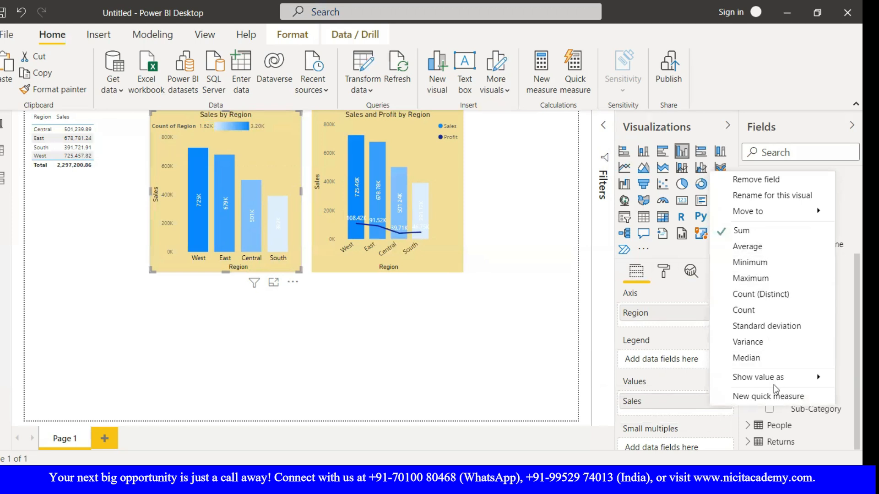
mouse_move(771, 213)
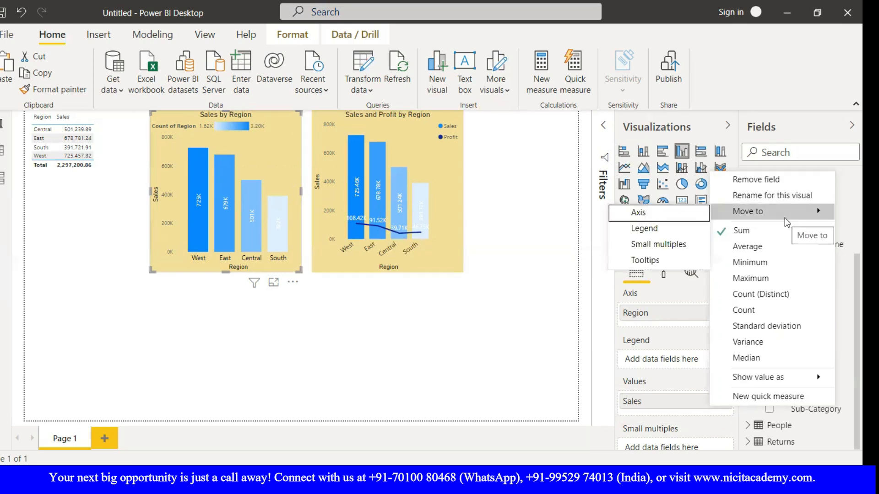
left_click(510, 326)
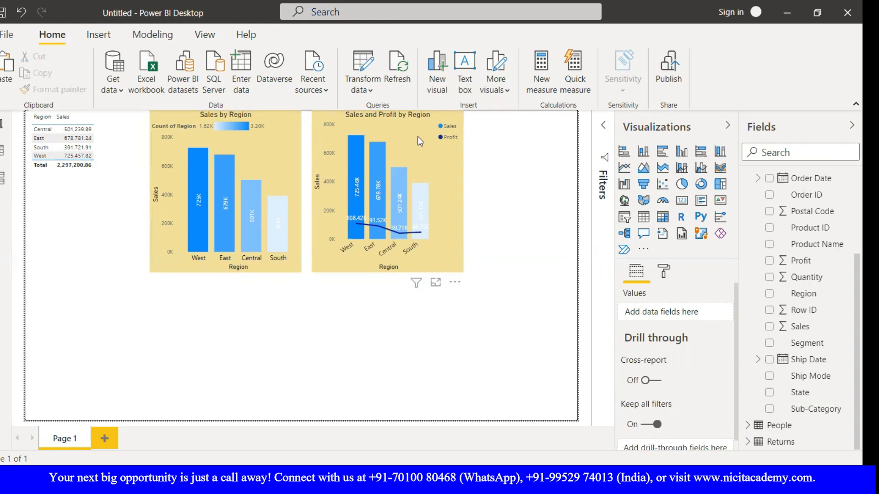
Move the Sales and Profit by Region chart near the page's right edge and widen it toward the Sales by Region chart
left_click(270, 152)
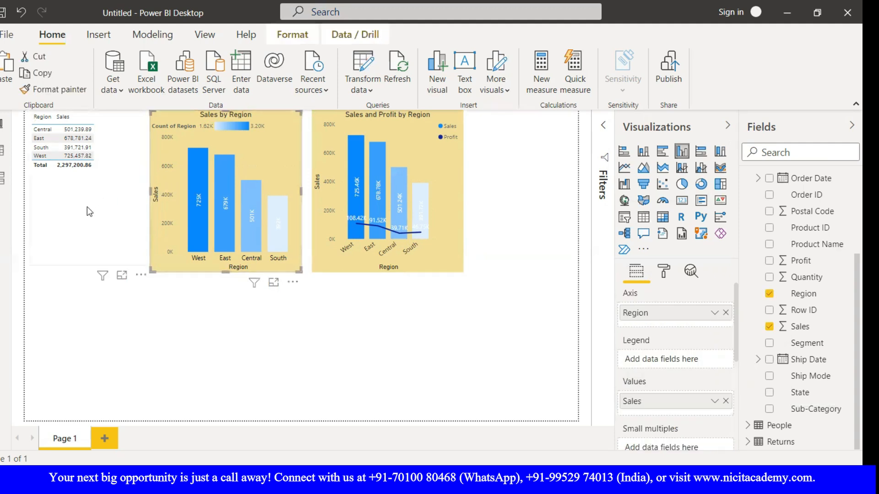
left_click(104, 229)
left_click_drag(148, 265, 150, 274)
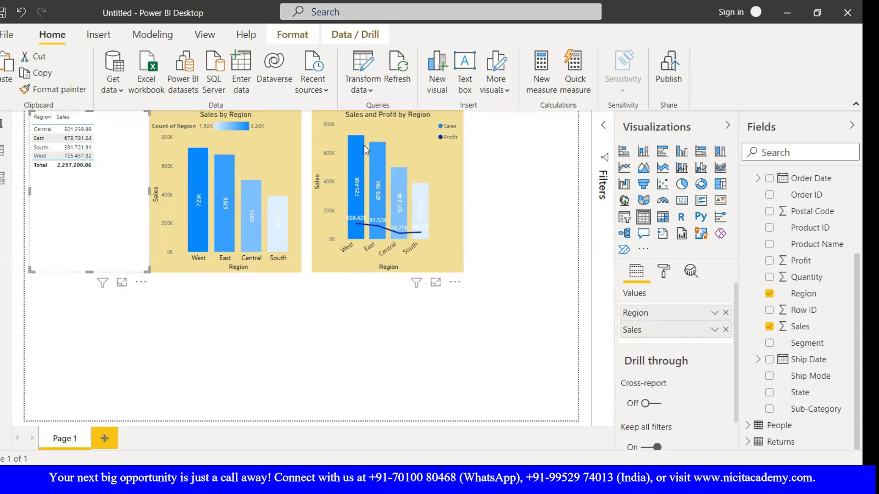
left_click(396, 128)
left_click_drag(395, 129, 505, 129)
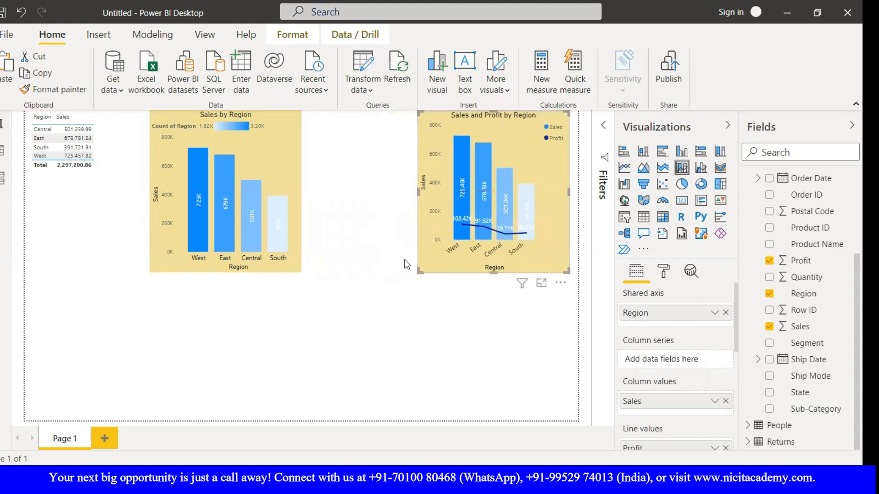
left_click_drag(418, 270, 391, 266)
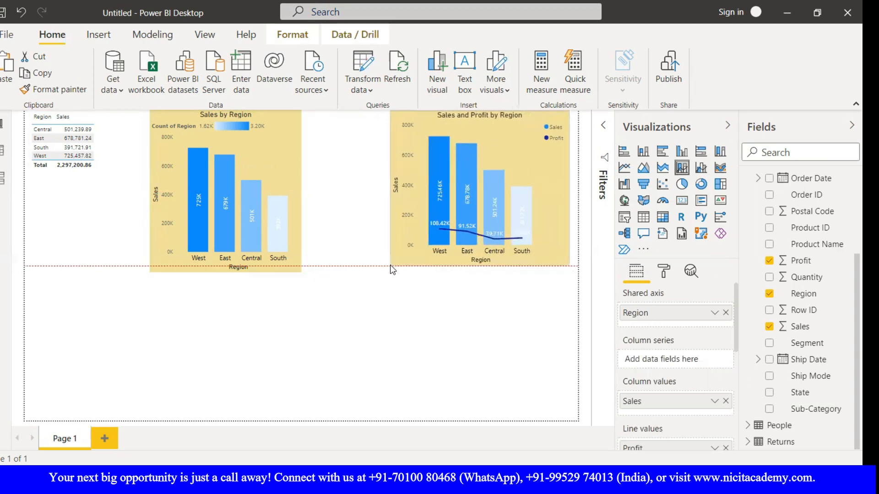
Widen the Sales by Region chart and the Region sales table, shifting the chart into the gap between its neighbours
left_click(296, 191)
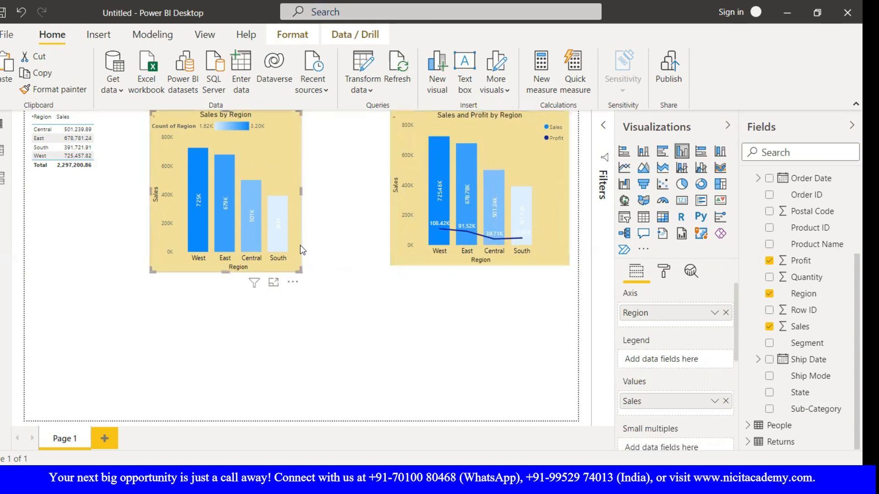
left_click_drag(301, 273, 337, 276)
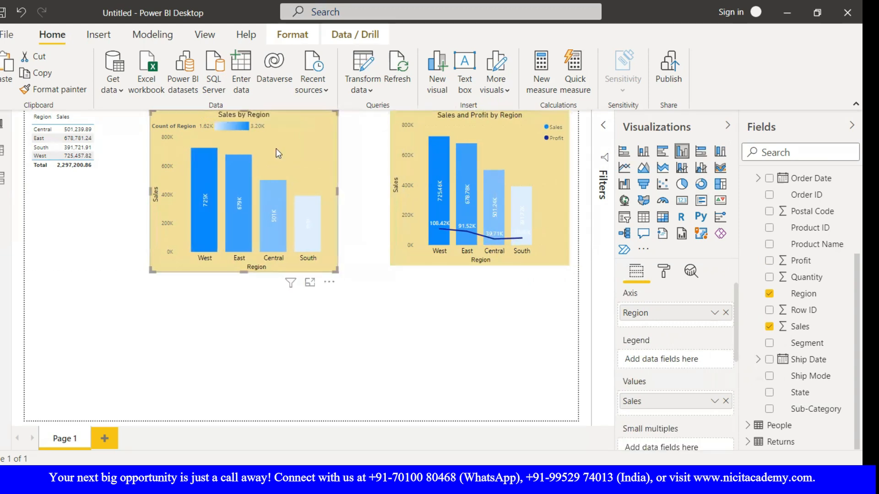
left_click_drag(281, 125, 309, 127)
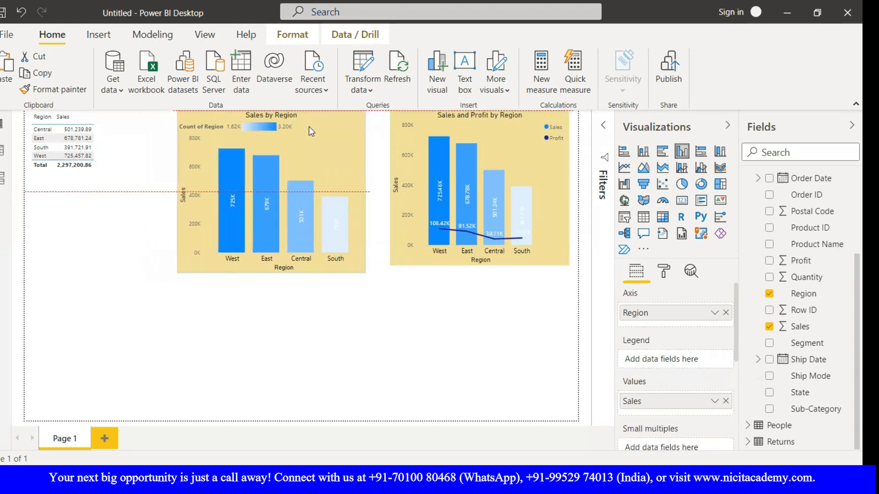
left_click(105, 146)
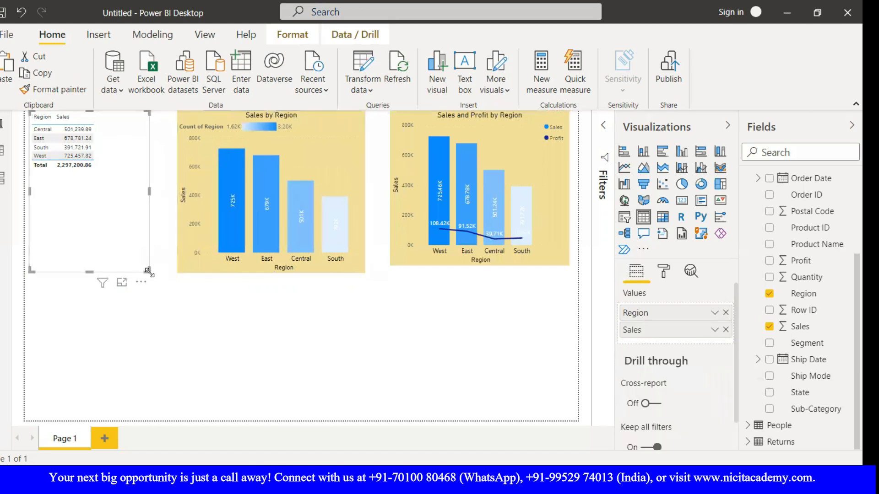
left_click_drag(150, 271, 167, 279)
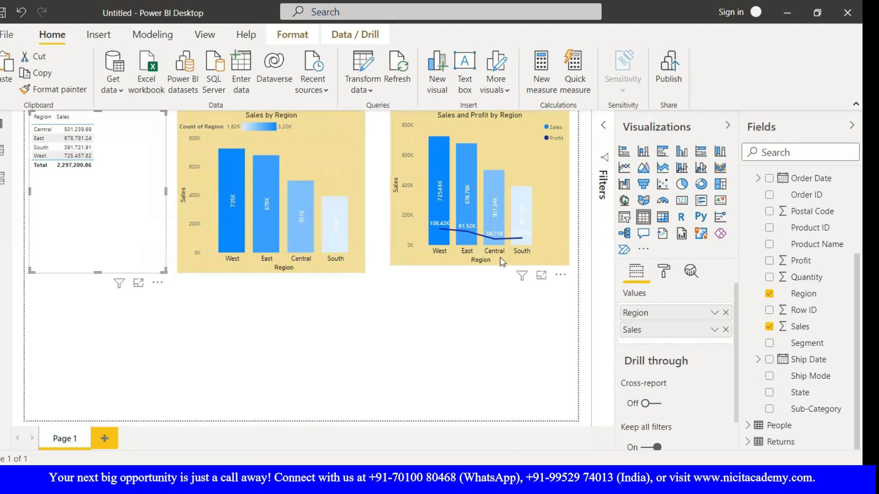
Turn on the border of the Sales by Region column chart
left_click(360, 162)
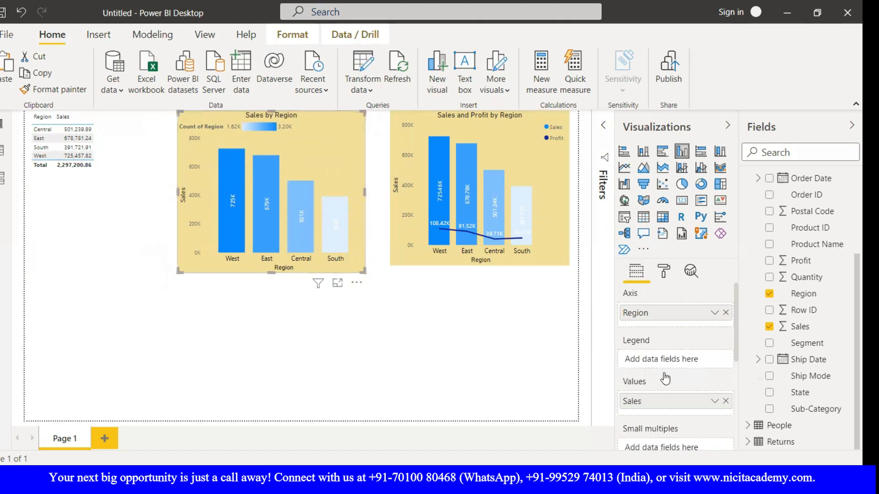
scroll(665, 379, "down", 5)
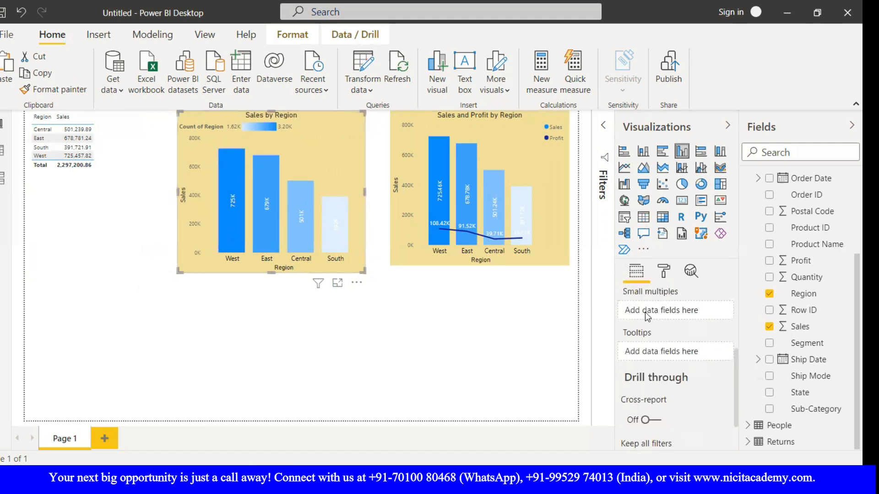
left_click(663, 274)
scroll(668, 379, "down", 2)
scroll(669, 380, "down", 3)
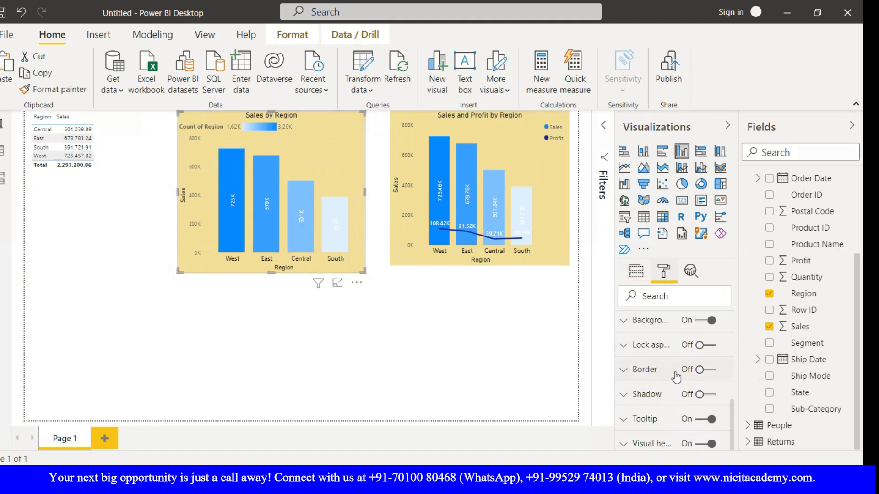
left_click(708, 370)
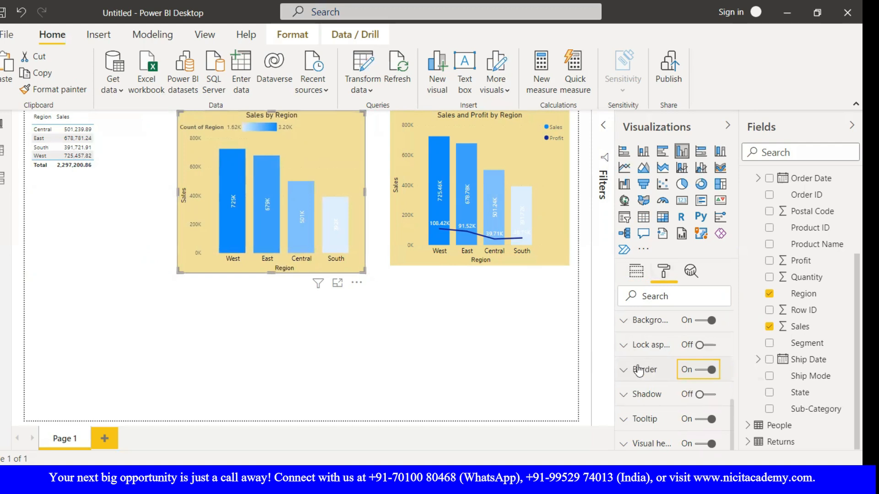
left_click(392, 307)
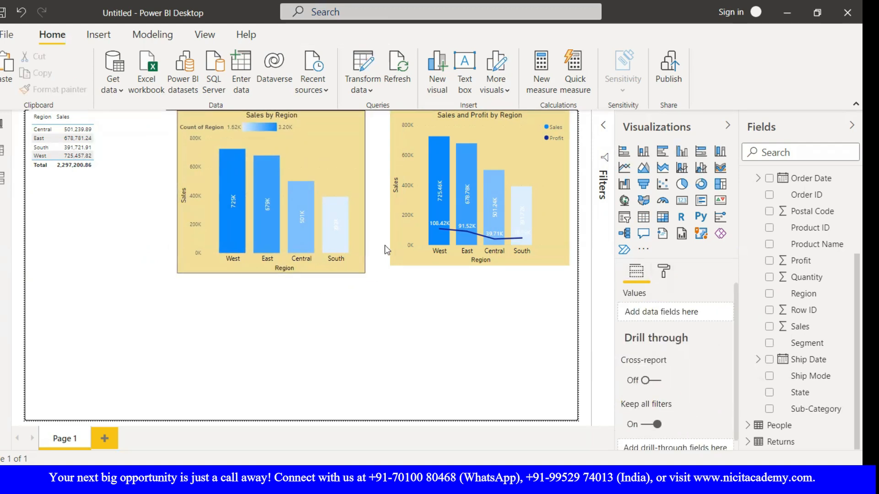
Extend the Sales and Profit by Region chart down to the column chart's bottom edge and turn on its border
left_click(404, 251)
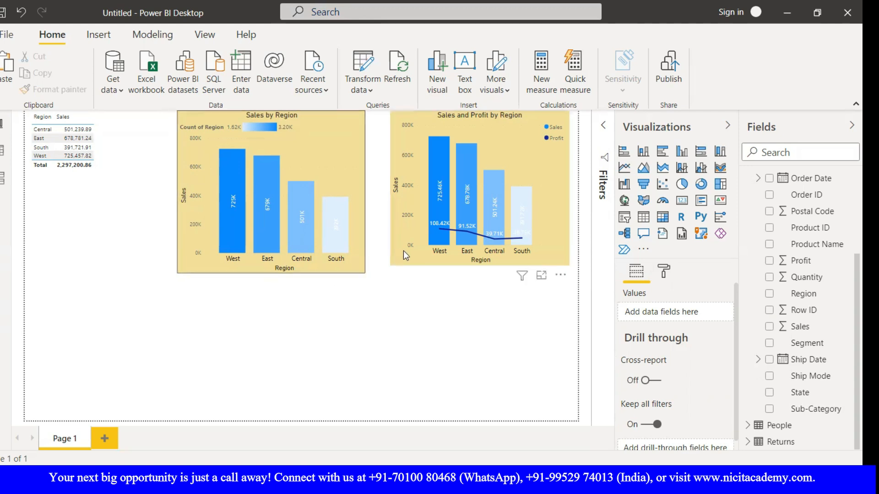
left_click_drag(569, 265, 570, 274)
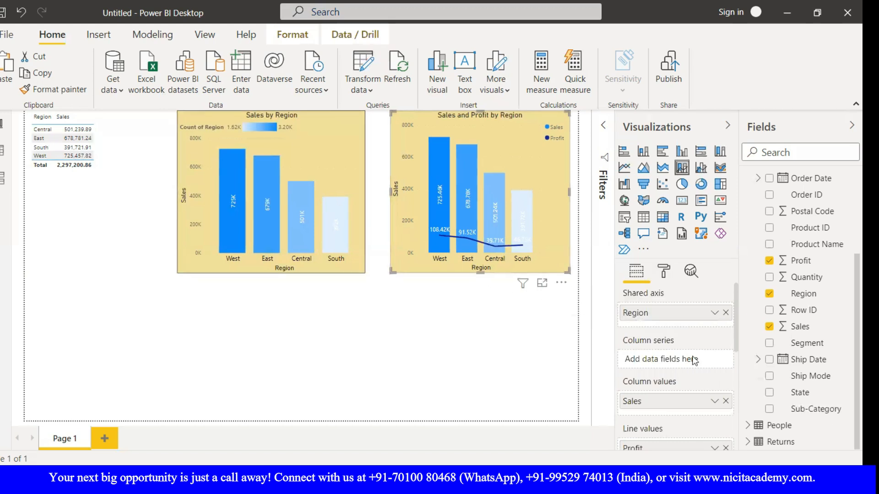
left_click(664, 272)
scroll(673, 408, "down", 2)
scroll(674, 409, "down", 3)
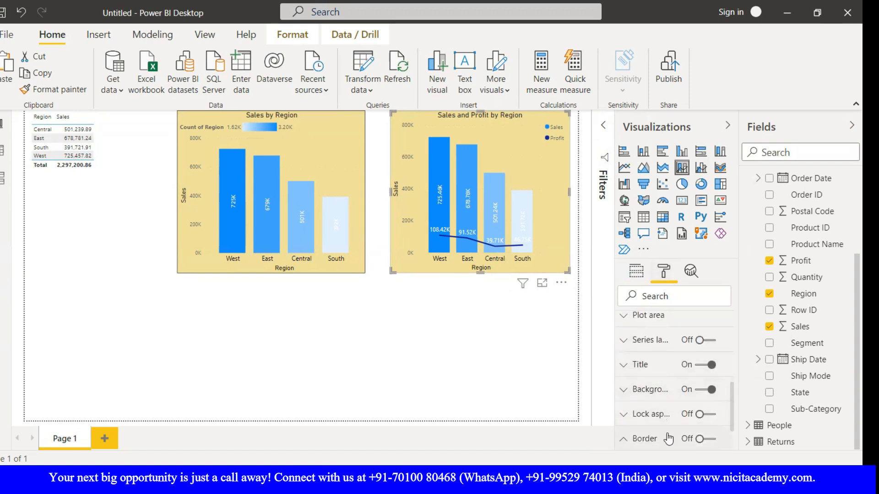
scroll(669, 439, "down", 2)
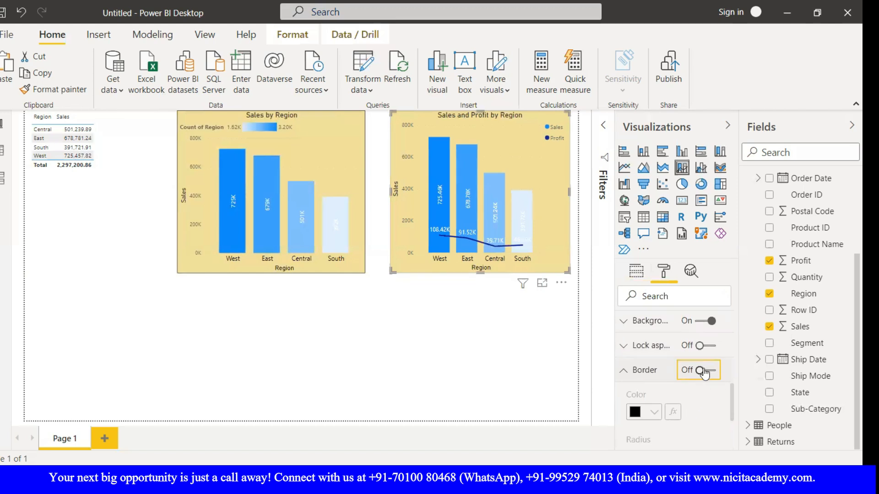
left_click(712, 372)
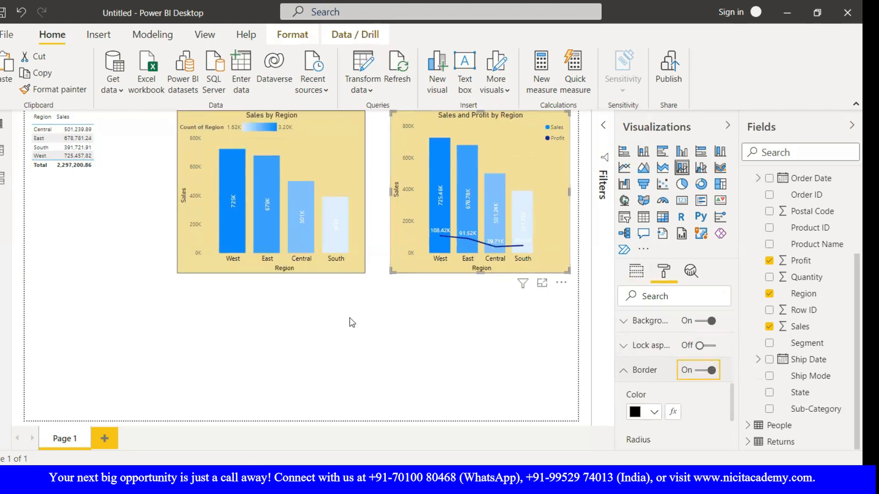
left_click(370, 265)
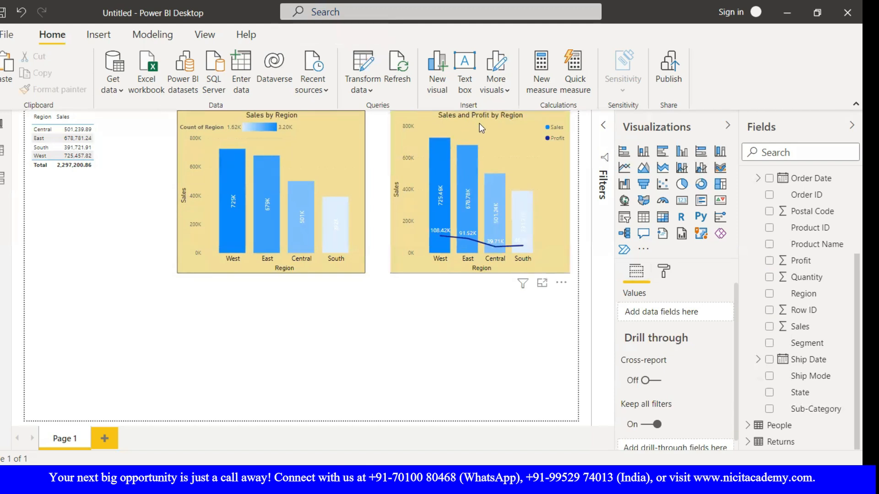
Move both charts slightly down from the page's top edge, keeping their top edges aligned
left_click_drag(479, 125, 485, 131)
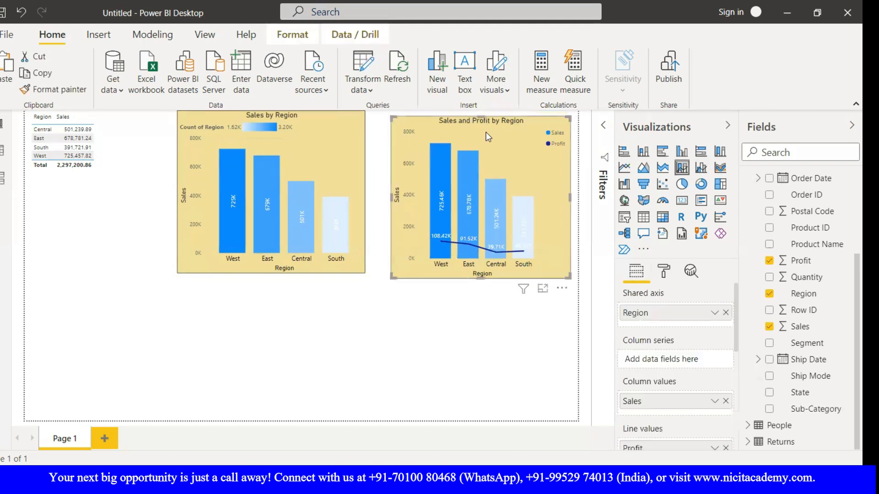
left_click(302, 122)
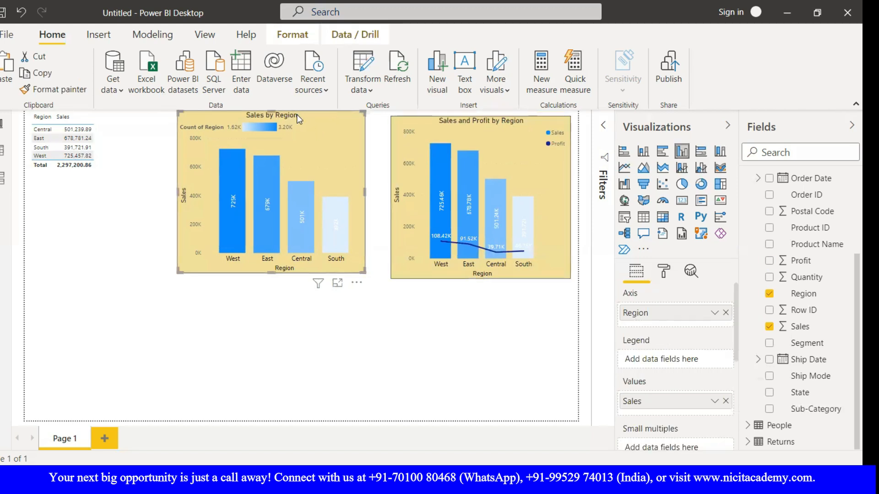
left_click_drag(296, 115, 301, 126)
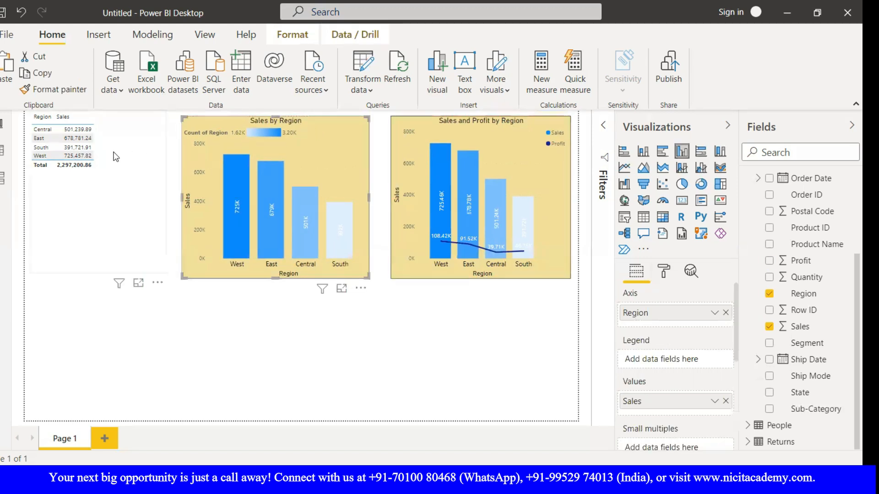
Turn on the Region sales table's border and enlarge the table to the charts' bottom edge
left_click(121, 137)
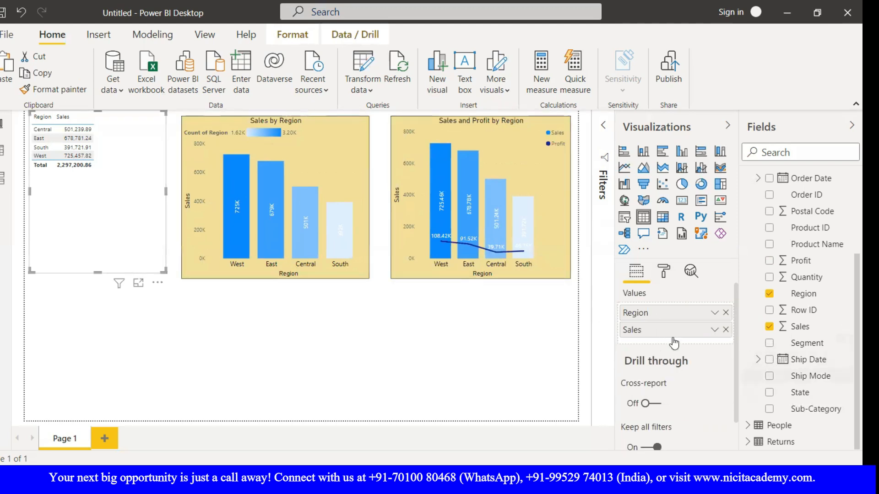
left_click(666, 275)
scroll(673, 355, "down", 5)
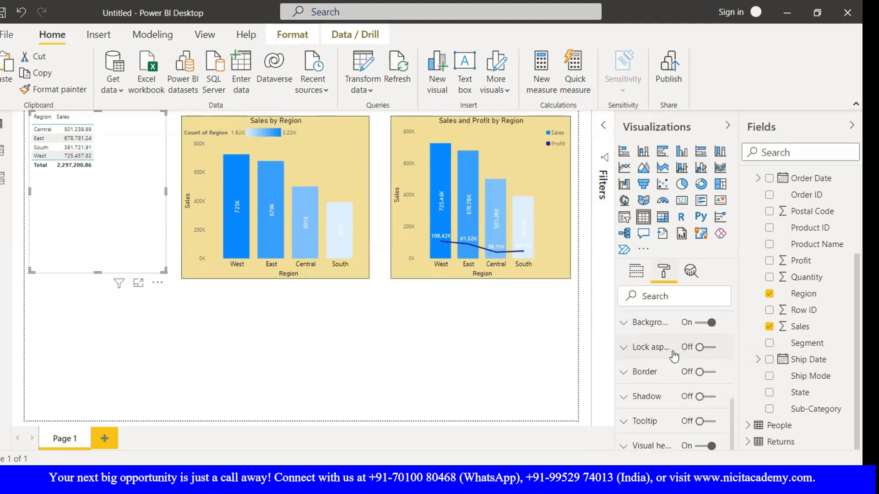
left_click(714, 373)
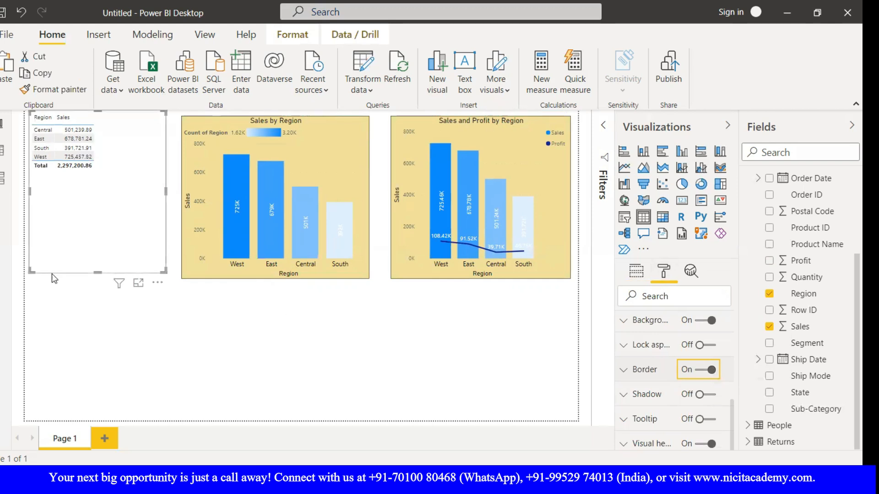
left_click_drag(170, 281, 170, 289)
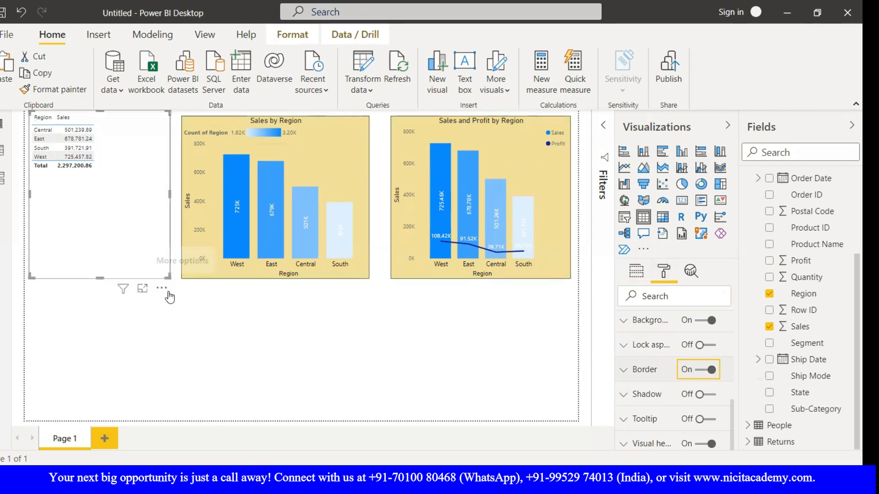
left_click(155, 300)
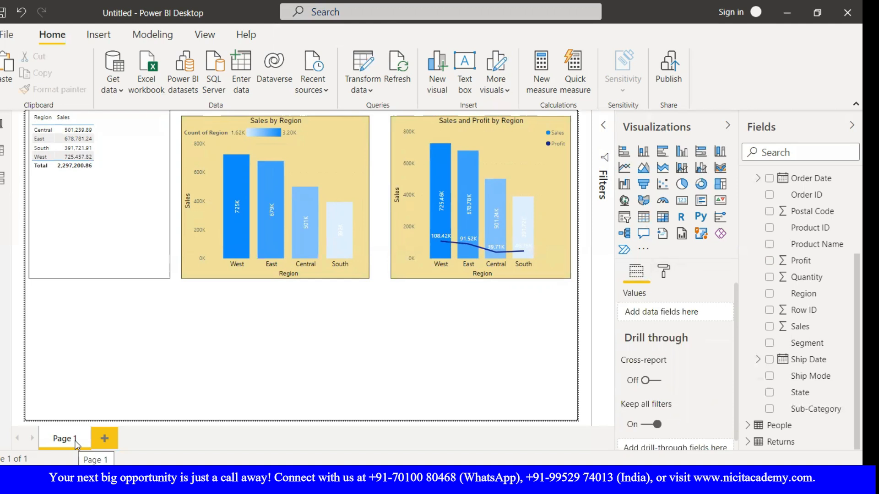
Move the table down to the charts' top edge and shorten it so its bottom edge aligns with theirs
left_click(133, 142)
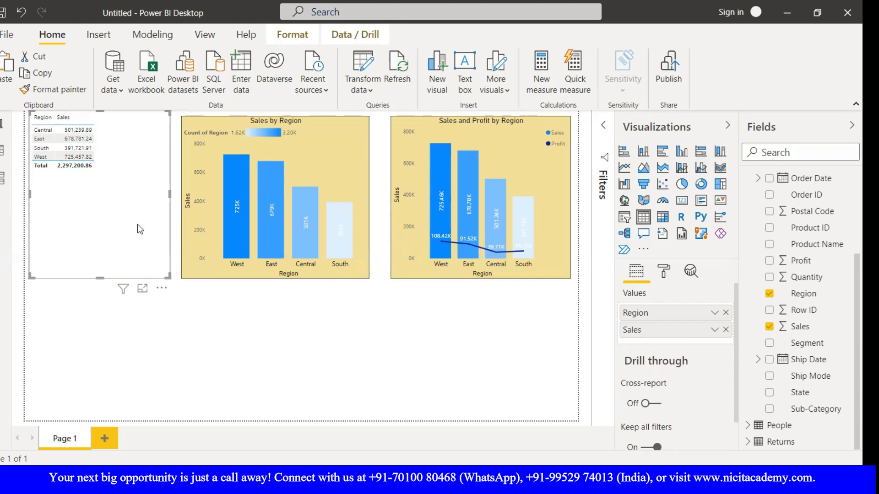
mouse_move(114, 144)
left_mouse_down()
mouse_move(114, 184)
mouse_move(116, 151)
left_mouse_up()
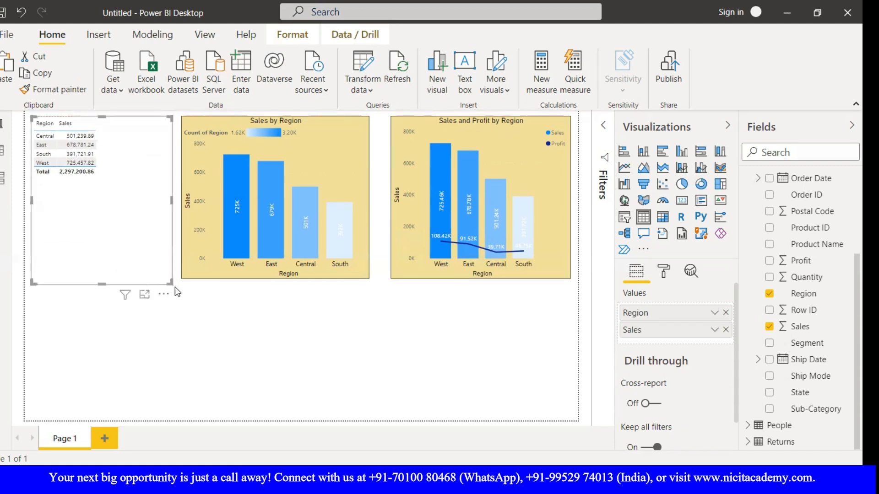
left_click_drag(172, 282, 171, 278)
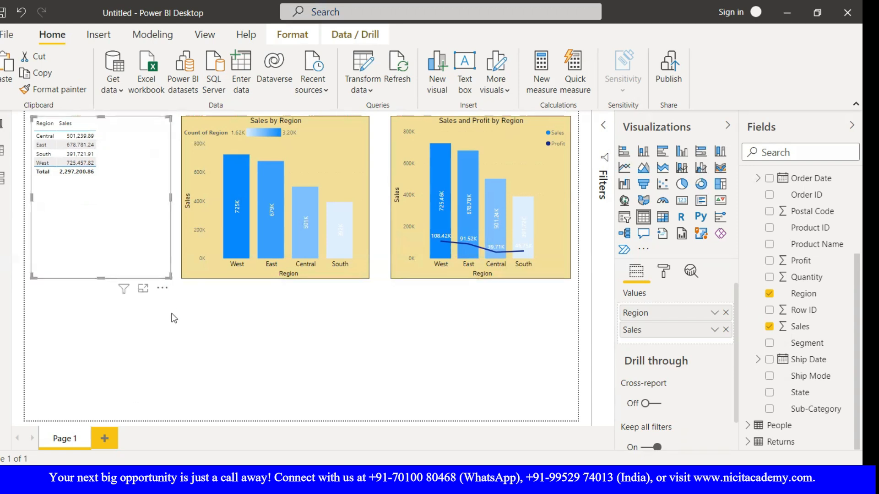
left_click(172, 319)
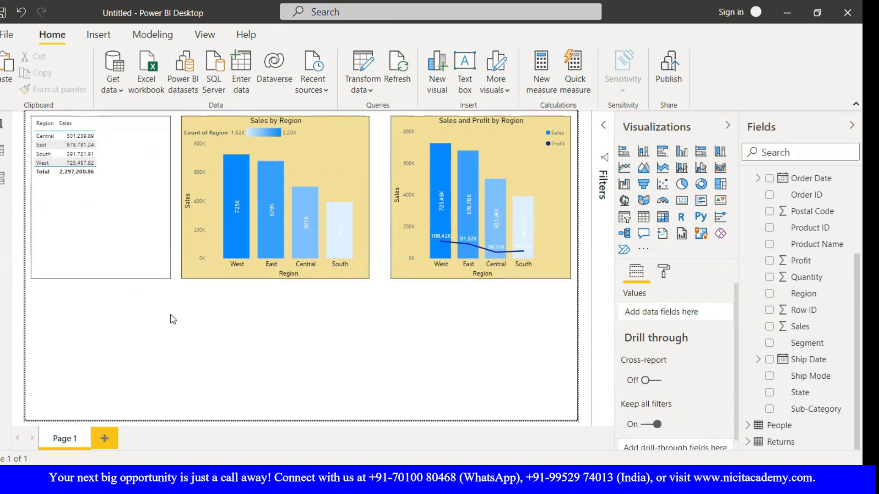
Shift the Sales by Region chart slightly right to even out the gaps between the table and the two charts
left_click(313, 127)
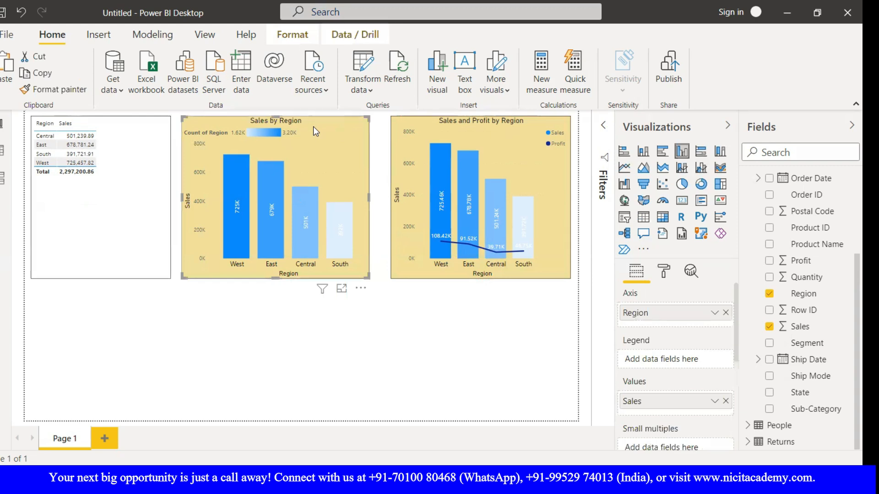
left_click_drag(313, 126, 319, 126)
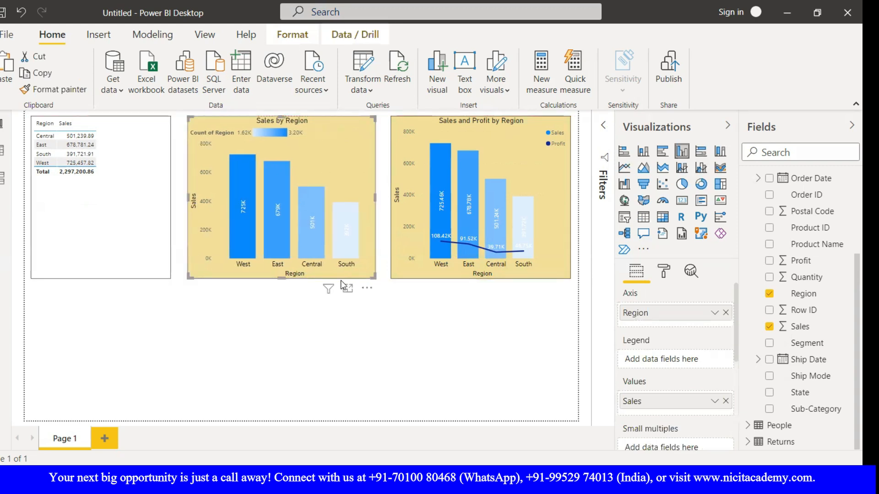
left_click(487, 365)
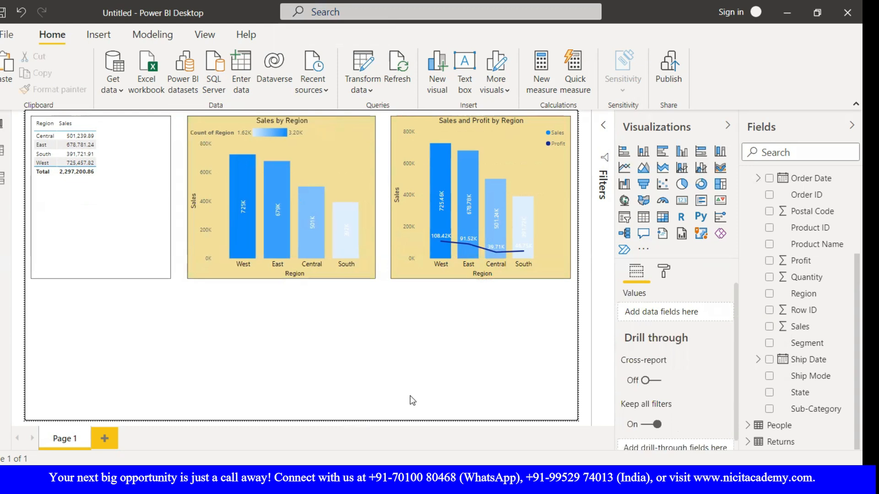
Show the filters for the Sales by Region chart and examine the condition options of its Sales filter
mouse_move(322, 264)
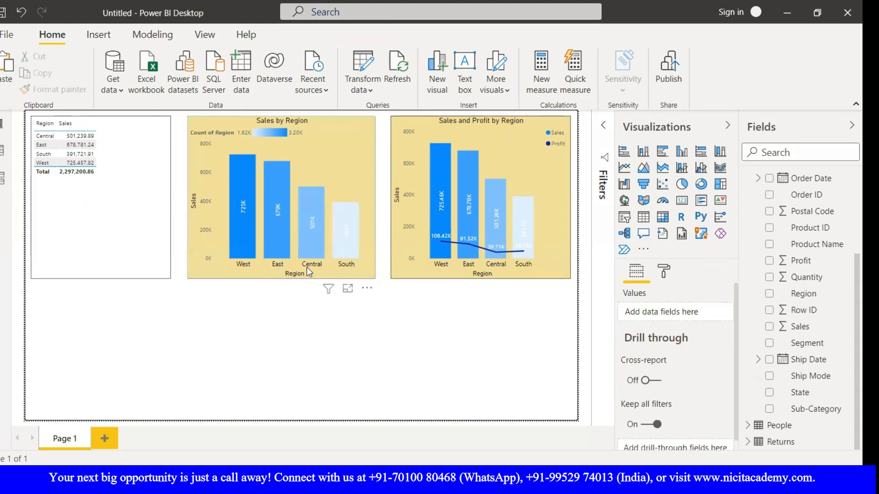
left_click(342, 141)
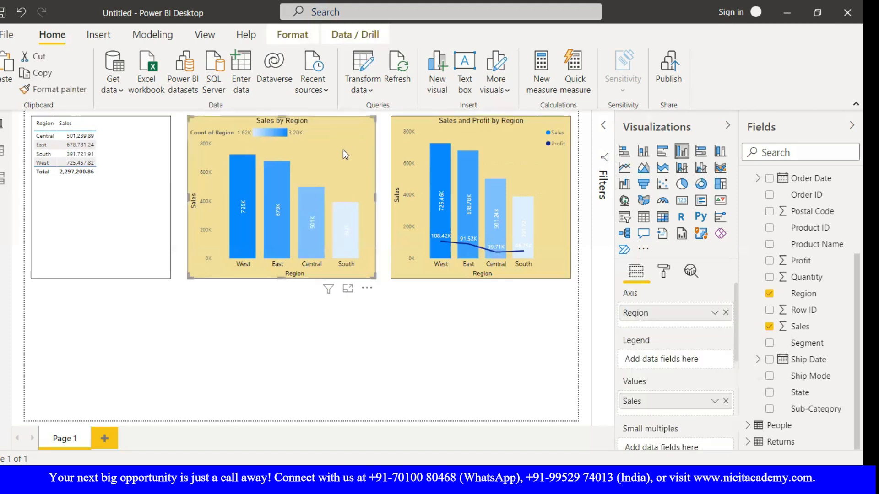
left_click(603, 125)
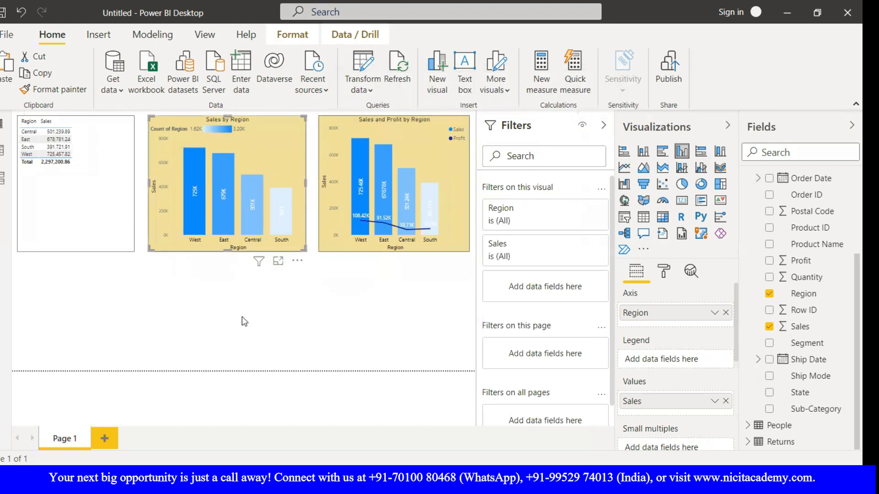
left_click(241, 328)
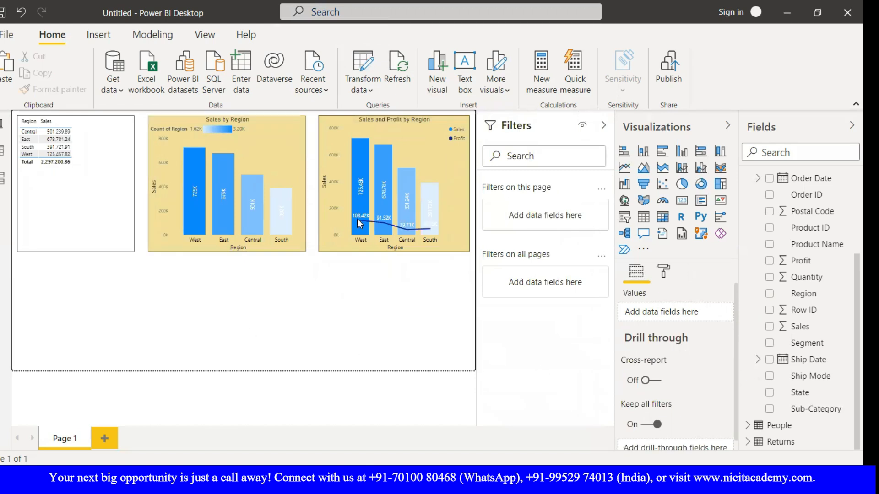
mouse_move(409, 234)
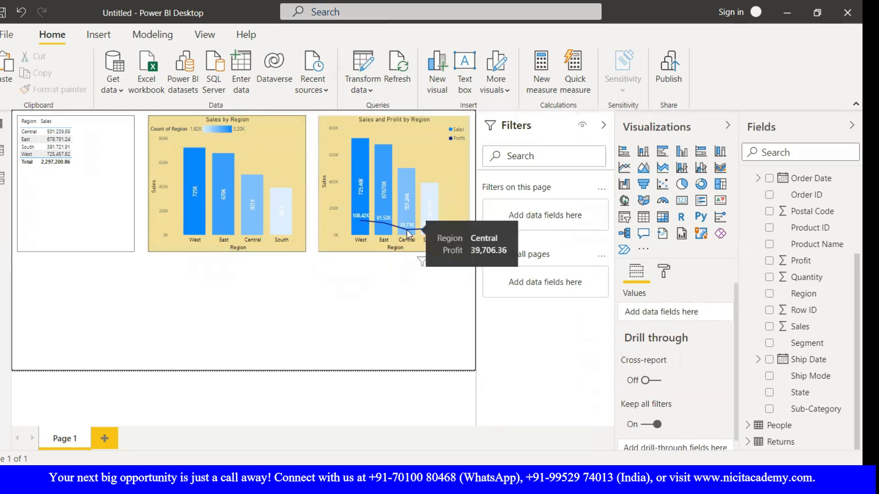
left_click(260, 150)
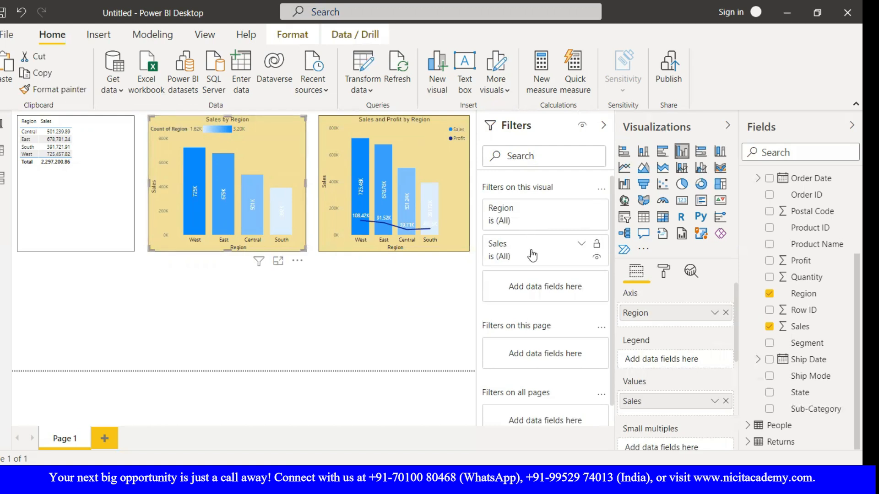
left_click(584, 247)
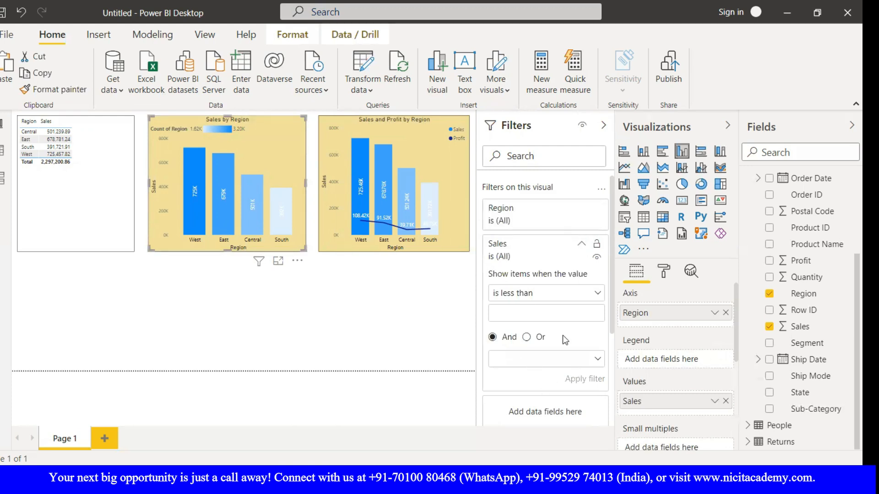
left_click(582, 247)
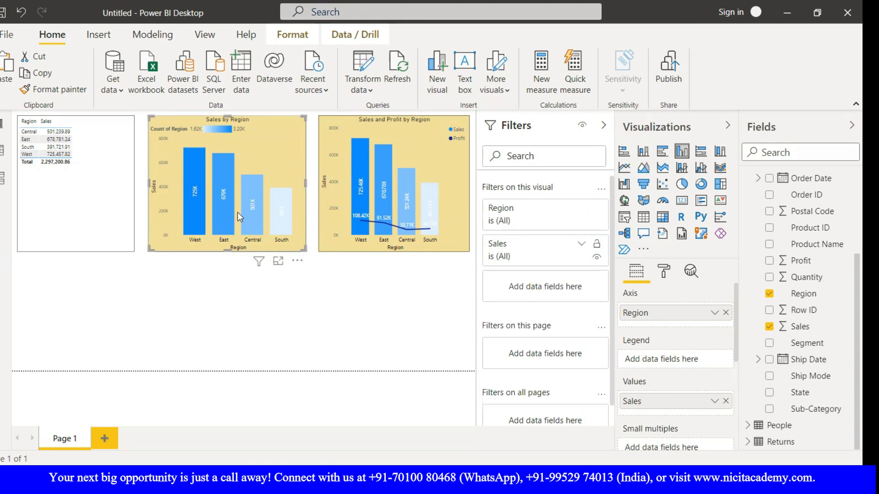
mouse_move(217, 216)
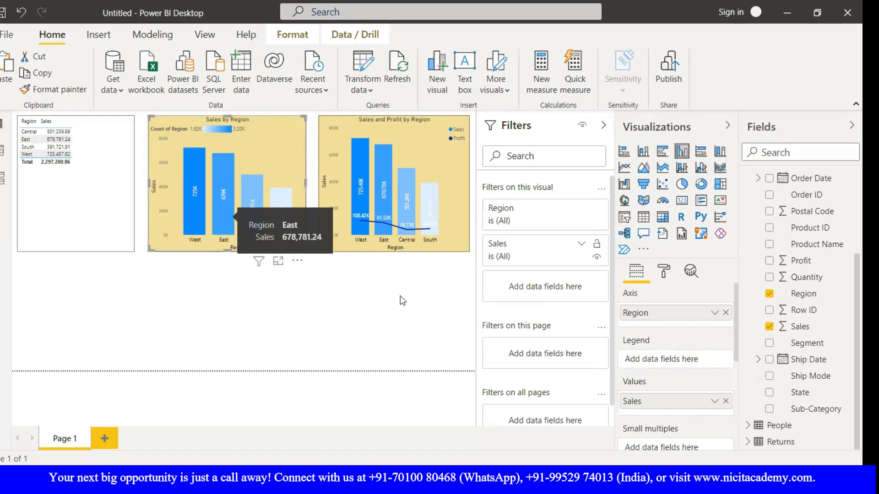
Add Year from the Order Date hierarchy as a visual-level filter on the Sales by Region chart
scroll(806, 237, "up", 2)
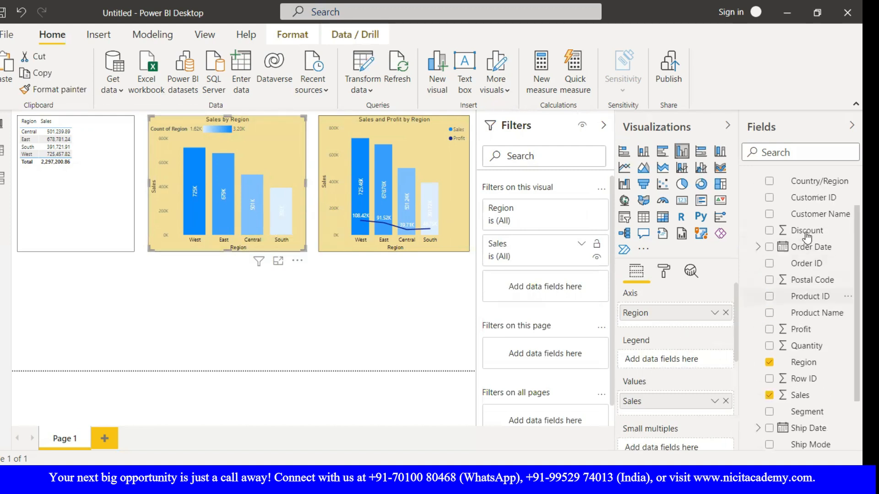
left_click(758, 247)
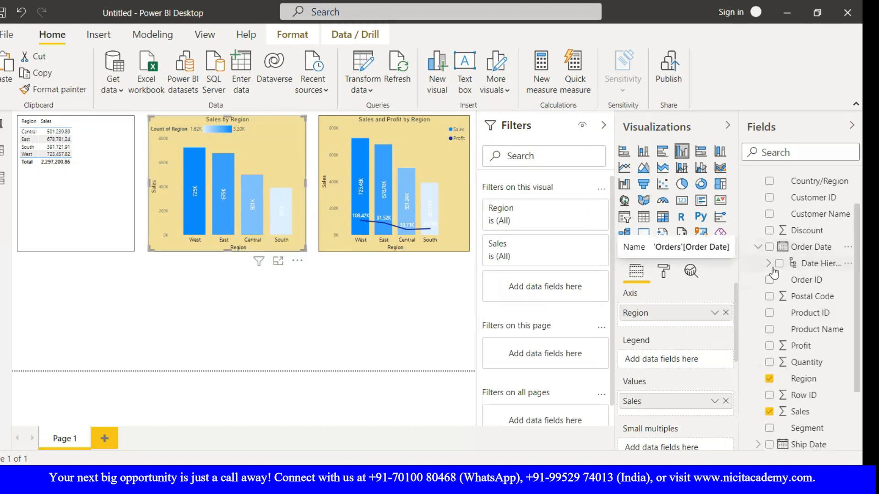
left_click(769, 264)
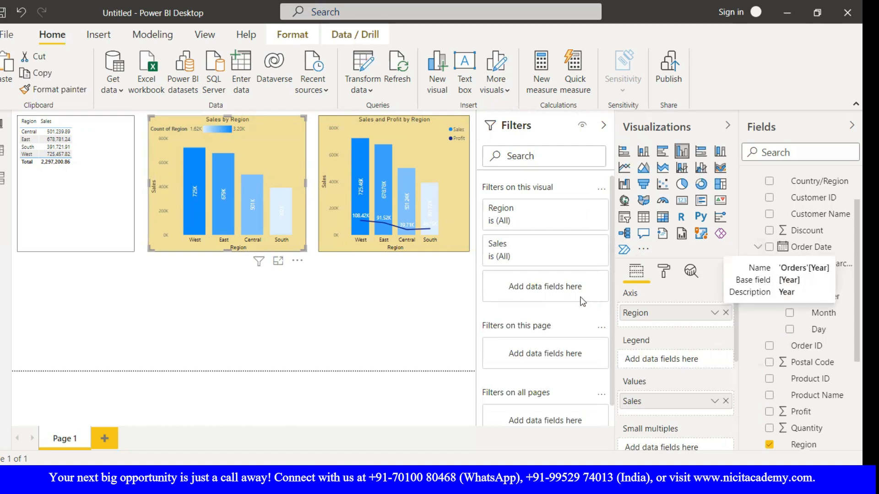
left_click_drag(817, 280, 547, 288)
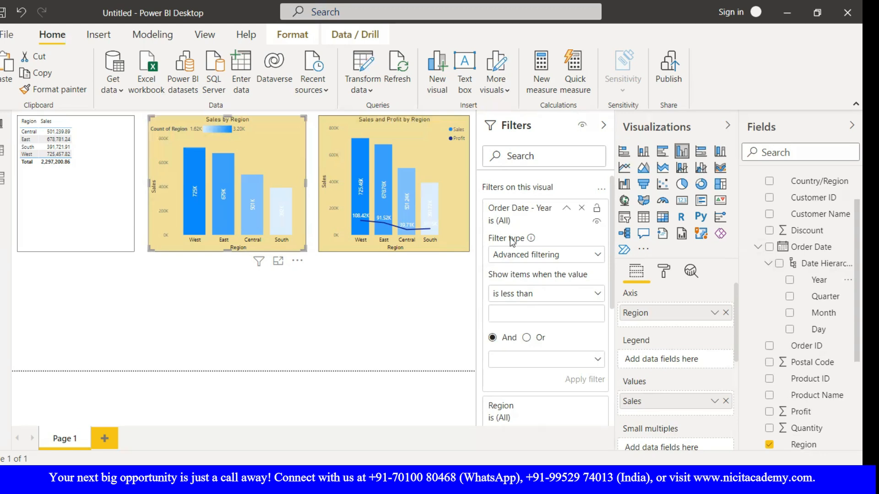
Review the Year filter's advanced conditions and change its filter type to Basic filtering
left_click(523, 299)
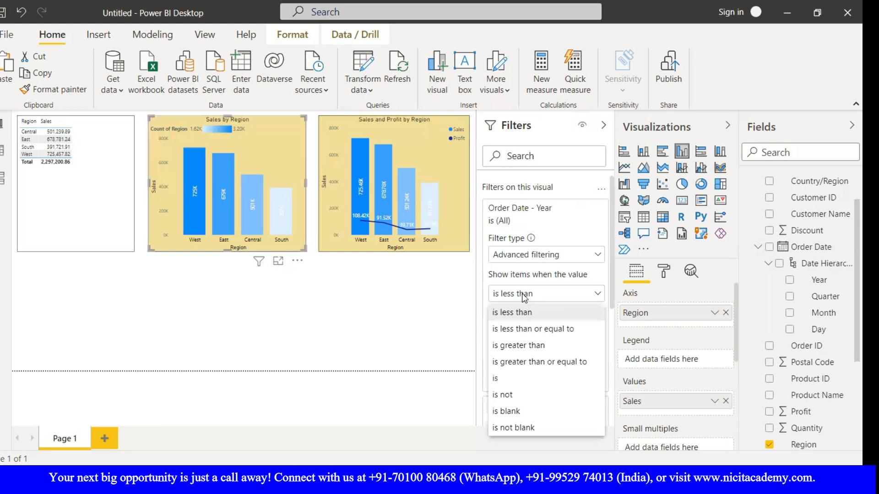
left_click(604, 296)
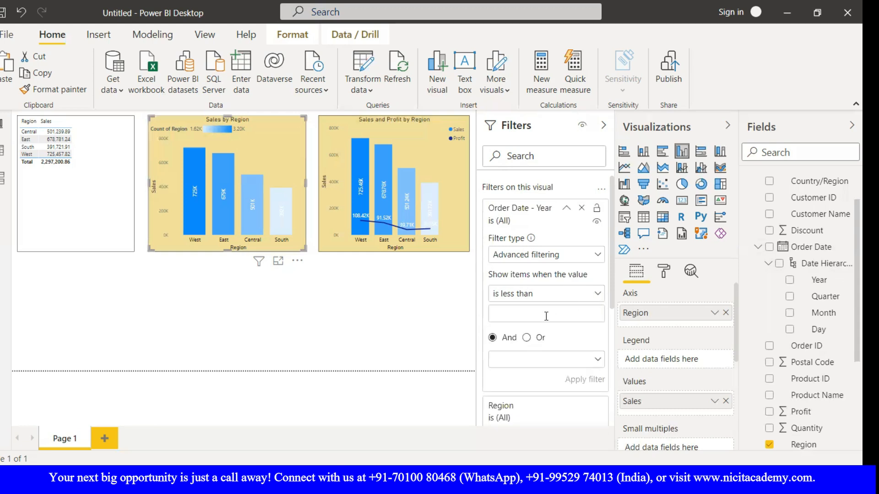
scroll(541, 318, "down", 2)
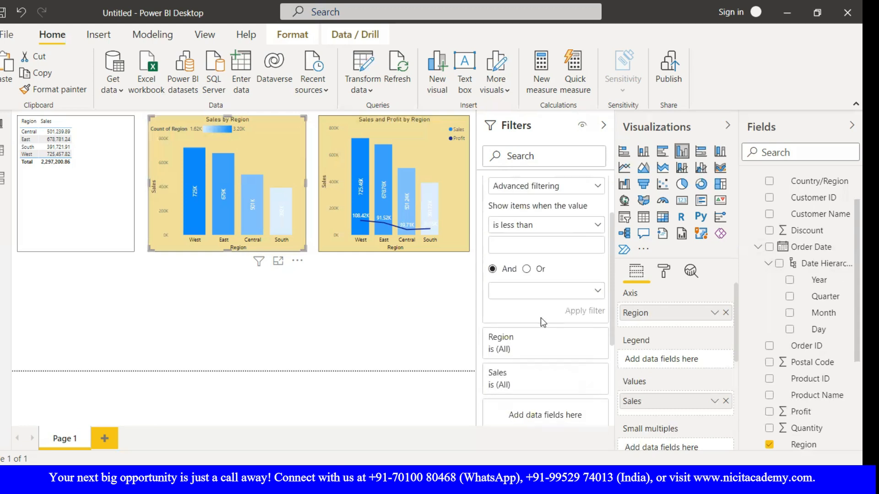
scroll(540, 318, "up", 2)
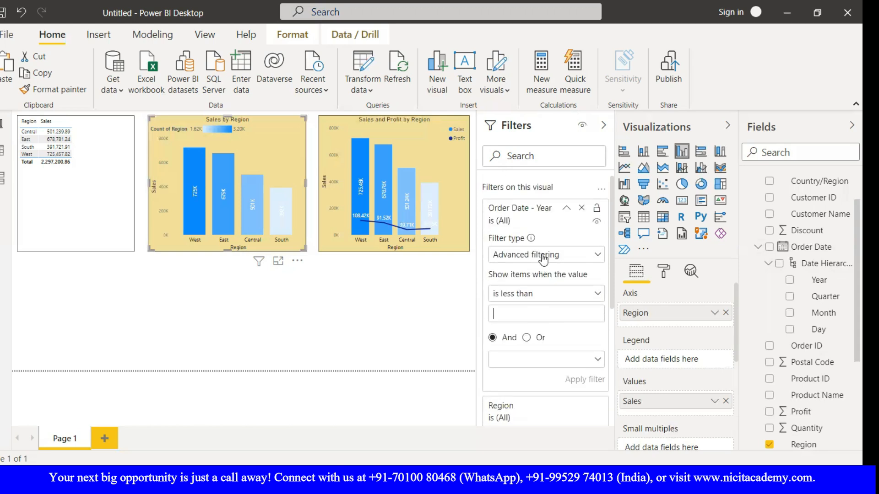
left_click(543, 259)
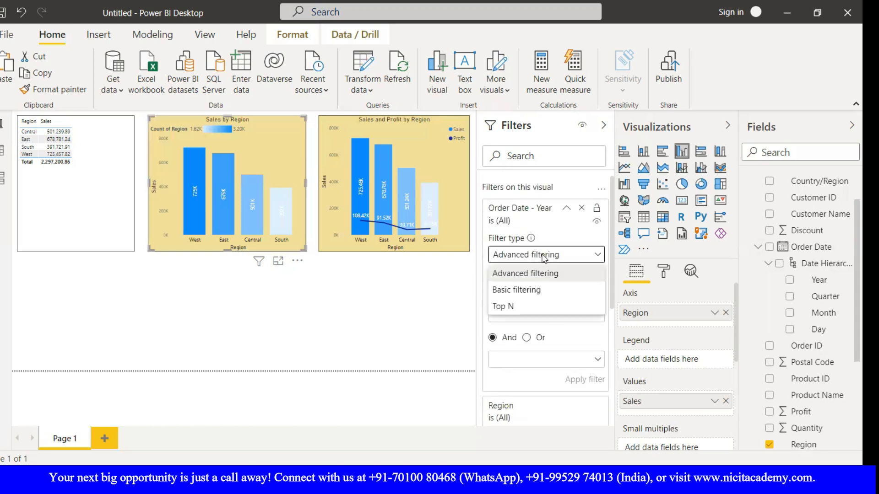
left_click(533, 293)
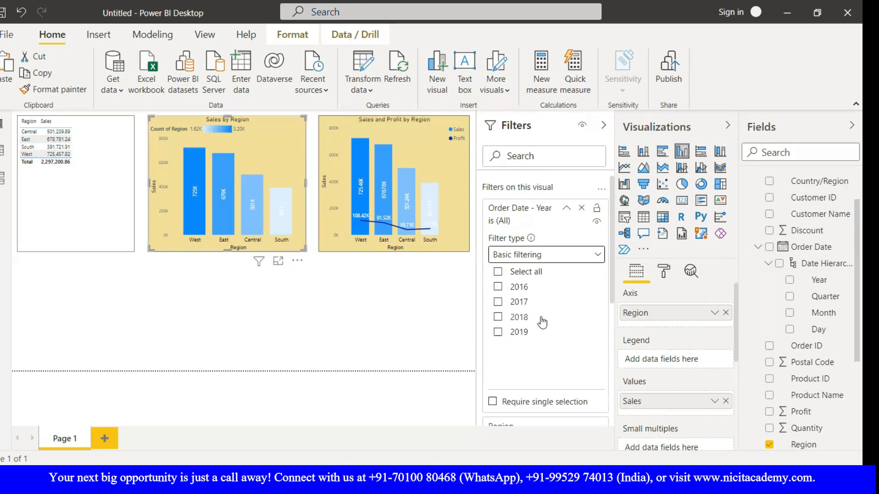
Filter the Sales by Region chart to 2019, adding 2018, 2017 and 2016 one at a time to compare the bars
left_click(499, 332)
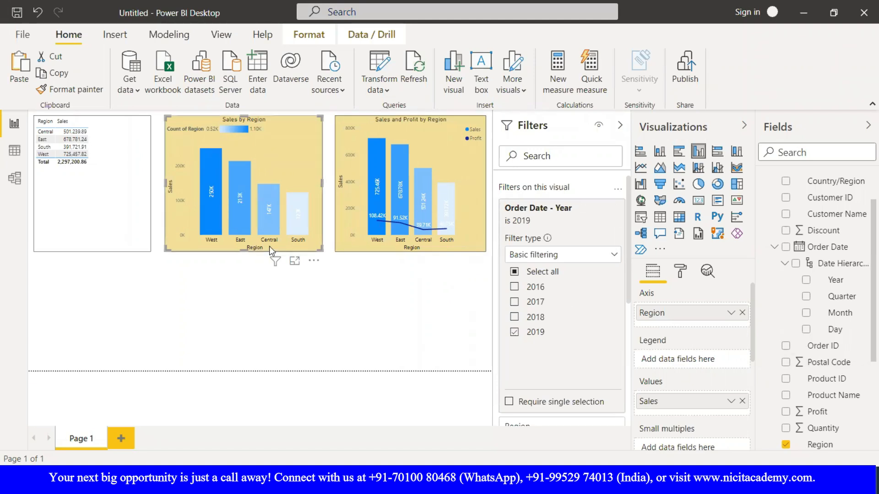
mouse_move(238, 159)
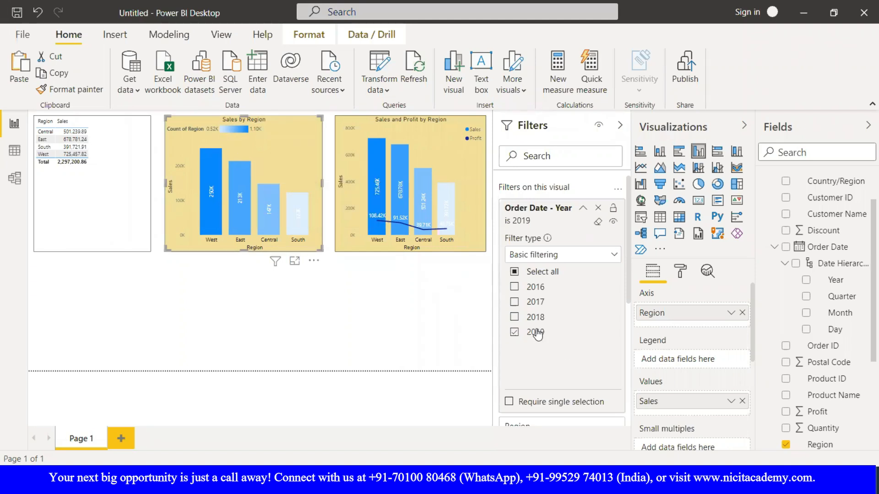
left_click(515, 317)
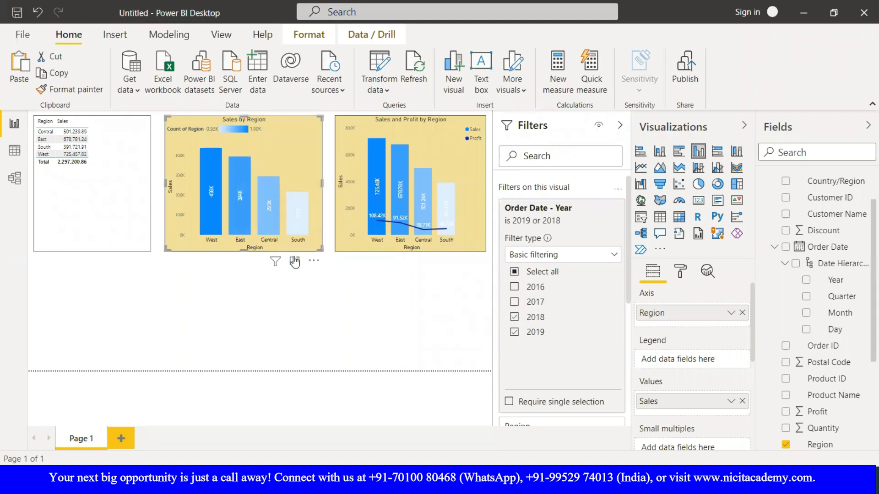
left_click(514, 303)
mouse_move(222, 160)
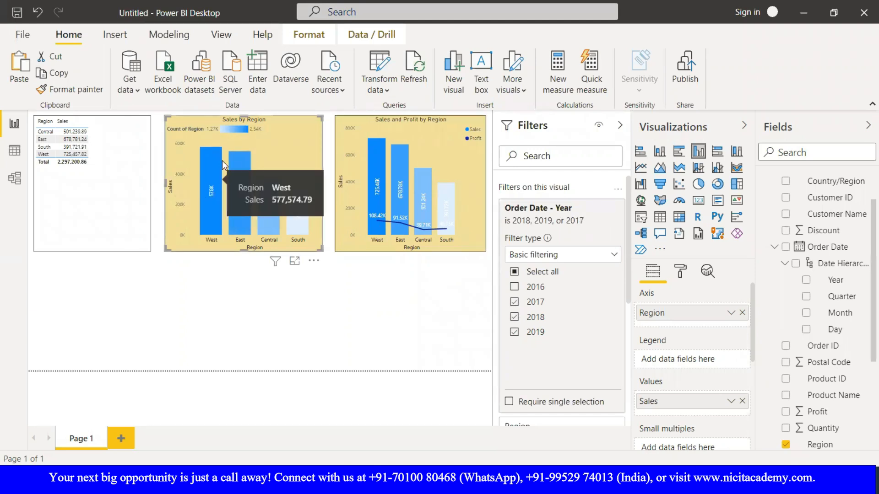
left_click(540, 288)
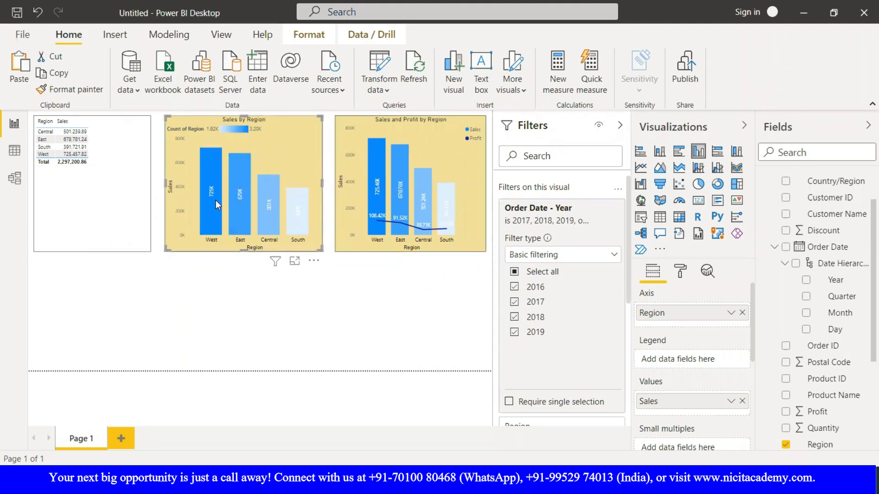
Toggle Select all in the Year filter on and off, leaving only 2019 selected
left_click(515, 273)
left_click(516, 273)
left_click(515, 273)
left_click(515, 273)
left_click(515, 333)
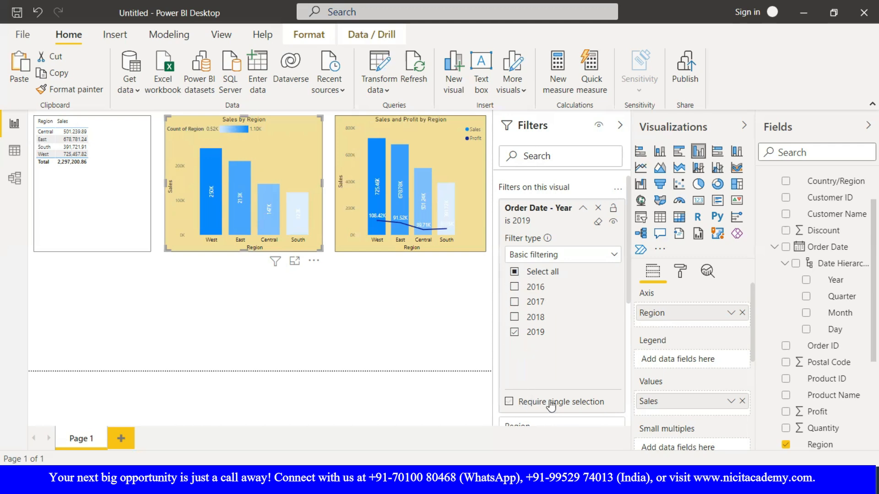
Require single selection in the Year filter and switch between the individual years, ending on 2016
left_click(517, 405)
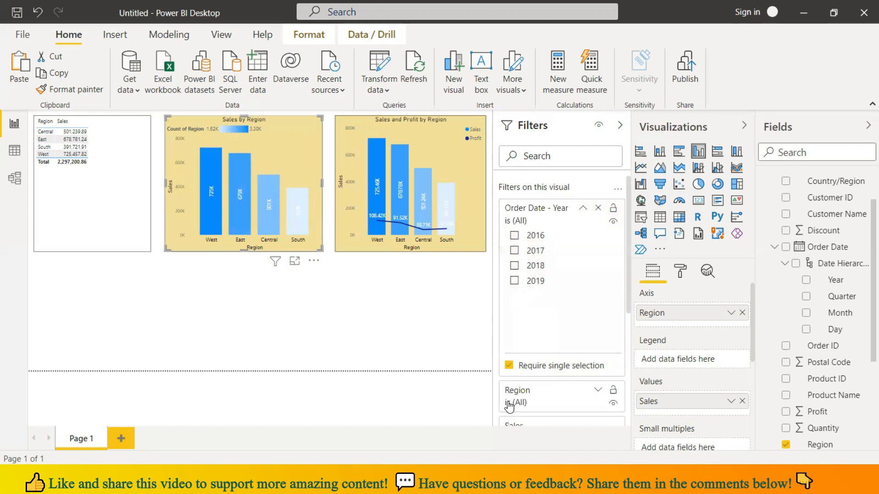
left_click(514, 251)
left_click(514, 266)
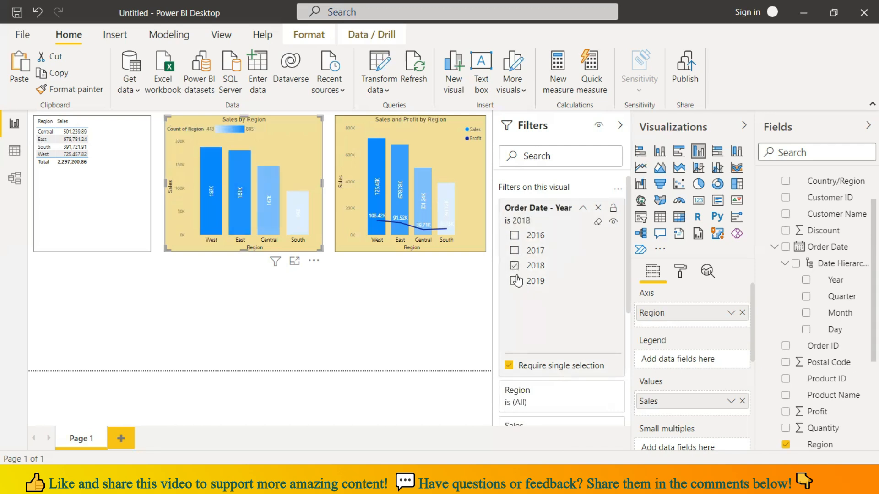
left_click(516, 281)
left_click(514, 266)
left_click(515, 251)
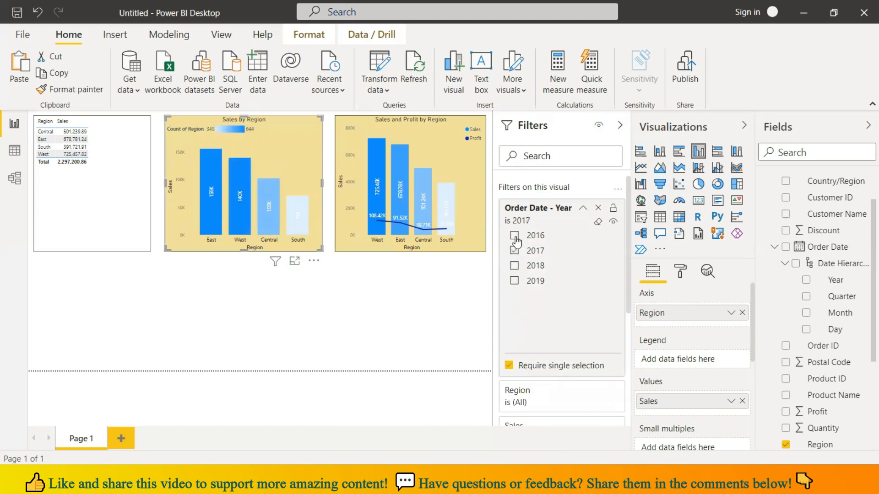
left_click(514, 235)
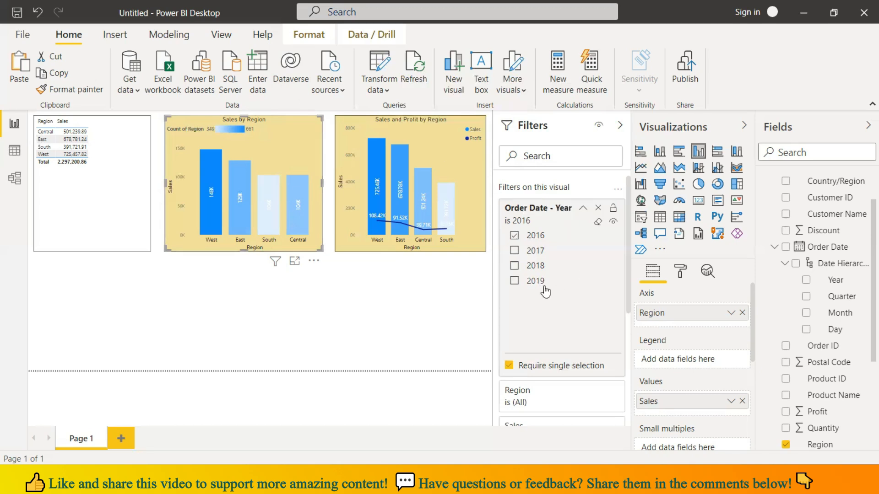
mouse_move(287, 211)
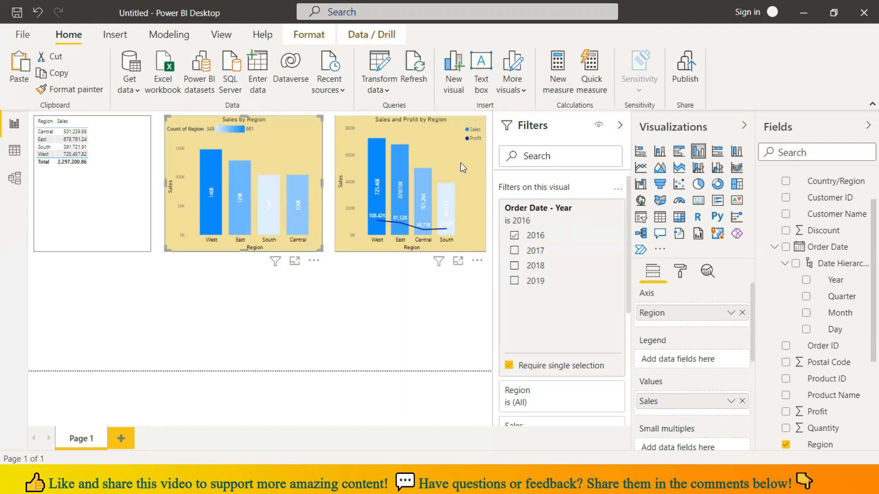
scroll(863, 302, "down", 1)
scroll(864, 302, "down", 5)
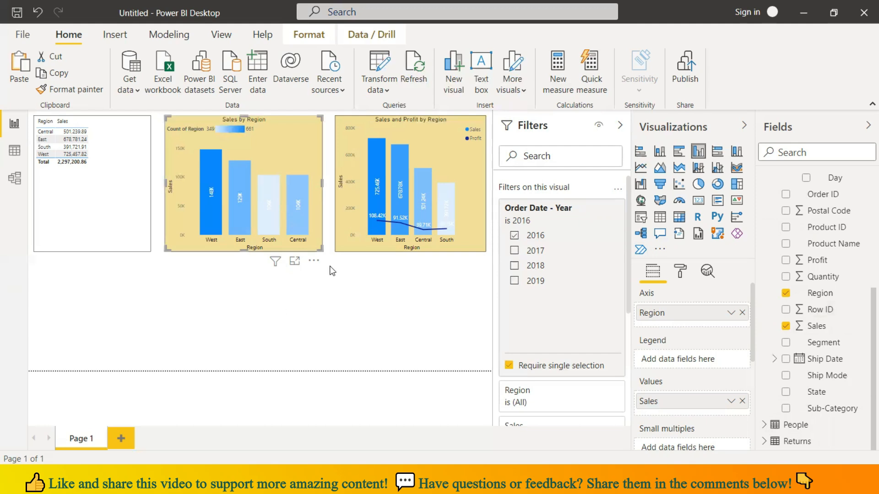
left_click(620, 192)
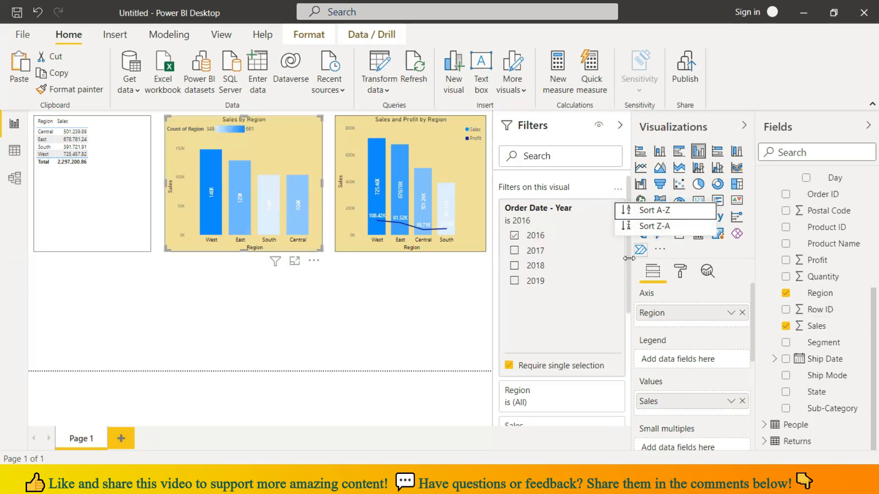
left_click(617, 189)
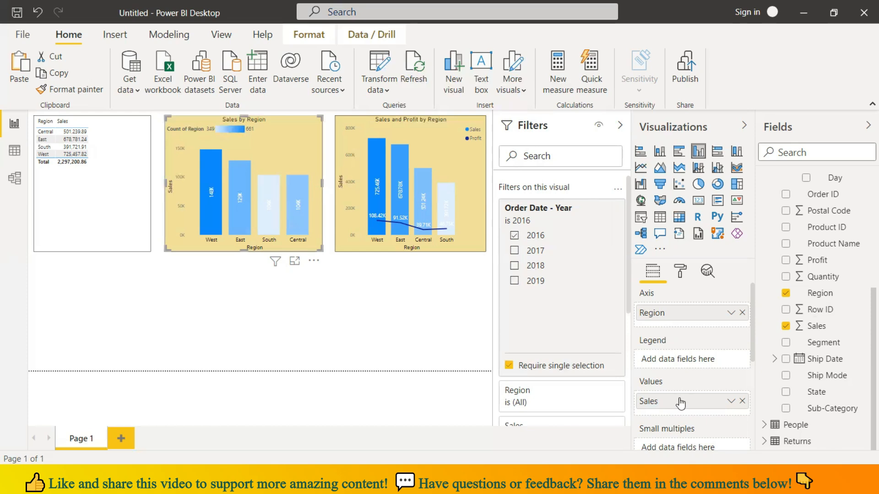
scroll(595, 369, "down", 2)
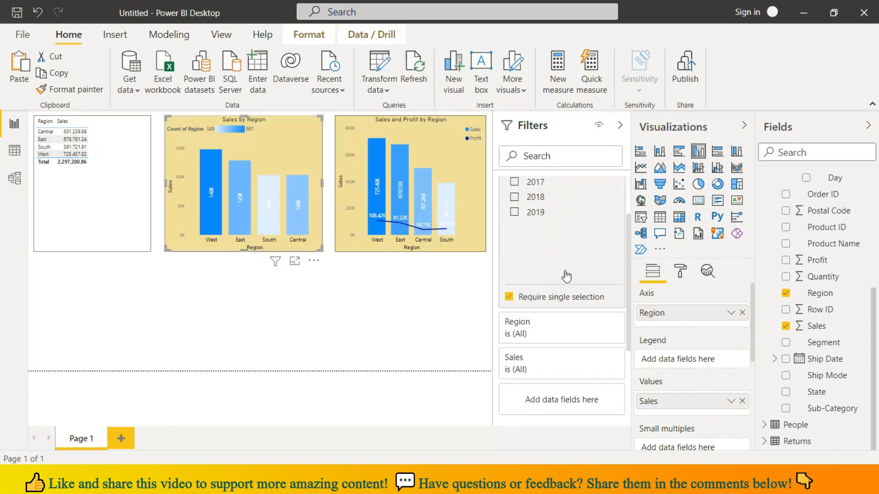
scroll(563, 275, "up", 2)
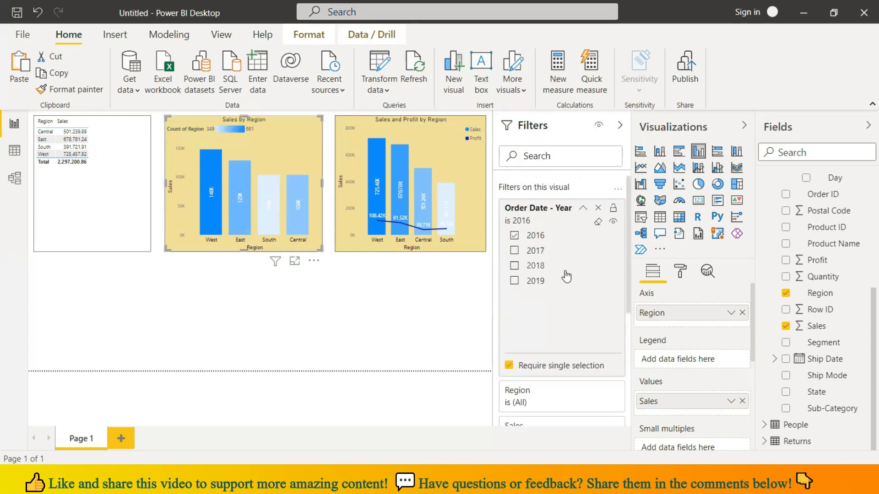
Remove the Order Date Year filter from the Sales by Region chart and filter Region by Central, East and South, ending with all regions selected
left_click(598, 209)
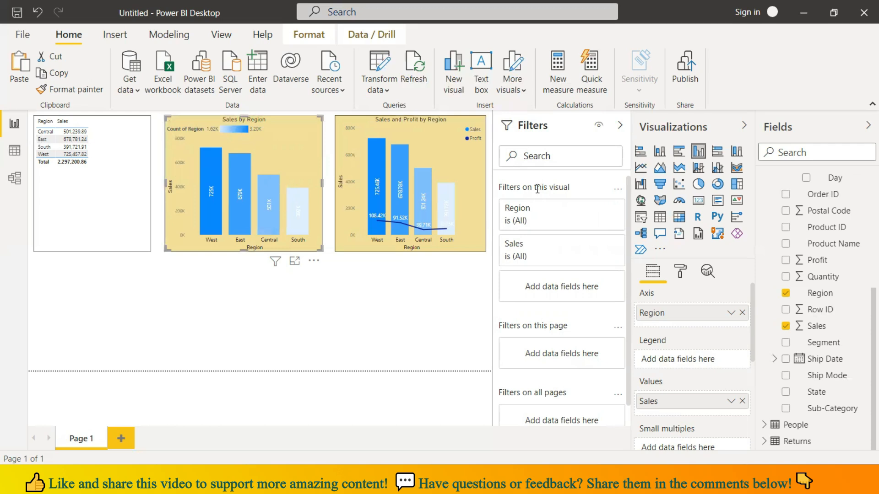
left_click(539, 224)
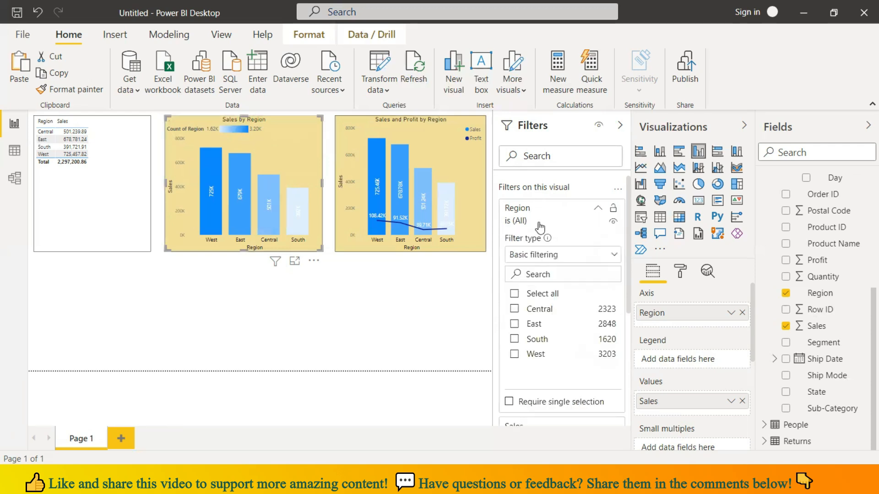
left_click(515, 310)
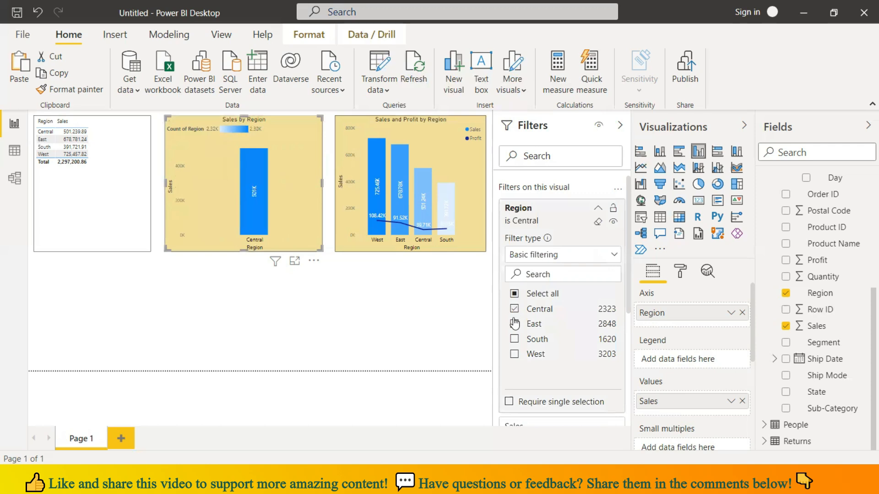
left_click(514, 323)
left_click(515, 340)
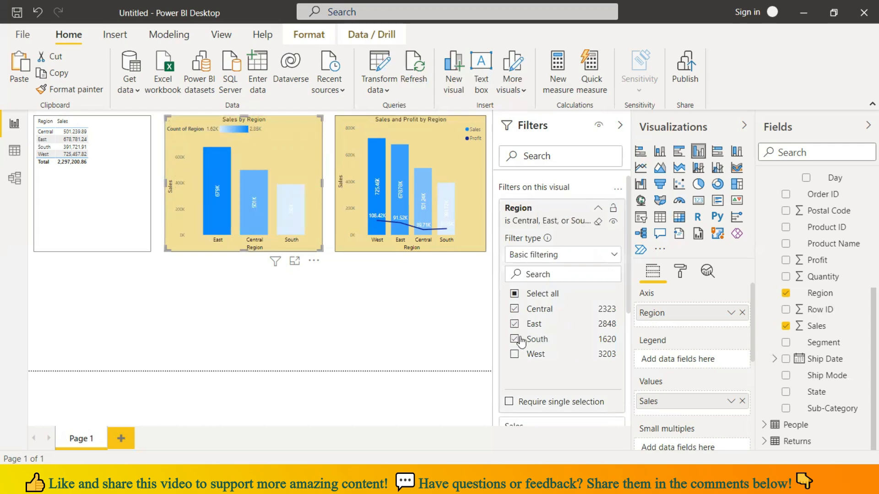
left_click(514, 294)
scroll(514, 298, "down", 2)
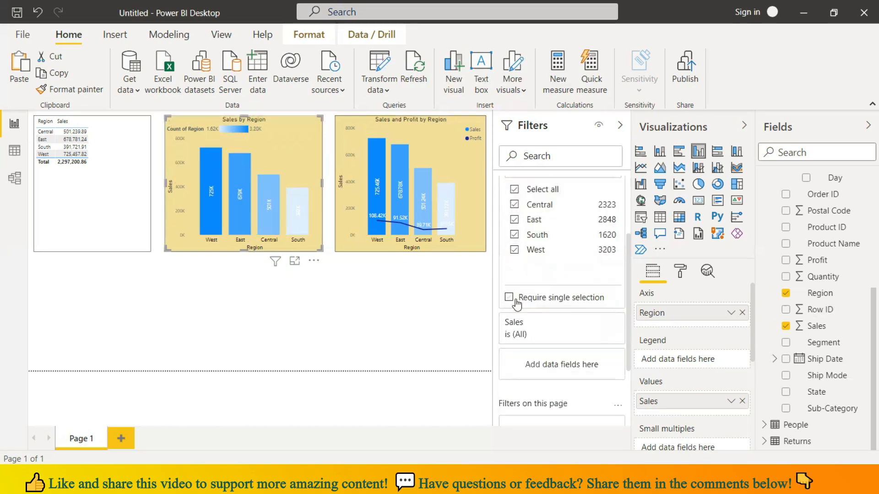
scroll(534, 288, "up", 2)
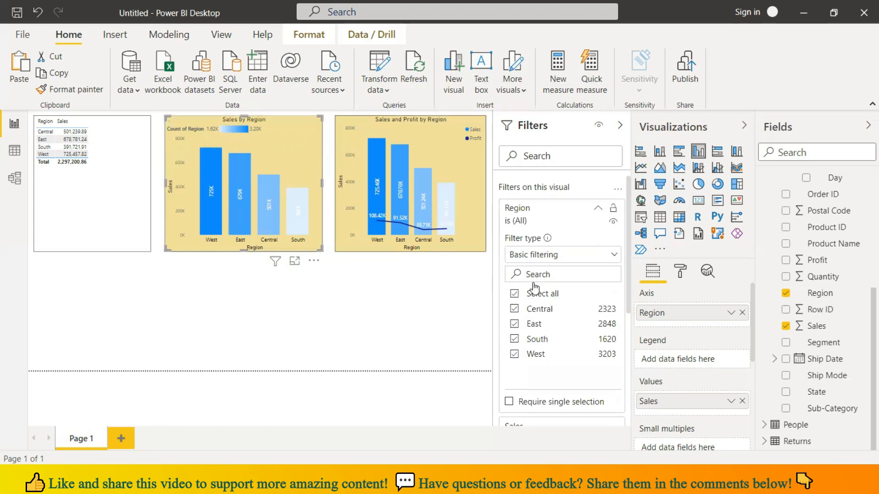
Review the filter types offered for the Region filter and the page and report filter areas, keeping Basic filtering
left_click(614, 258)
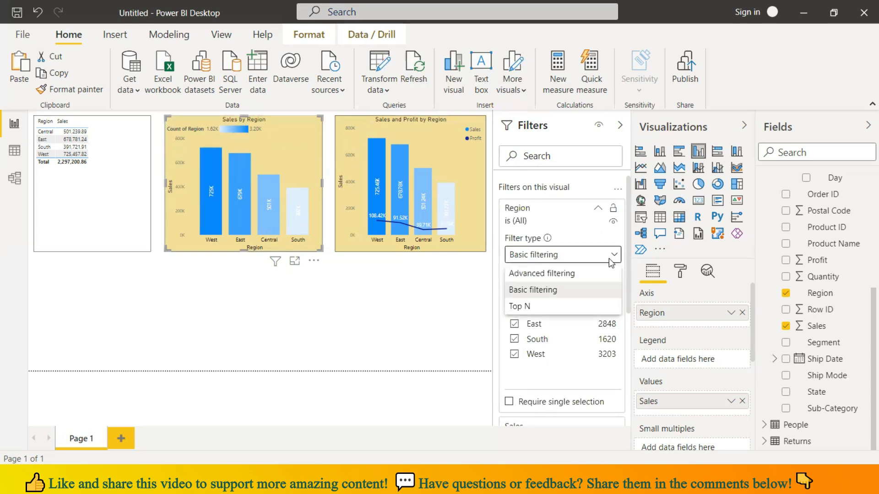
left_click(597, 217)
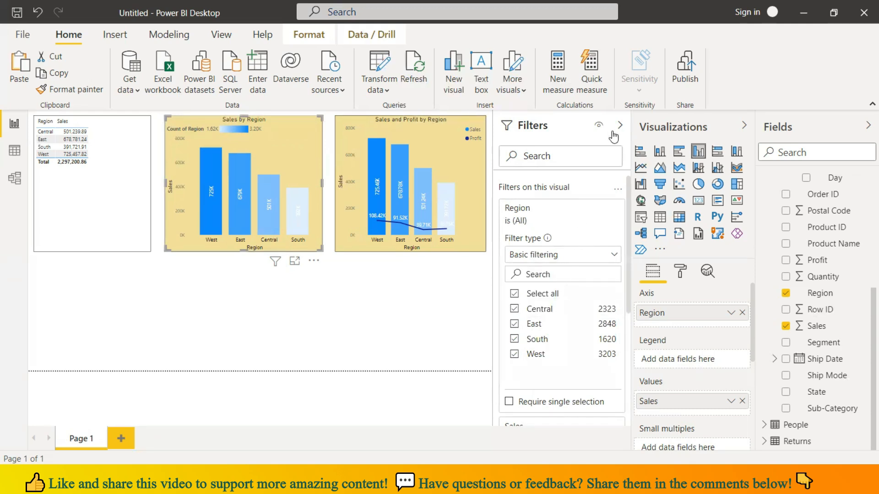
scroll(587, 227, "down", 5)
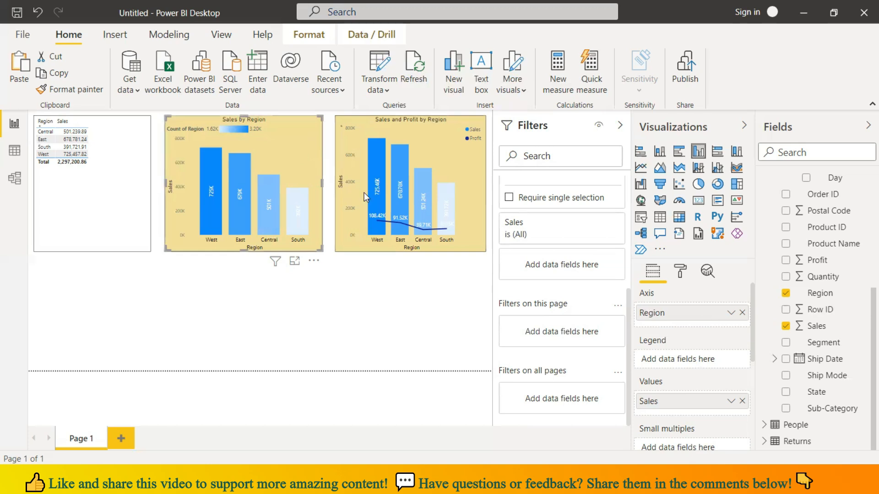
Add the Order Date Year field as a filter on all pages and set its filter type to Basic filtering
left_click(265, 337)
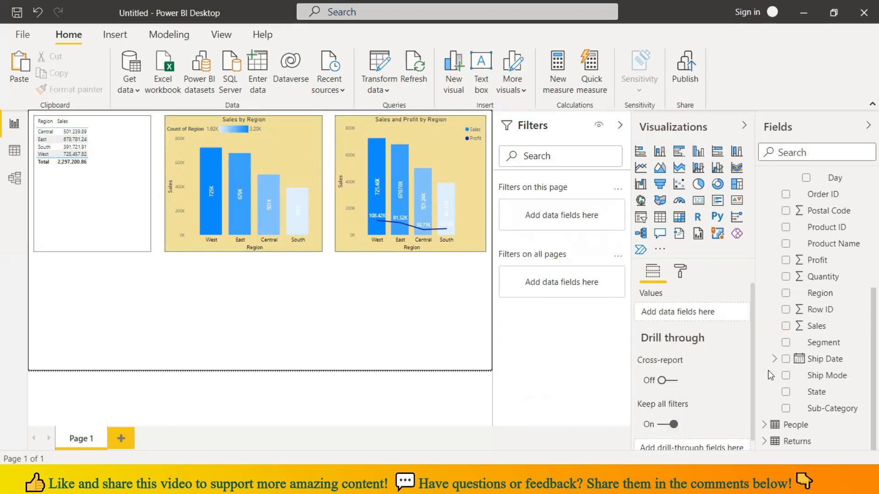
scroll(817, 336, "up", 3)
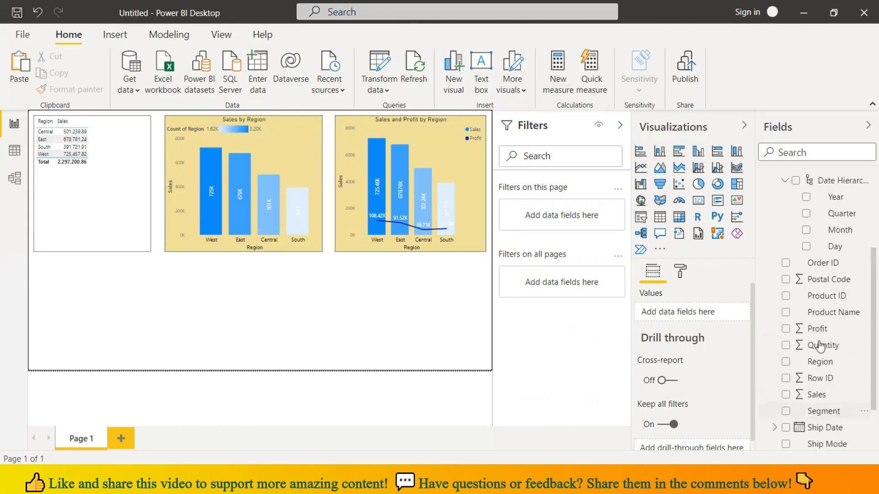
left_click_drag(838, 269, 582, 283)
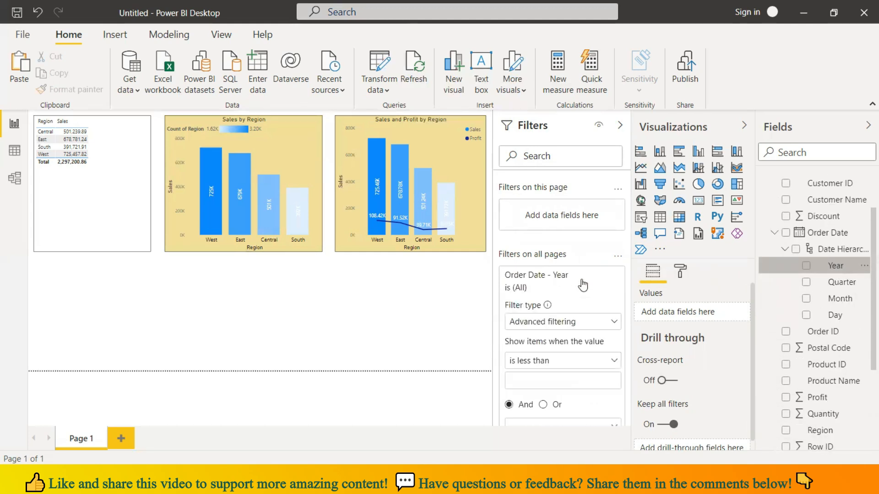
left_click(575, 326)
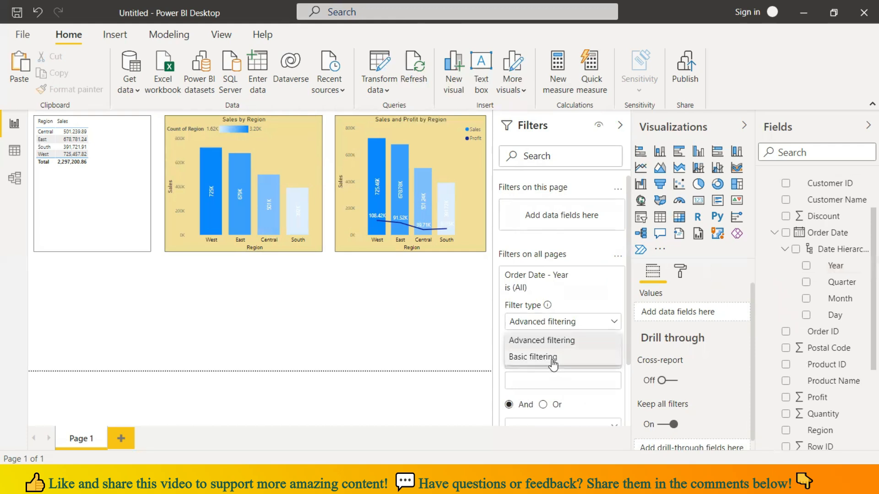
left_click(555, 358)
Filter all visuals to 2019, adding 2018, 2017 and 2016 one at a time, and clear and remove the all-pages Year filter
left_click(514, 399)
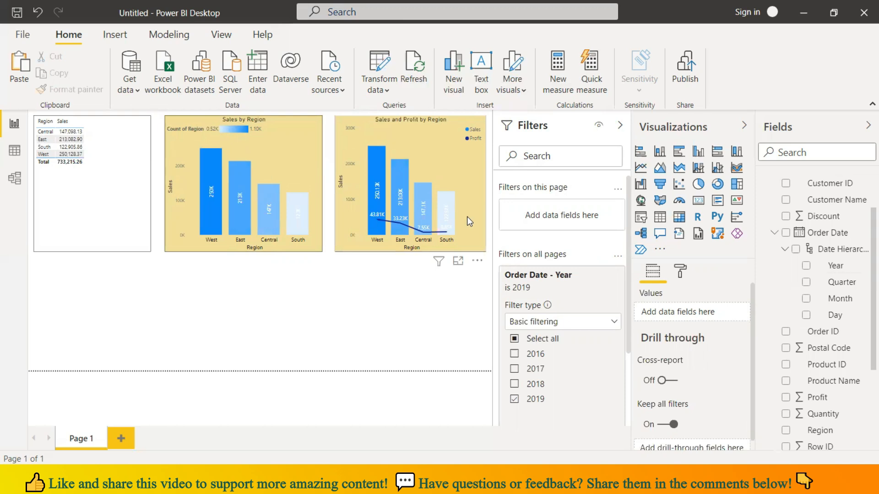
left_click(515, 385)
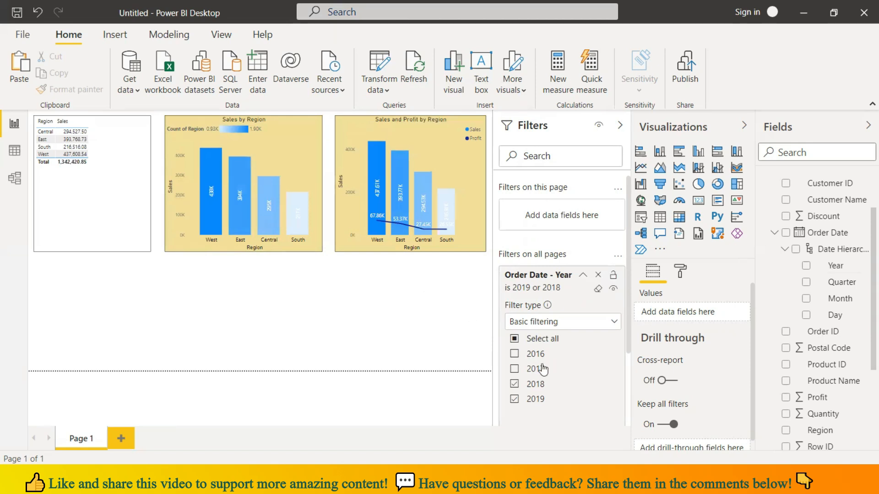
left_click(515, 370)
left_click(515, 355)
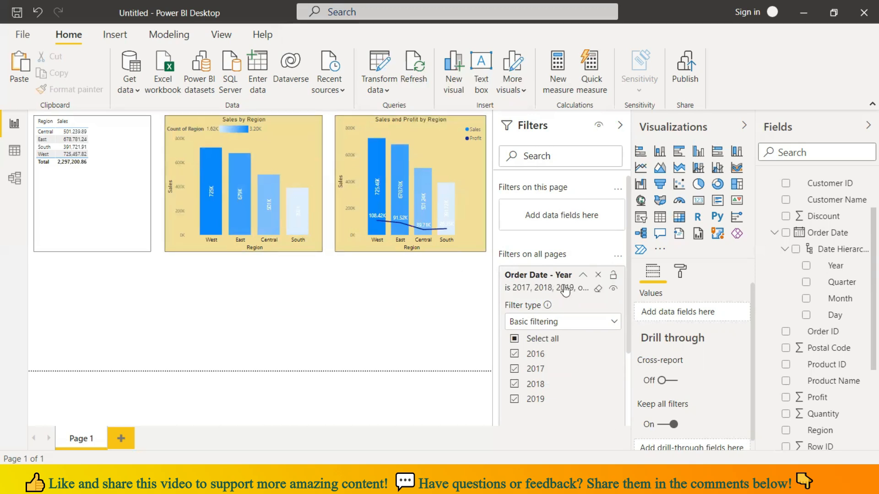
left_click(598, 289)
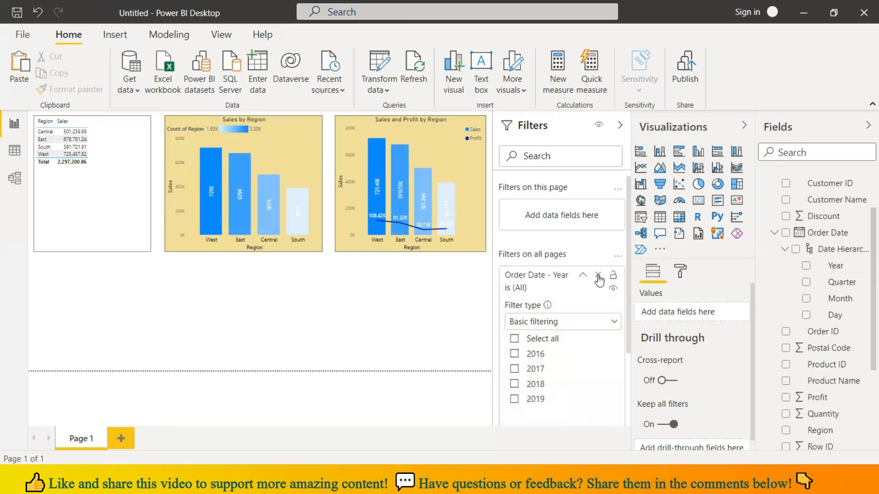
left_click(597, 275)
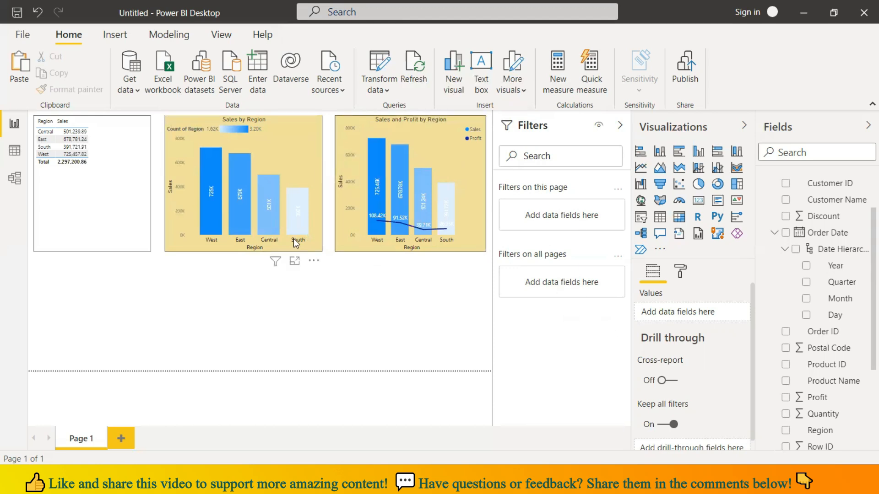
Check which filters affect the Sales by Region chart and view it in focus mode before returning to the report
left_click(301, 170)
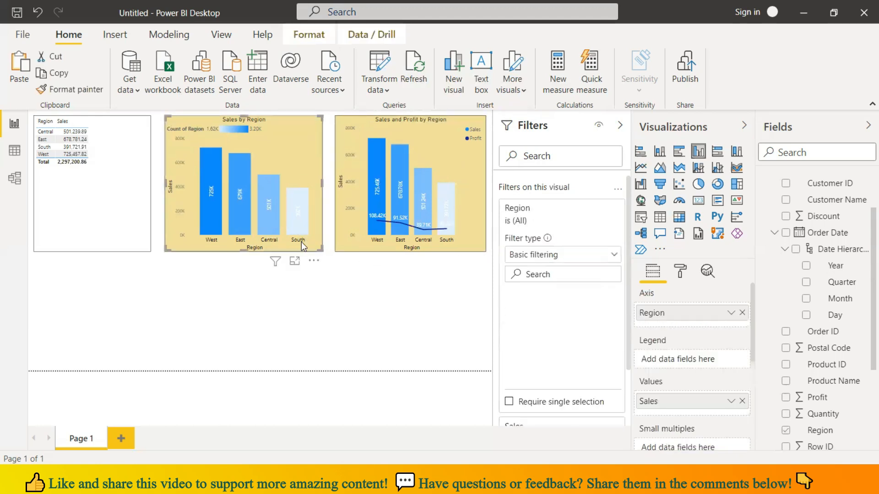
mouse_move(277, 265)
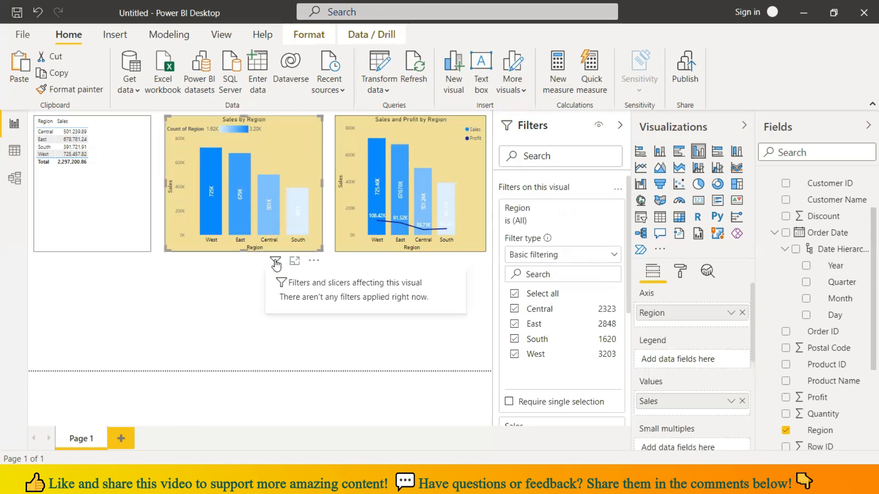
left_click(293, 261)
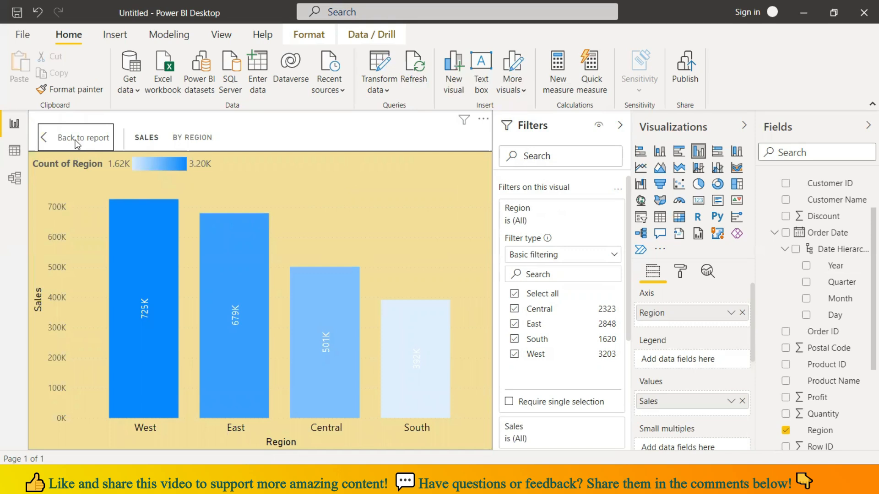
left_click(76, 143)
Examine the additional options of the Sales by Region chart, including its Sort axis choices
left_click(314, 262)
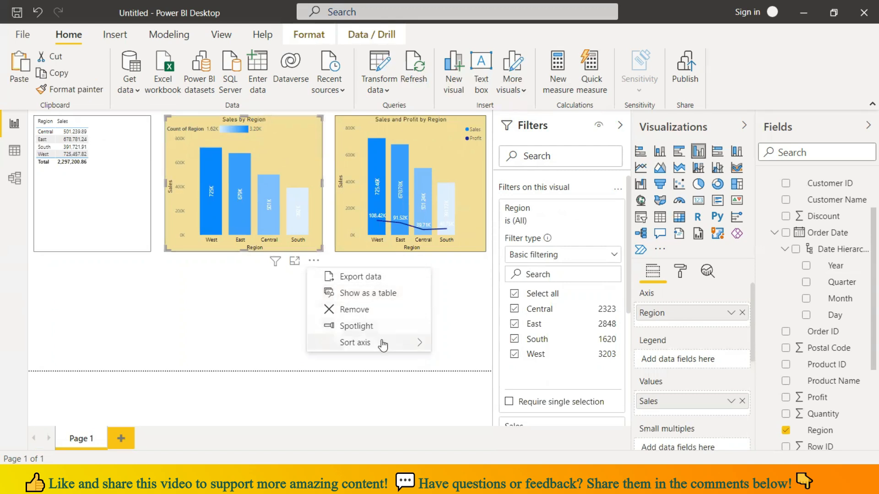
mouse_move(383, 344)
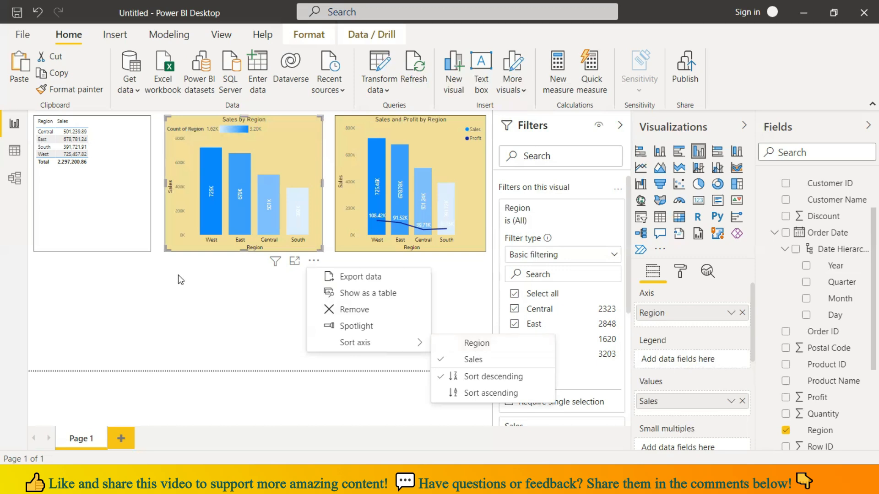
key("Escape")
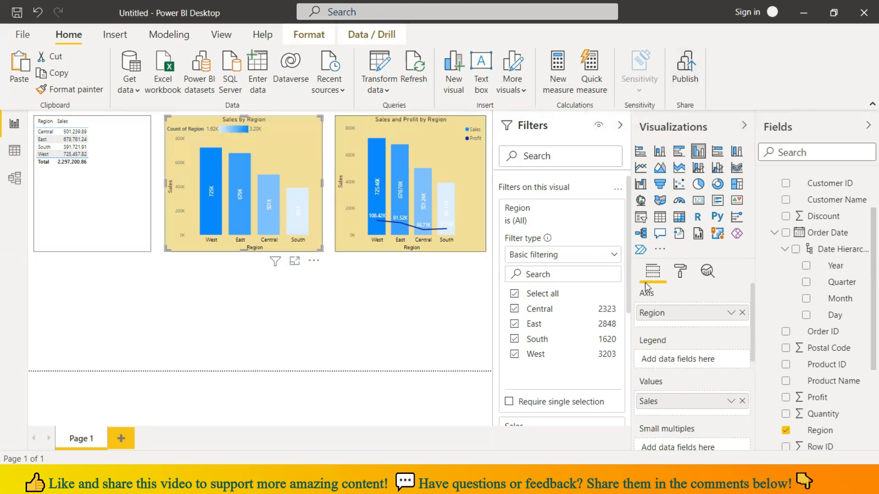
Insert a Q&A visual in the blank area below the Region table, undoing its accidental replacement of the Sales by Region chart
left_click(659, 234)
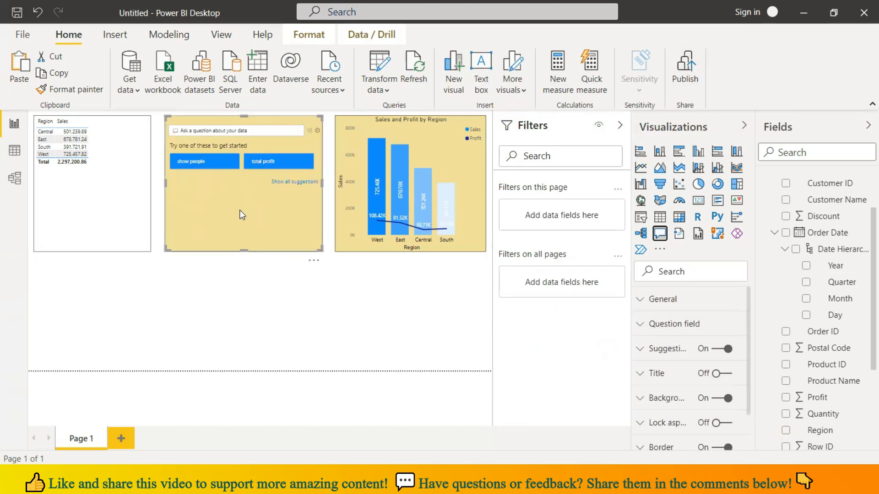
key("ctrl+z")
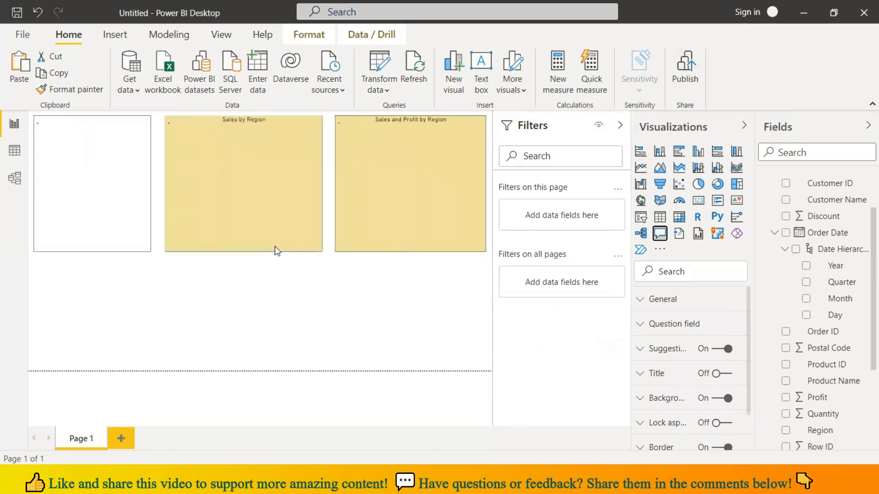
left_click(82, 301)
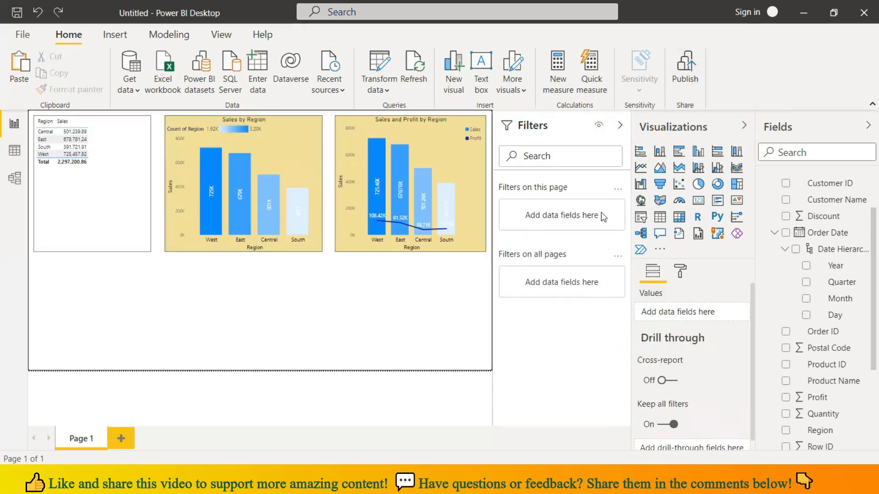
left_click(656, 238)
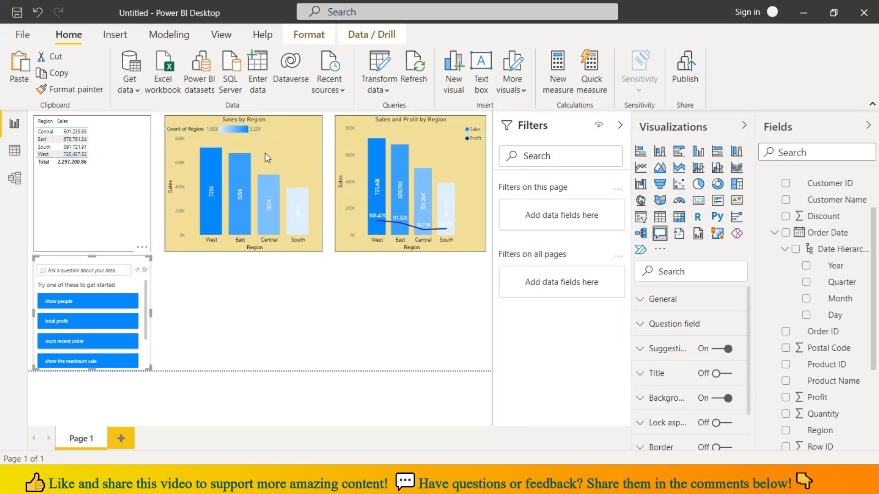
left_click(277, 340)
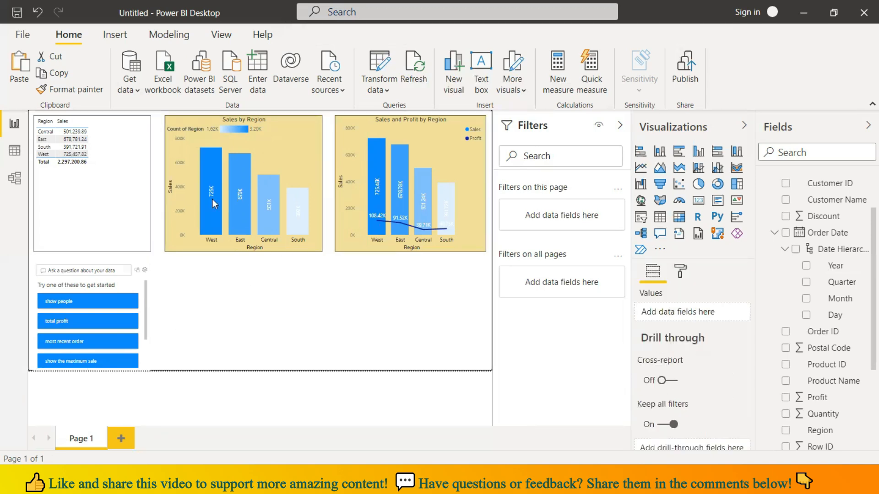
Review the common data sources, the model's table relationships and the Orders table data, and switch to Paint
left_click(130, 87)
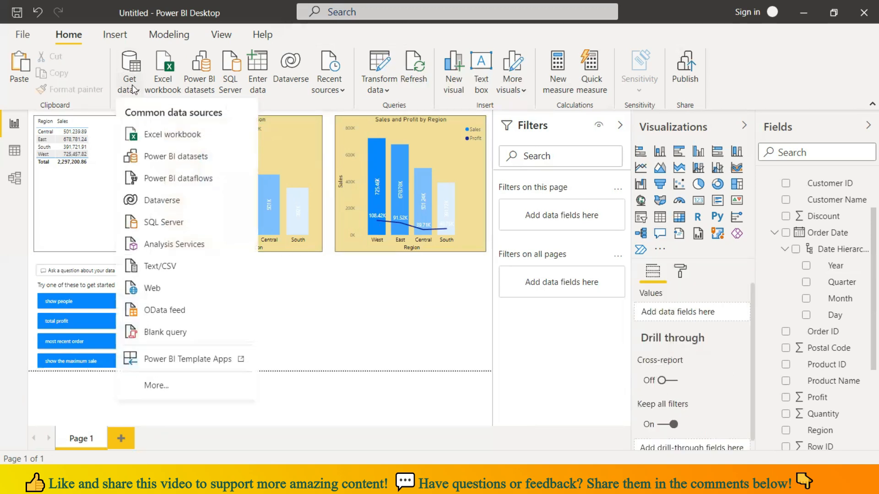
left_click(326, 304)
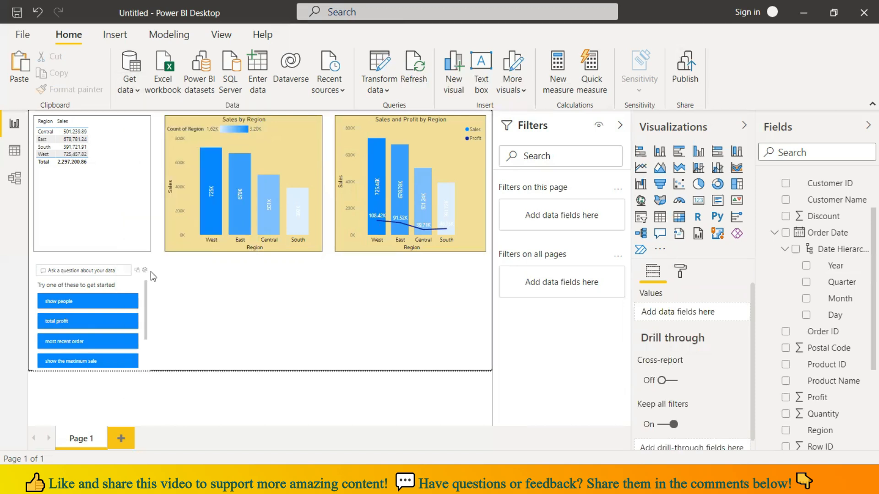
left_click(13, 179)
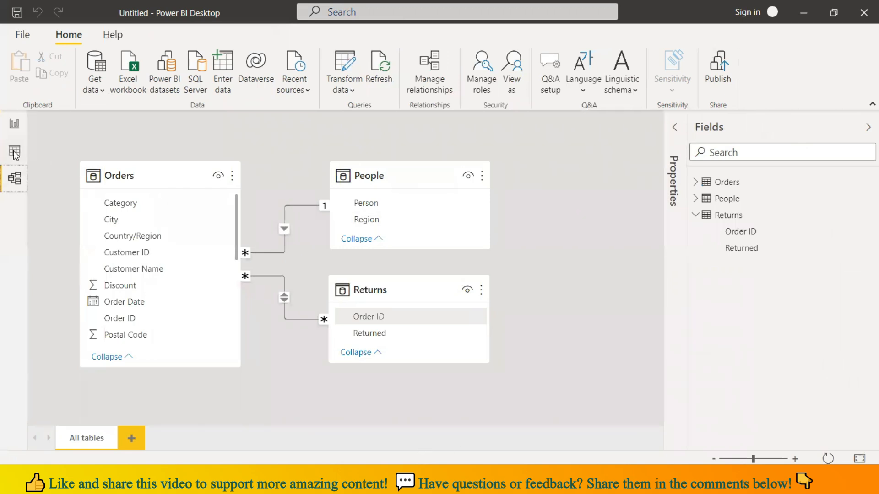
left_click(15, 155)
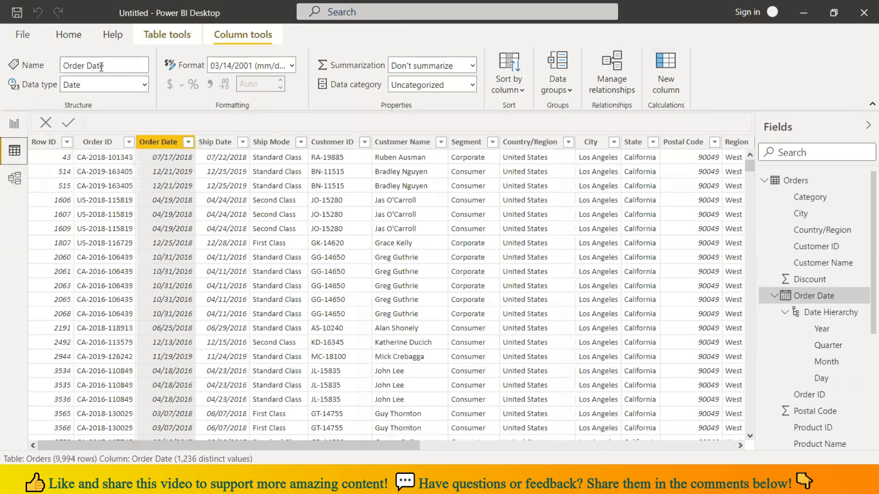
left_click(68, 38)
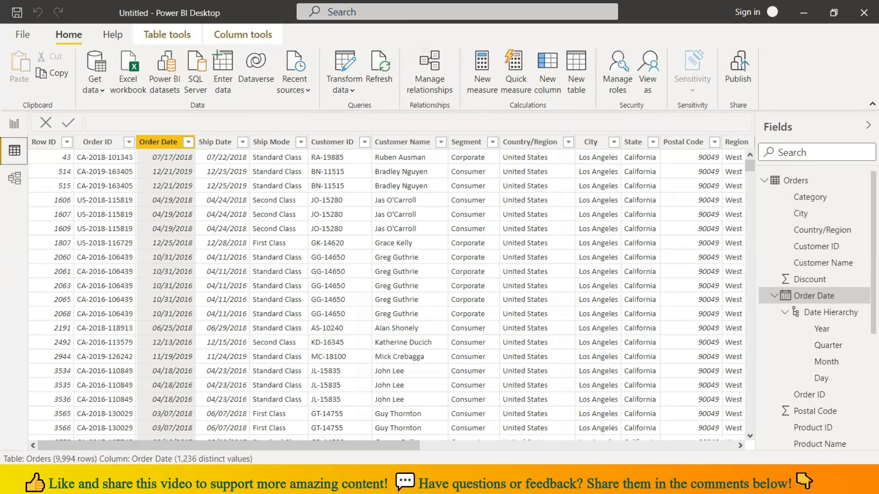
left_click(298, 415)
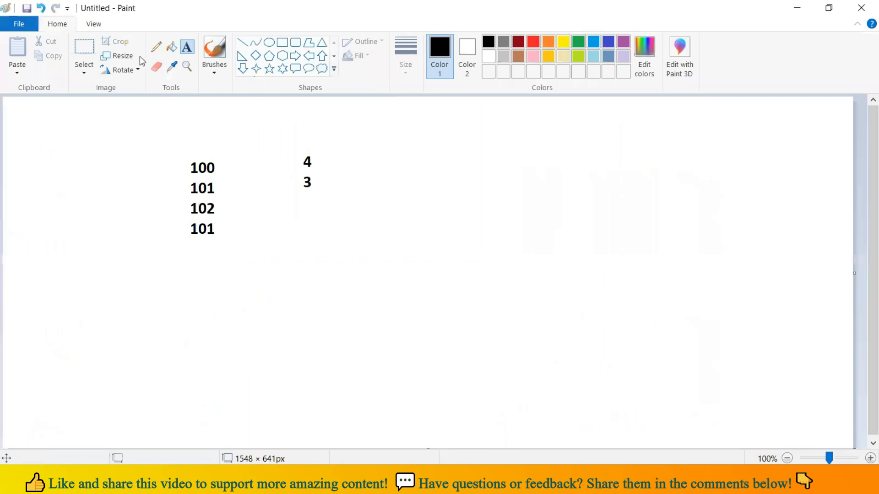
Draw two outlined rounded rectangles: a tall one below the numbers and one about 211 × 179 px in the canvas's upper right area
left_click(295, 42)
left_click_drag(304, 260, 400, 381)
left_click_drag(512, 131, 628, 229)
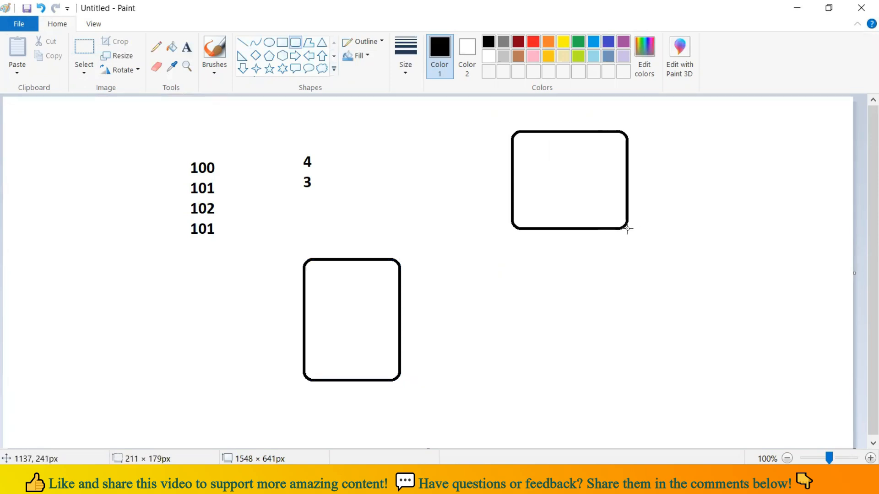
left_click(476, 191)
Sketch a freehand pencil arrow from the lower rounded rectangle's upper right corner to the left edge of the upper one
left_click(156, 47)
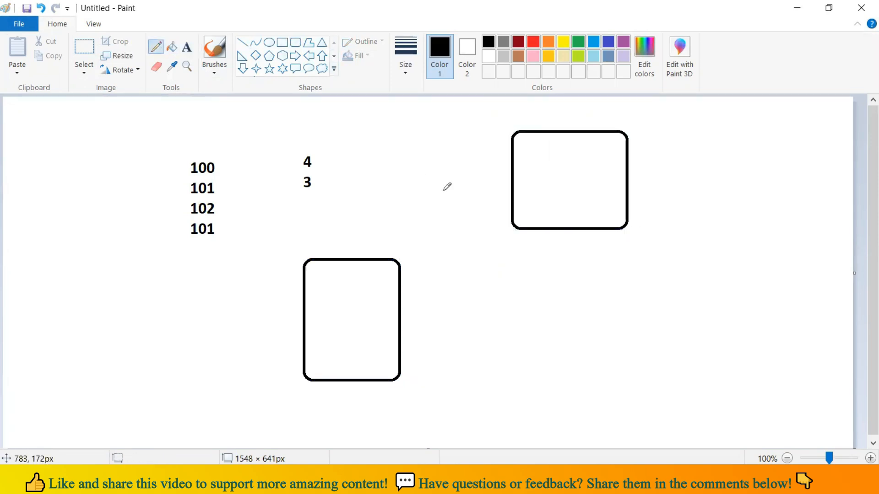
left_click_drag(511, 196, 488, 205)
left_click_drag(441, 229, 398, 267)
mouse_move(492, 193)
left_mouse_down()
mouse_move(512, 196)
mouse_move(505, 206)
left_mouse_up()
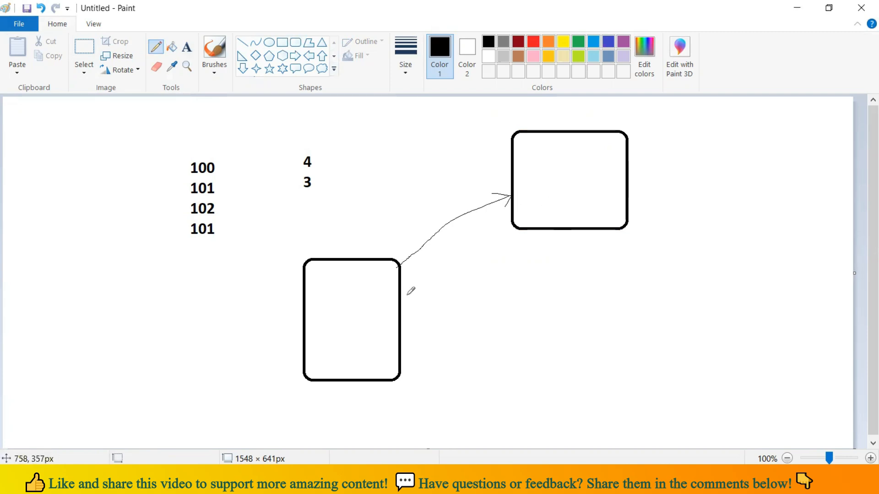
Sketch a second curved arrow from inside the lower box to the upper one, plus two small linked boxes inside the upper box
mouse_move(379, 304)
left_mouse_down()
mouse_move(545, 214)
mouse_move(546, 227)
left_mouse_up()
mouse_move(548, 183)
left_mouse_down()
mouse_move(548, 202)
mouse_move(572, 183)
mouse_move(550, 180)
mouse_move(604, 169)
mouse_move(613, 149)
mouse_move(604, 156)
mouse_move(617, 163)
left_mouse_up()
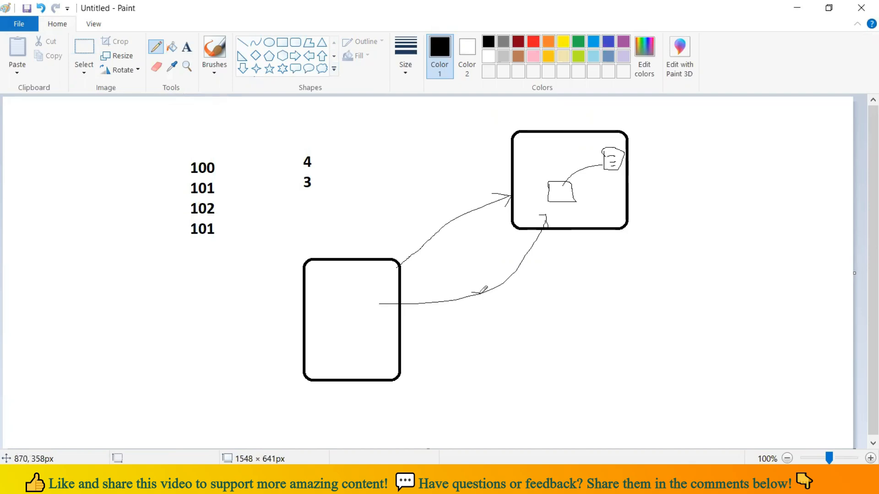
left_click_drag(472, 292, 476, 296)
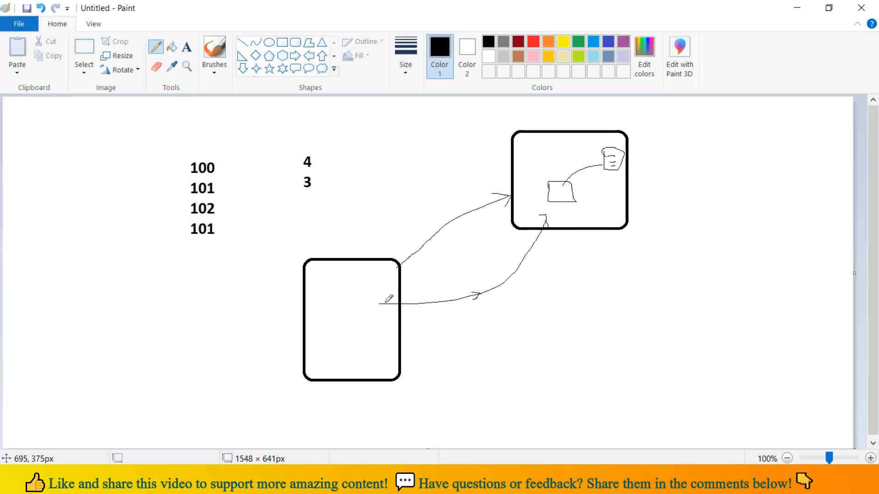
Switch back to Power BI Desktop and return from the Orders data to the report view
key("alt+Tab")
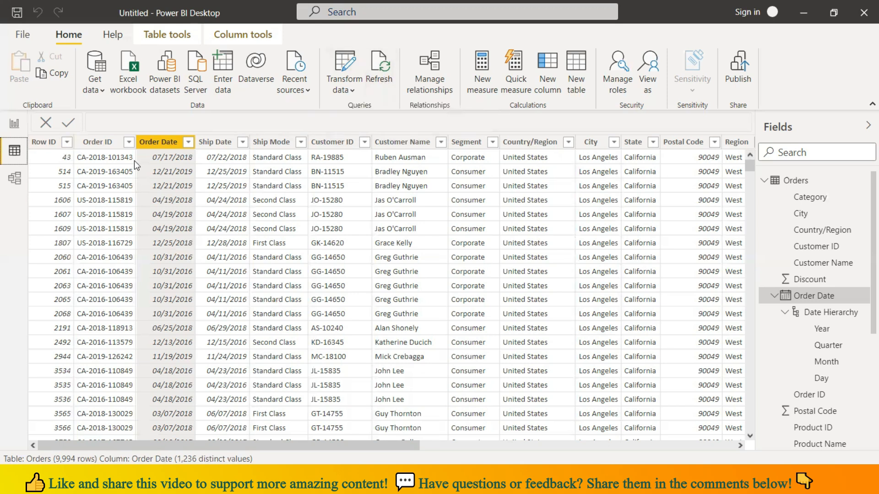
left_click(16, 129)
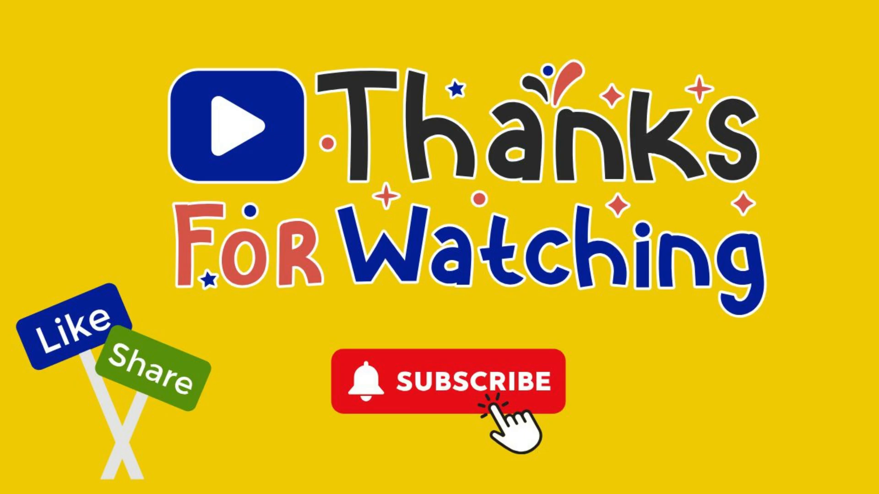